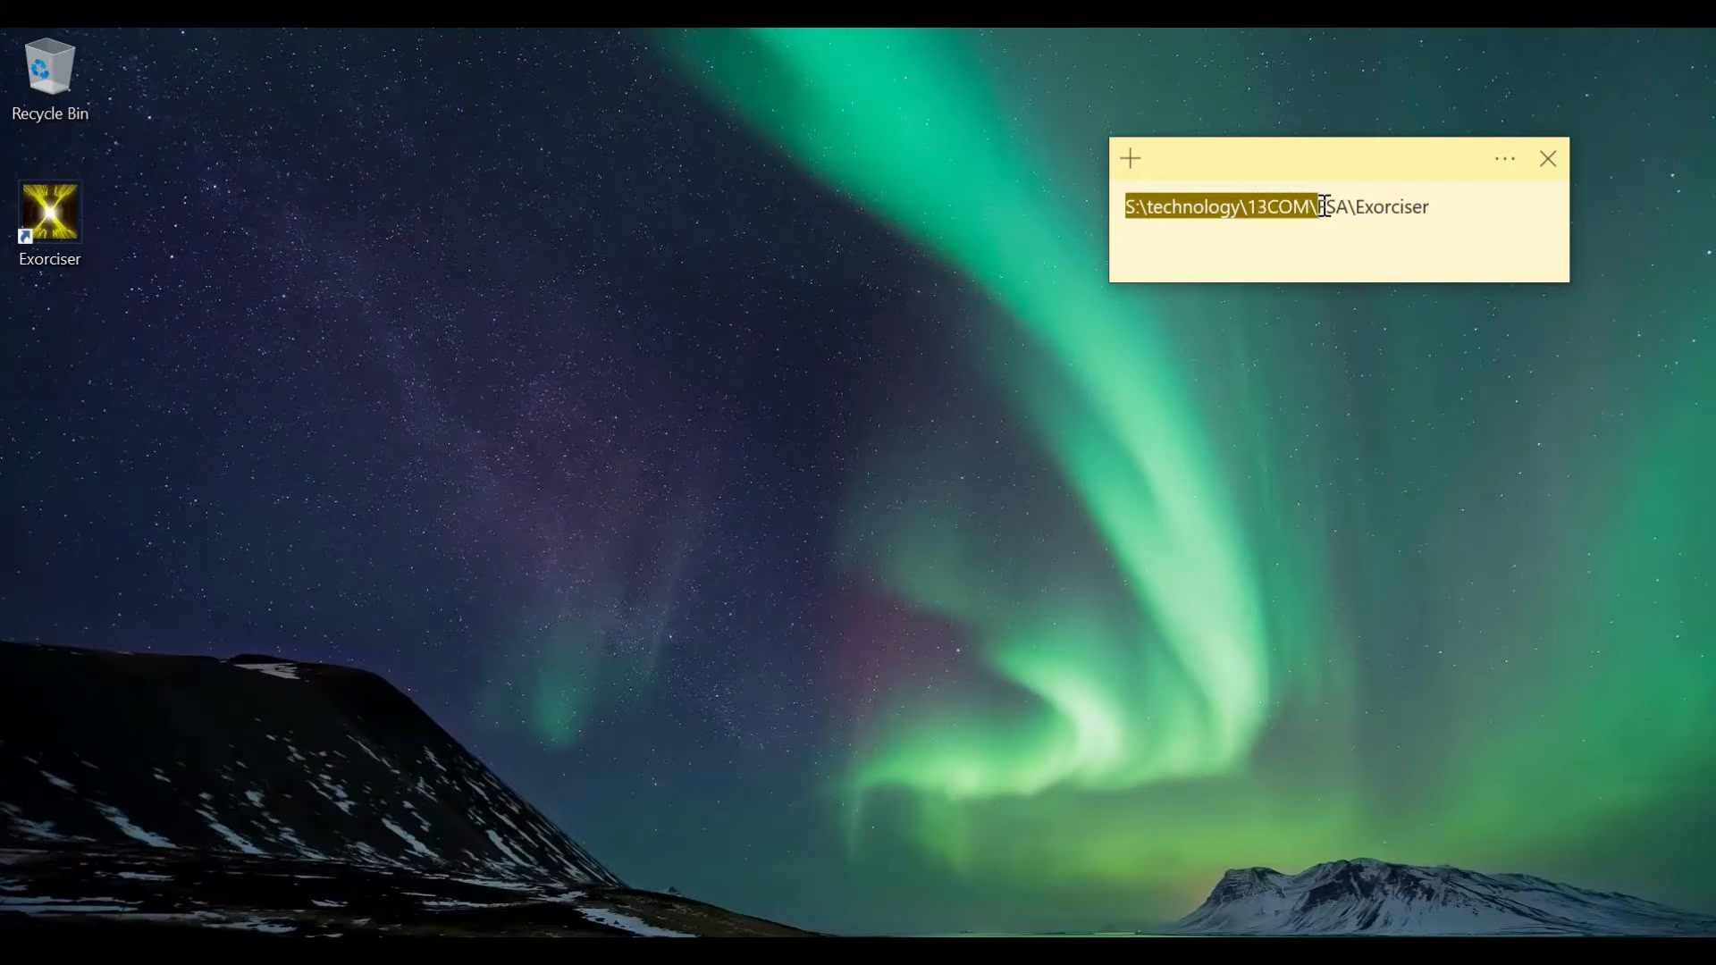
Step: Launch Exorciser from the desktop and open the Constructing Finite Automata exercise under Regular Languages
click(1448, 198)
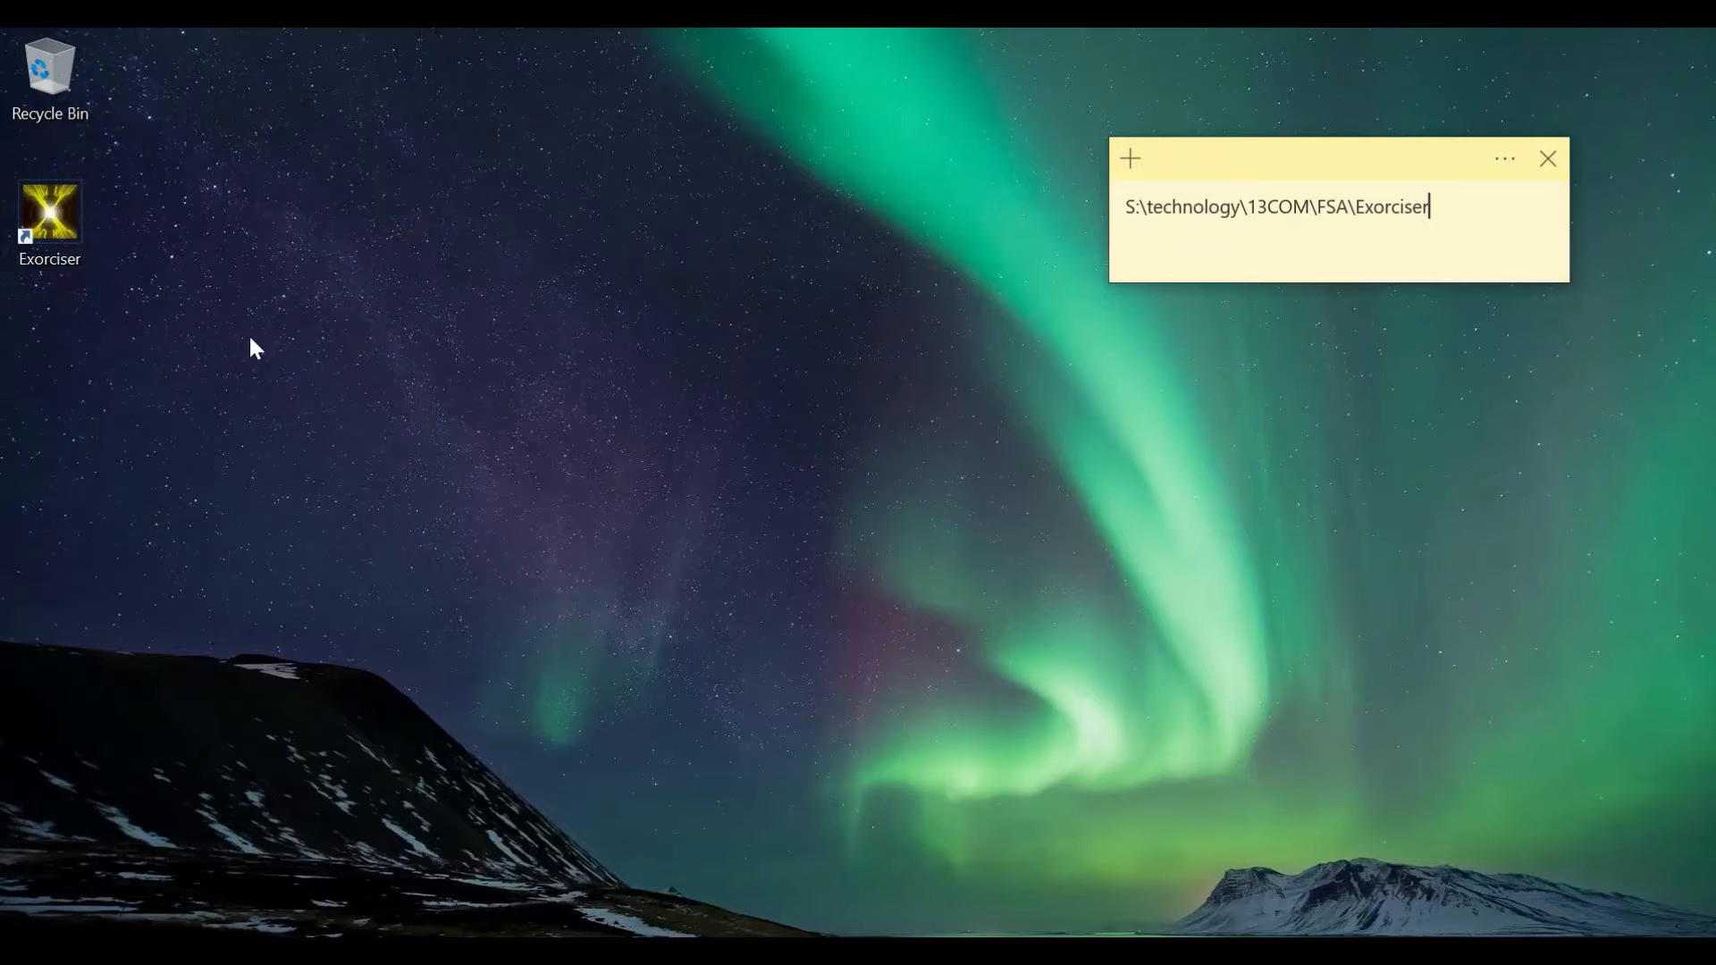
double_click(66, 223)
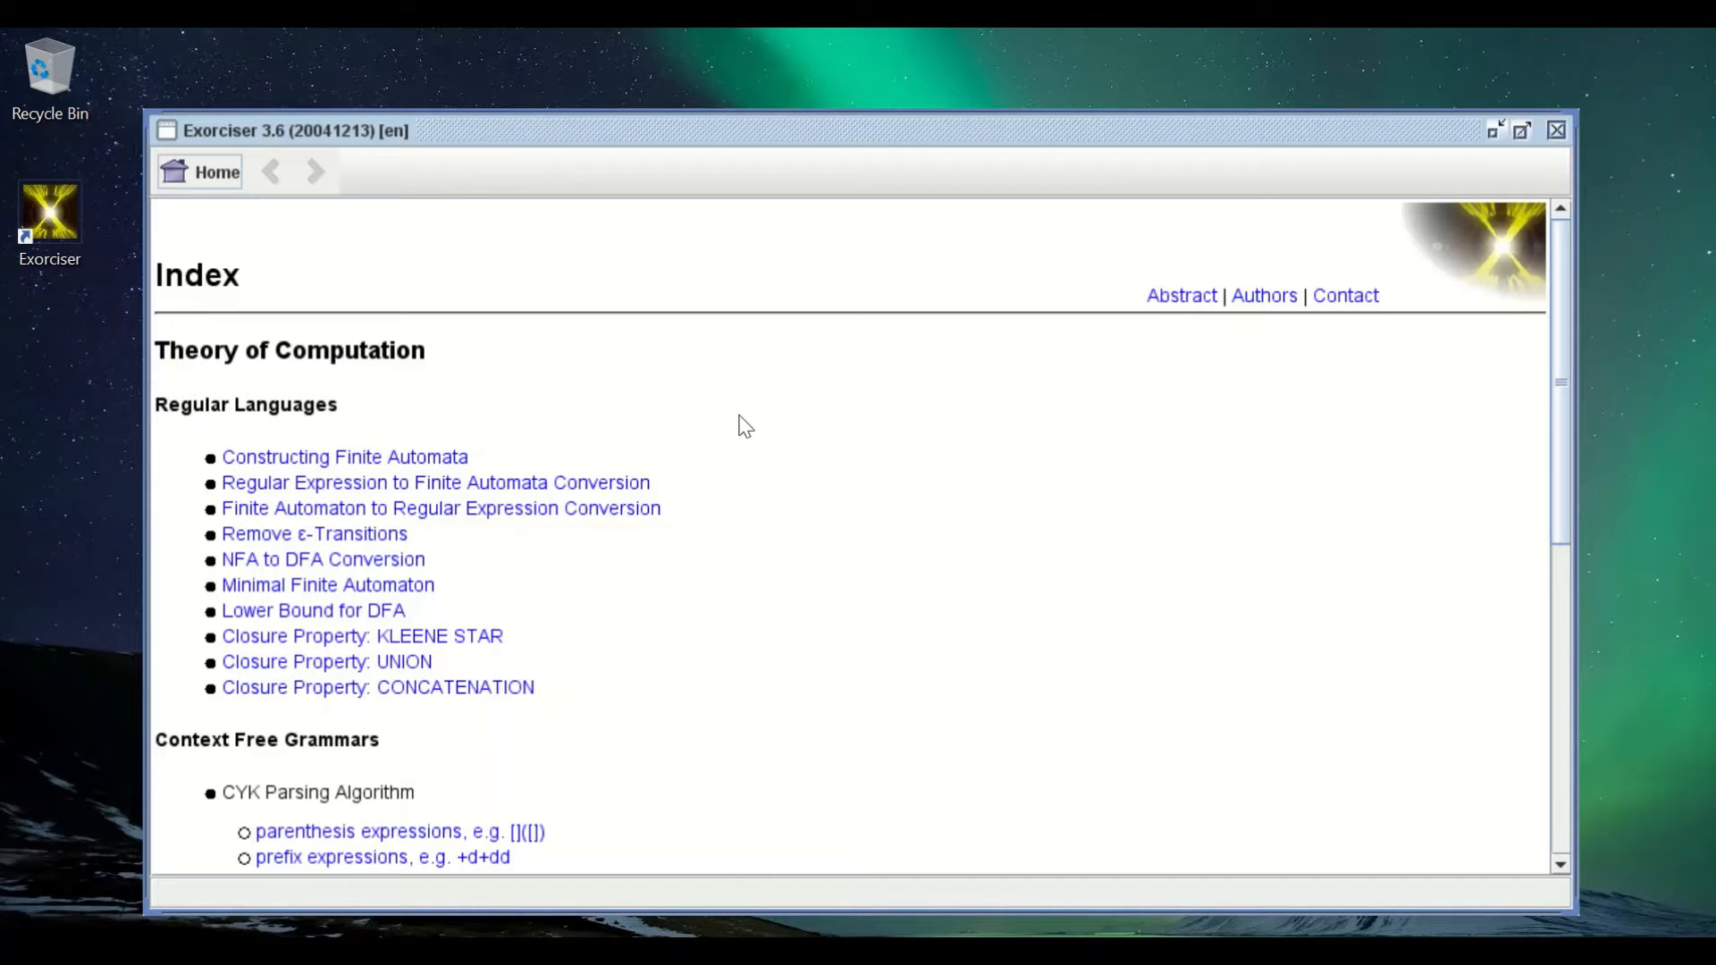
scroll(689, 608, down, 3)
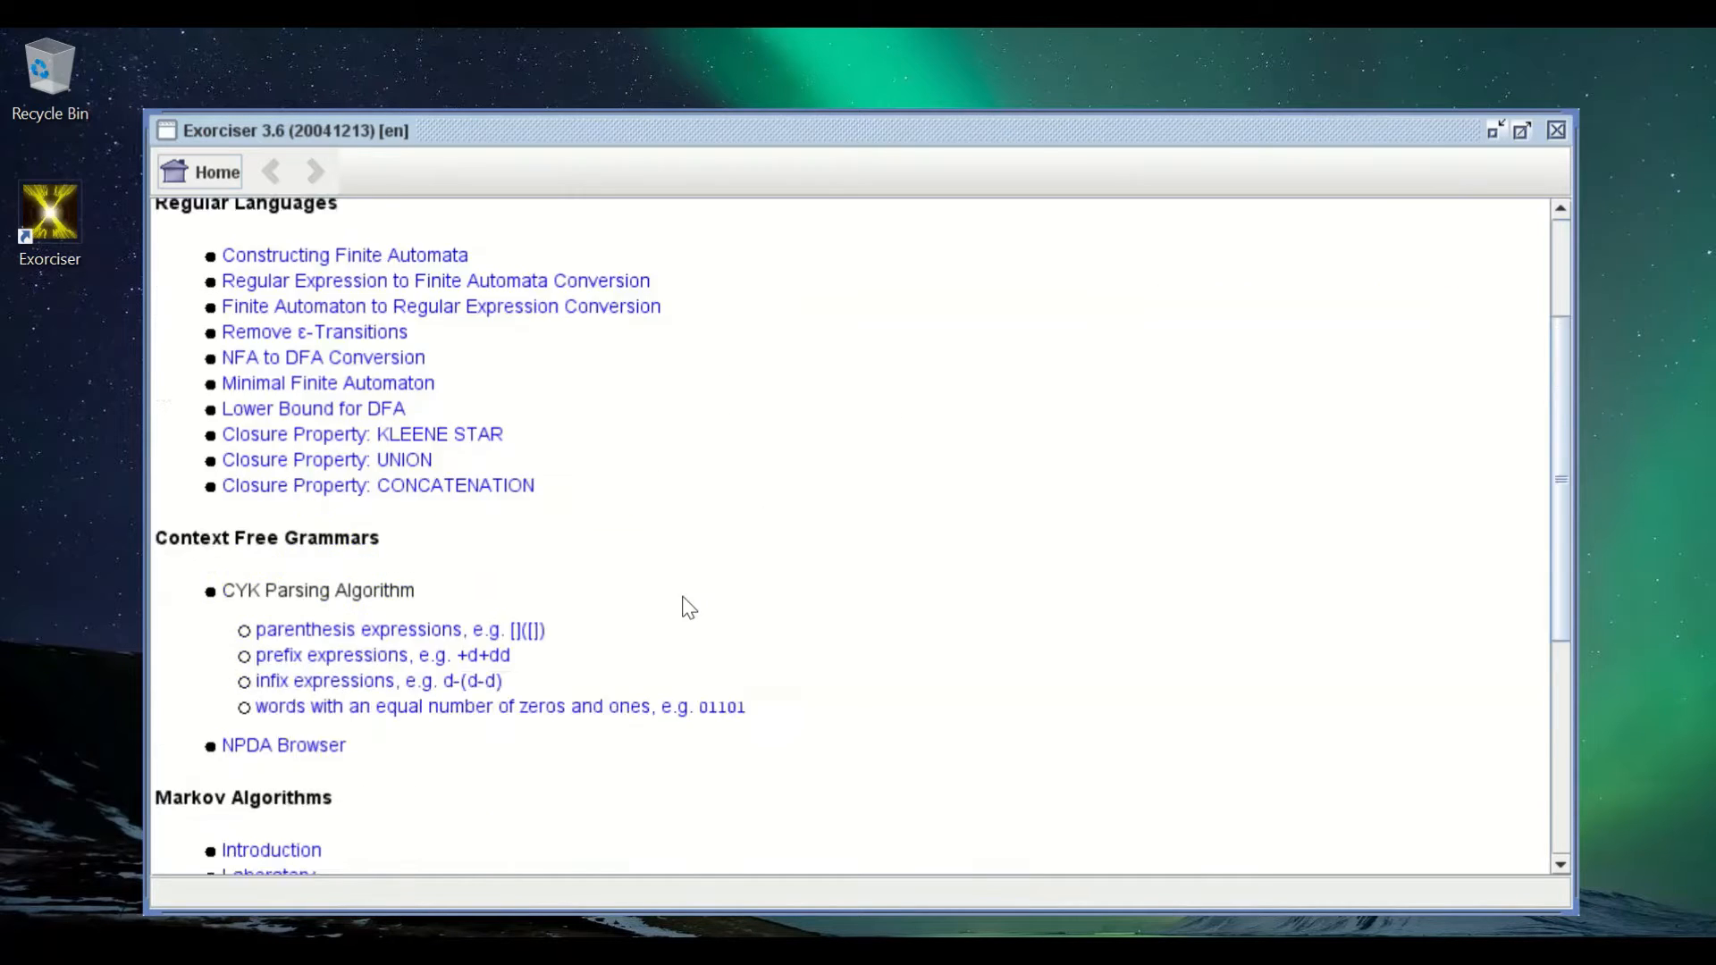
scroll(683, 608, down, 6)
scroll(538, 724, up, 10)
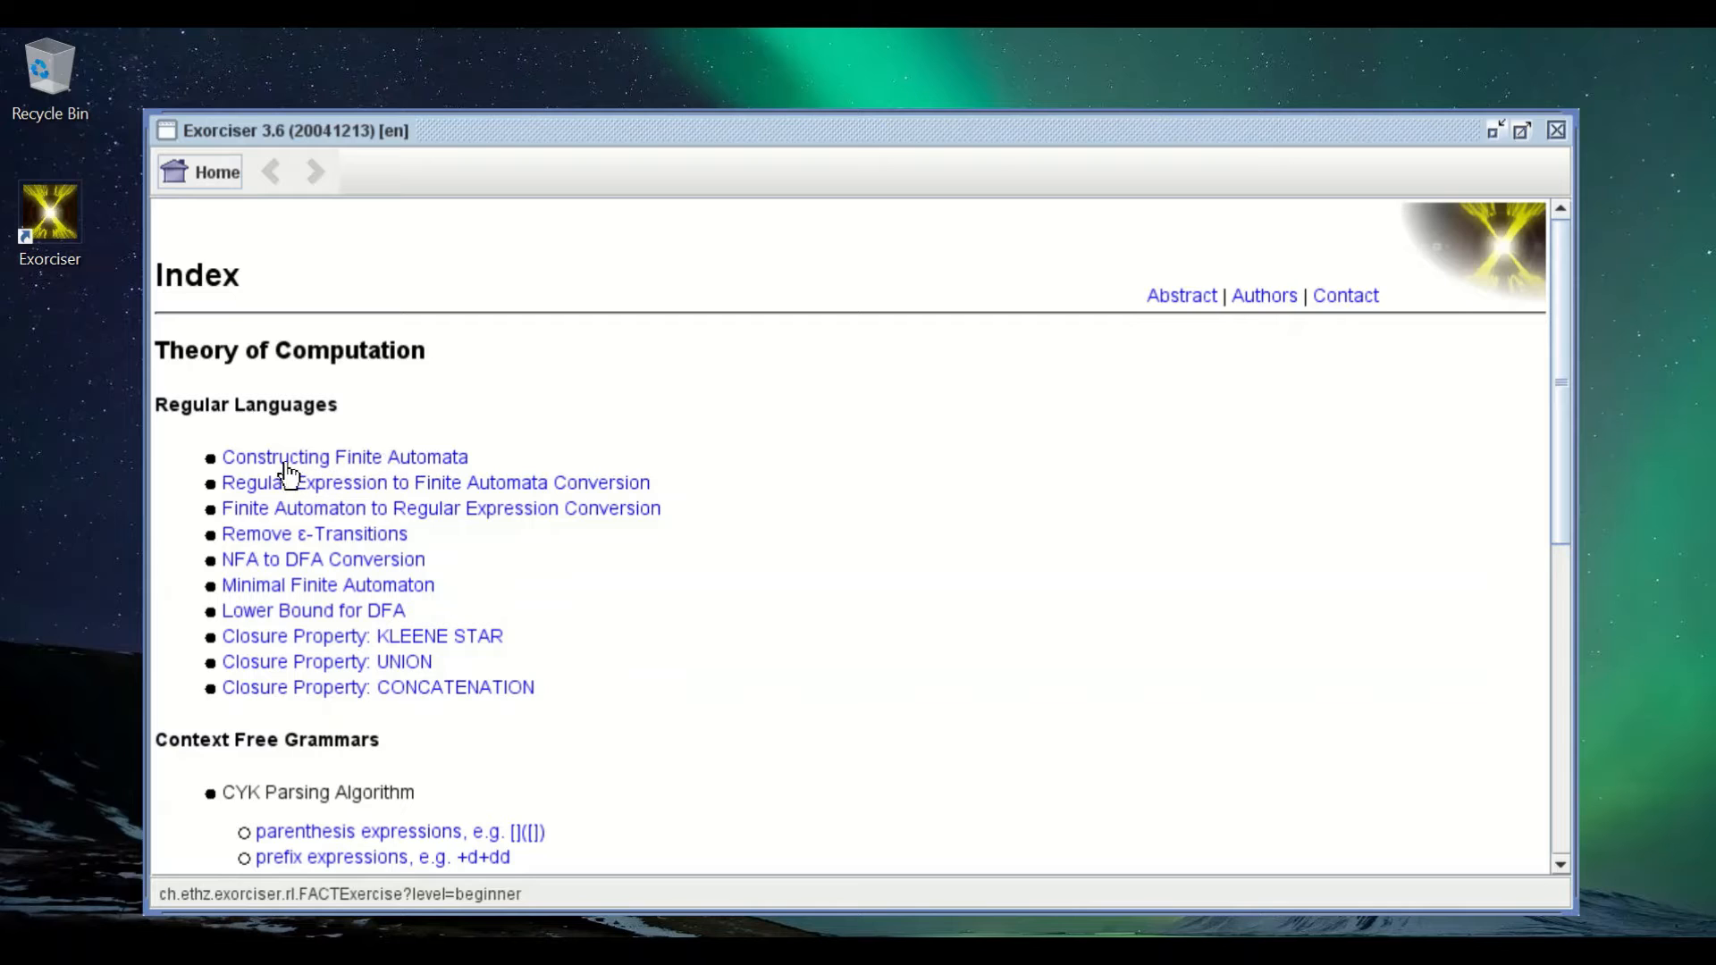
click(354, 459)
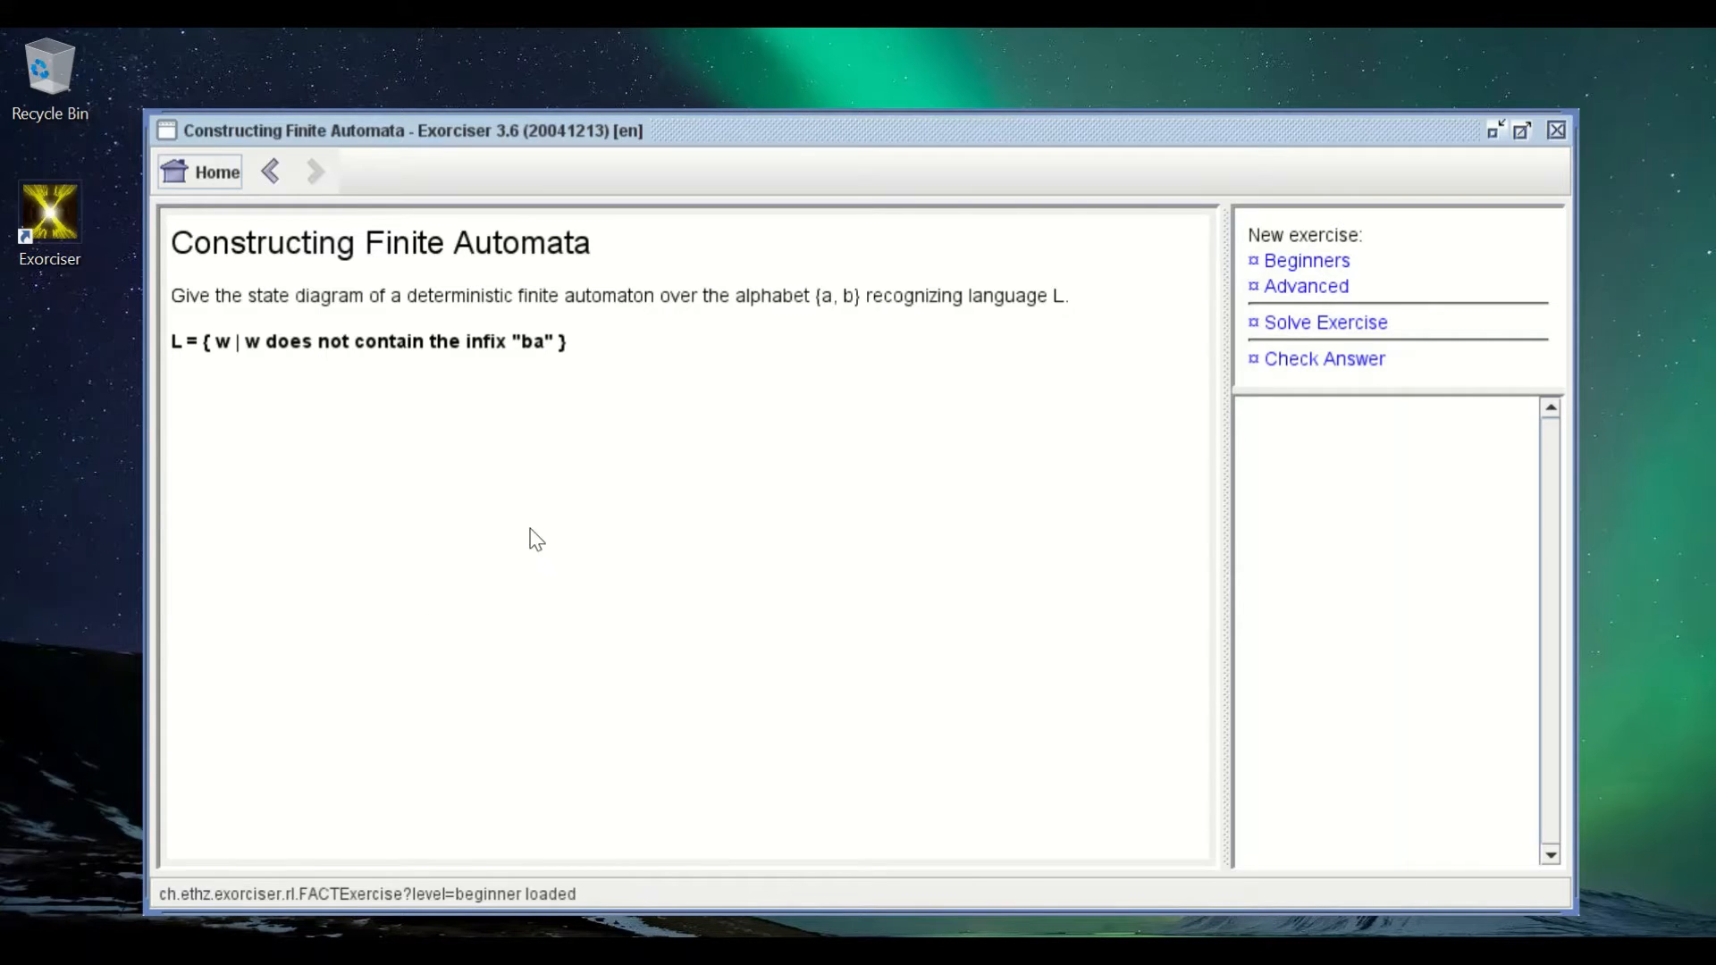
Step: Add four states to the empty diagram: a start state, one above and one below to its right, and one farther right
right_click(407, 487)
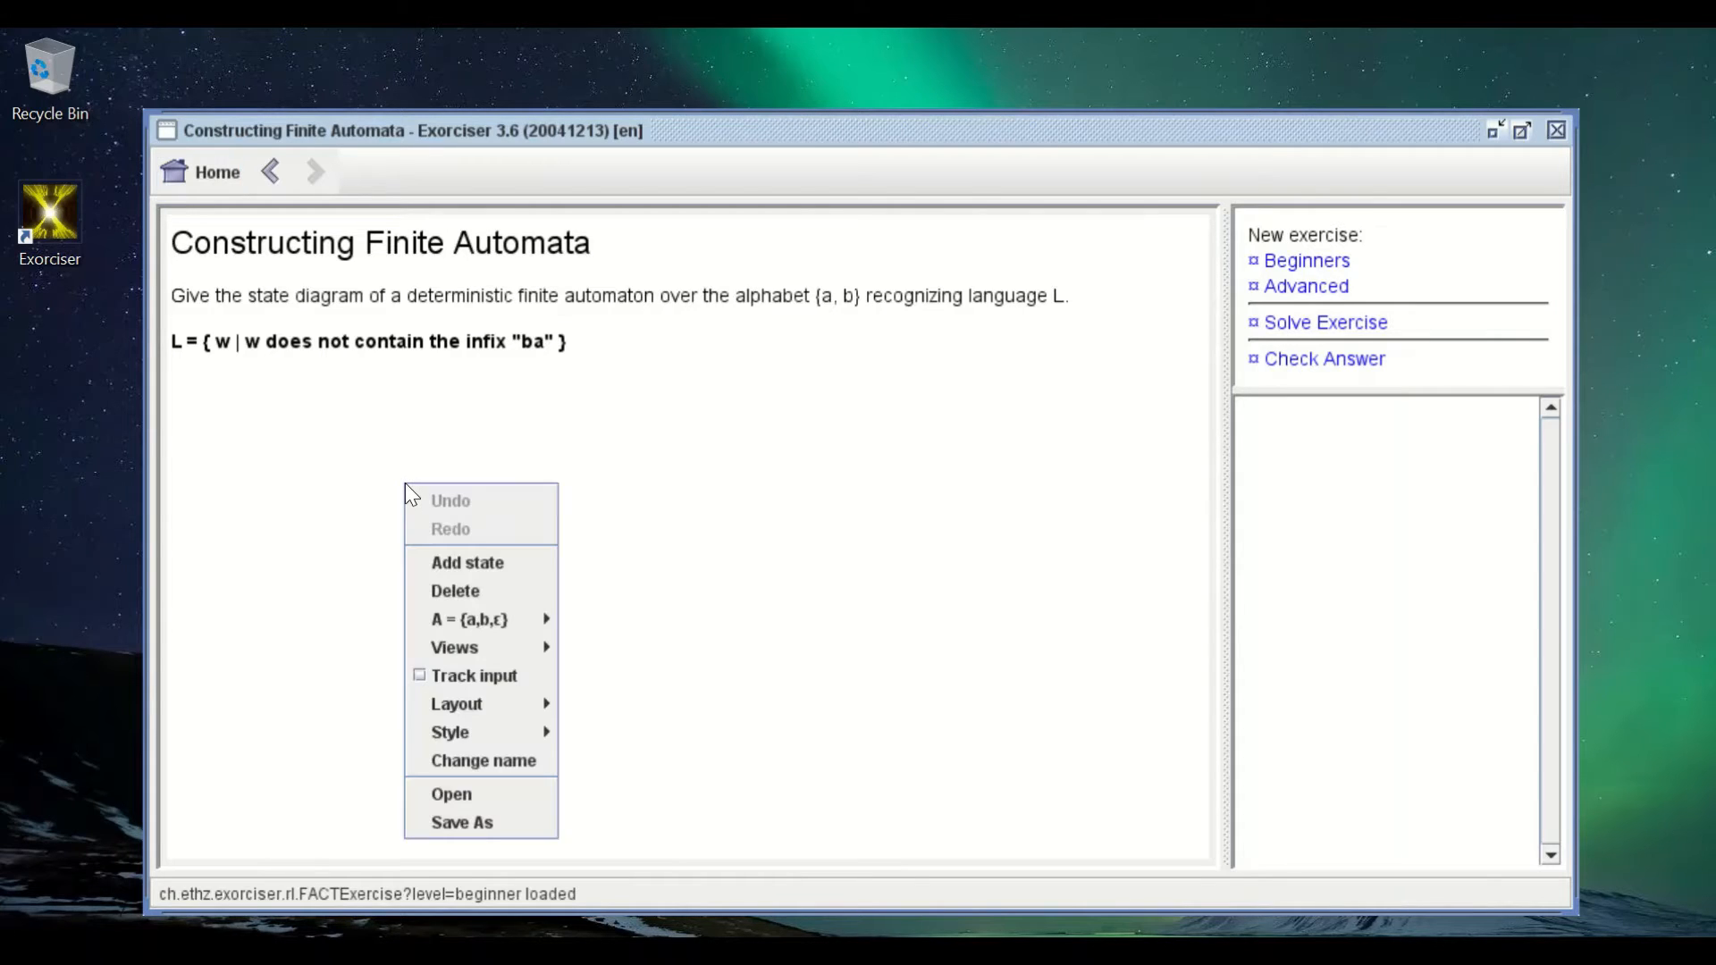
click(458, 563)
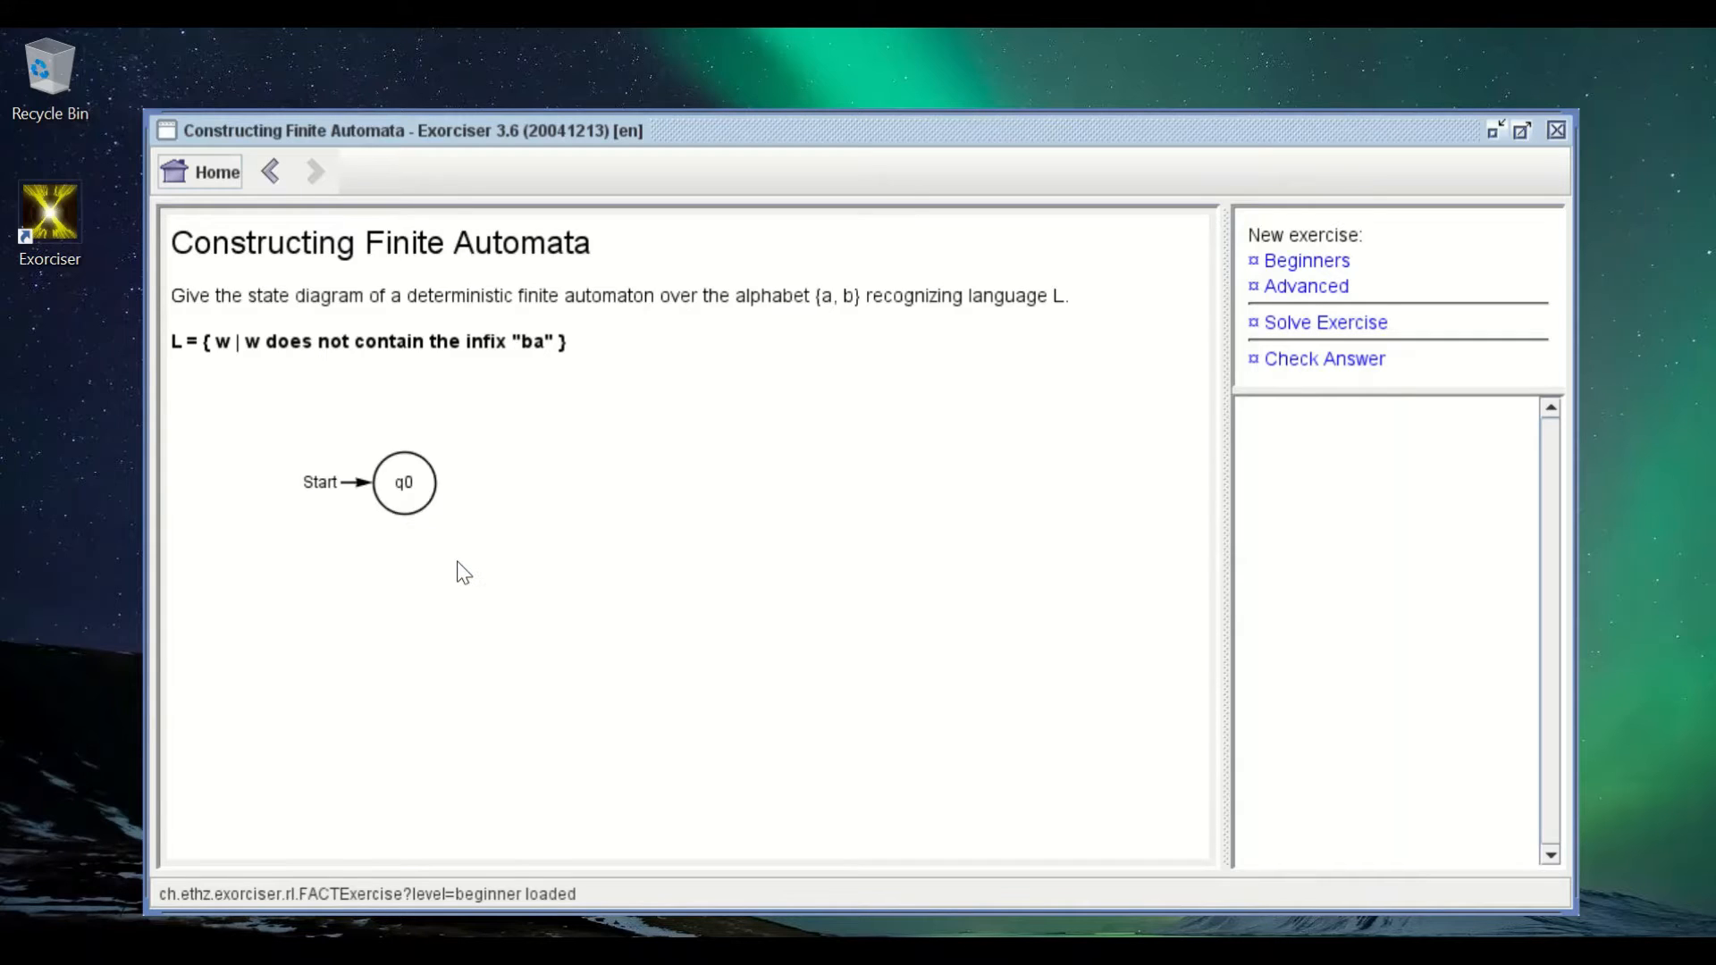
click(590, 432)
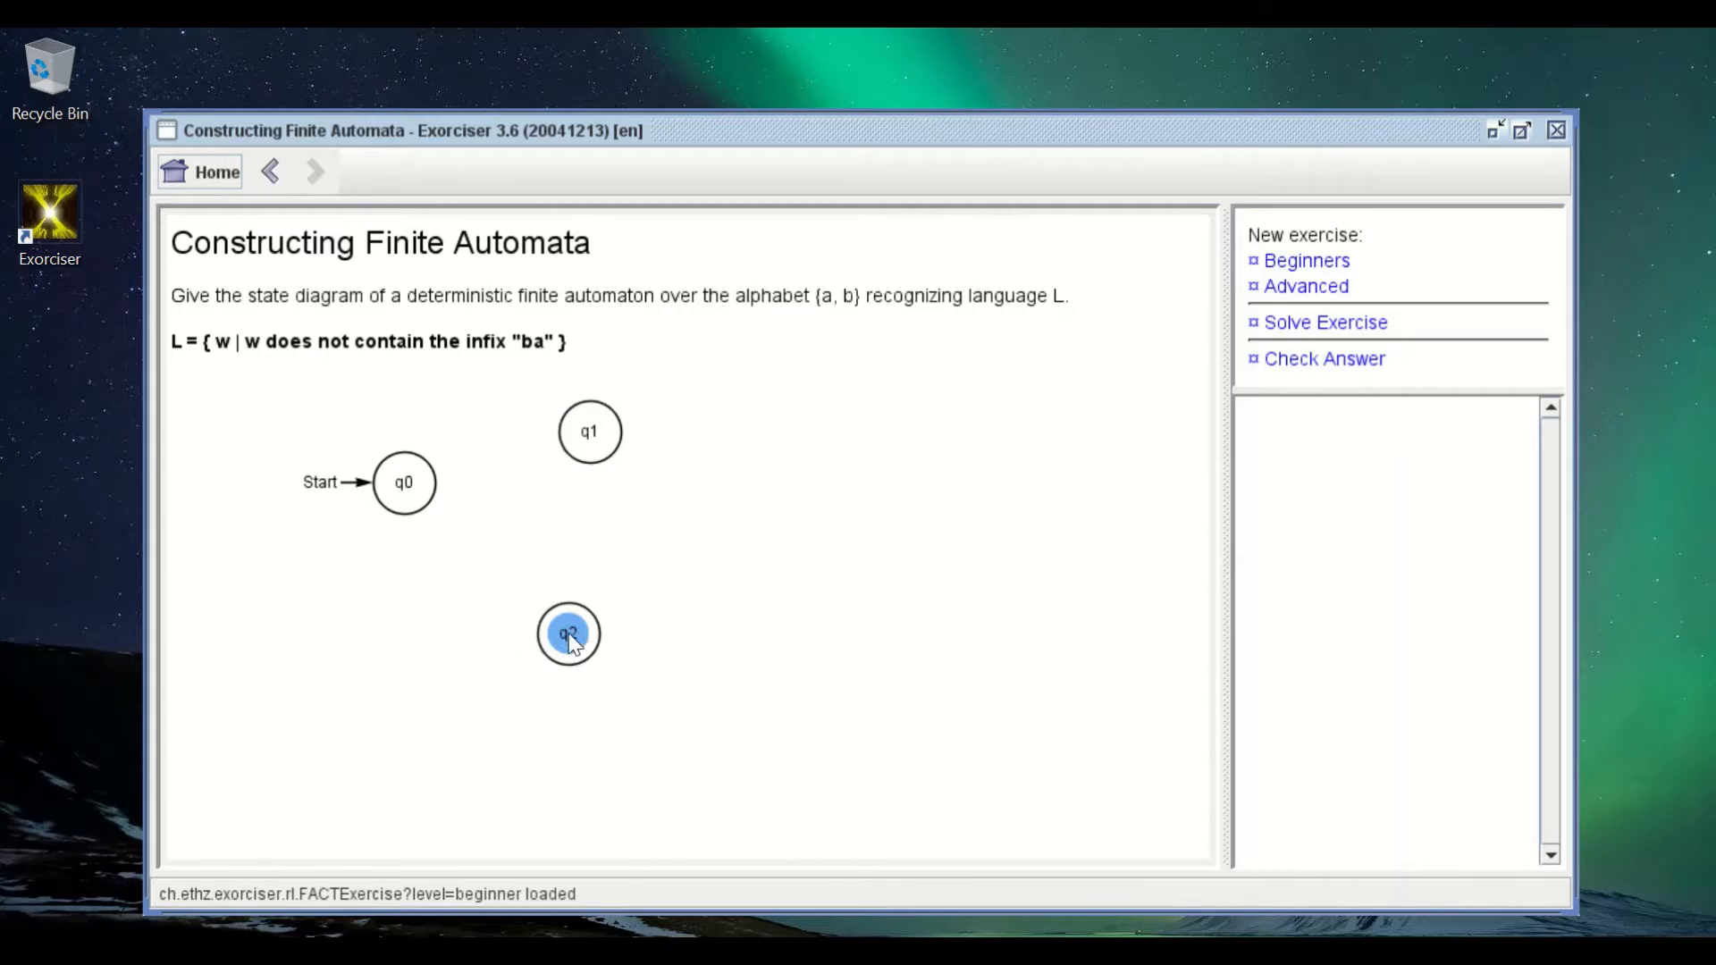
click(756, 529)
click(416, 484)
Step: Delete state q1 and mark state q3 as accepting
right_click(590, 439)
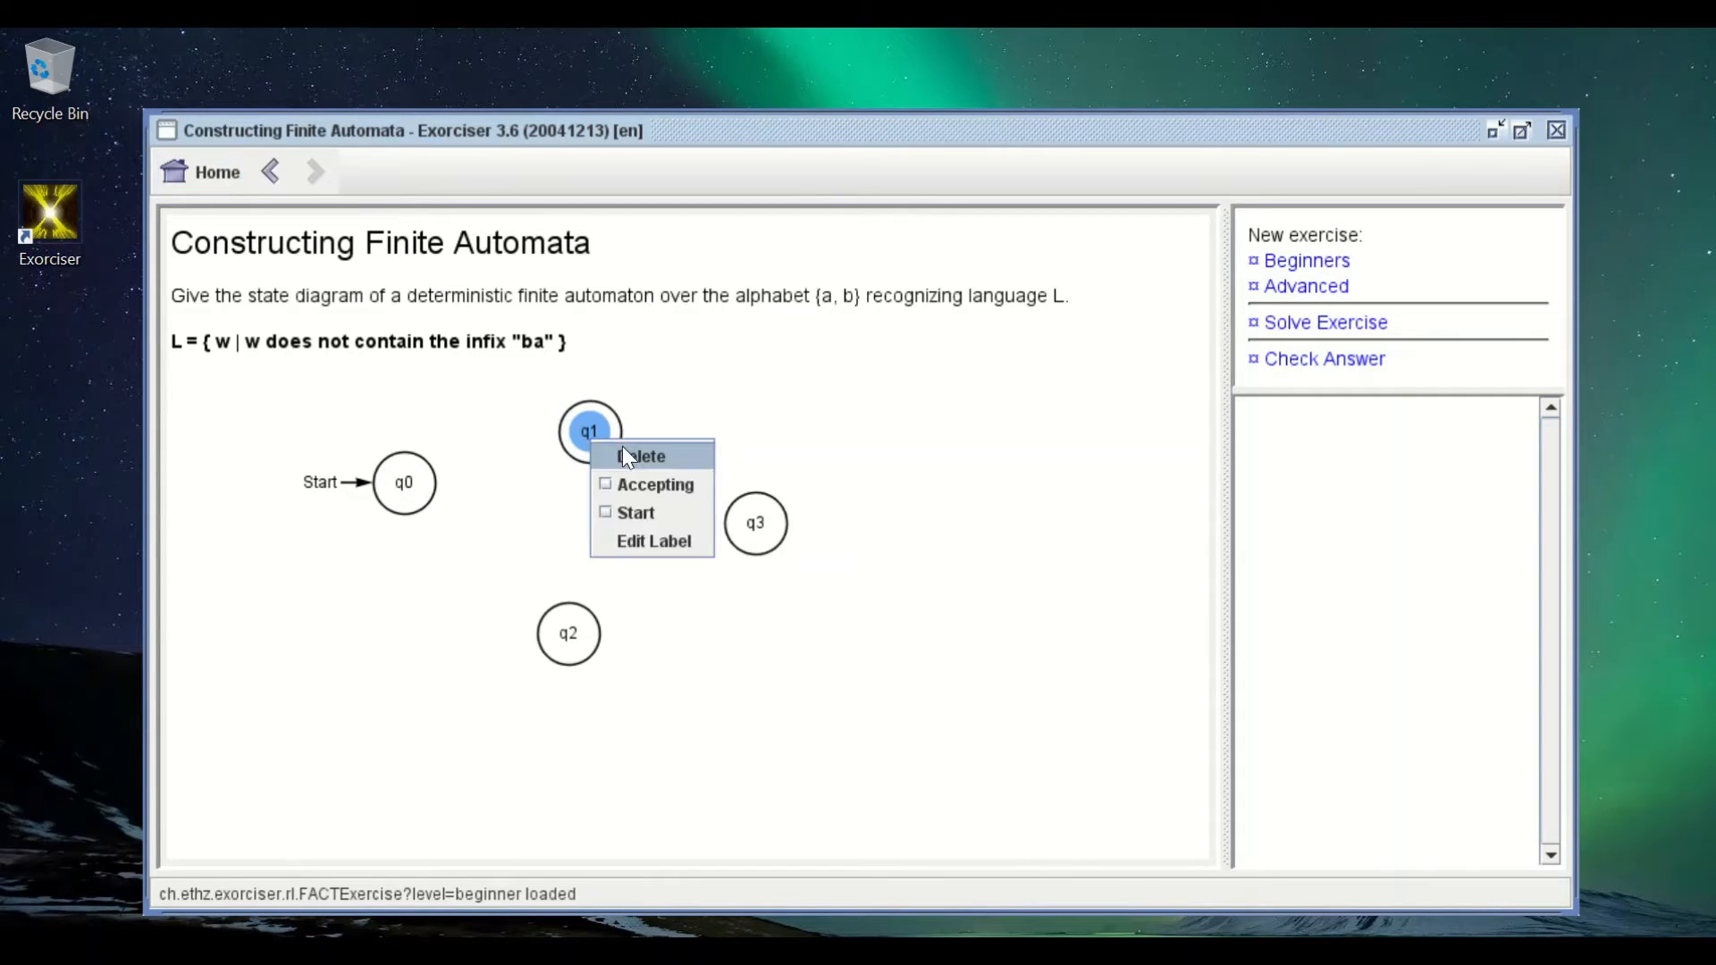
click(630, 459)
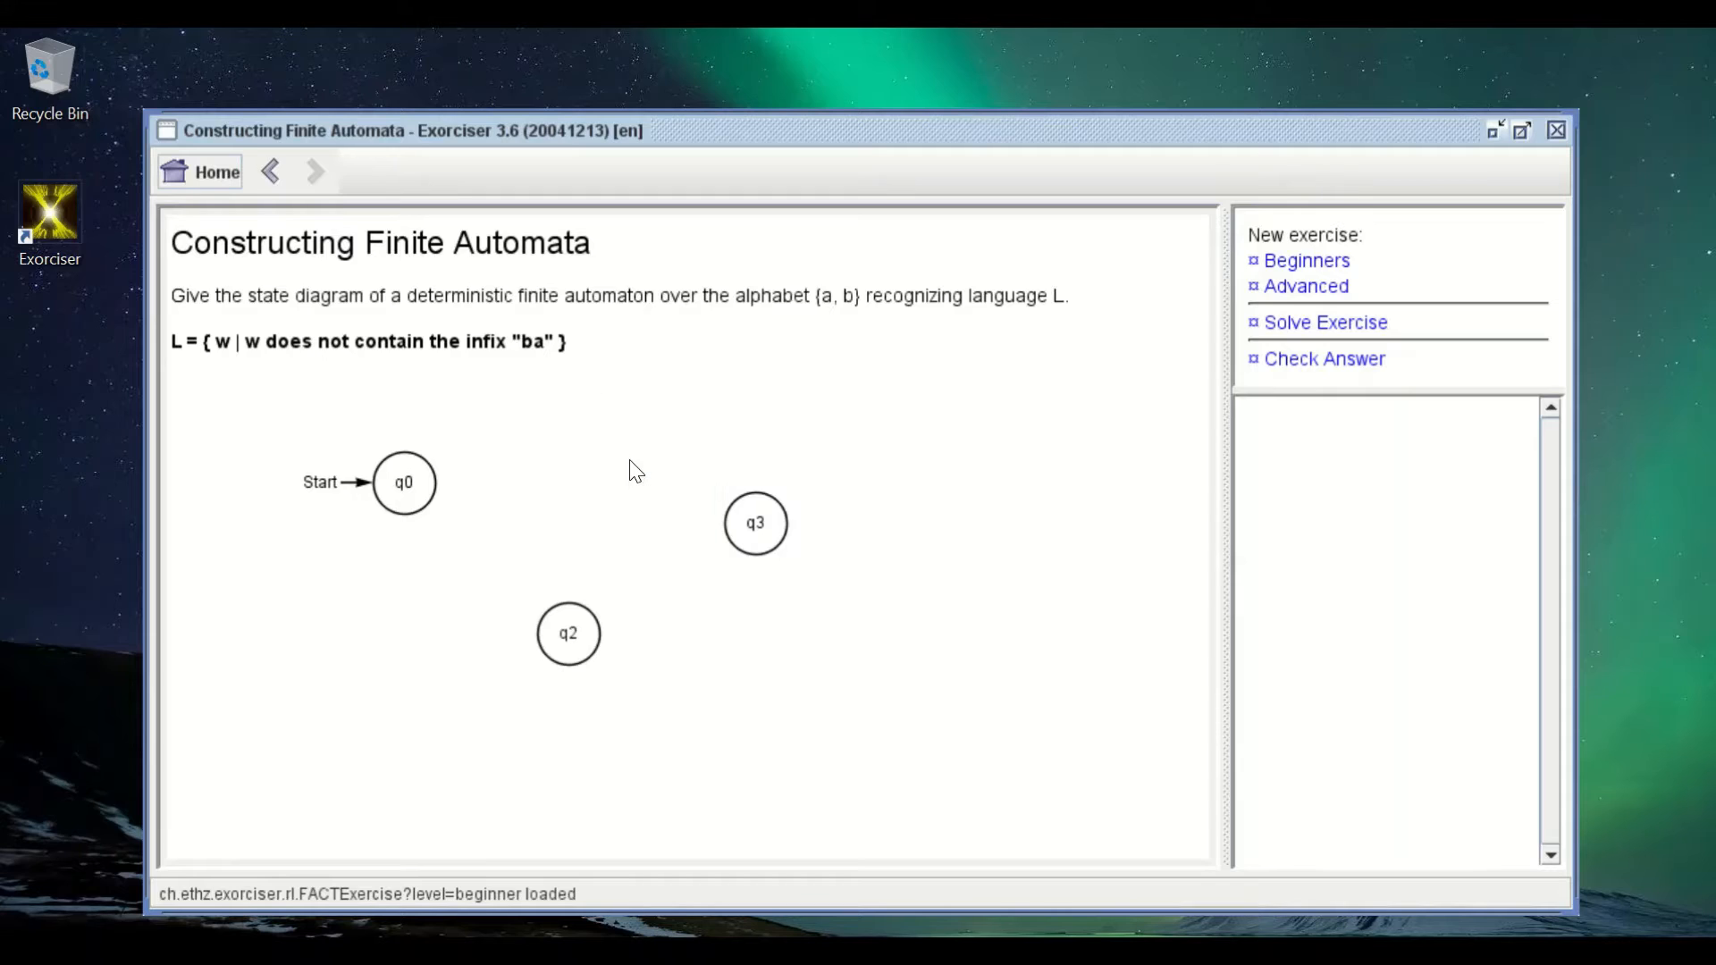
right_click(747, 519)
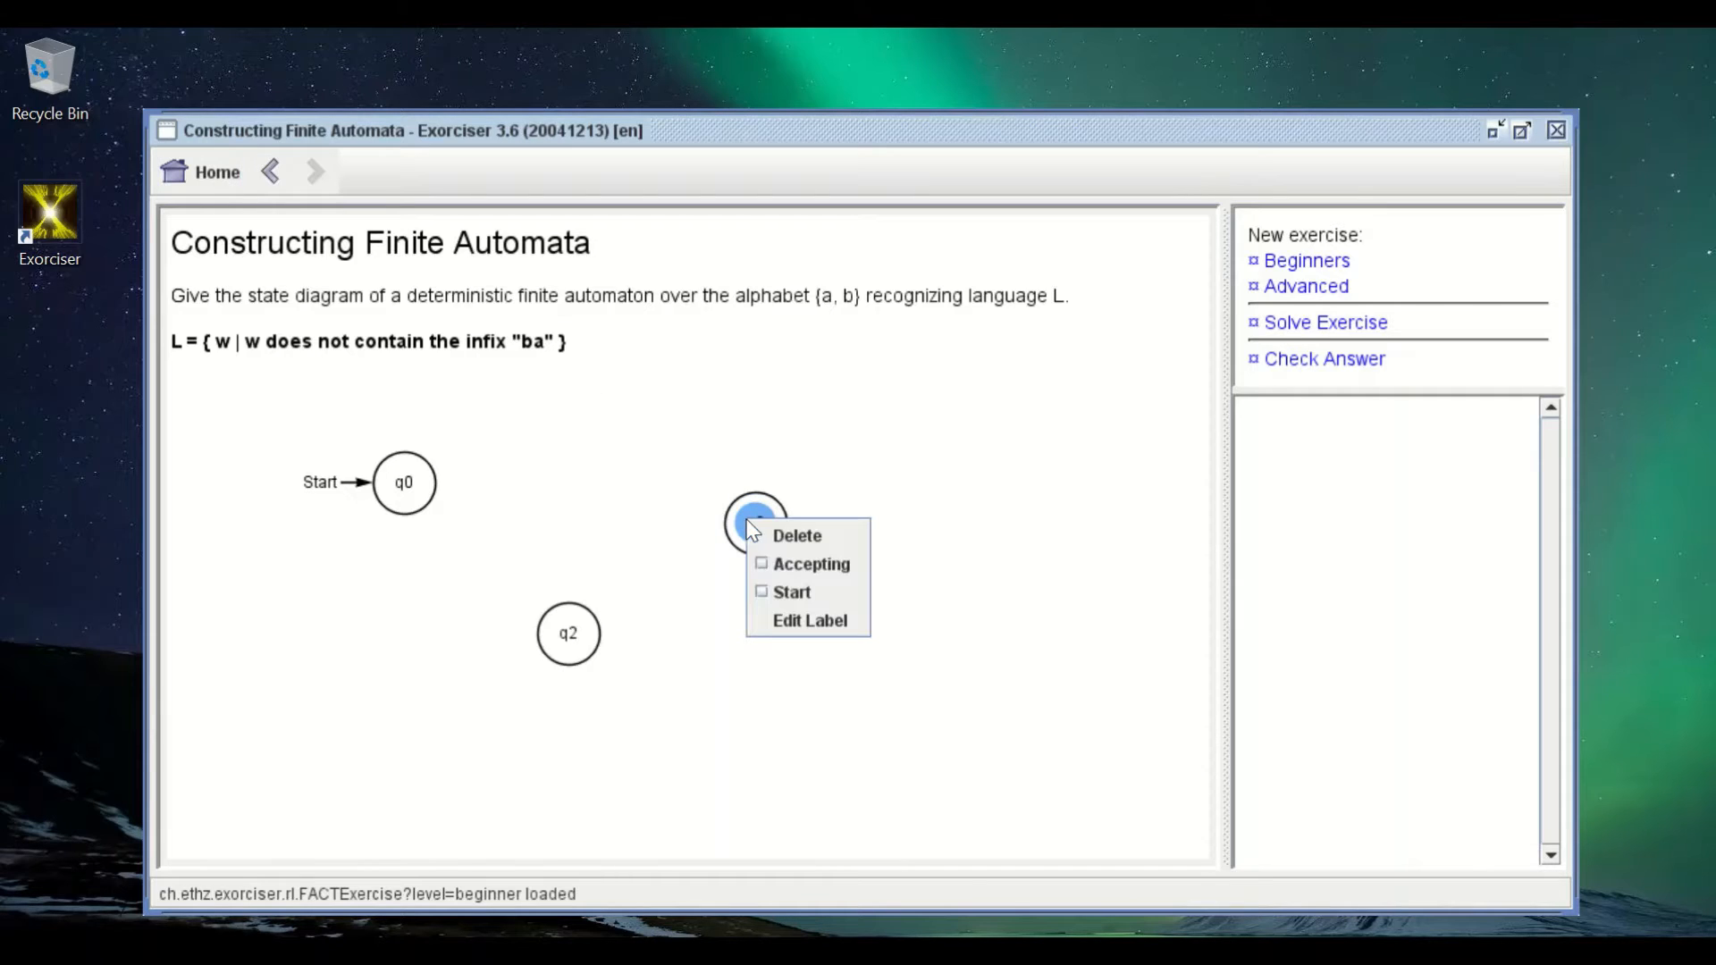
click(763, 566)
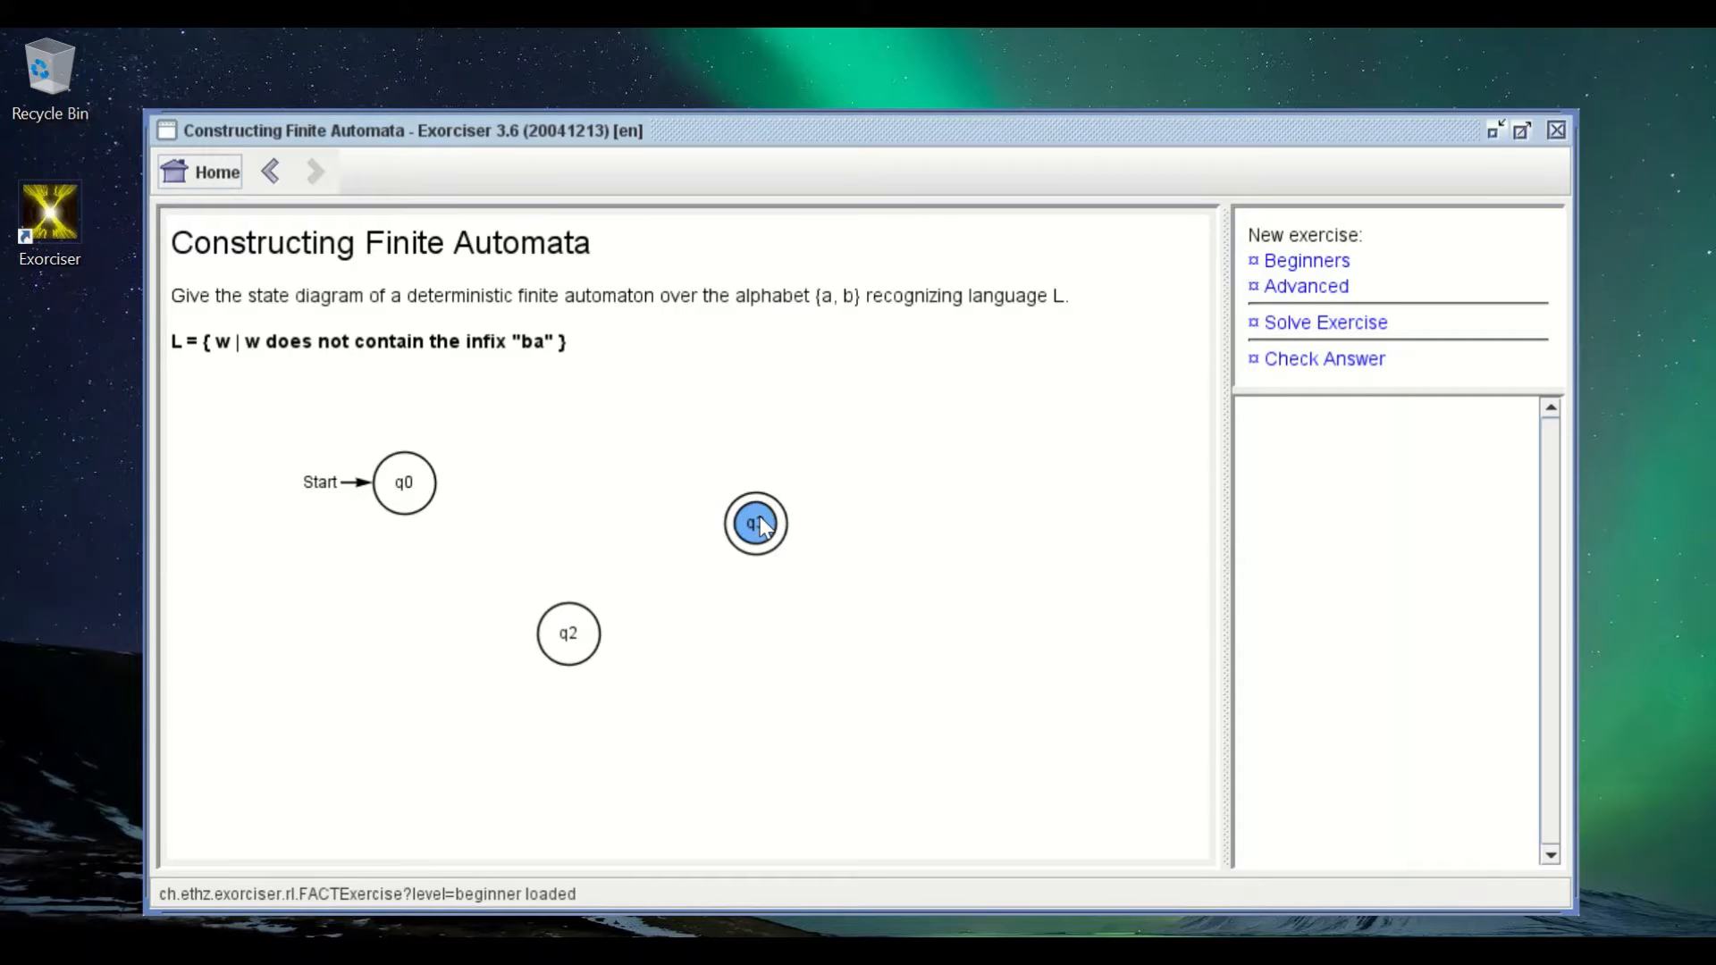
Step: Move start state q0 a little to the right and slightly down
right_click(400, 479)
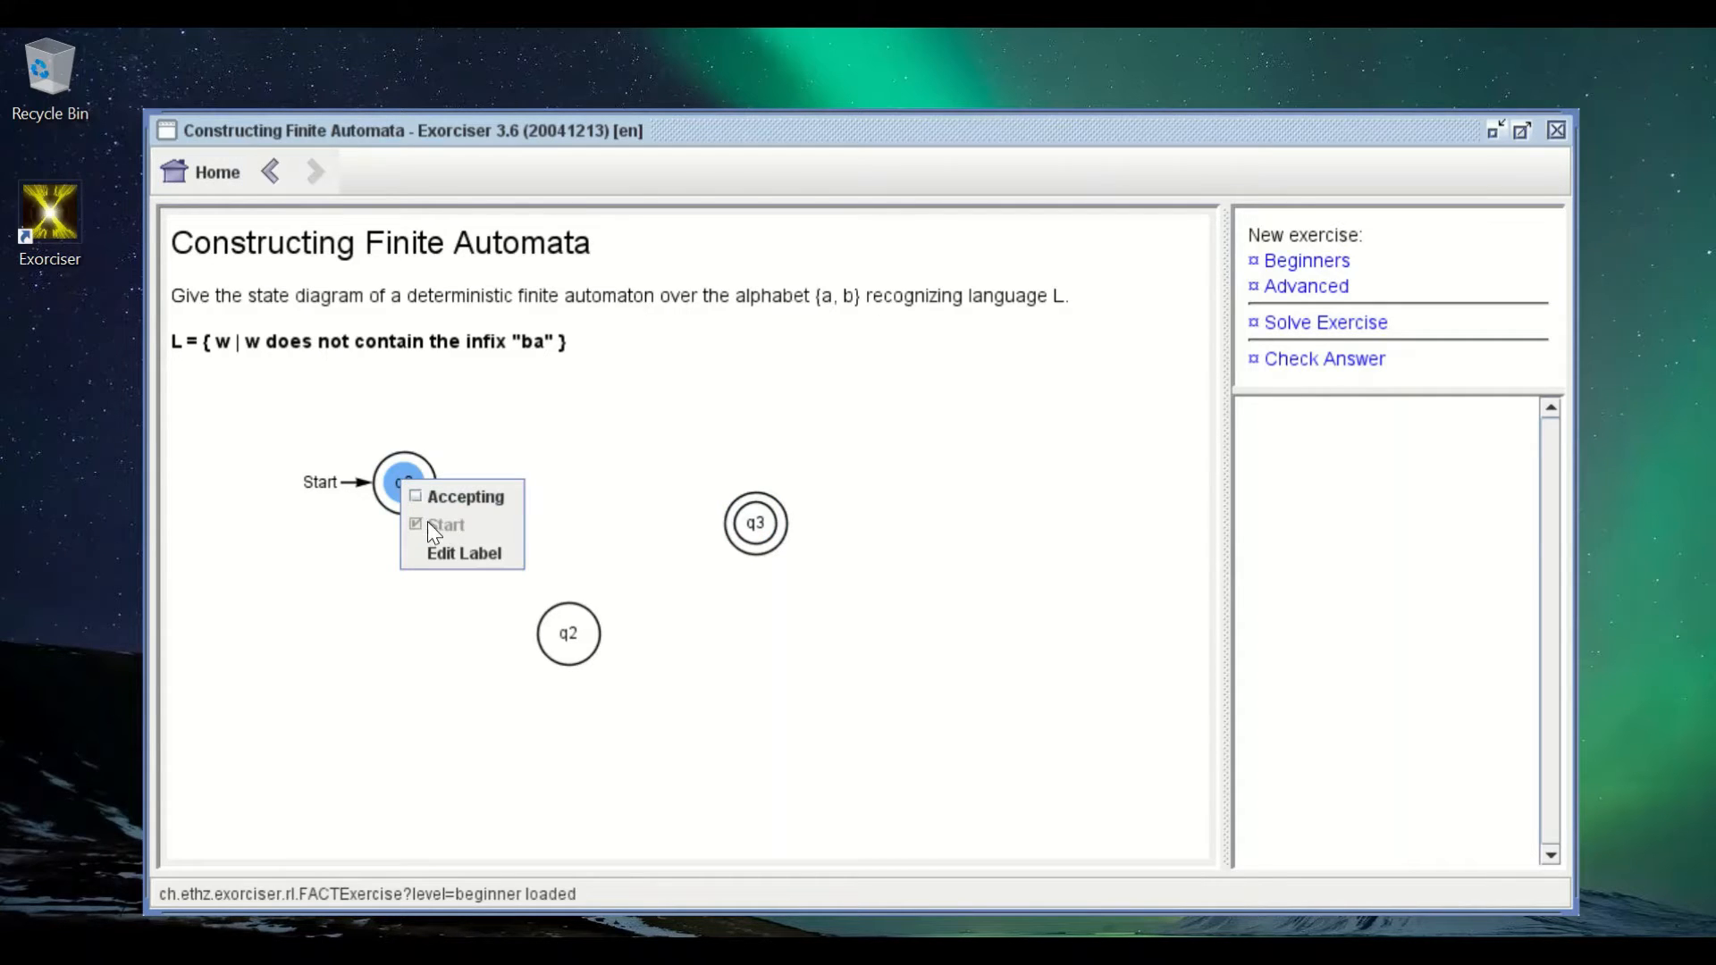
click(592, 519)
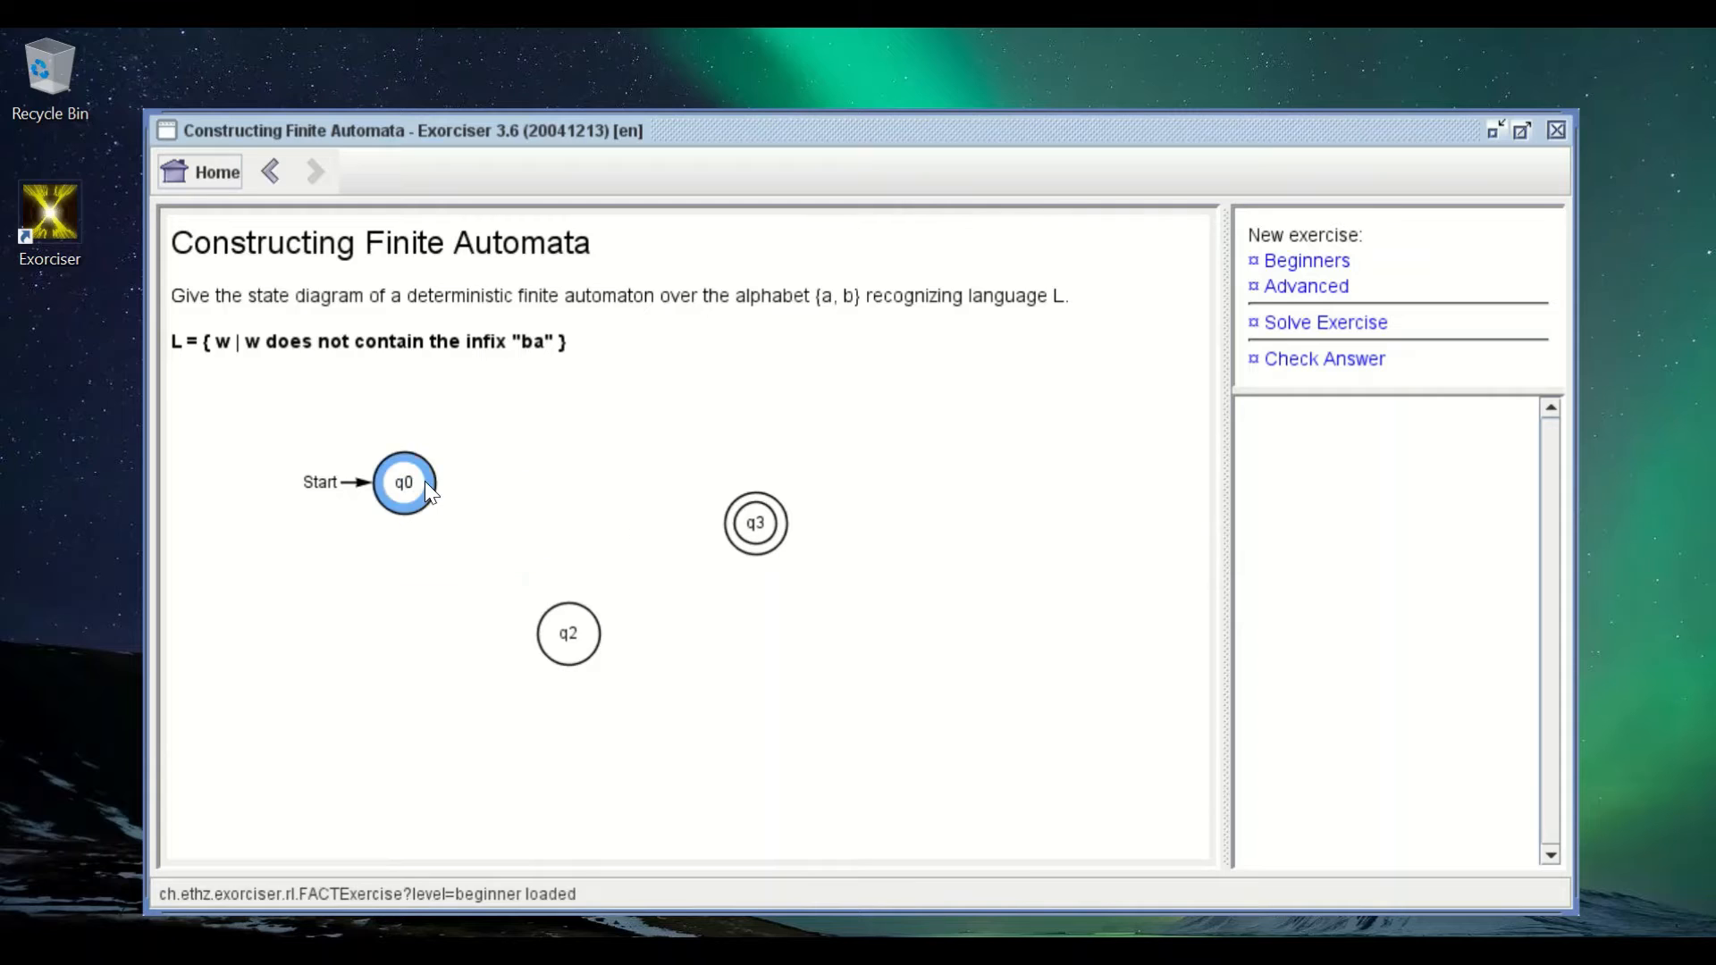
drag(403, 490, 493, 510)
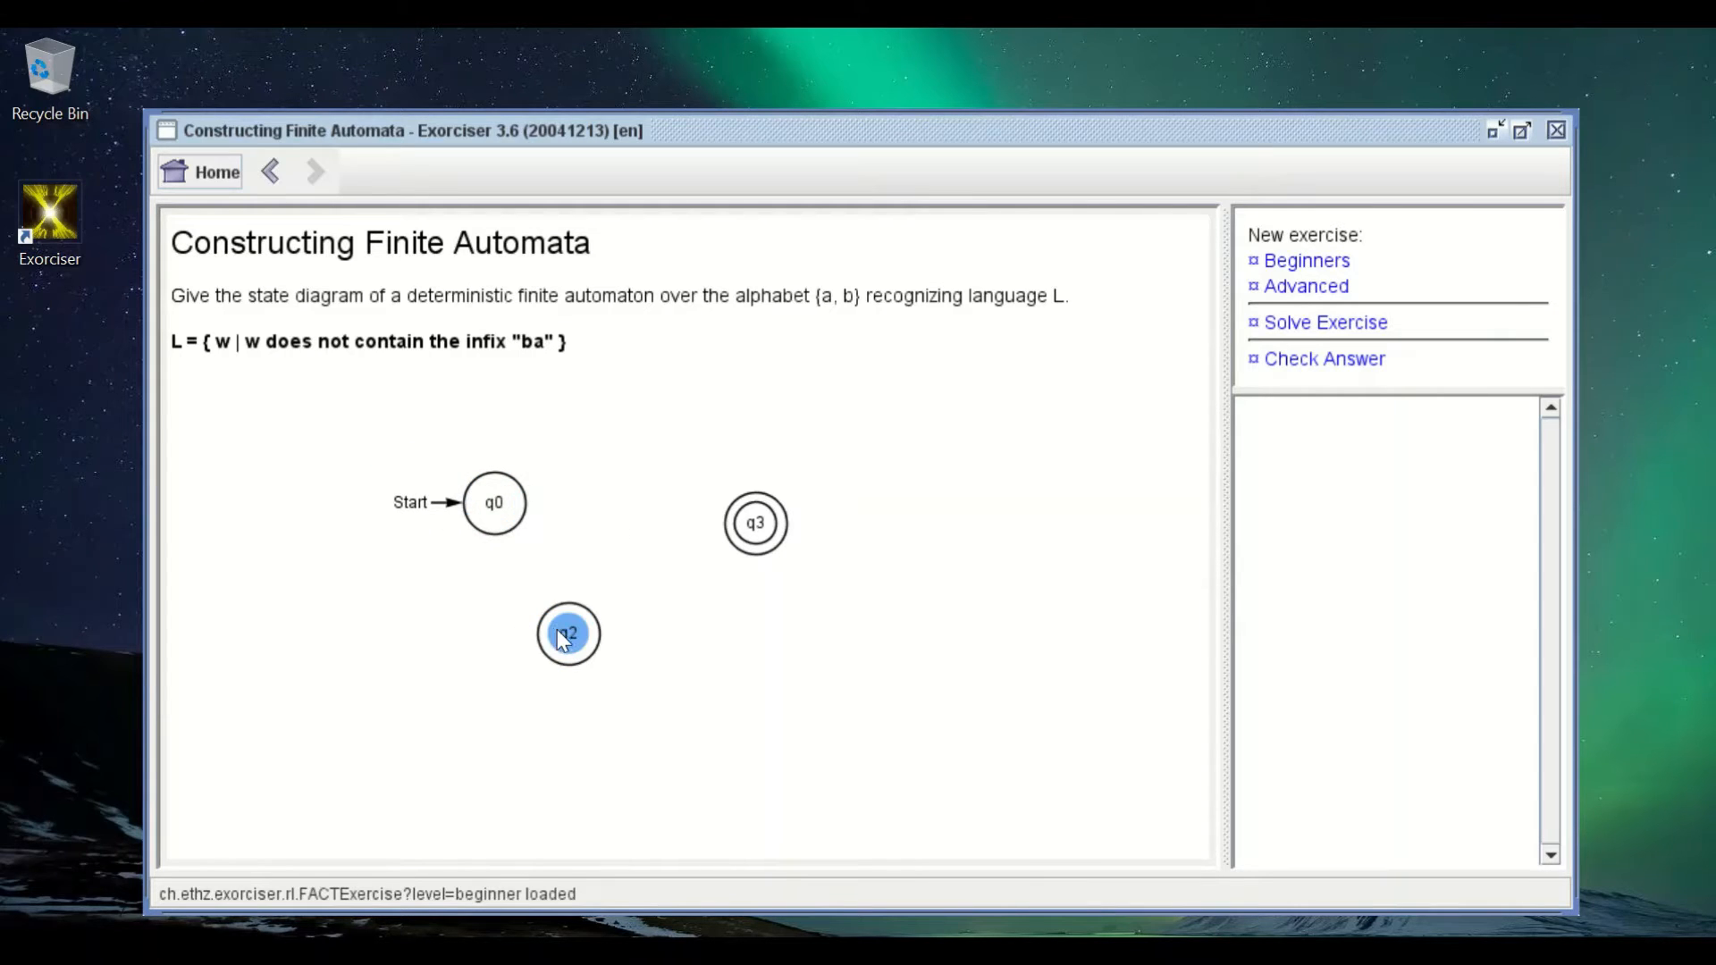
Step: Shift state q2 slightly up and right and change its label to 2
right_click(606, 616)
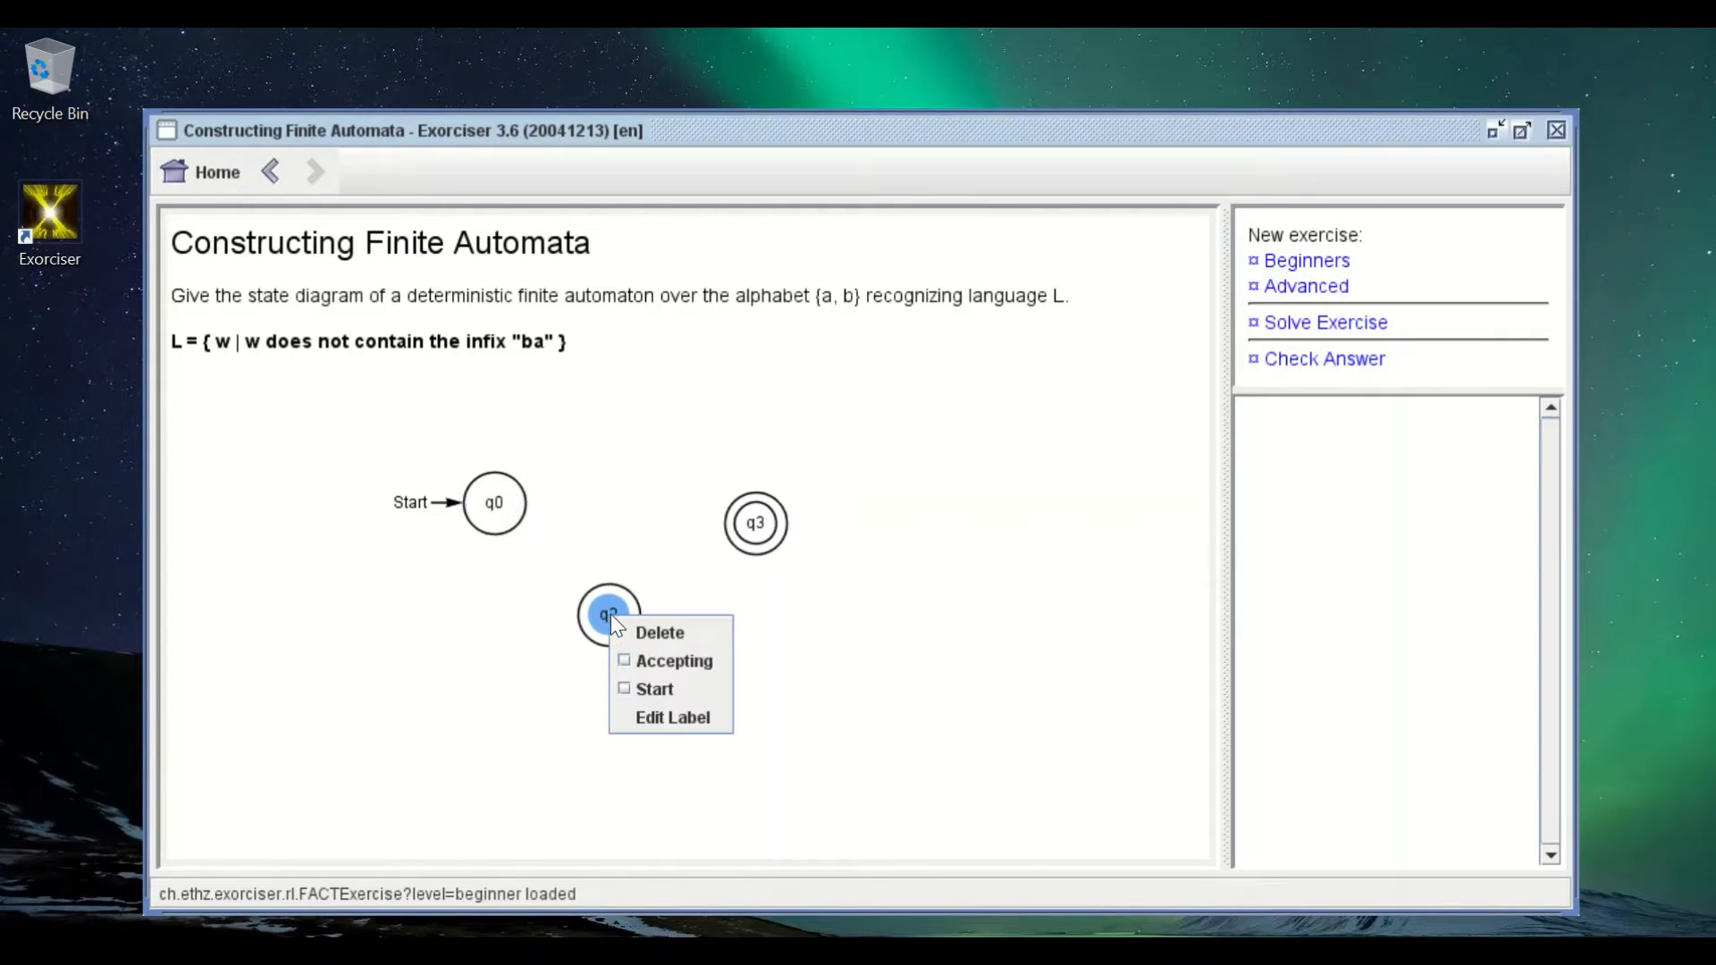
click(665, 717)
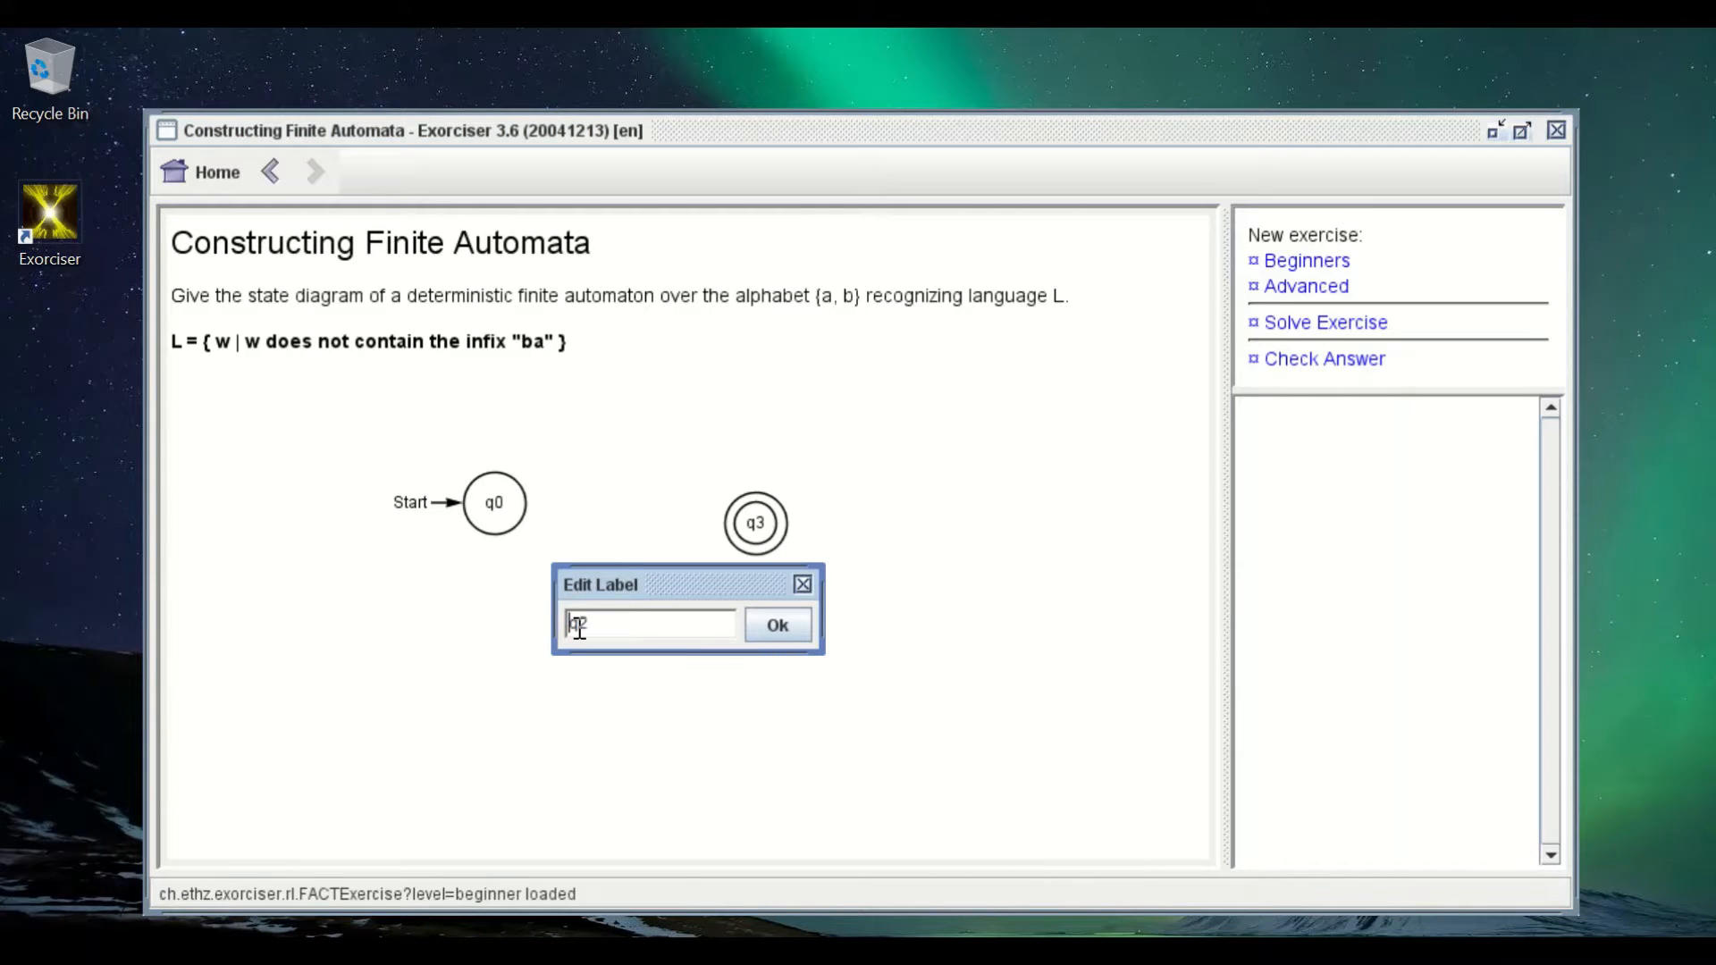
key(BackSpace)
click(779, 634)
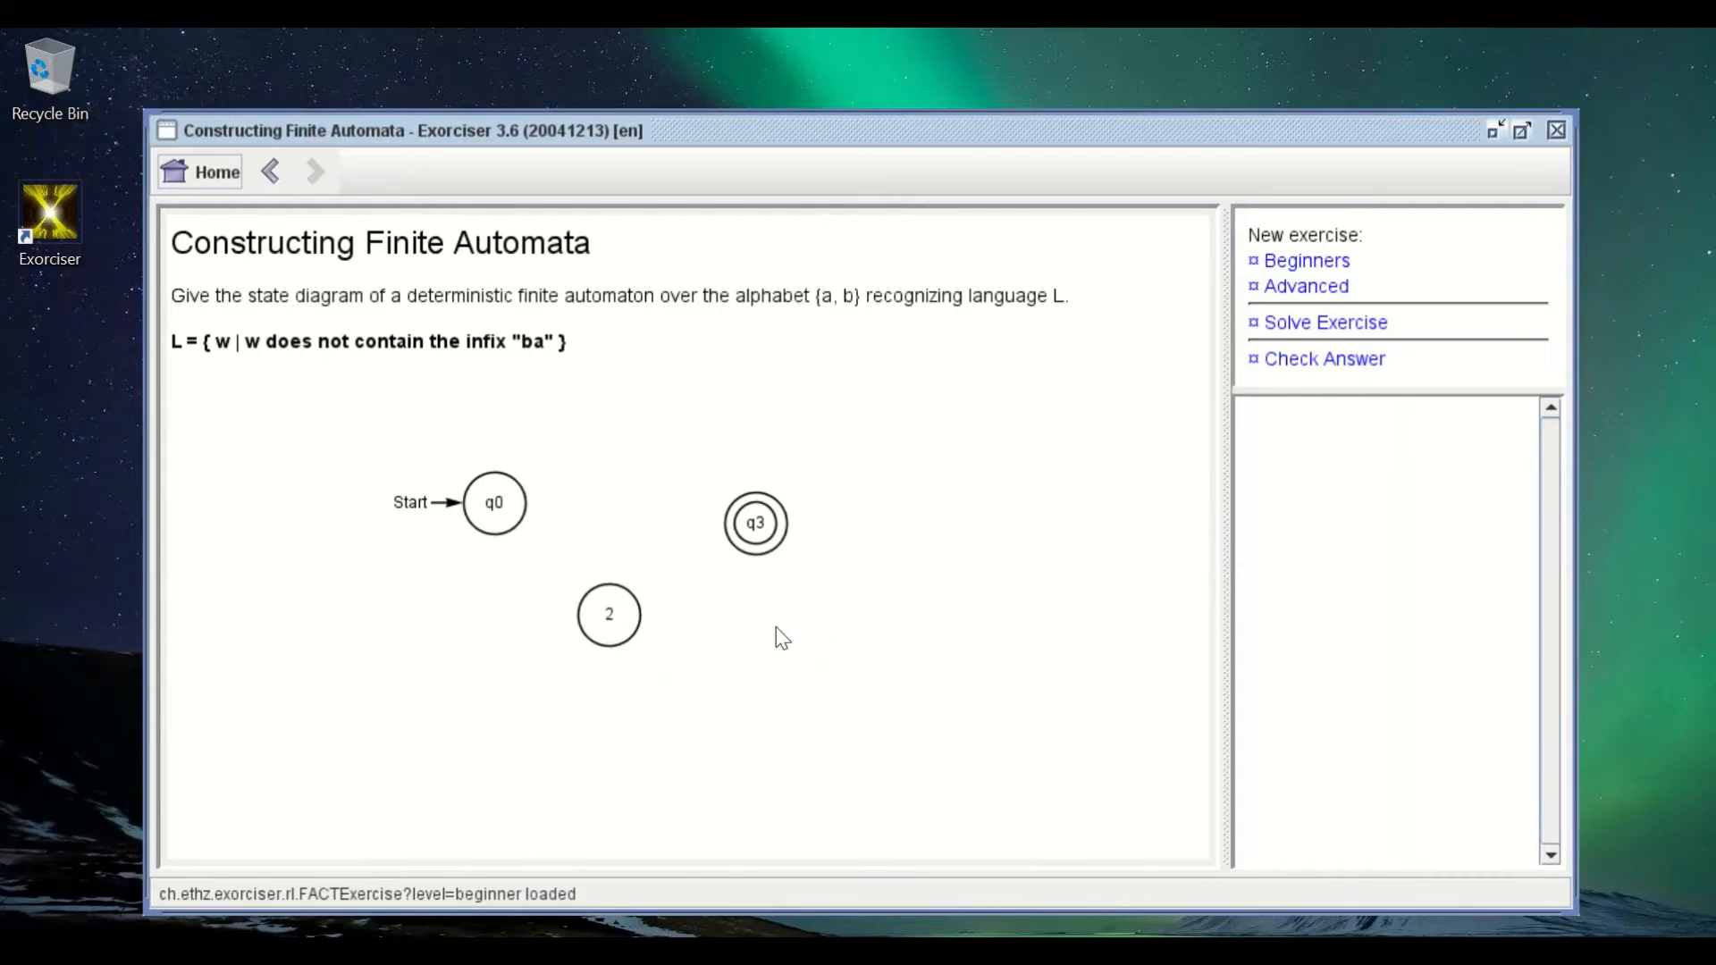
Step: Move state q3 slightly up and left, and reposition state 2 lower, below the gap between q0 and q3
right_click(495, 502)
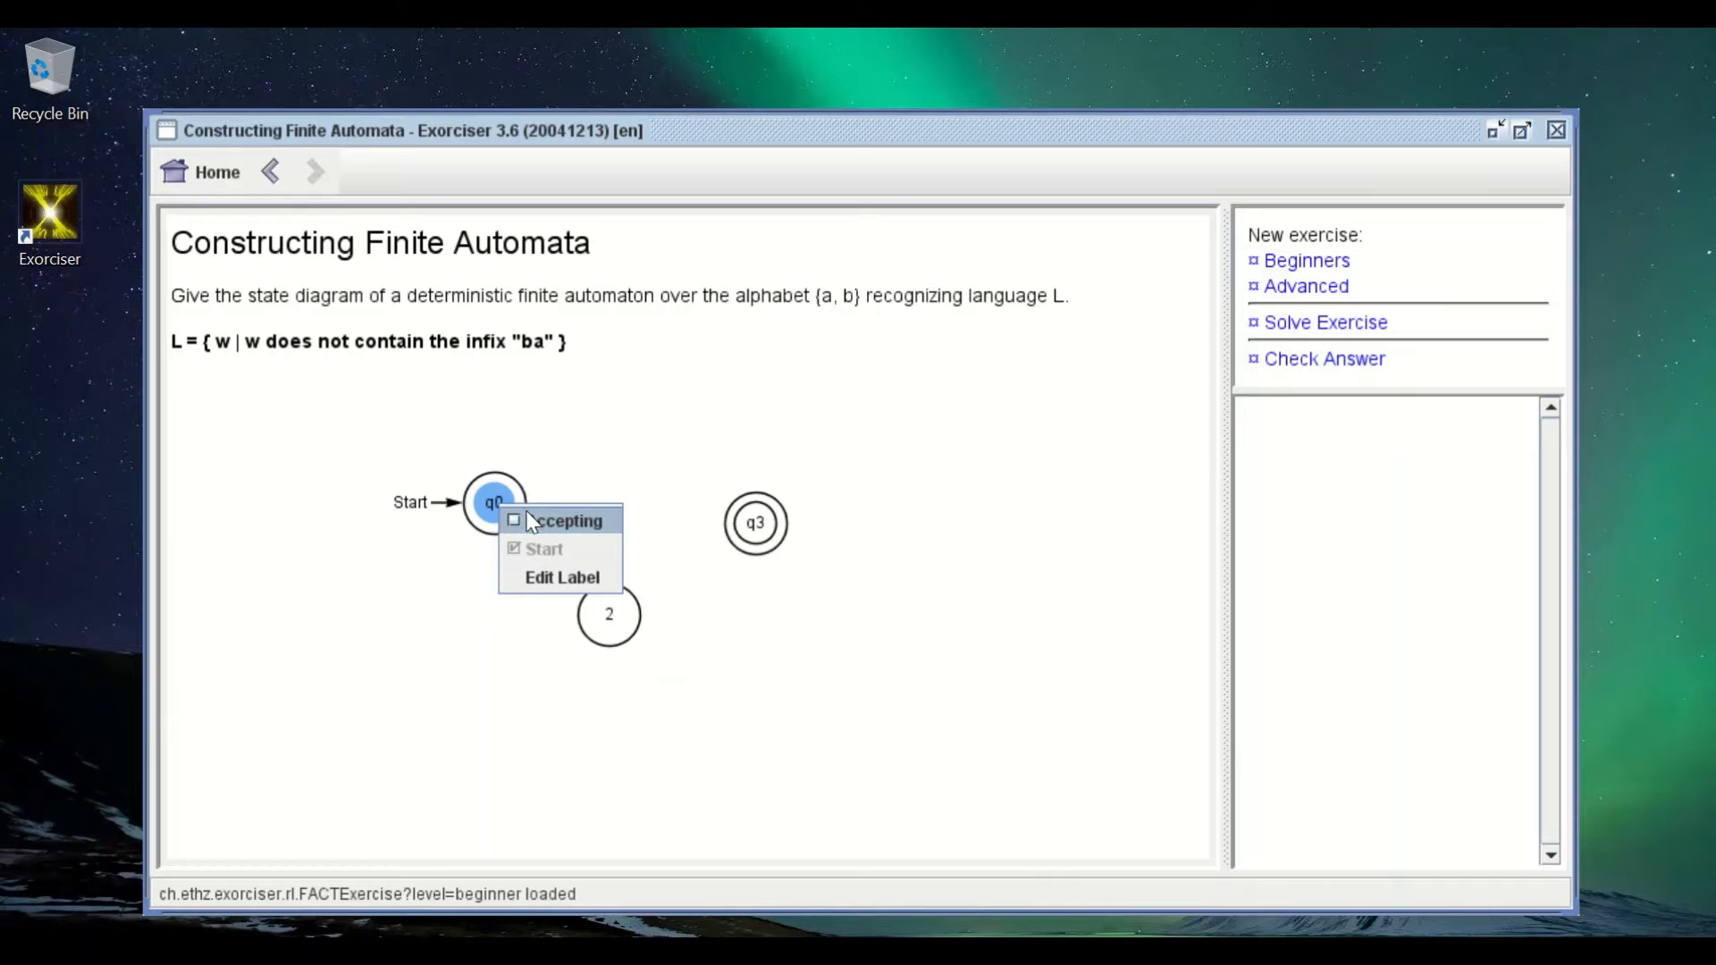
right_click(752, 522)
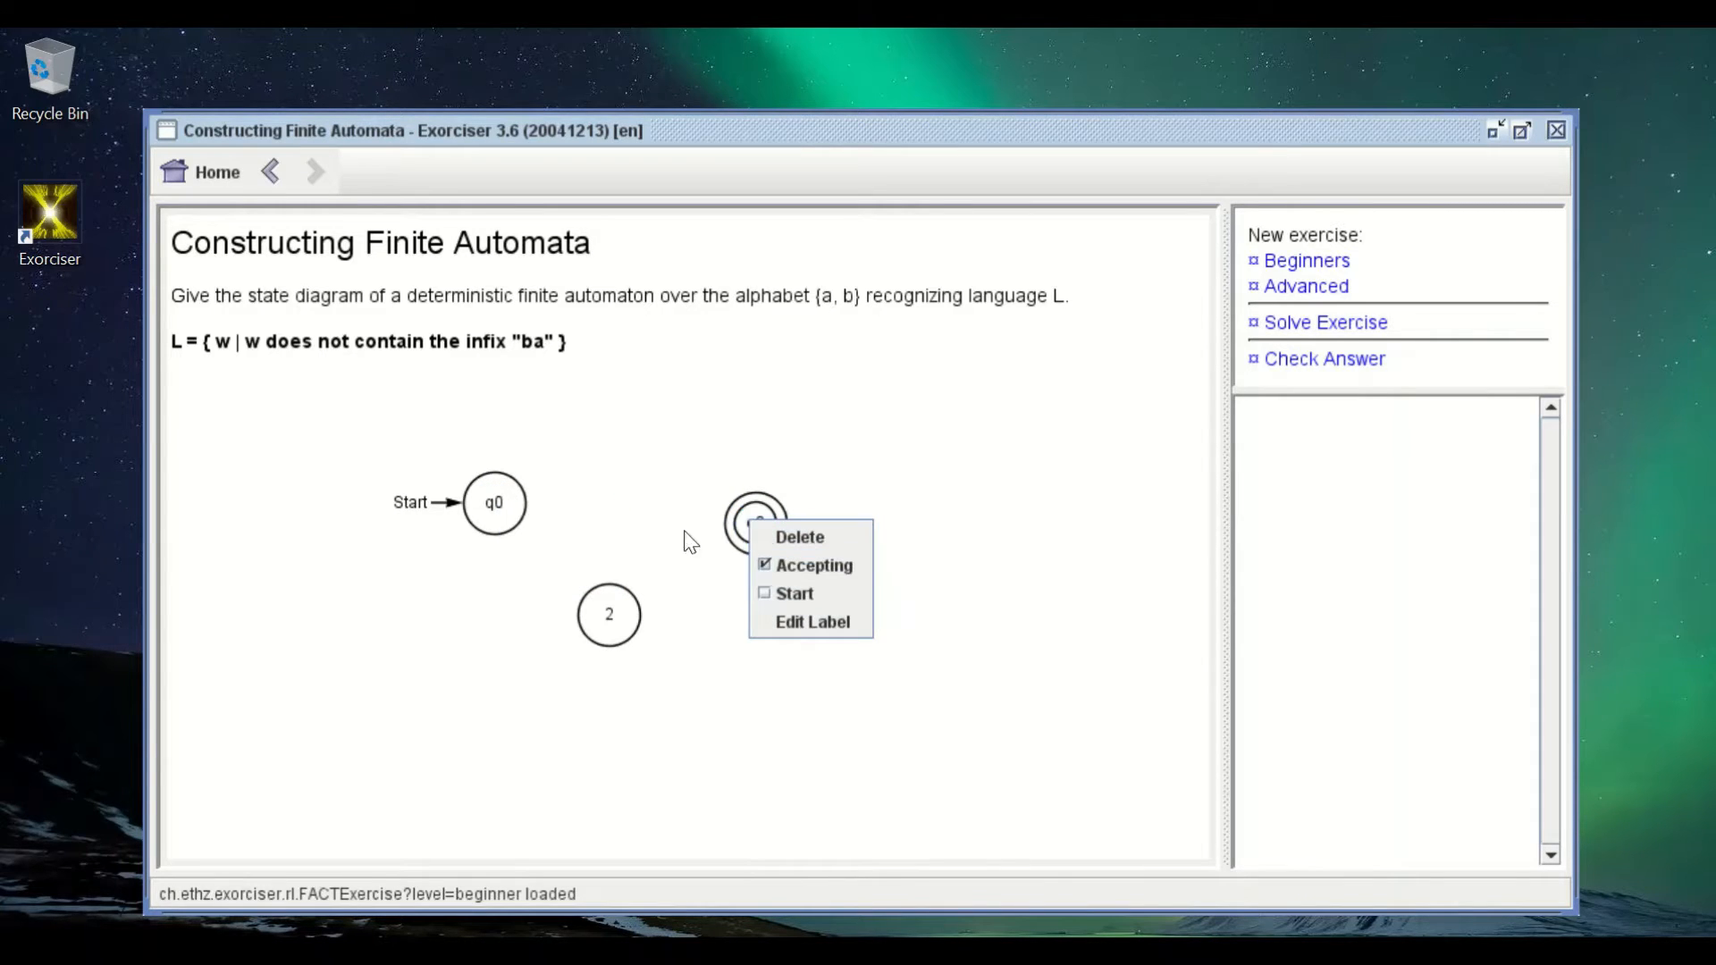
click(639, 487)
drag(755, 522, 741, 511)
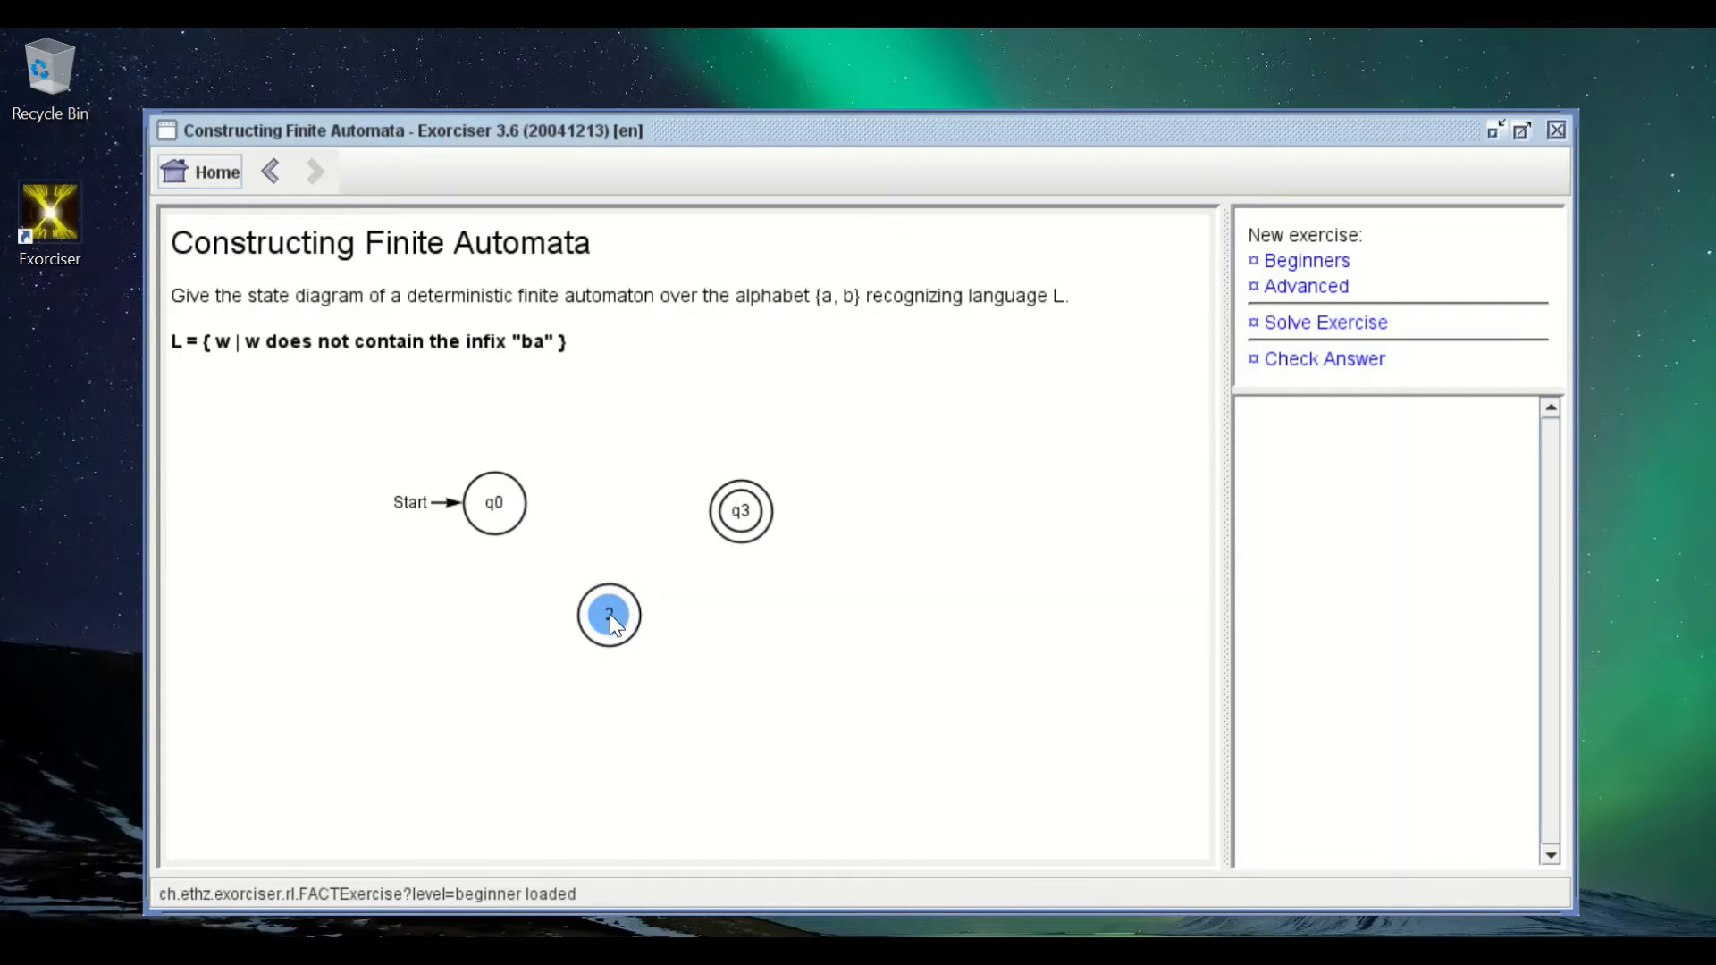
mouse_move(613, 620)
mouse_down()
mouse_move(579, 644)
mouse_move(576, 565)
mouse_move(636, 642)
mouse_up()
mouse_move(634, 644)
mouse_down()
mouse_move(712, 548)
mouse_move(652, 647)
mouse_move(713, 541)
mouse_move(655, 613)
mouse_up()
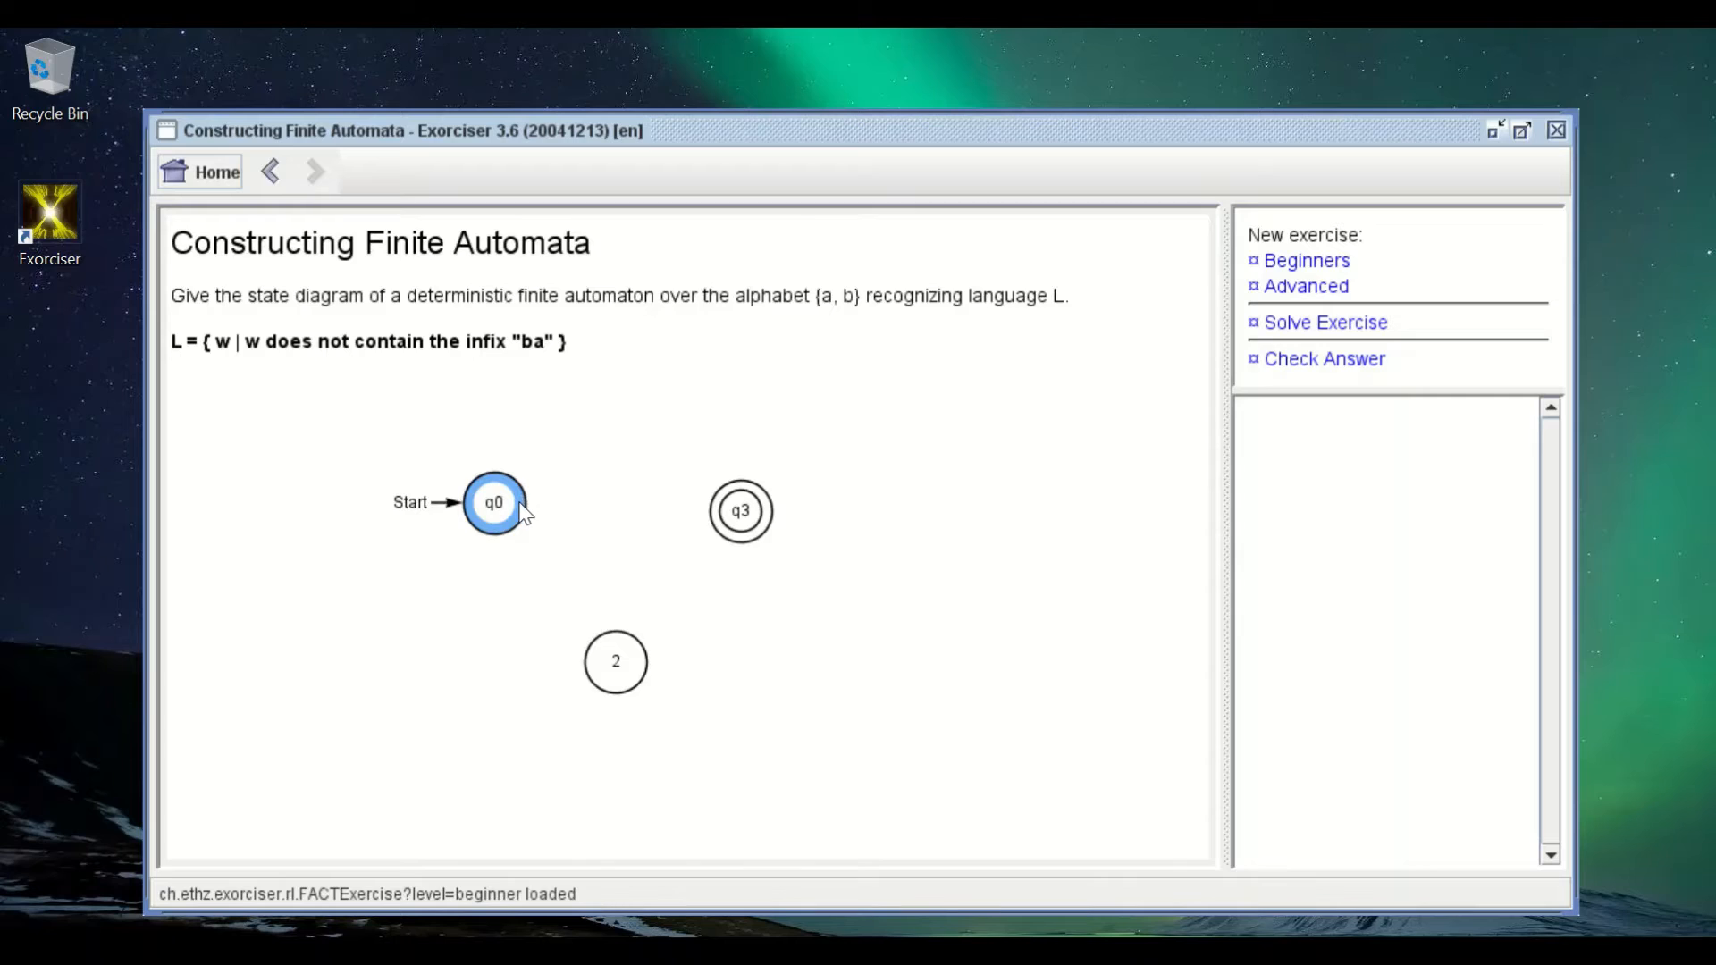
Step: Draw a transition from q0 to q3 for the symbol a
drag(523, 513, 750, 509)
drag(747, 519, 747, 521)
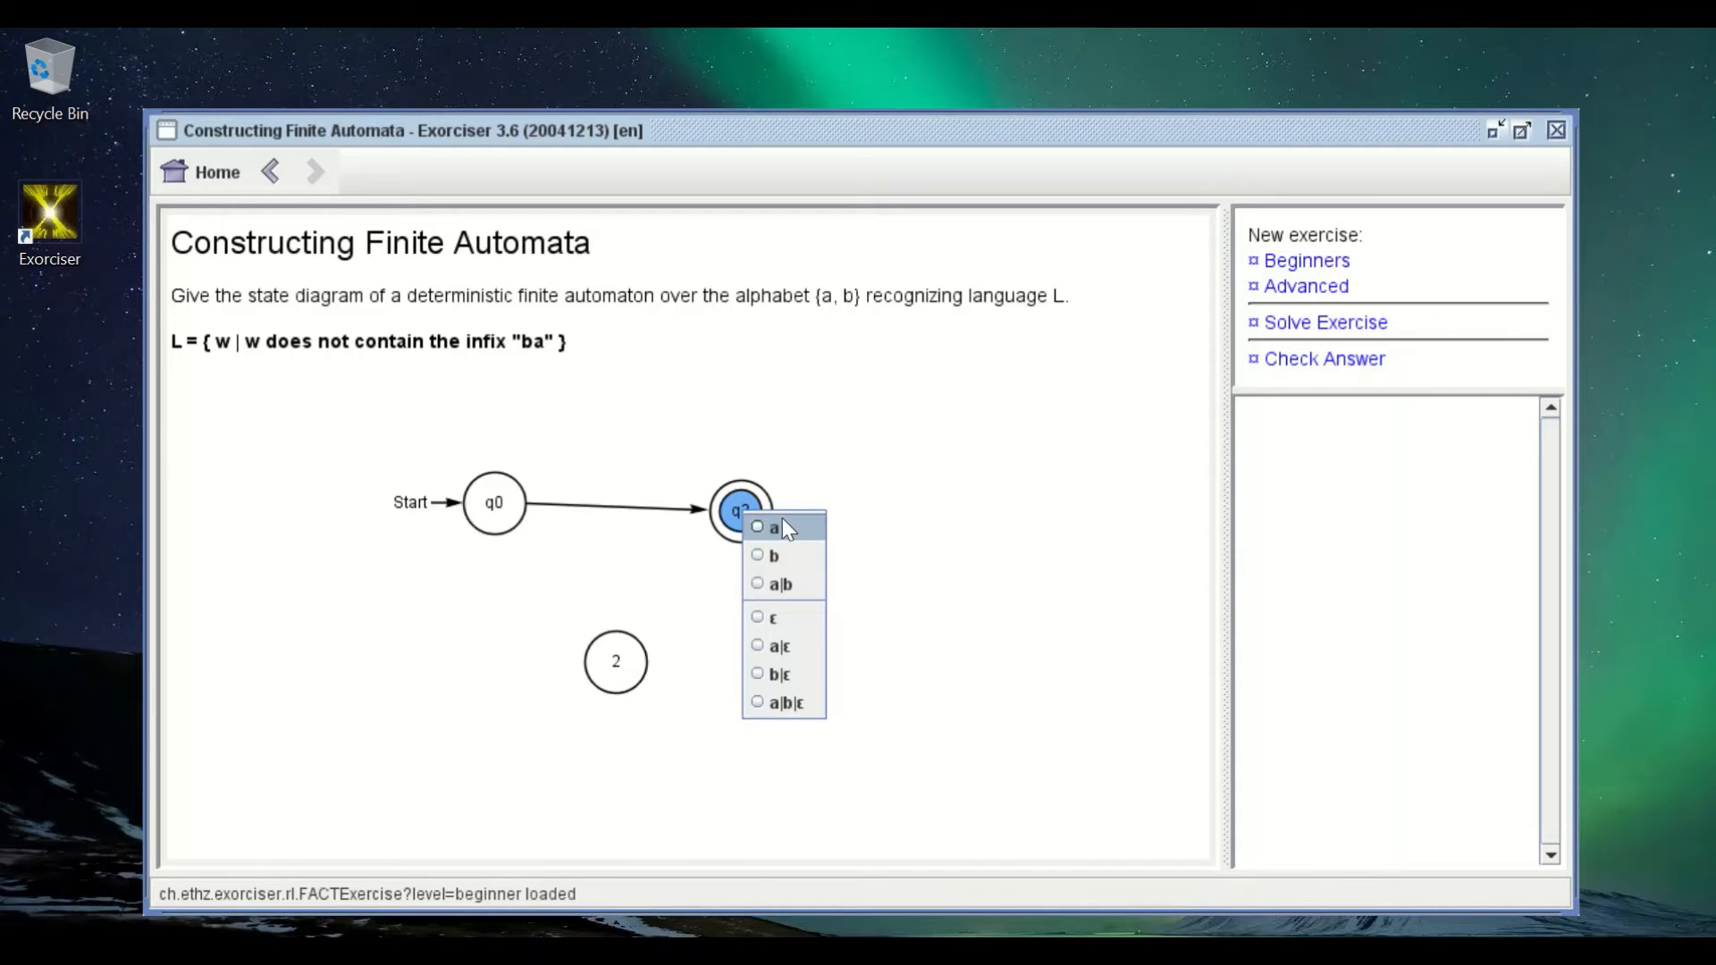
click(776, 529)
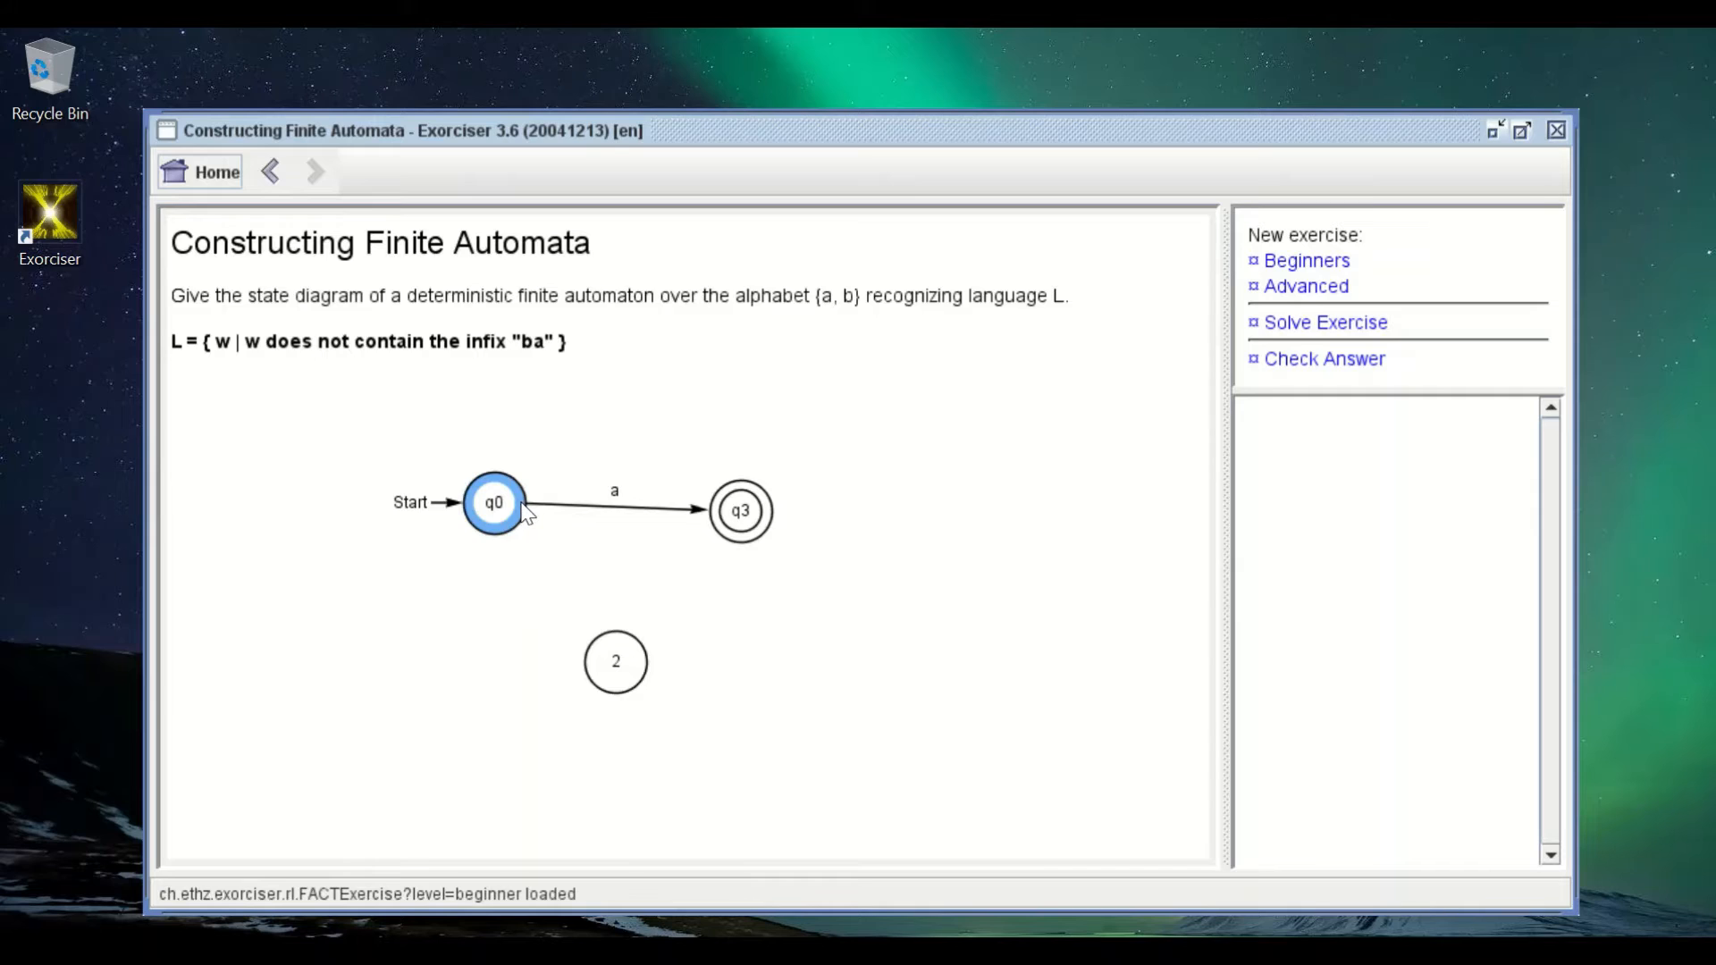
Step: Change the symbols on the transition from q0 to q3 to a|b
drag(527, 514, 712, 512)
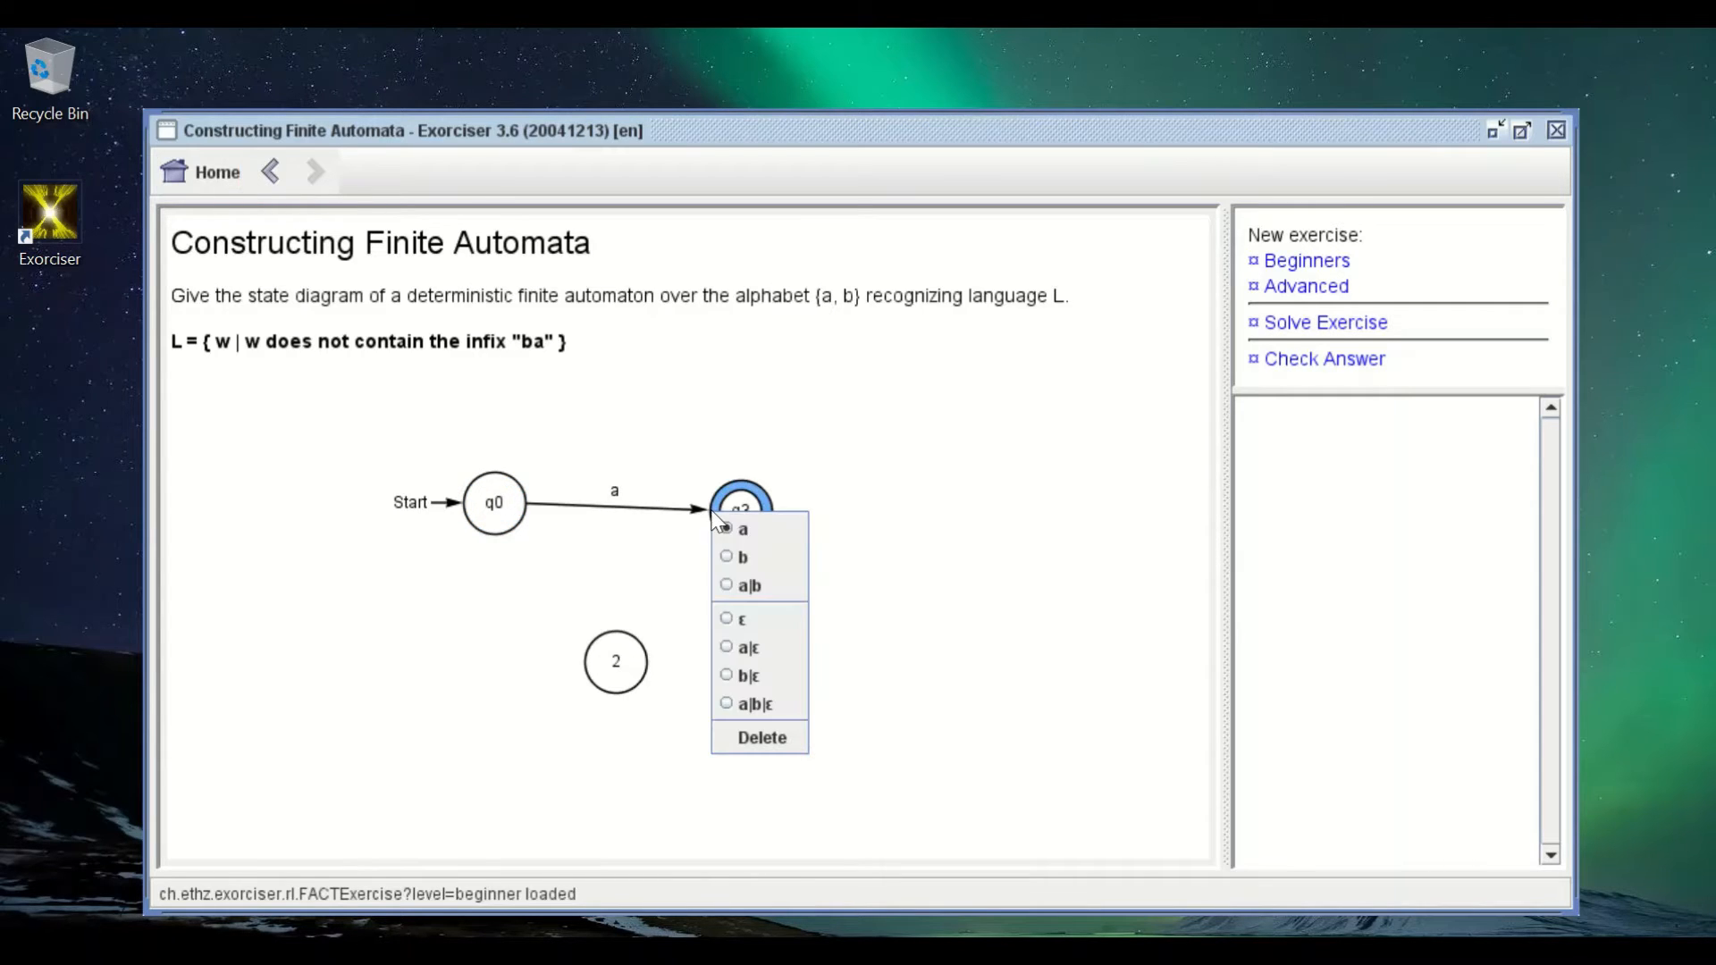
click(745, 590)
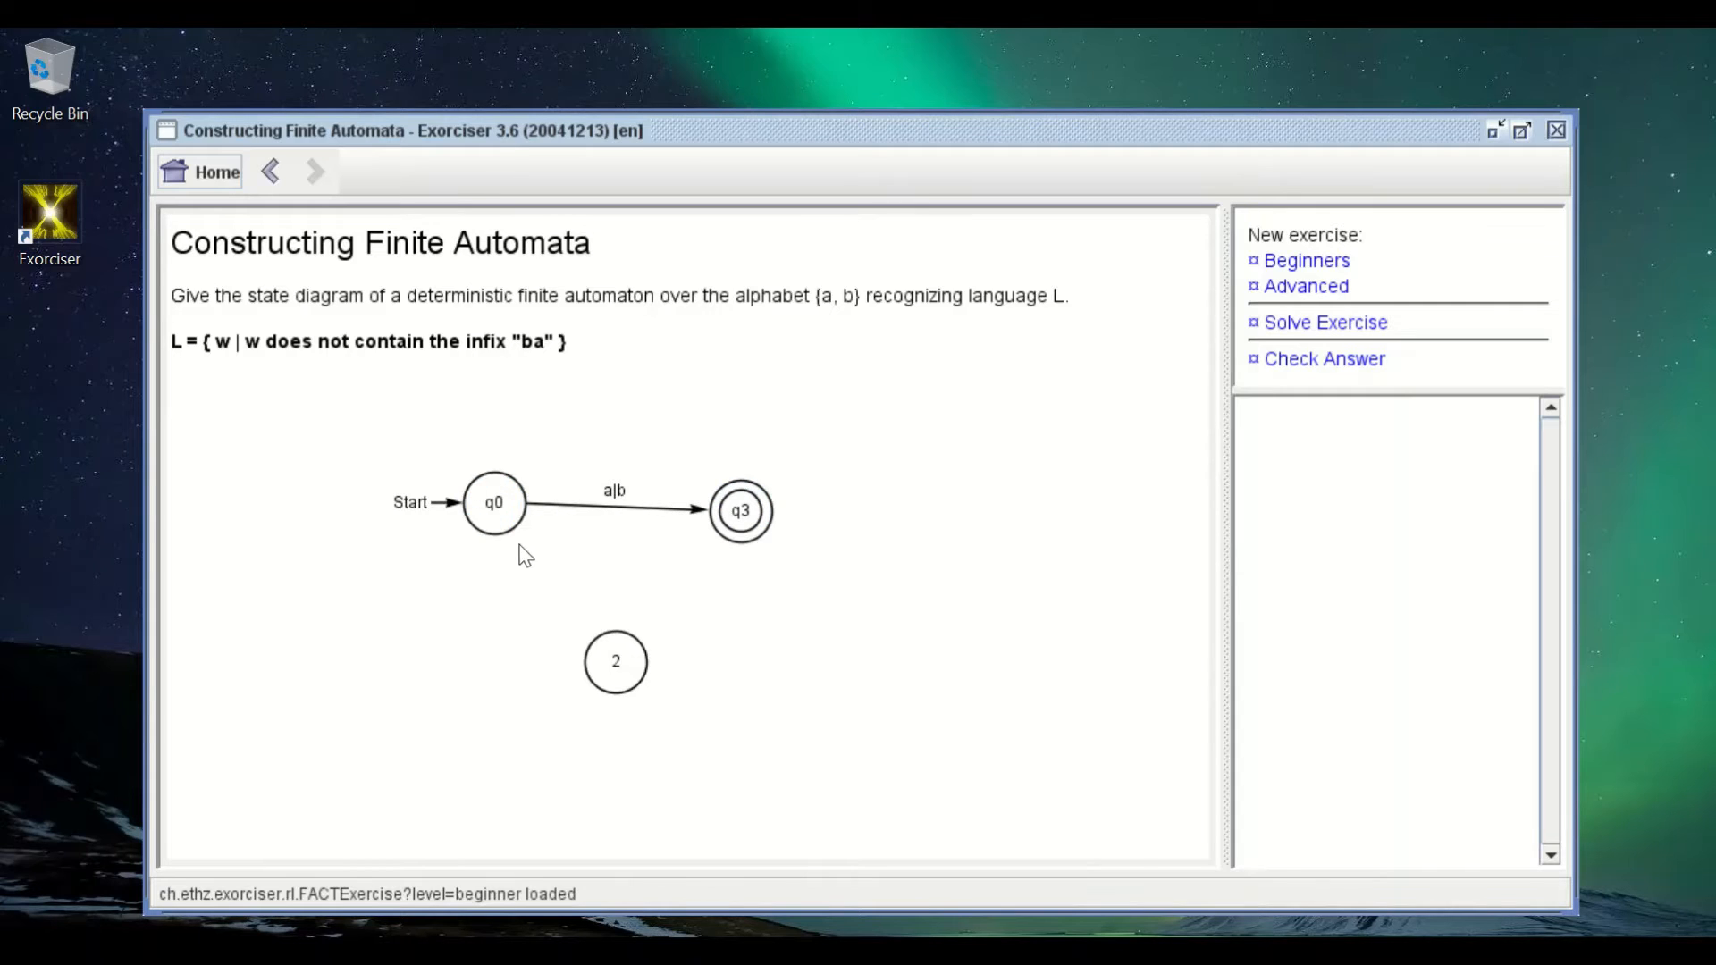
drag(523, 511, 720, 518)
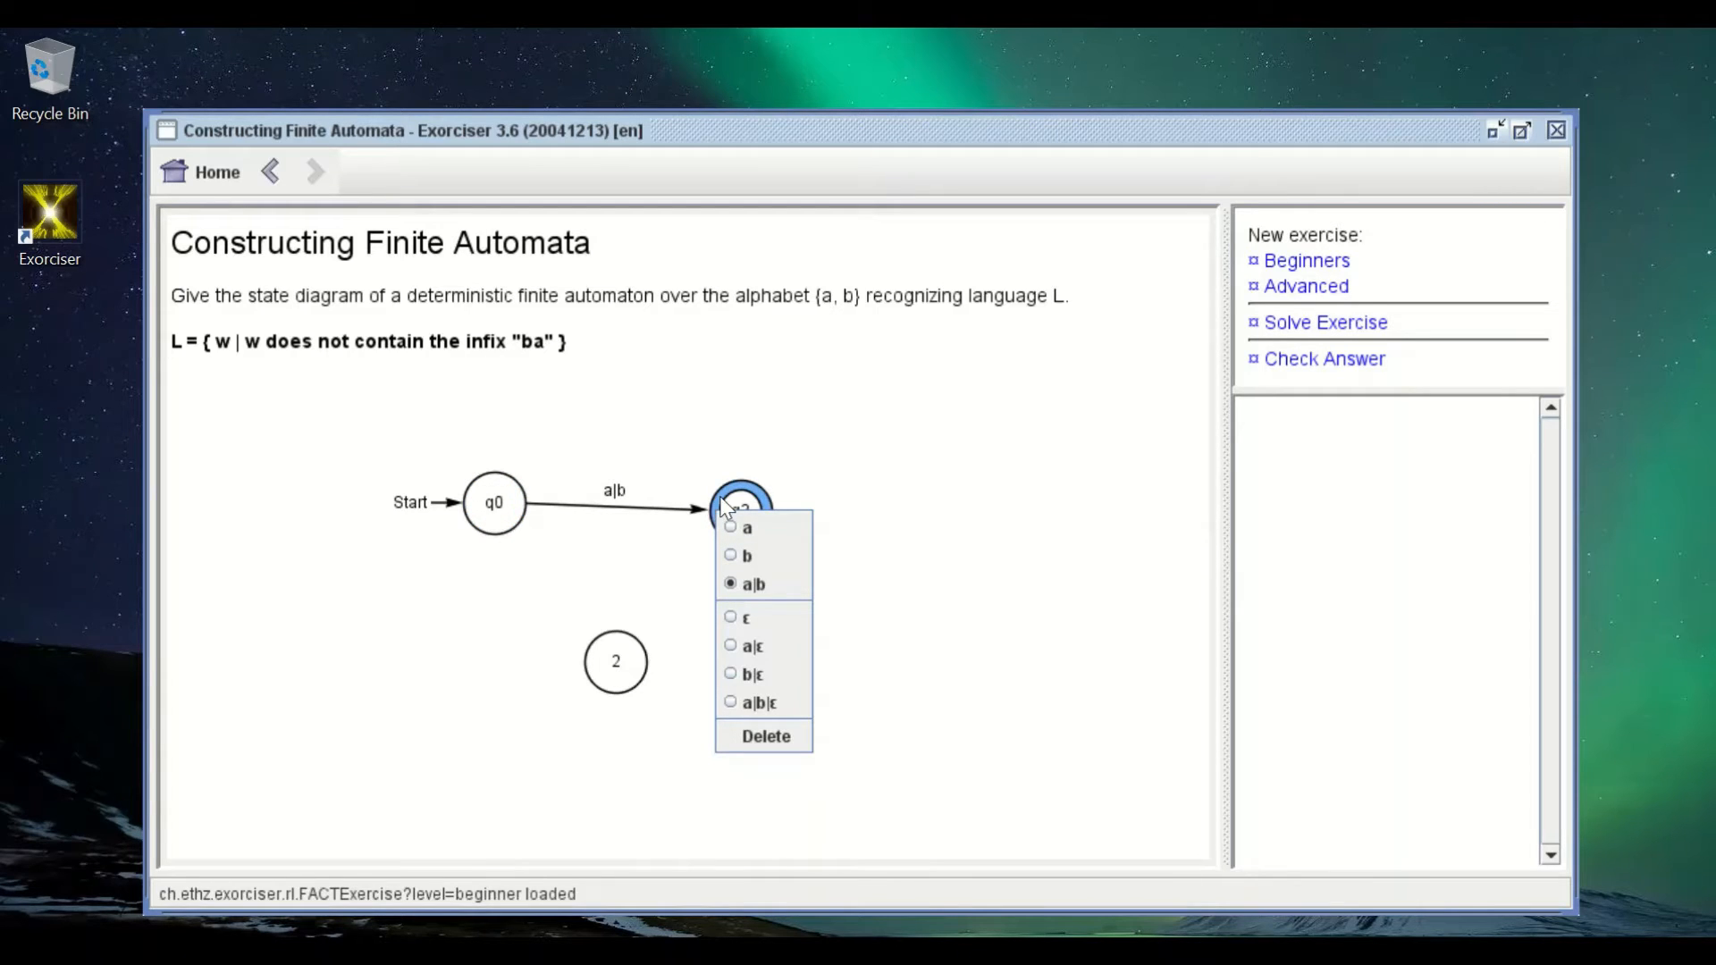
click(751, 507)
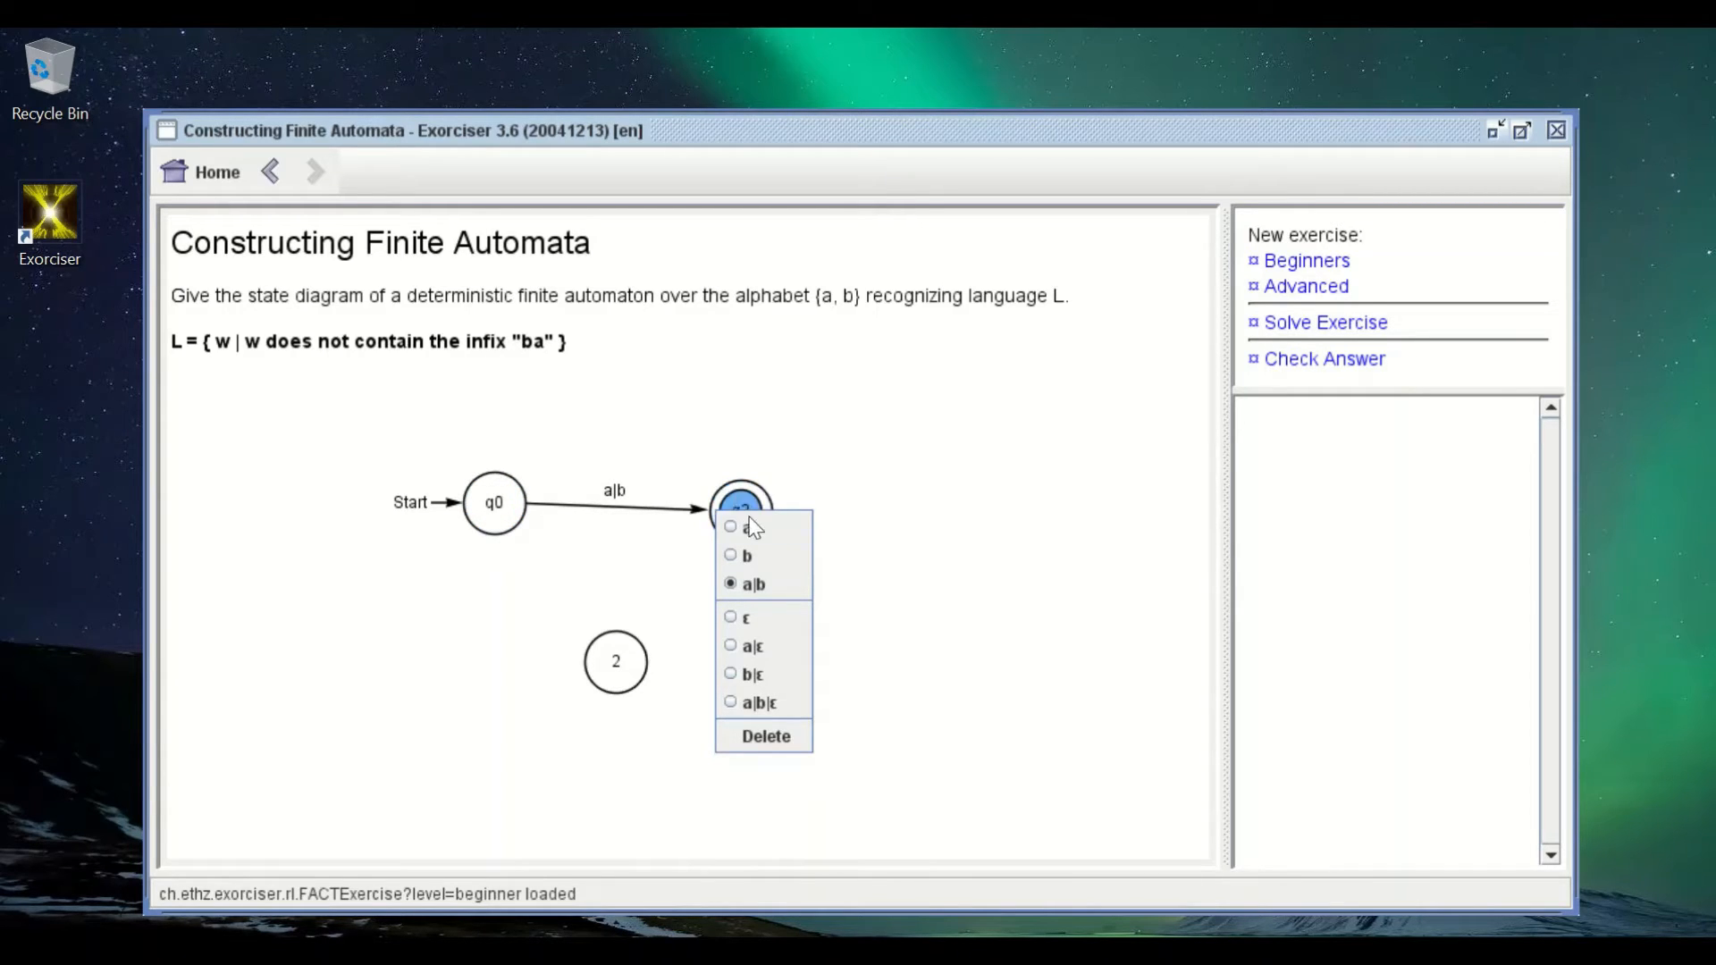
click(755, 587)
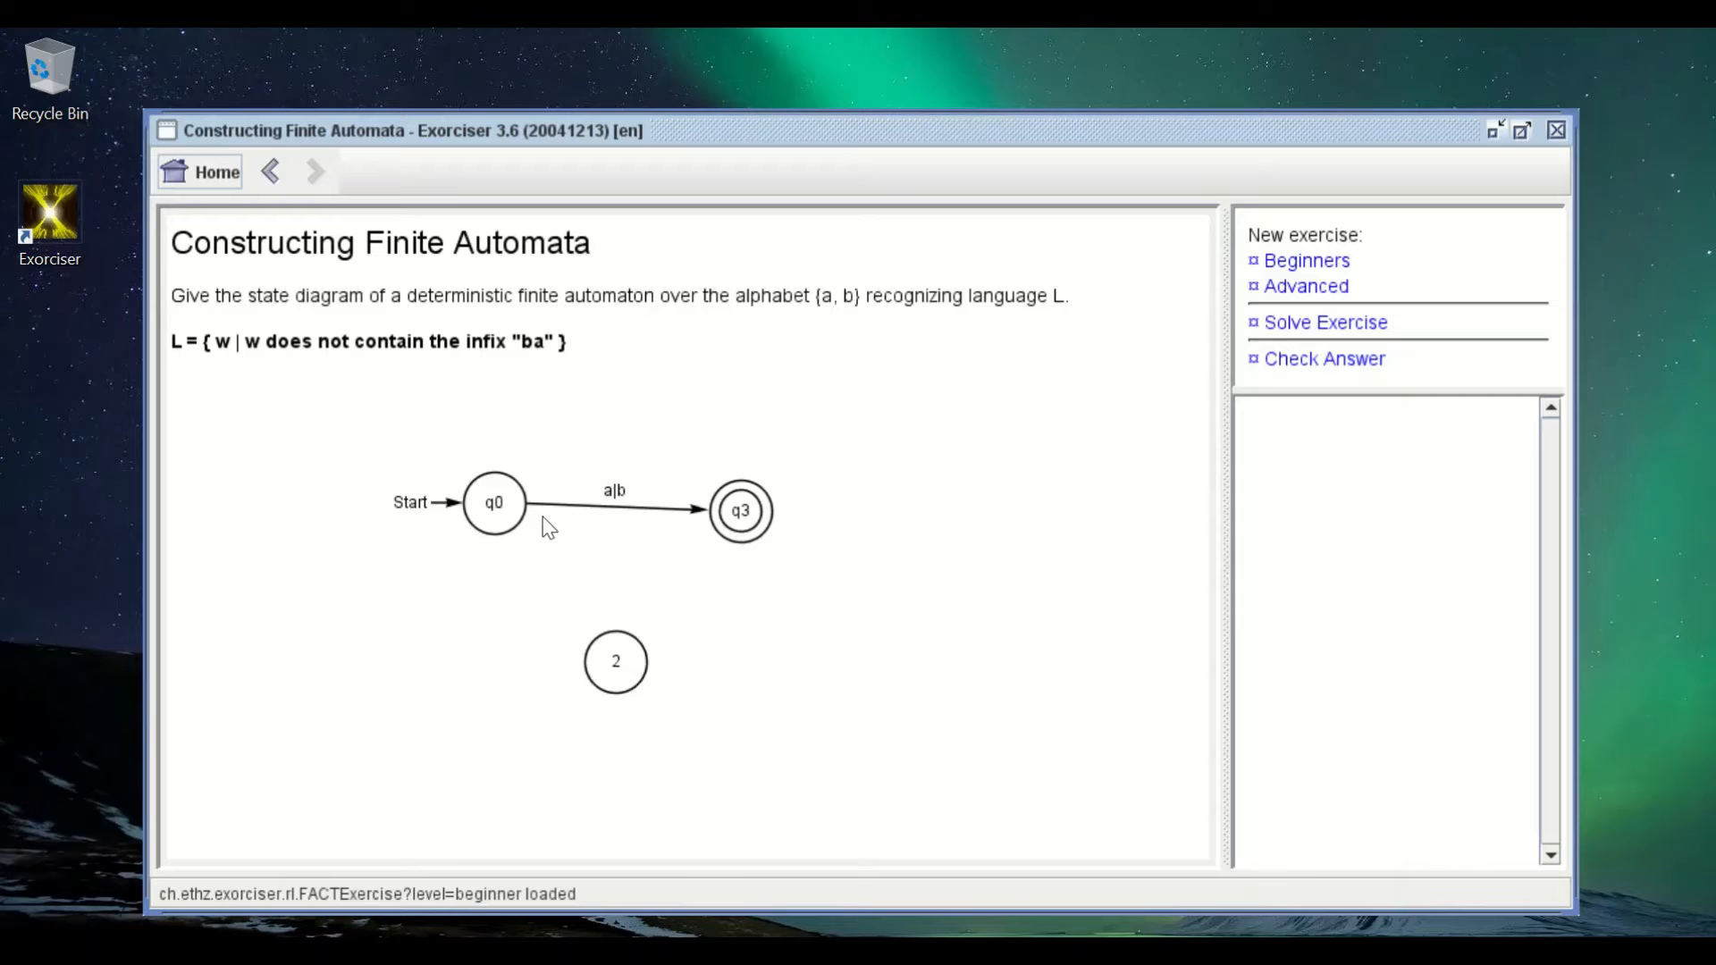
Step: Set the transition from q0 to q3 back to the symbol a and delete that transition
click(608, 506)
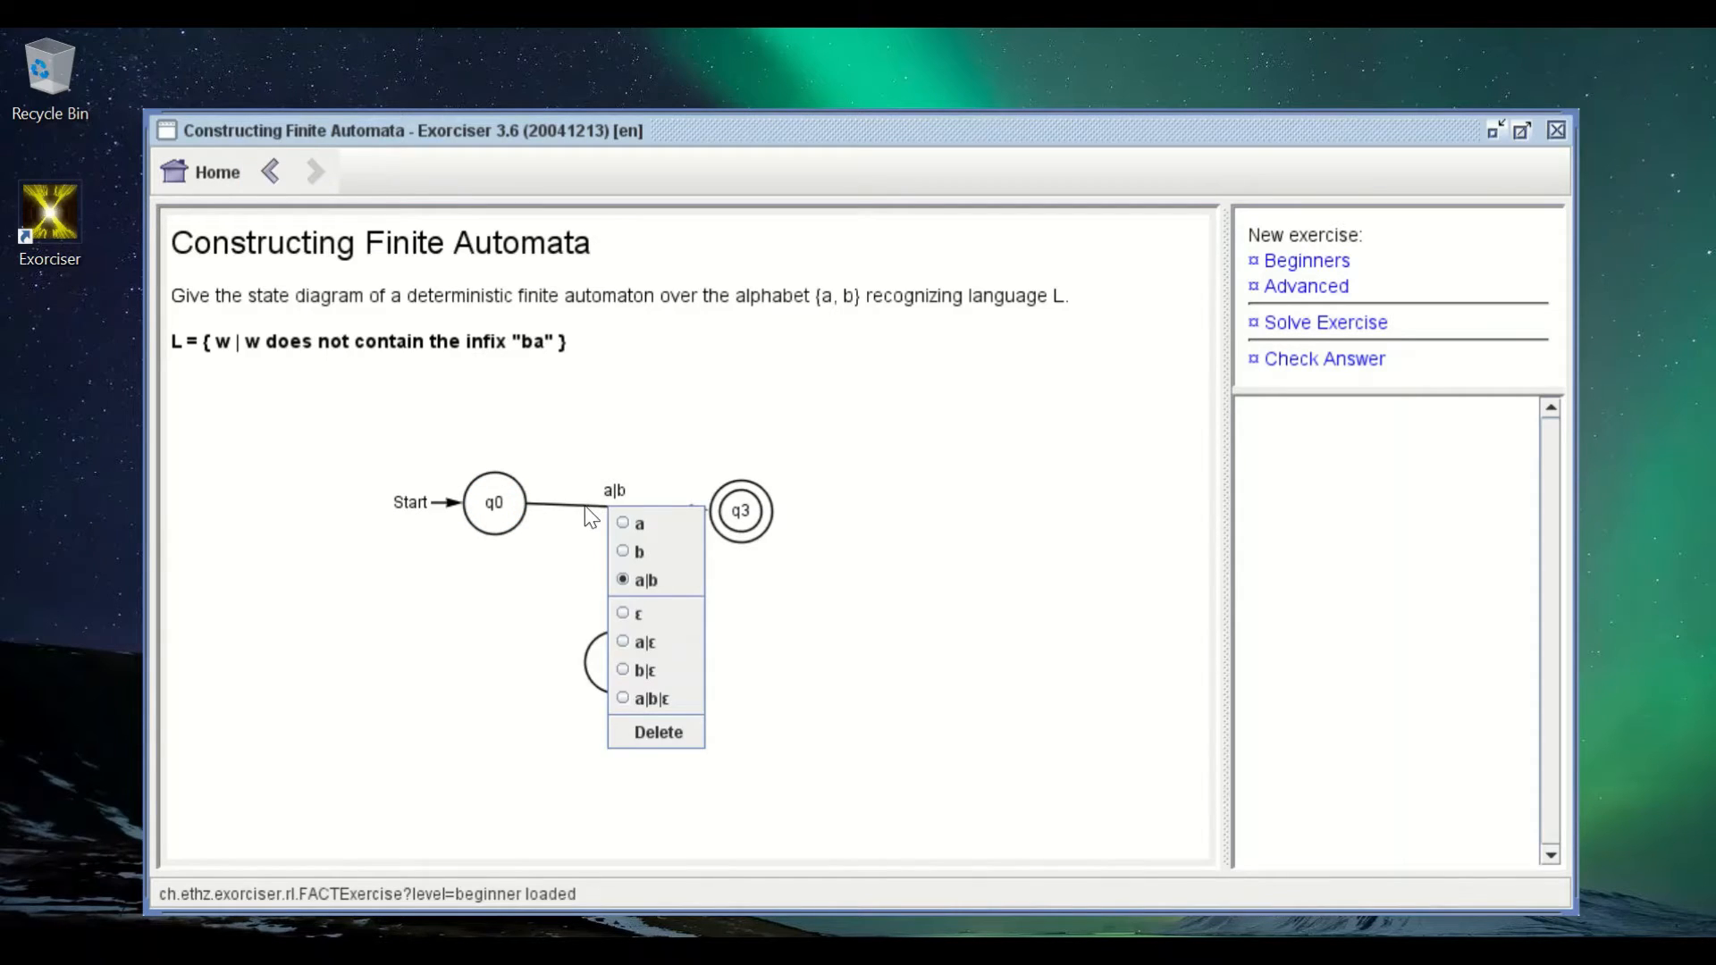
click(641, 524)
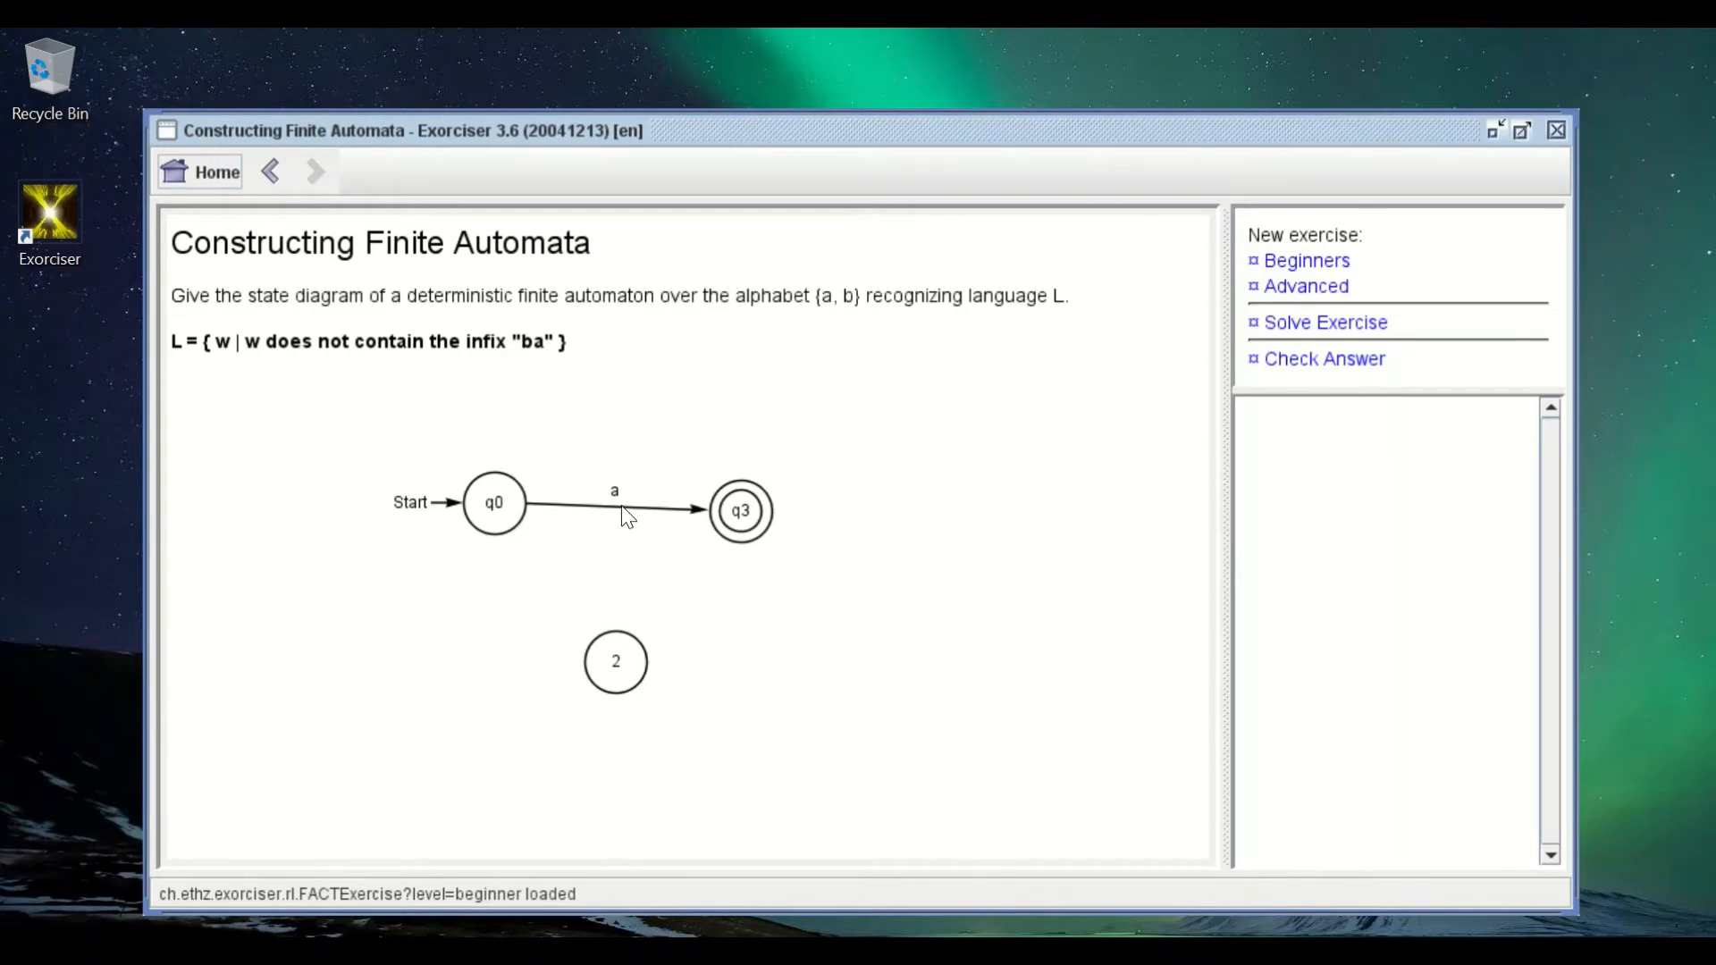
click(629, 517)
click(684, 726)
Step: Redraw the transition from q0 to q3 with the symbol a and remove it again
drag(521, 510, 720, 514)
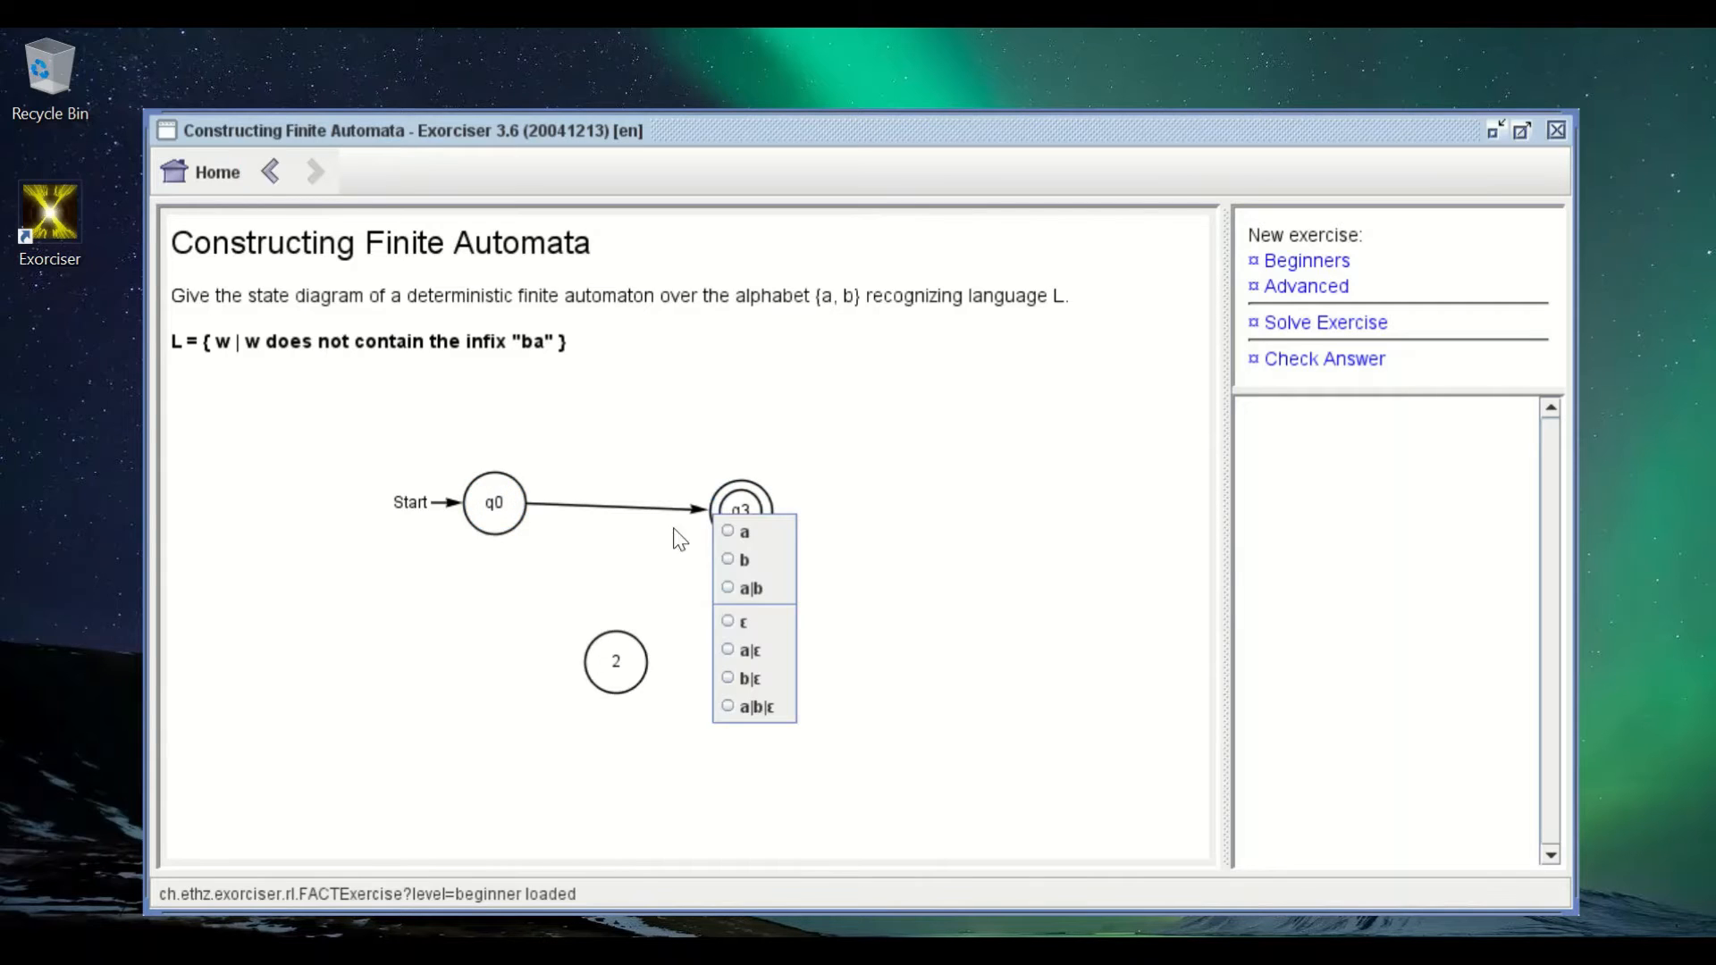
click(763, 532)
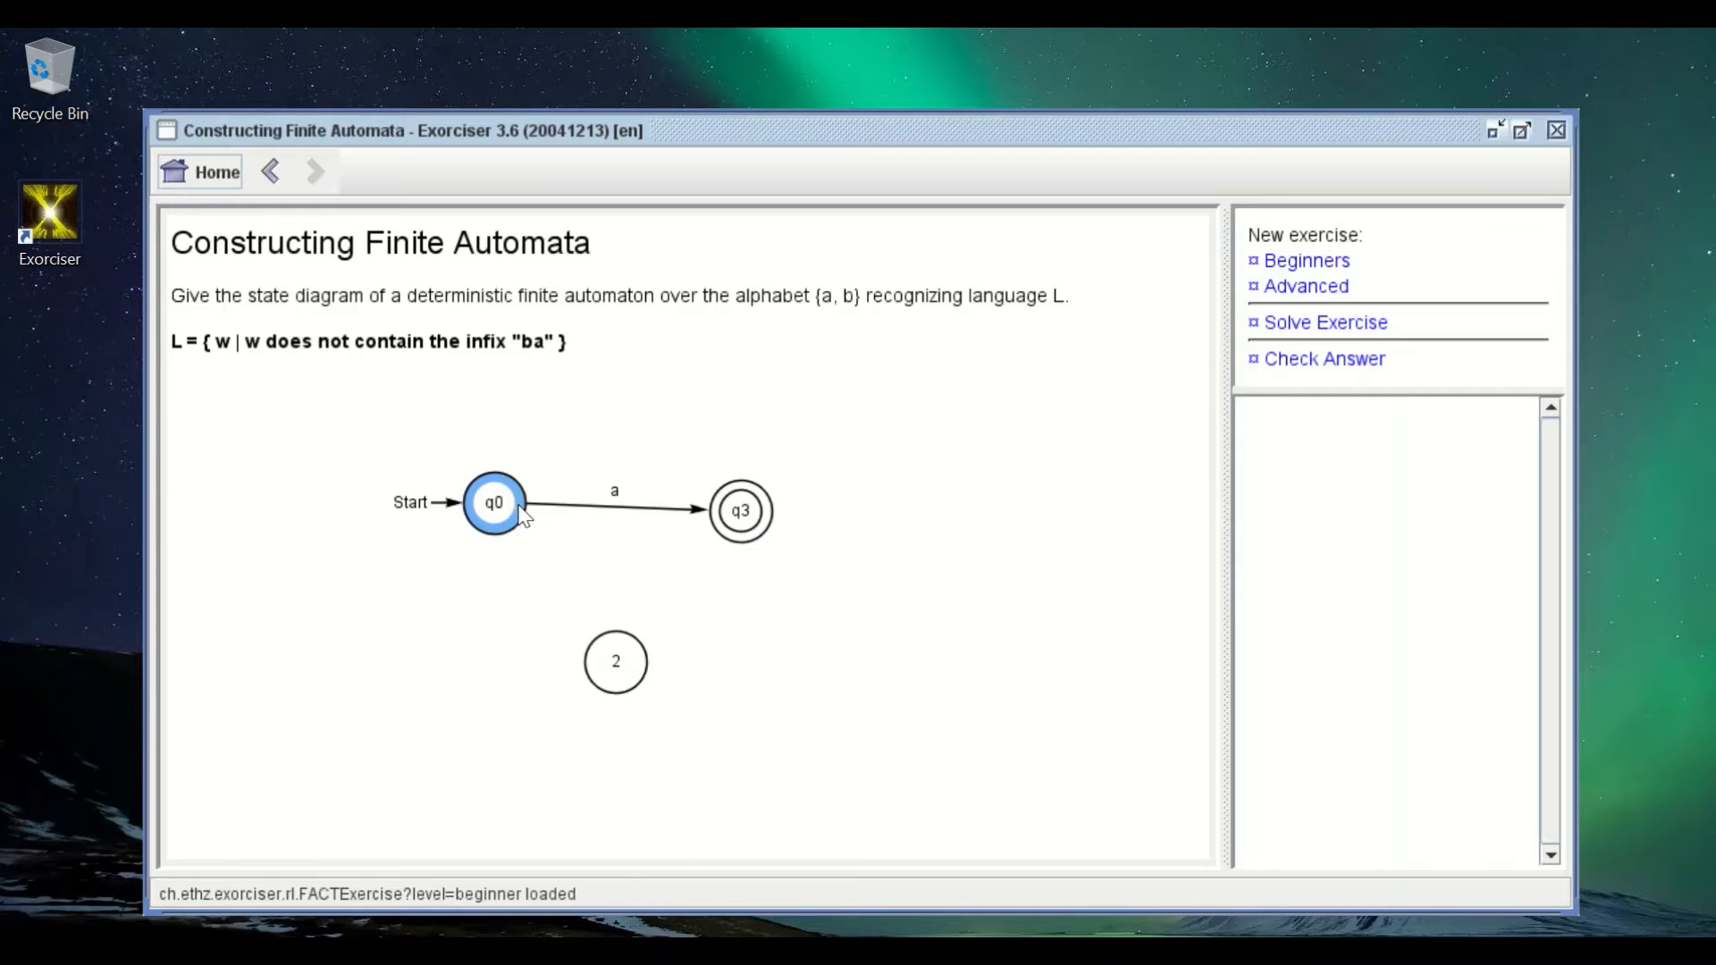
drag(523, 515, 726, 526)
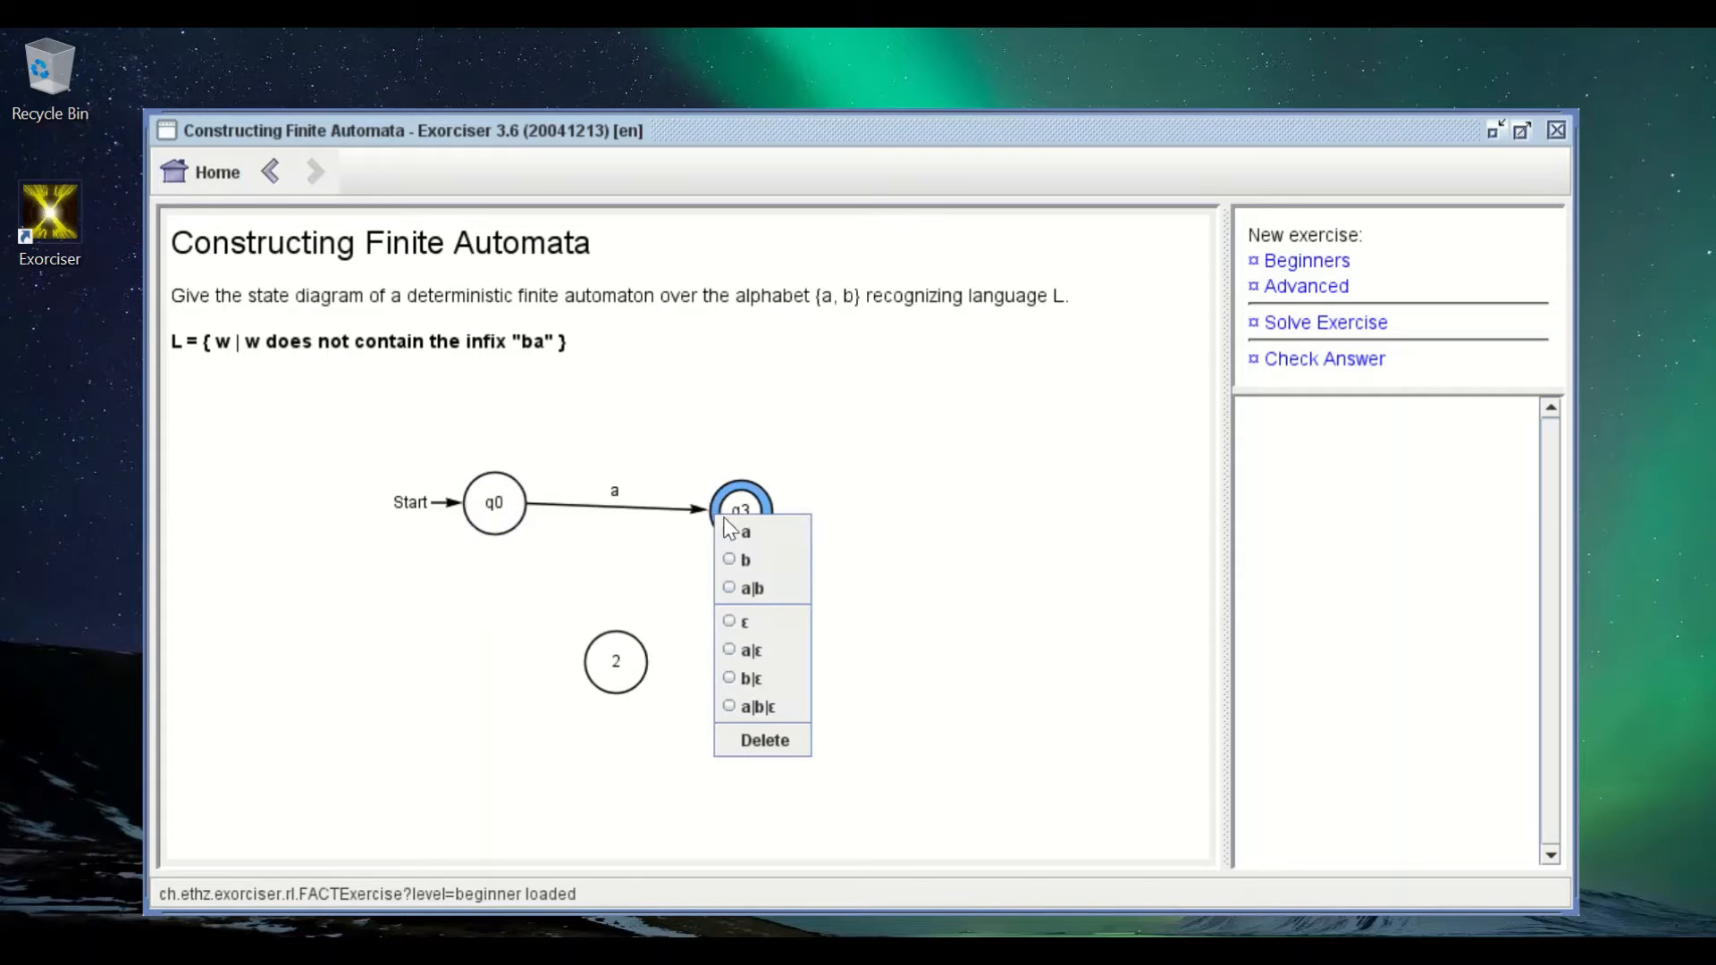
click(765, 744)
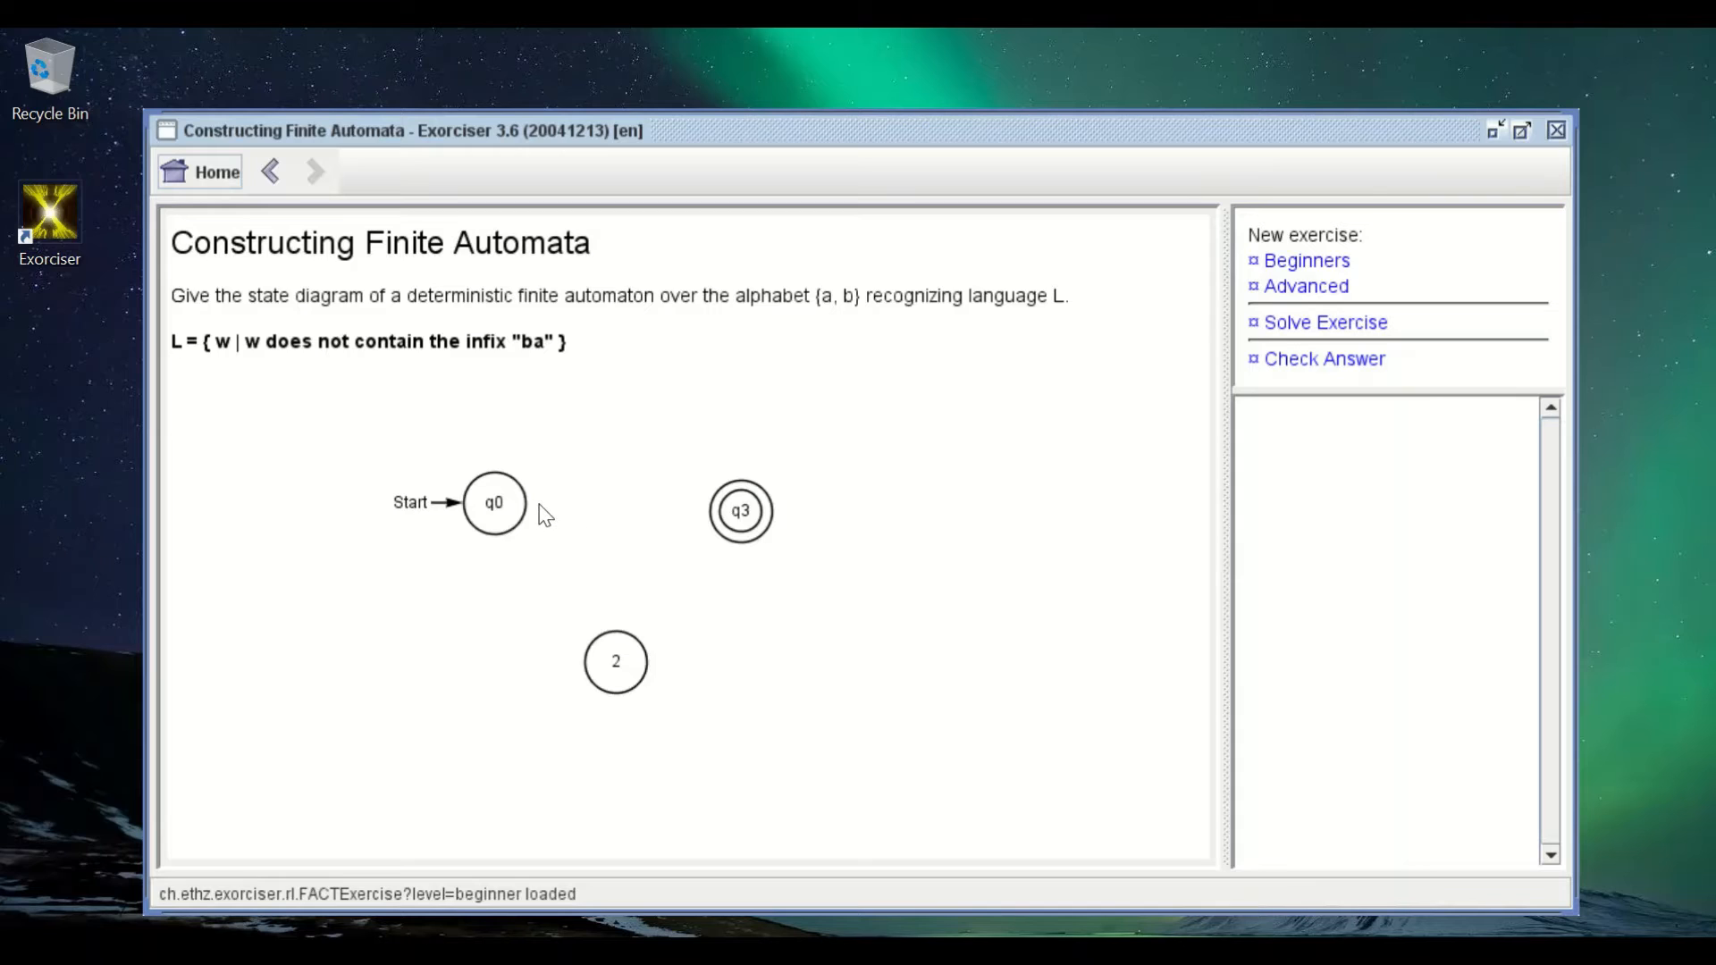
Step: Draw a transition from q0 to q3 for symbol a and a return transition from q3 to q0 for symbol b
drag(713, 508, 530, 531)
click(743, 517)
click(550, 560)
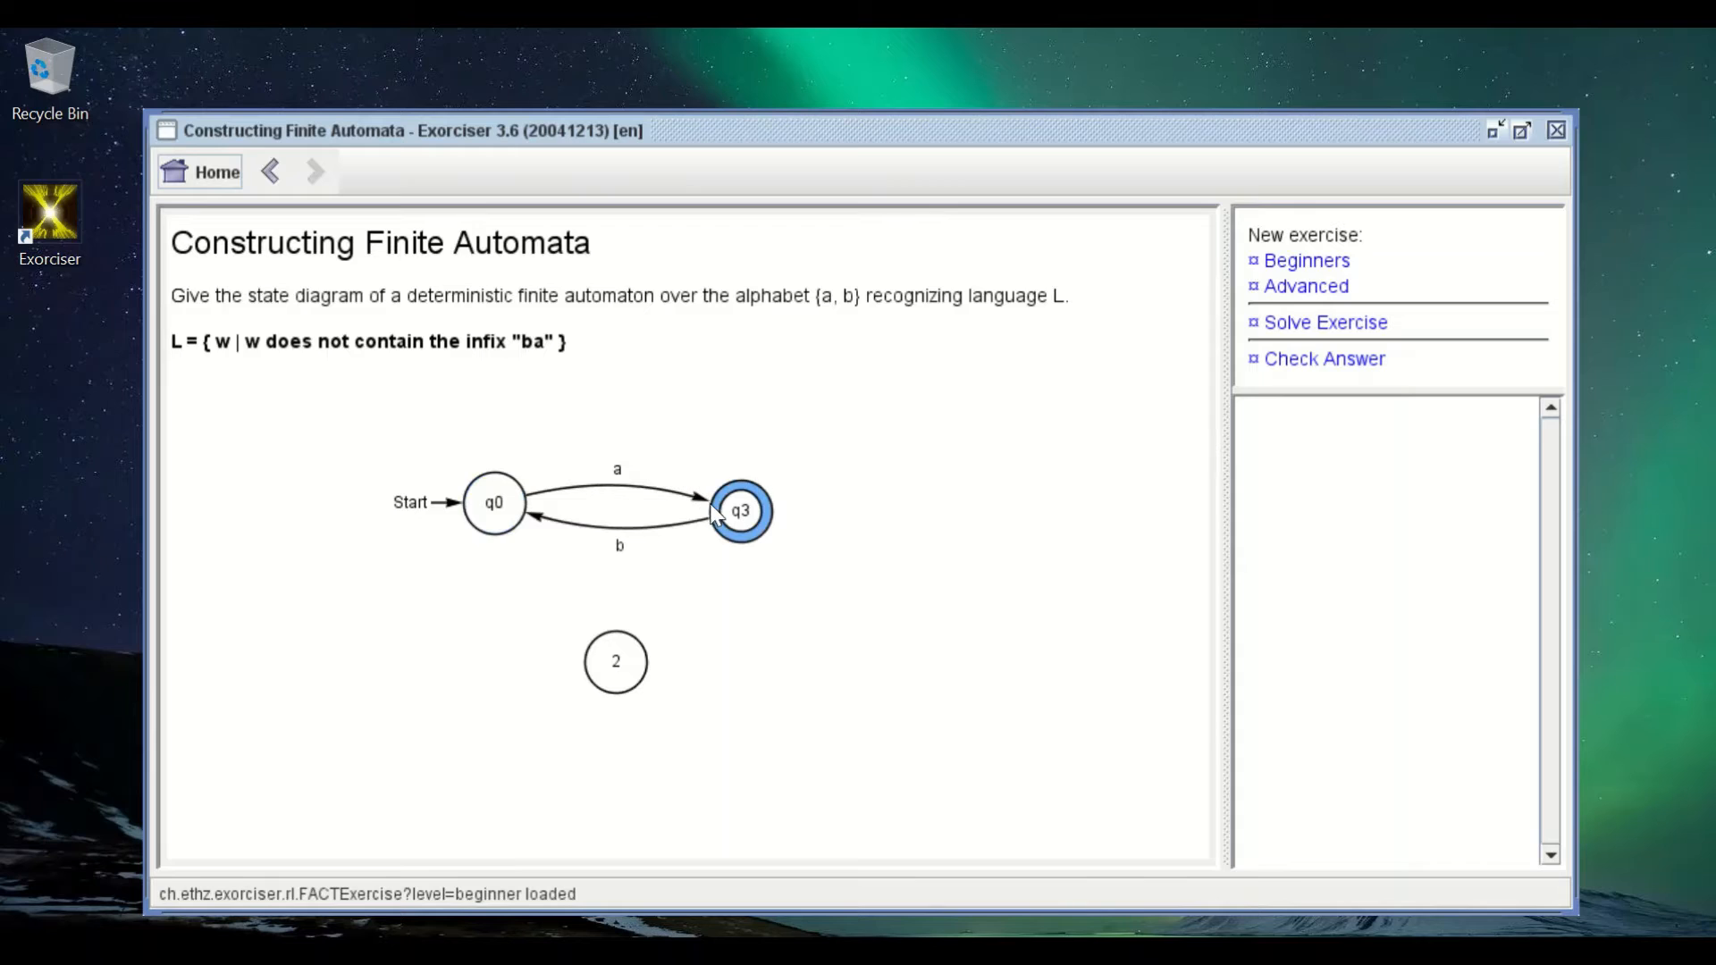
click(730, 529)
right_click(864, 431)
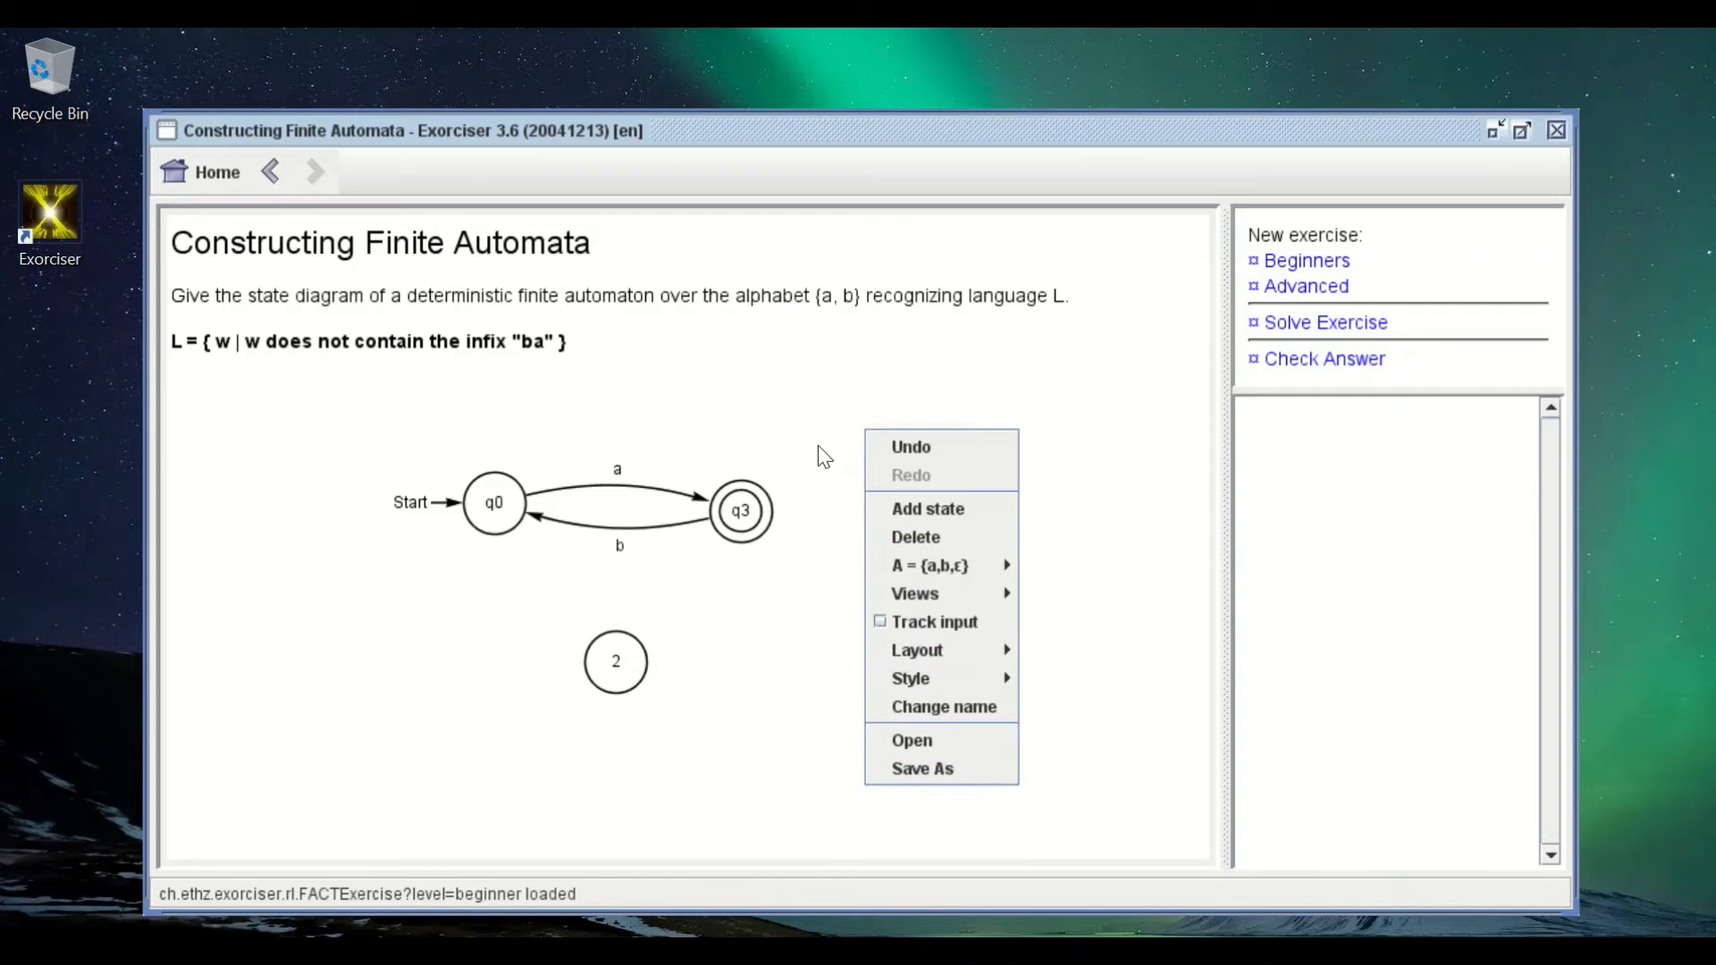
right_click(780, 414)
right_click(1042, 440)
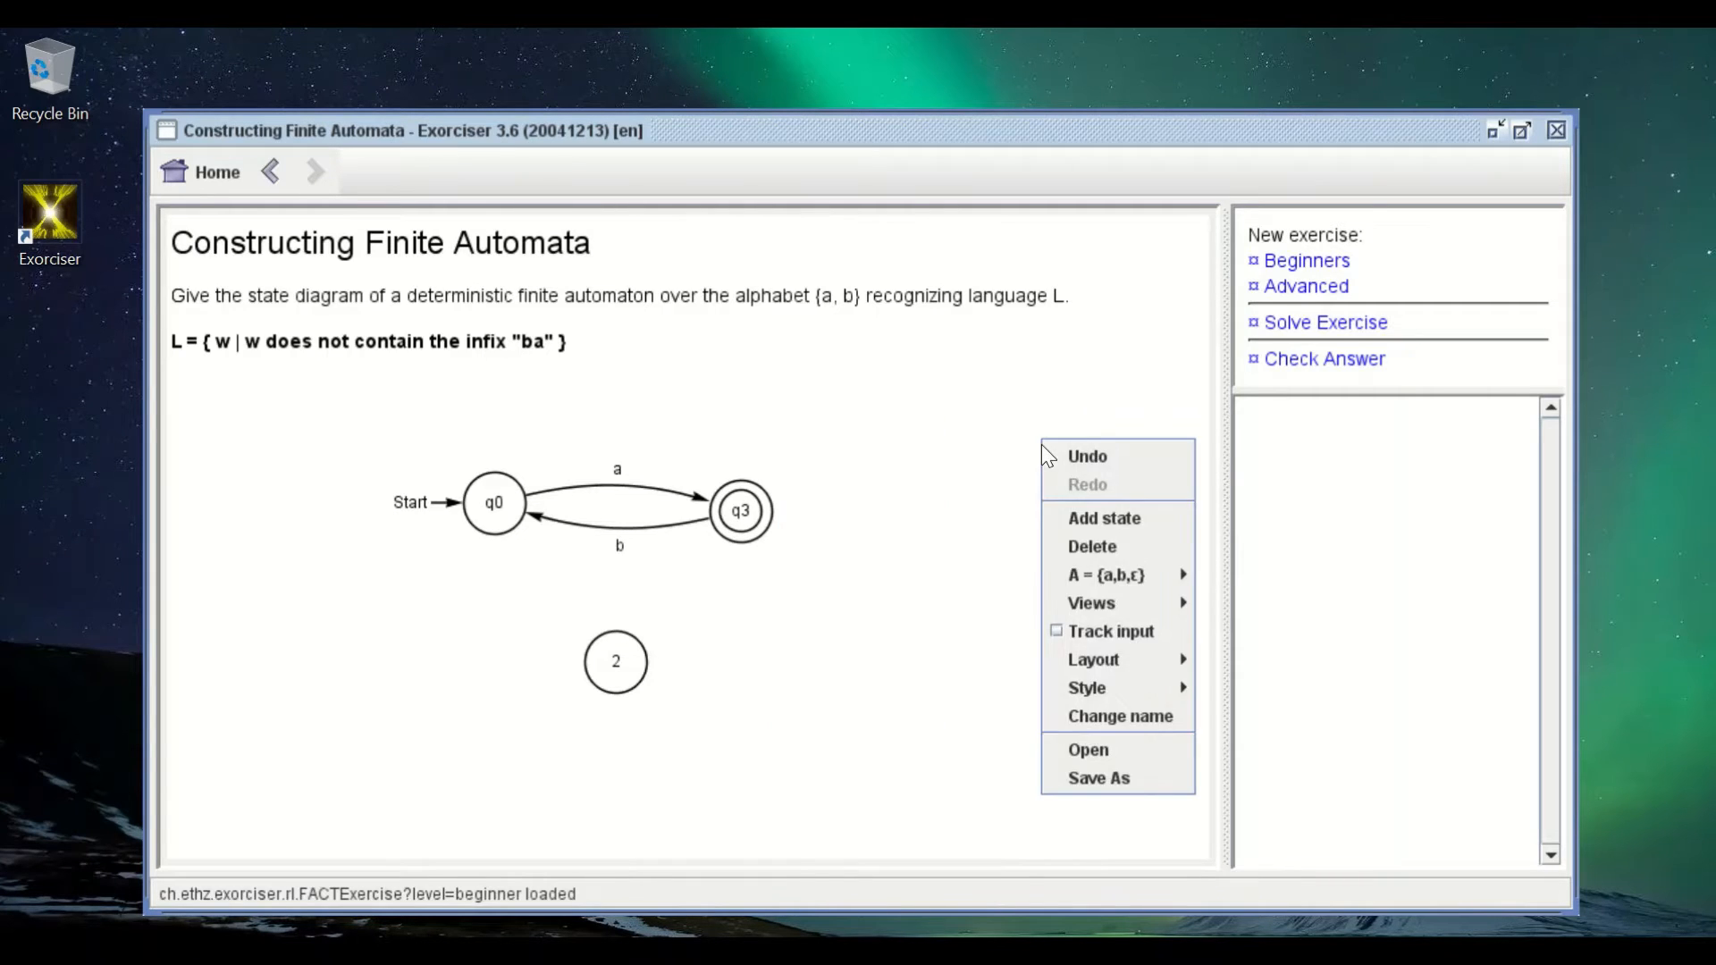
right_click(801, 571)
right_click(812, 433)
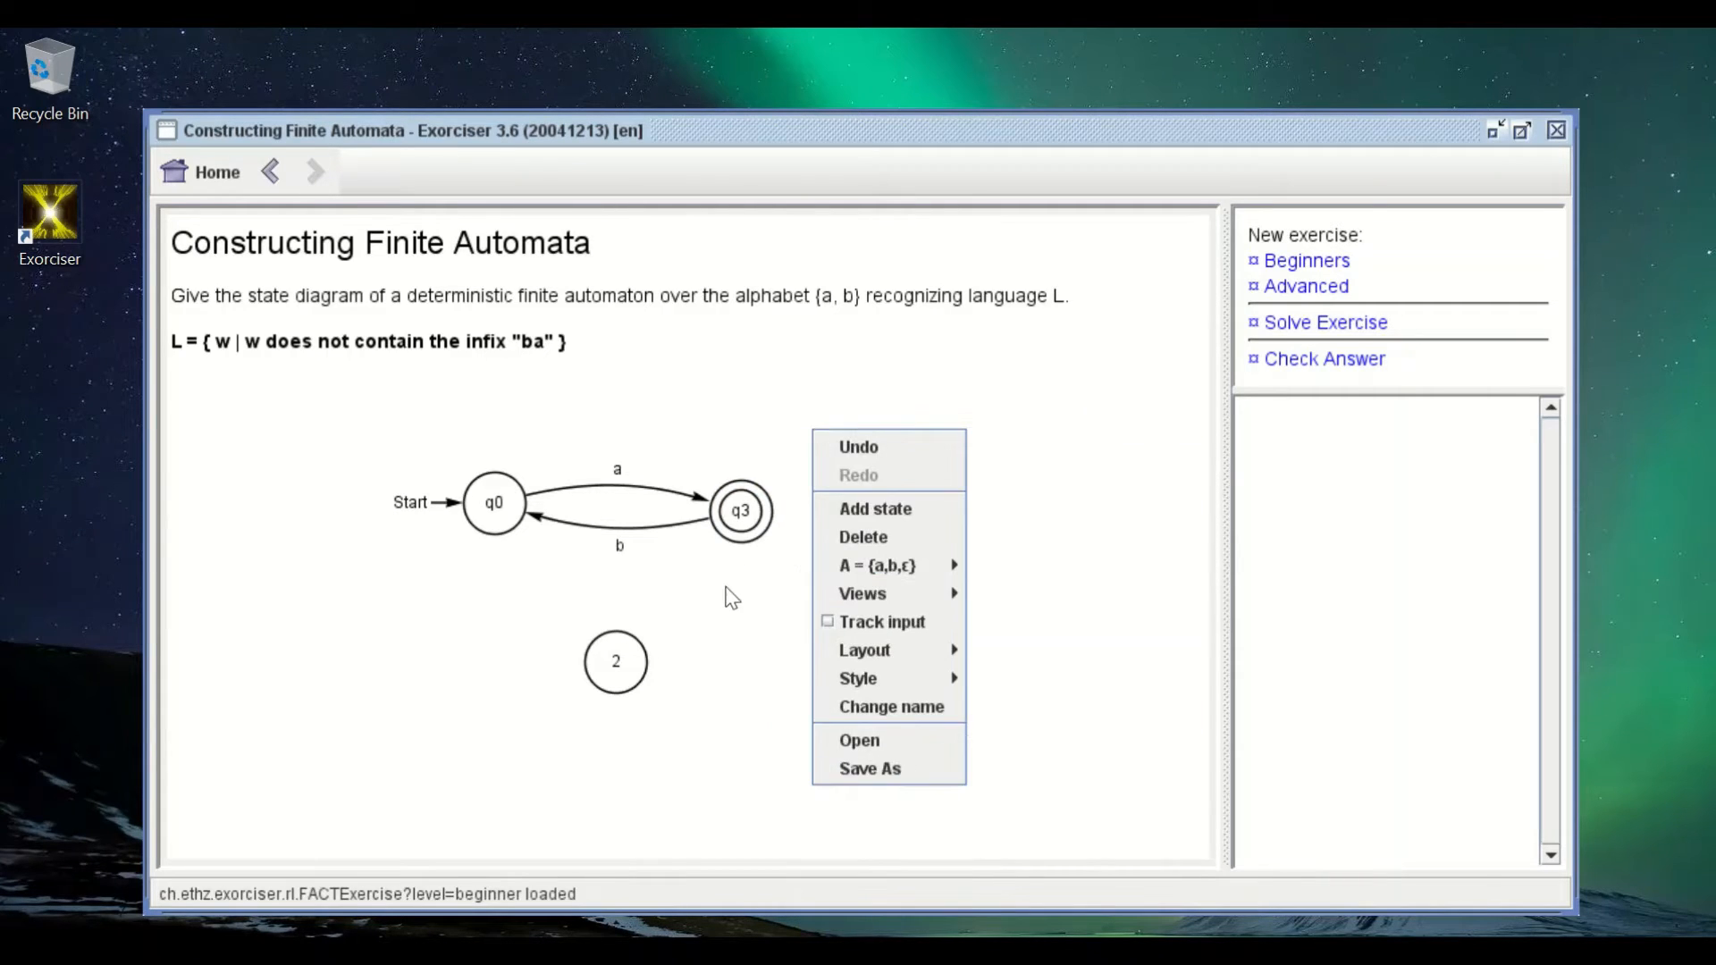
click(726, 590)
Step: Arrange the automaton with the Organic layout and move q0 and q3 lower in the drawing area
drag(959, 468, 788, 600)
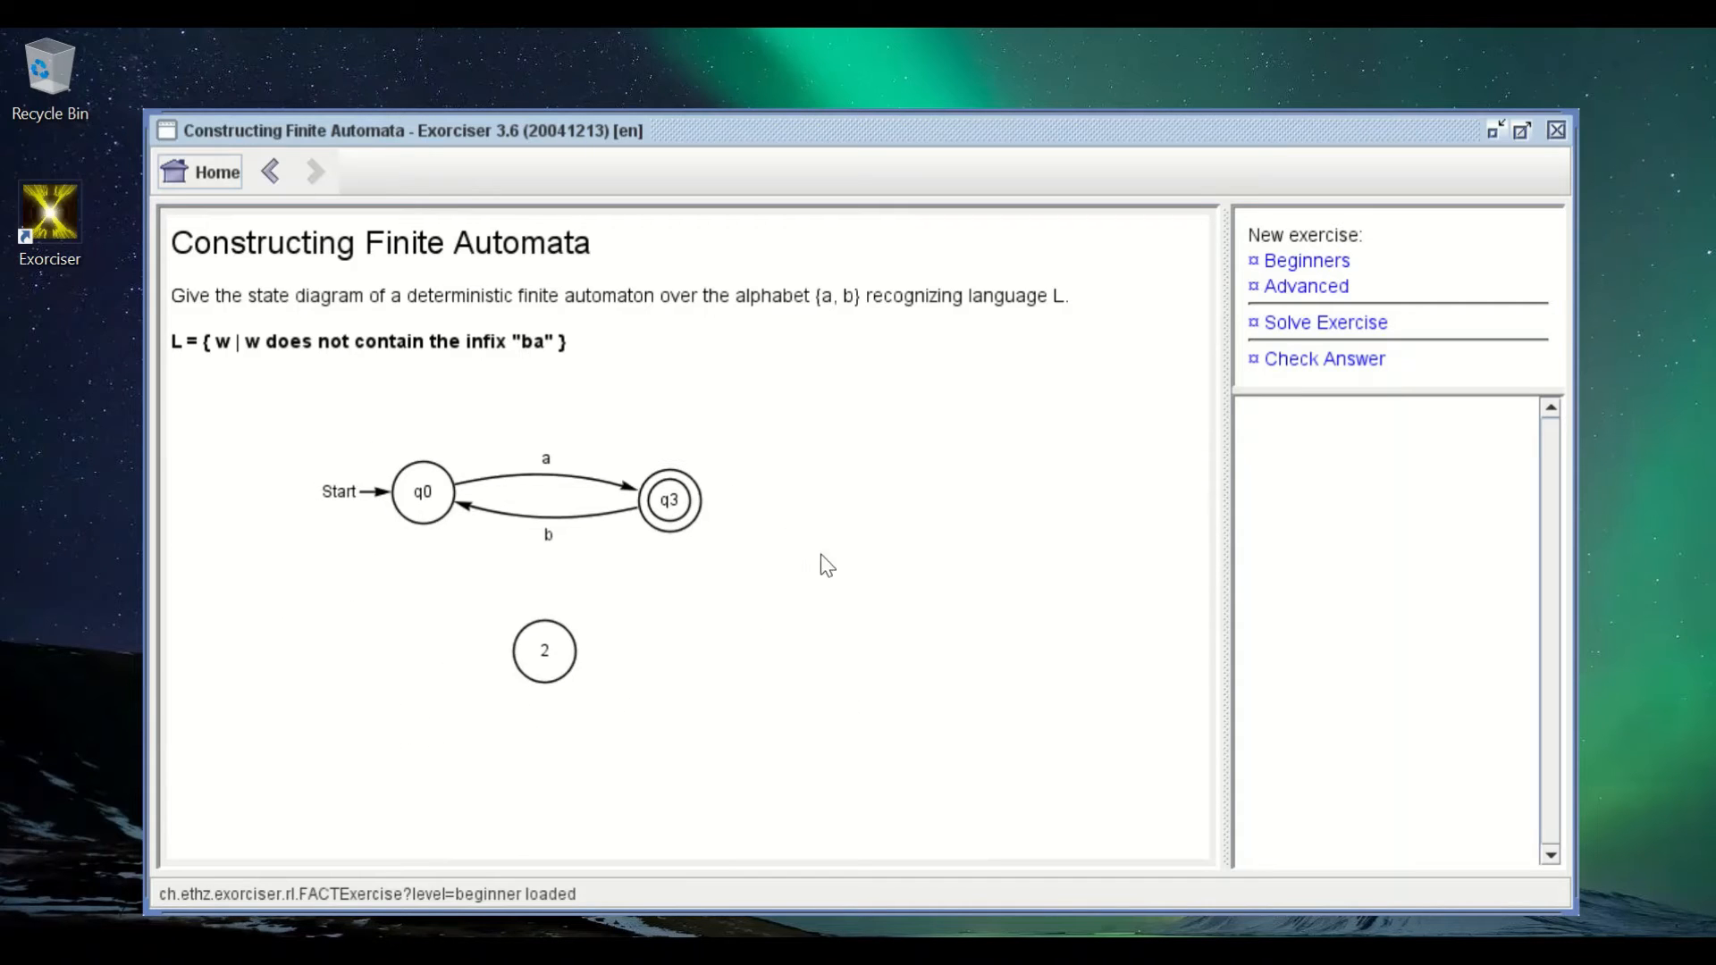
right_click(782, 436)
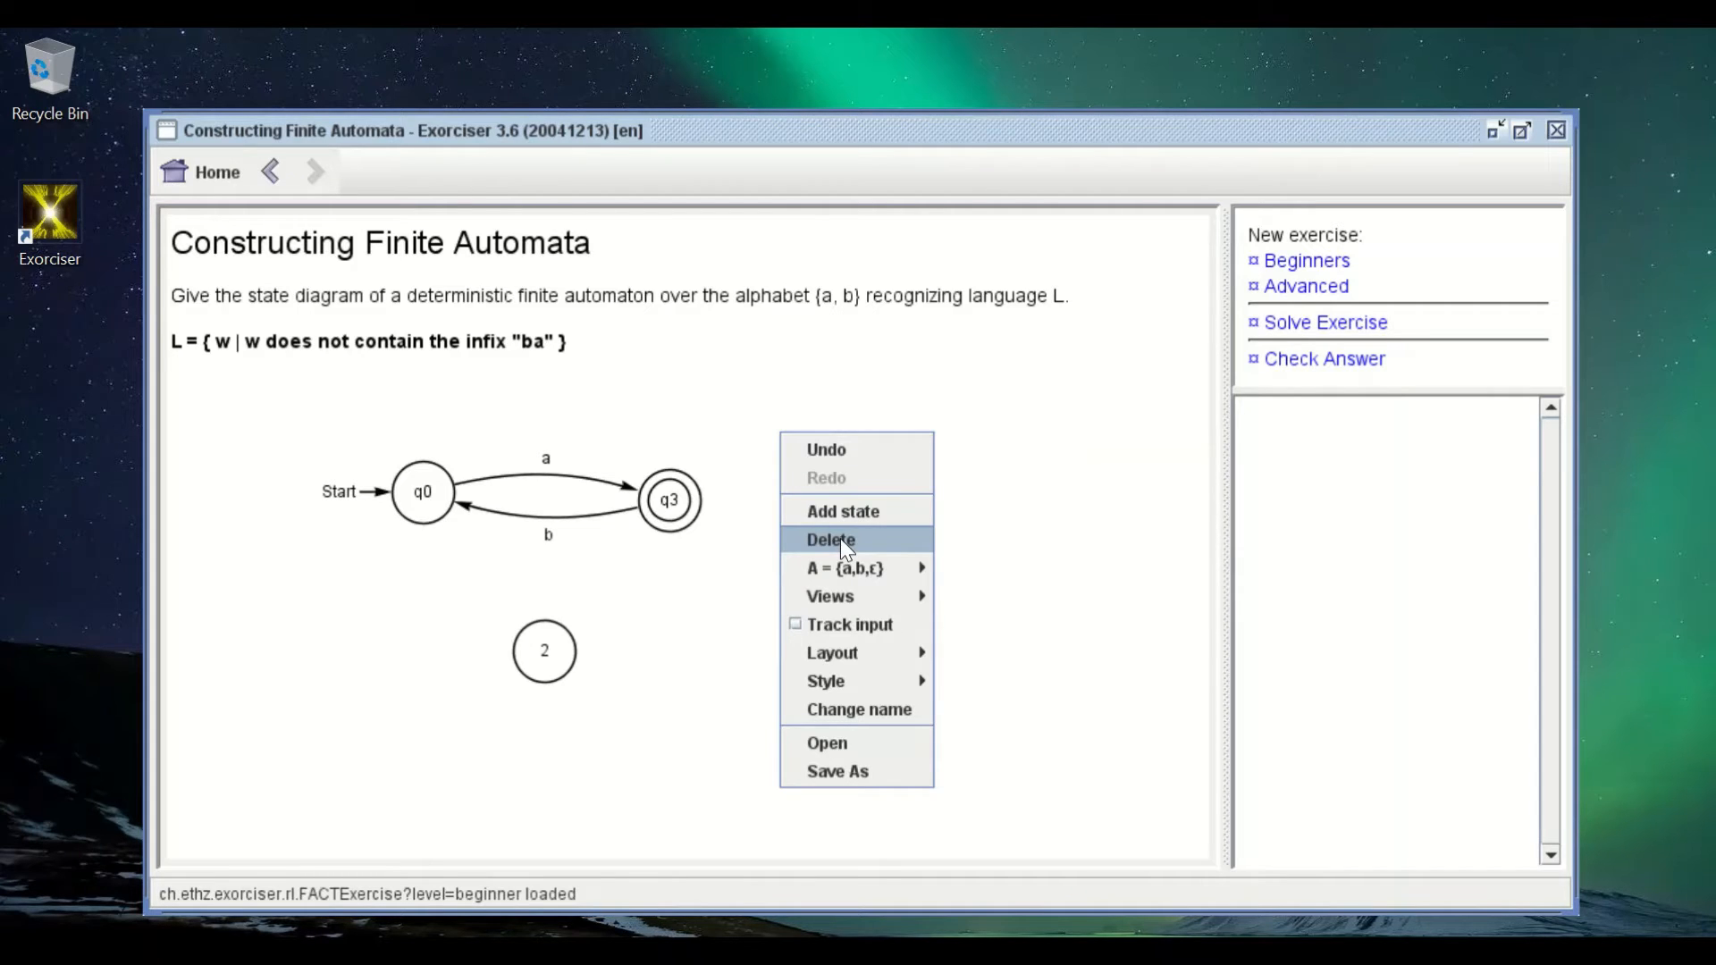
mouse_move(841, 568)
mouse_move(983, 569)
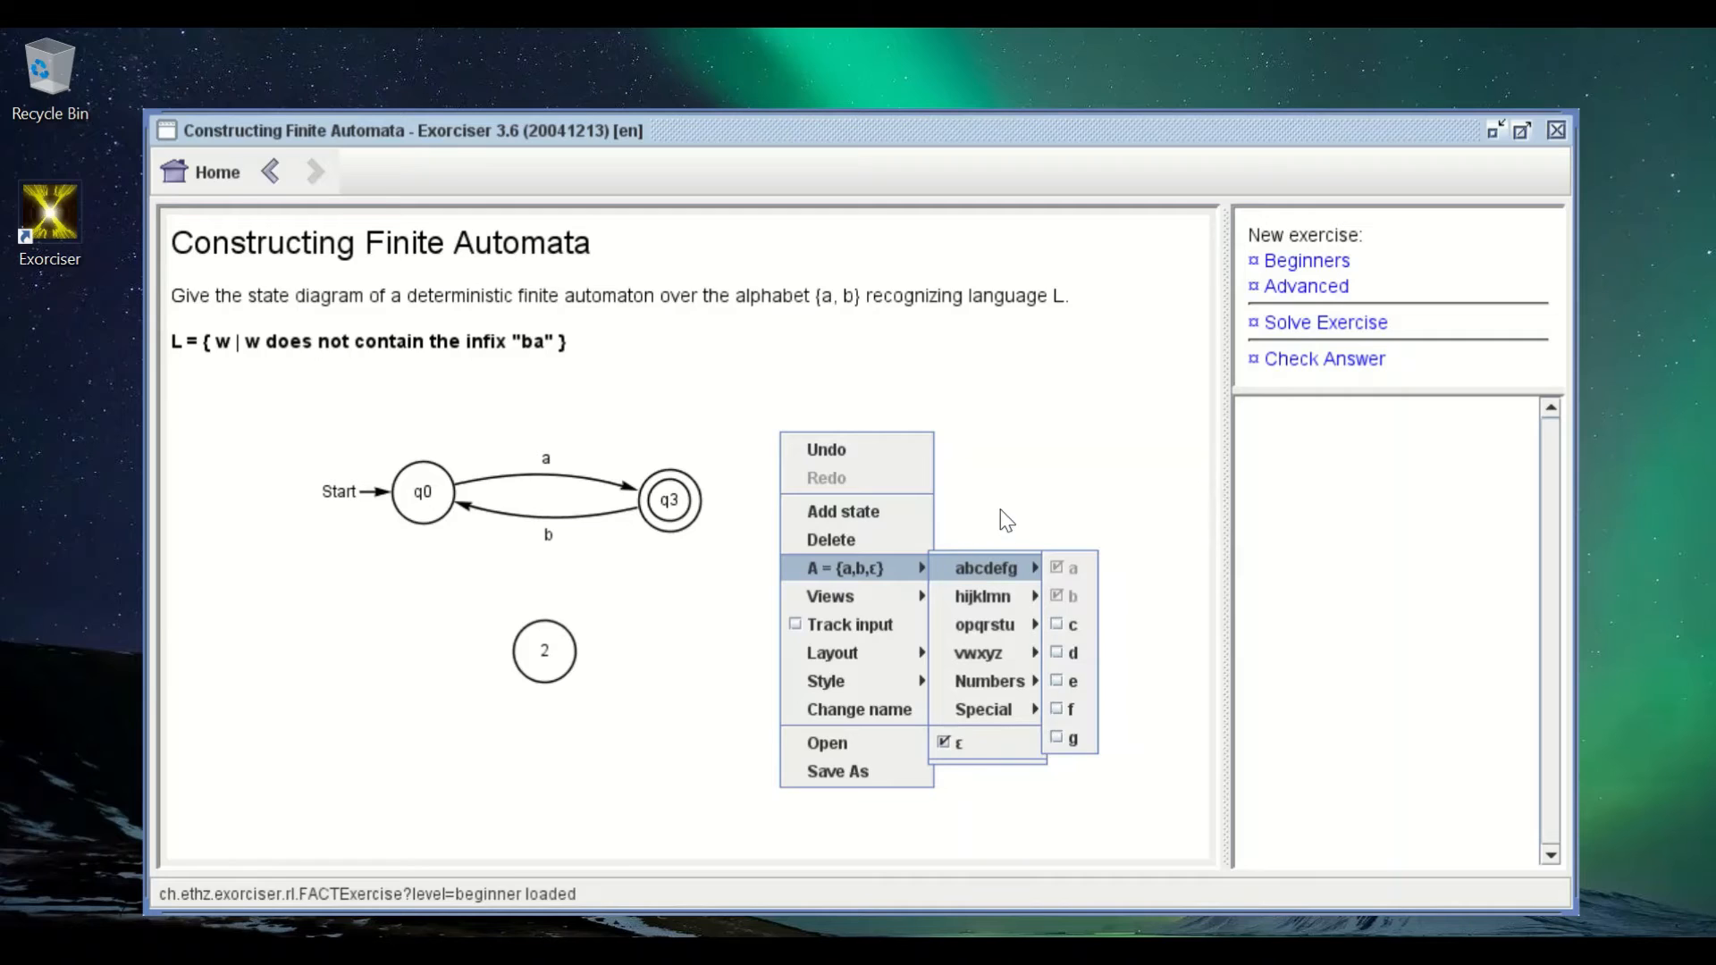
mouse_move(881, 662)
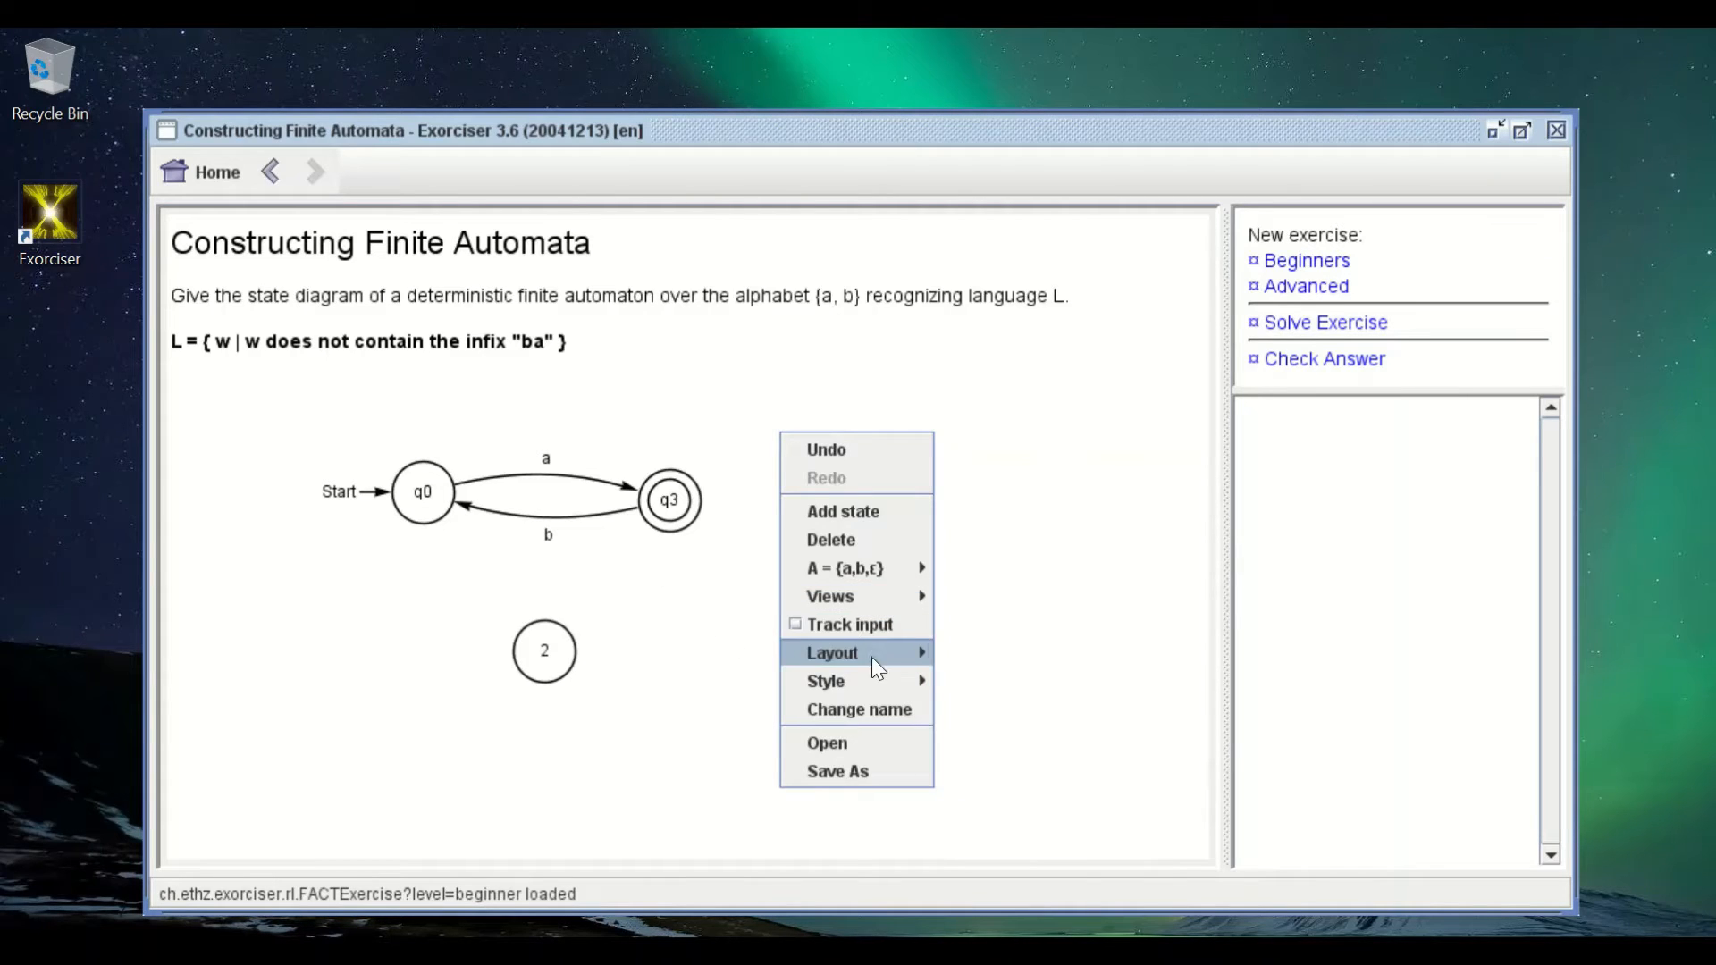
click(985, 689)
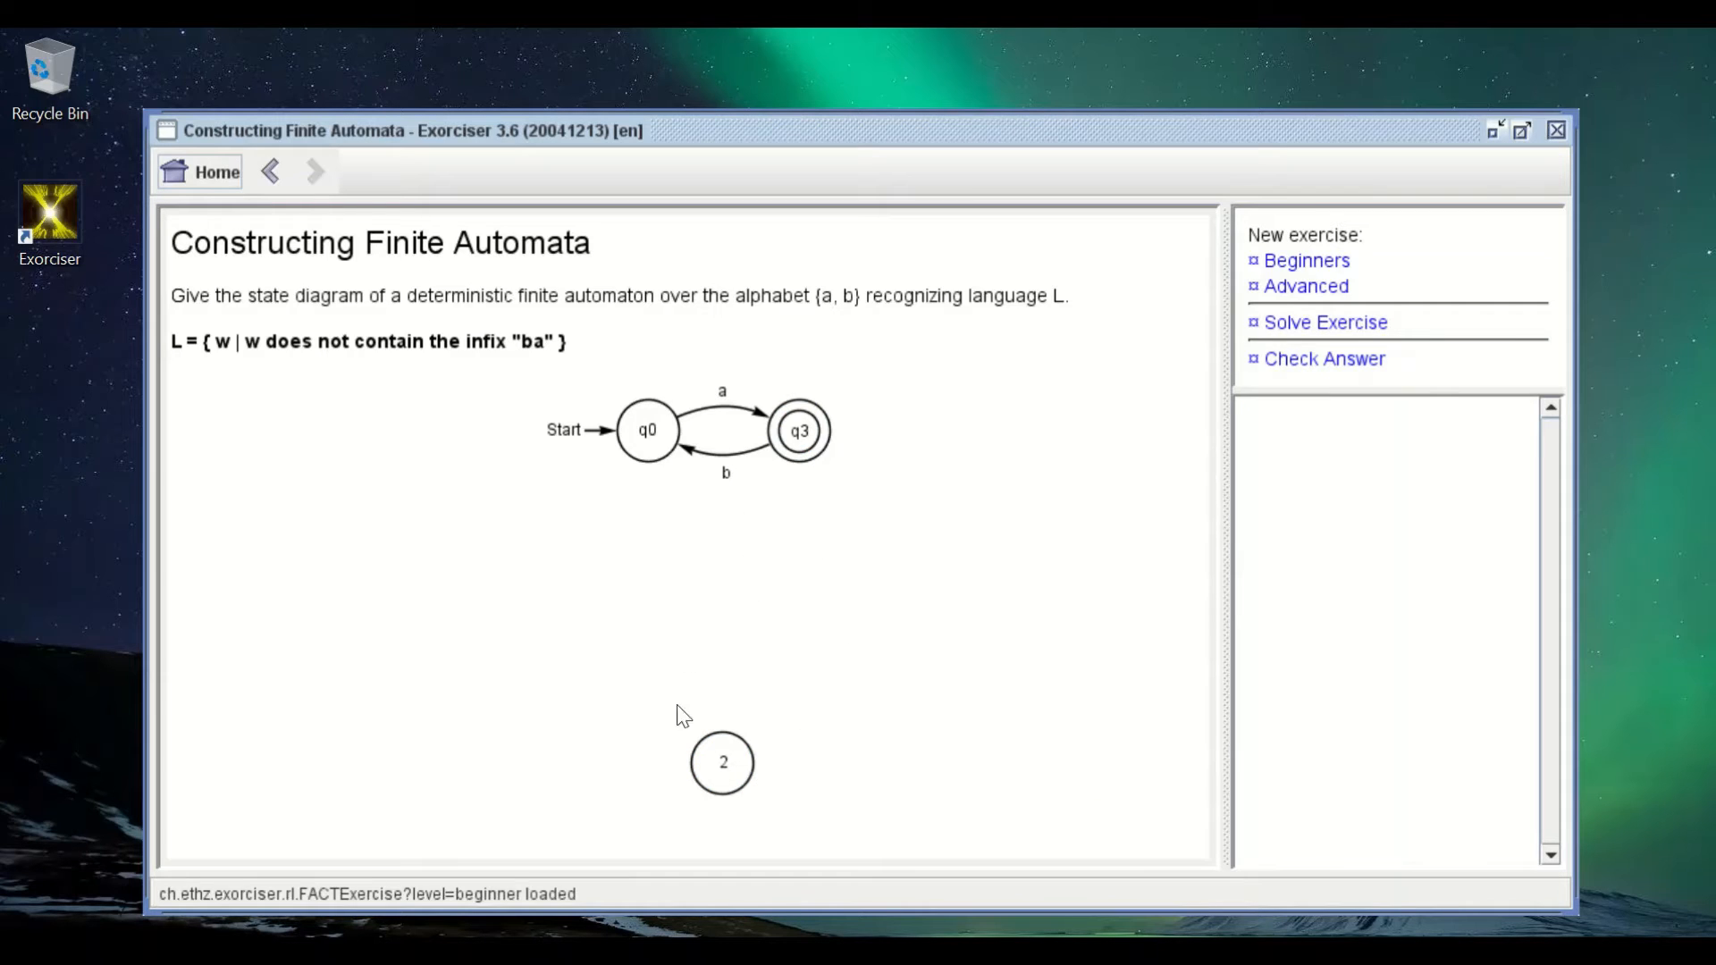
drag(651, 436, 603, 517)
drag(792, 437, 798, 486)
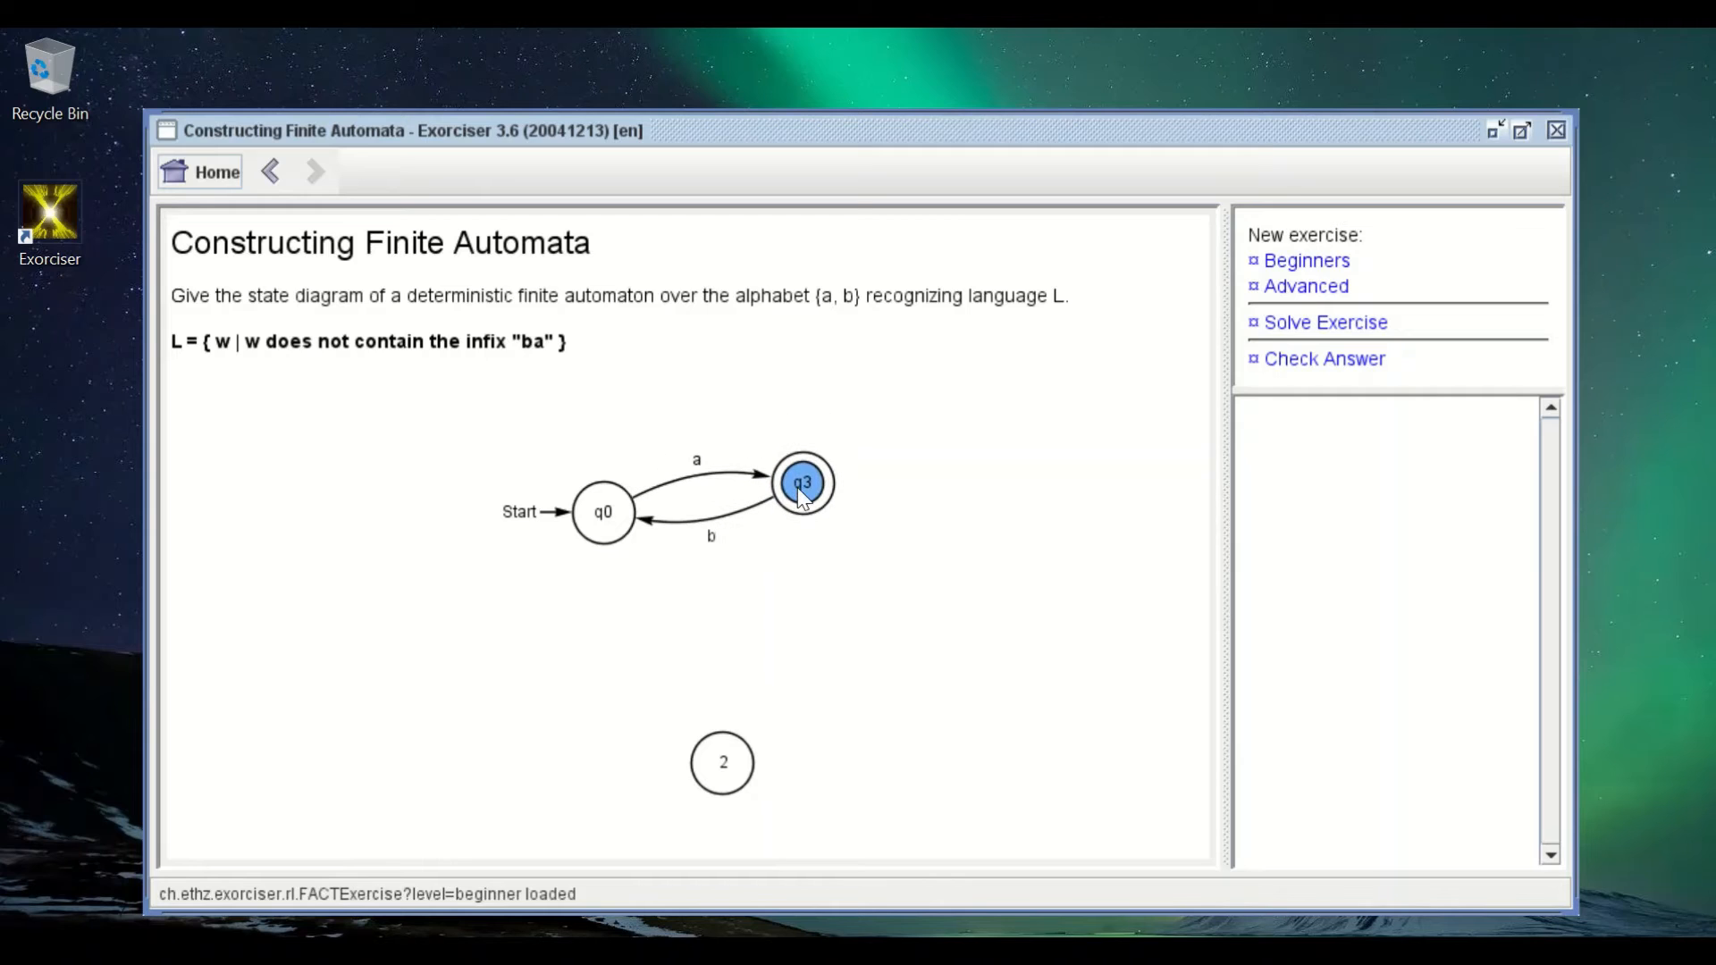
Step: Apply the Circle layout and move q3 above q0 and state 2 to the right of q0
right_click(869, 538)
mouse_move(950, 758)
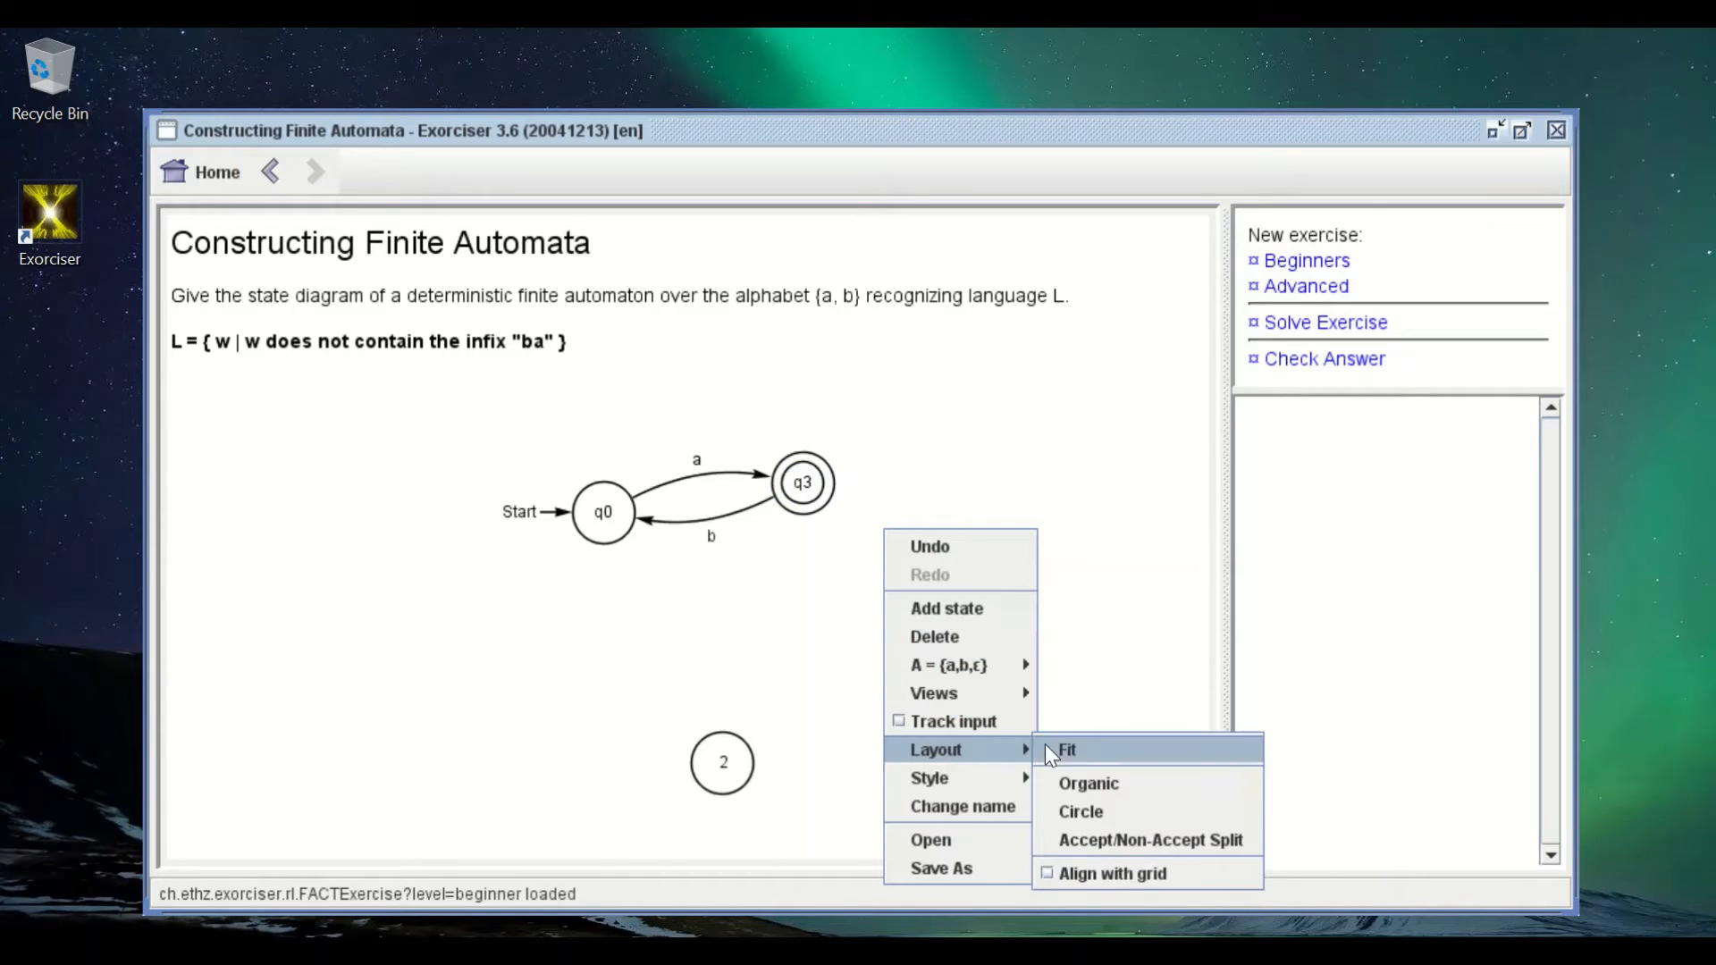
click(1078, 811)
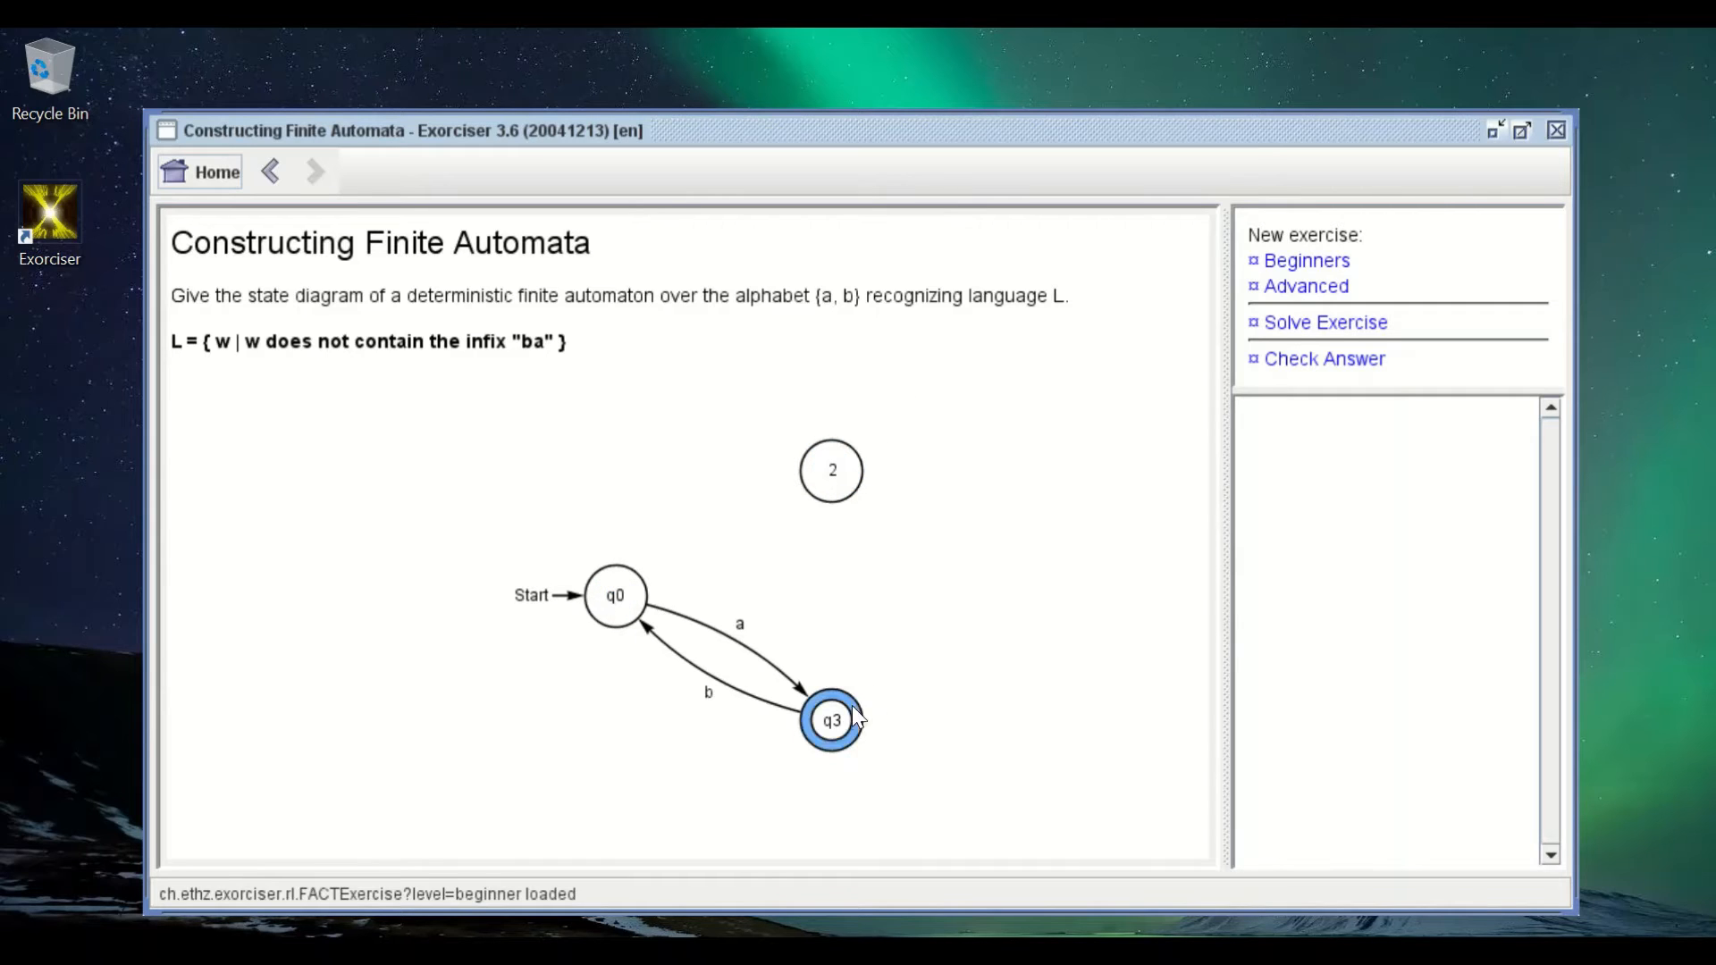
drag(836, 715, 739, 457)
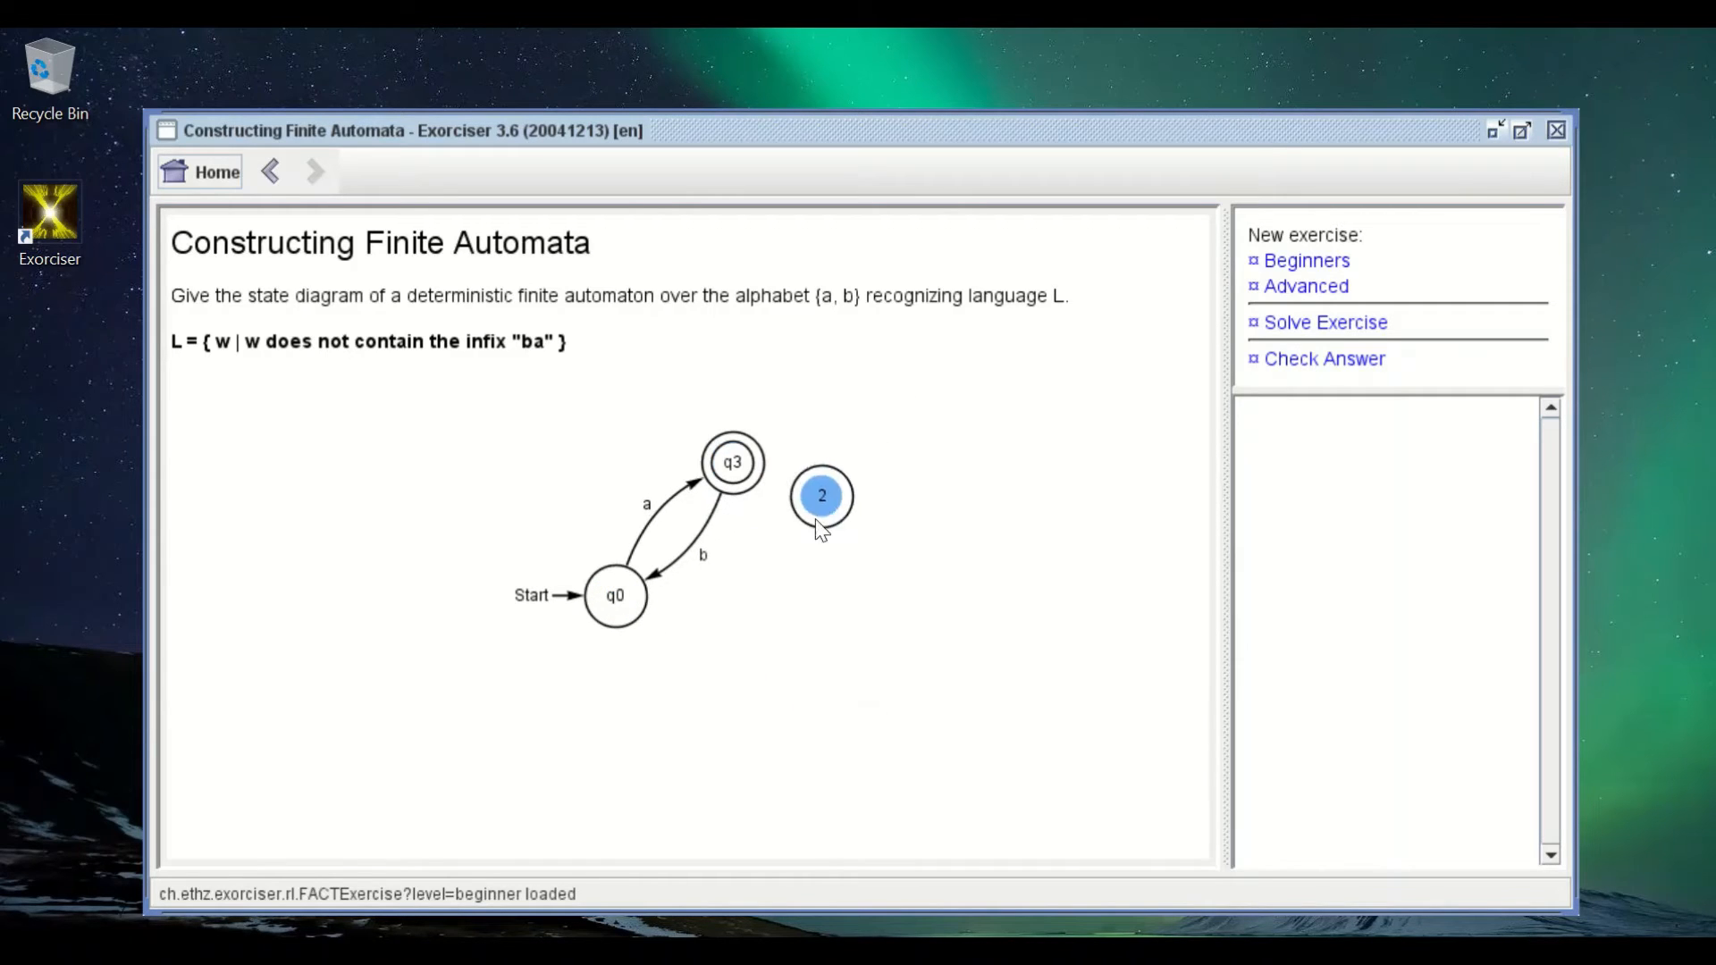
drag(820, 529, 797, 591)
Step: Switch the diagram style to 3D and back to Contrast
right_click(881, 502)
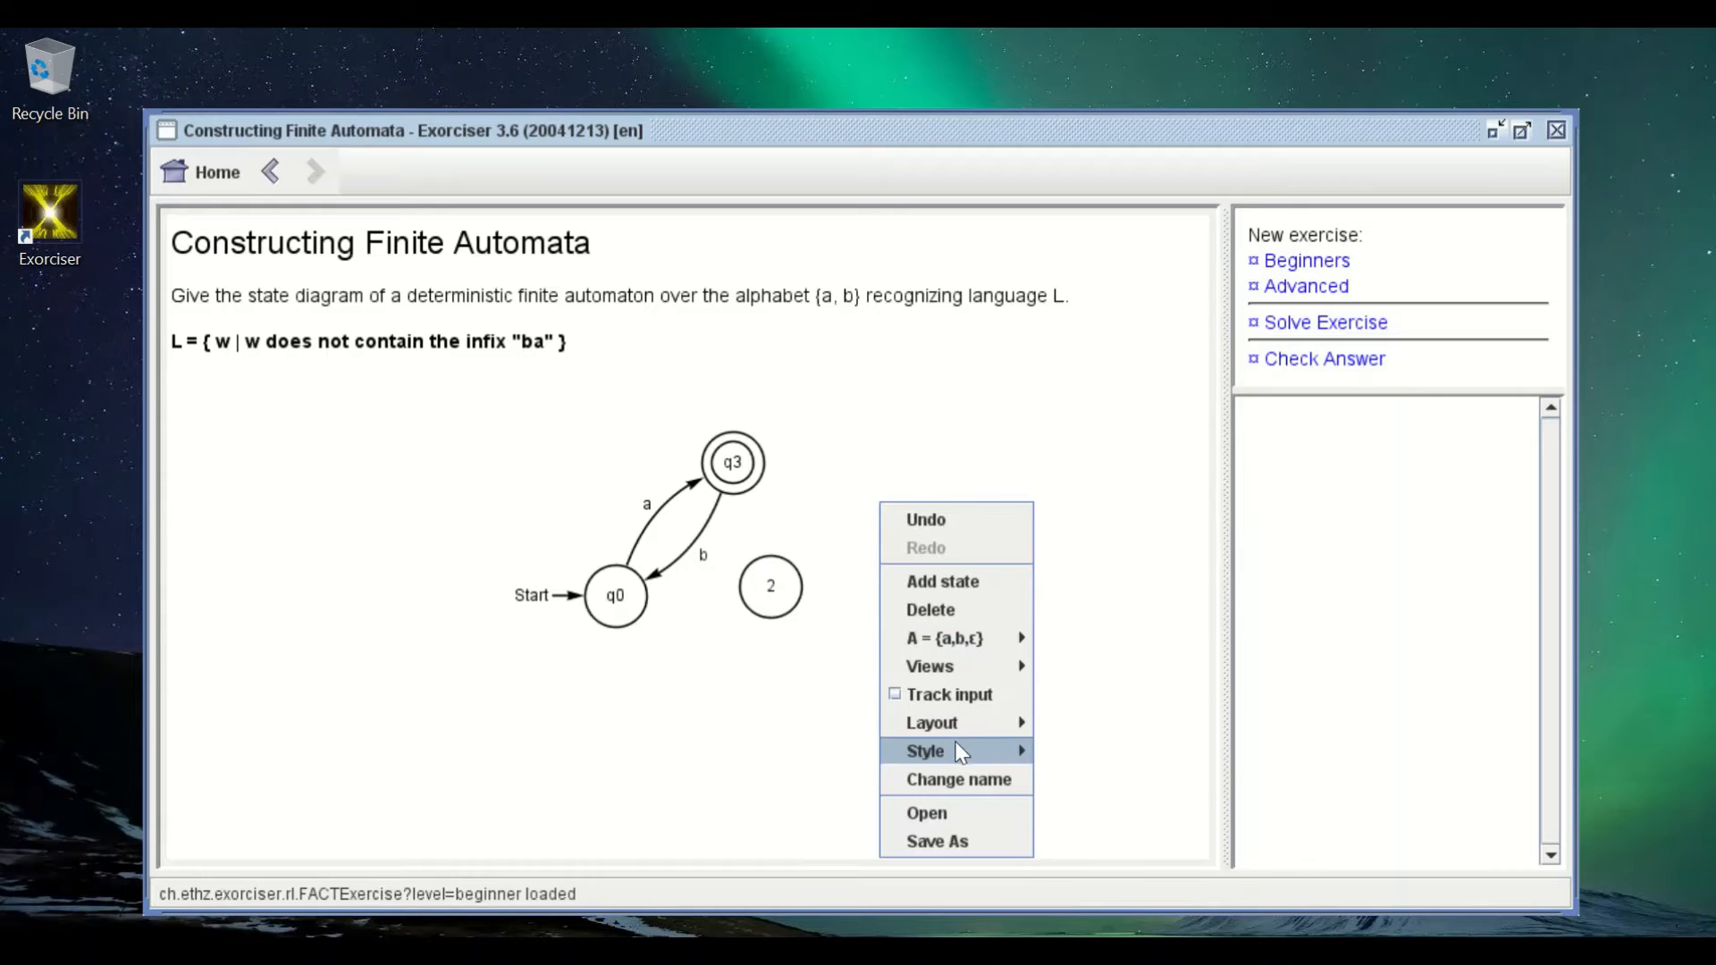
mouse_move(958, 751)
click(1058, 747)
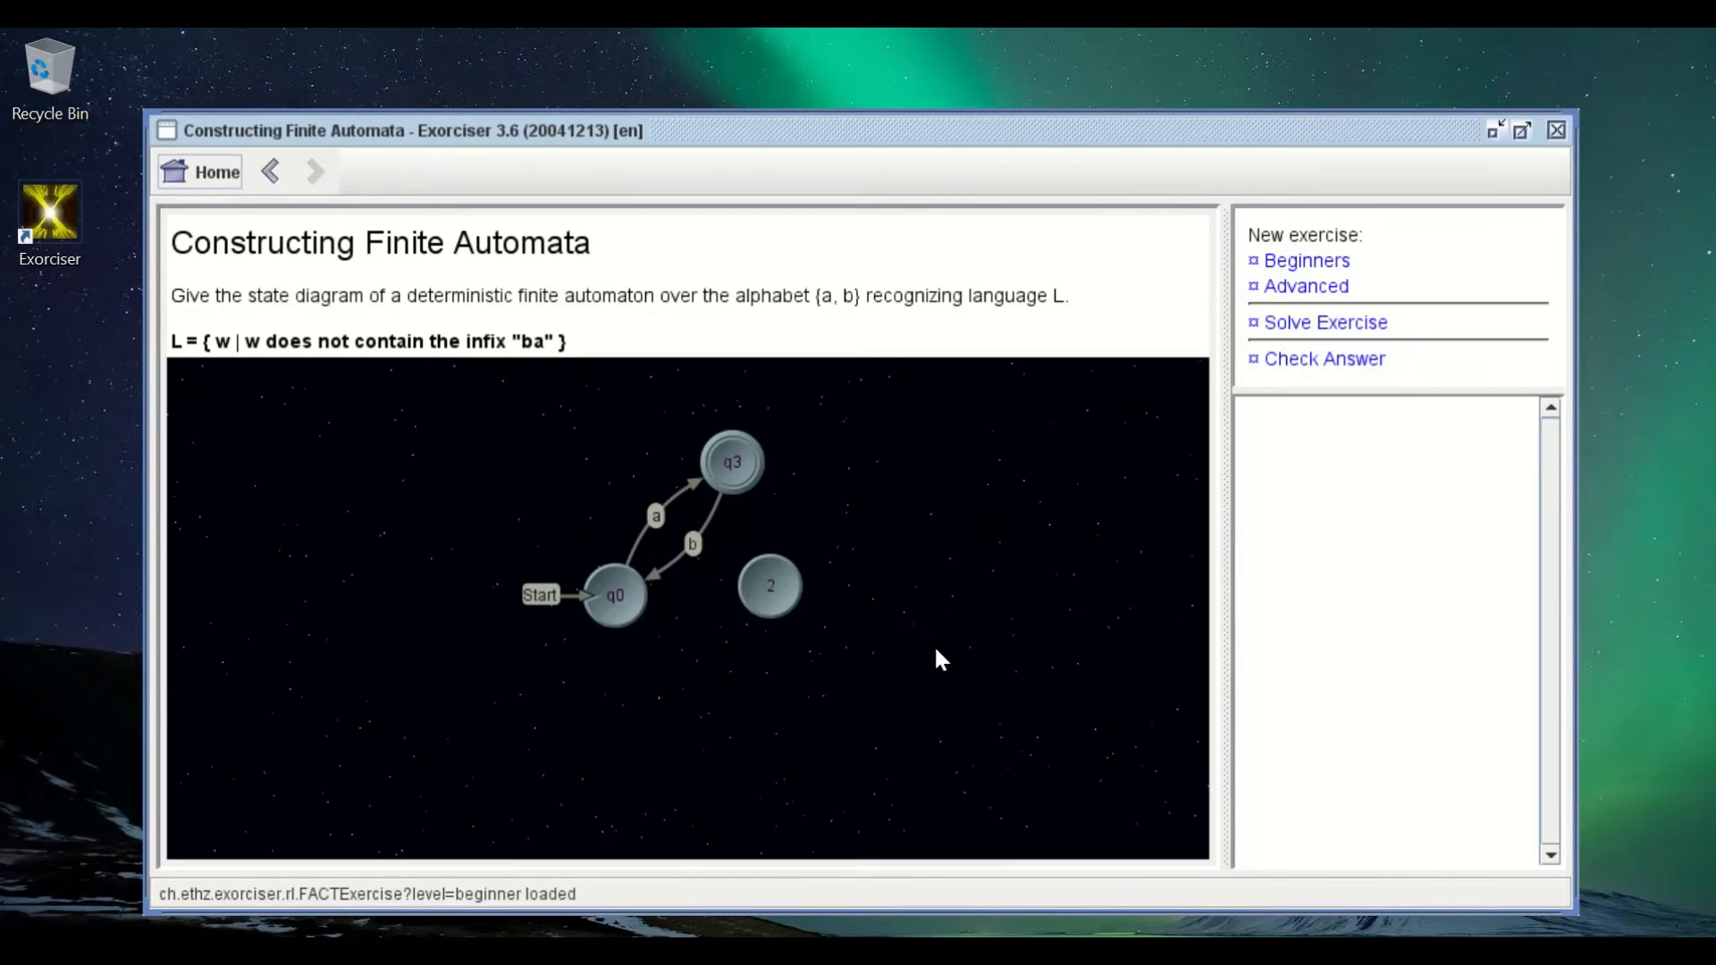
right_click(881, 483)
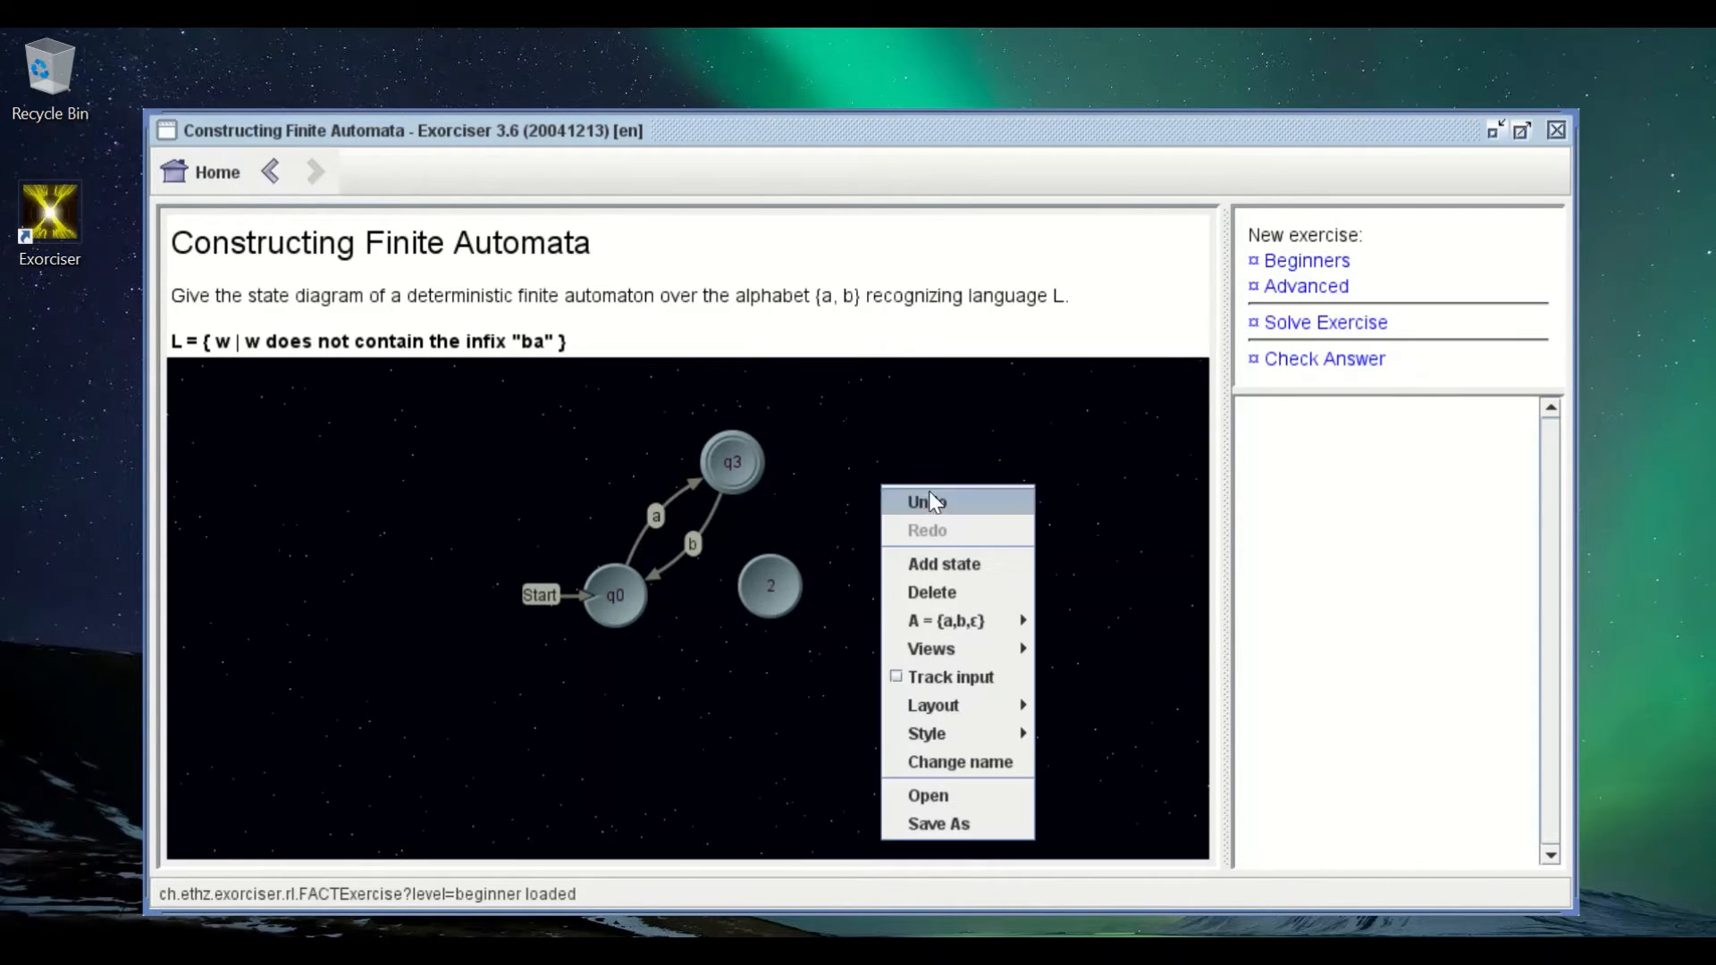
mouse_move(1001, 738)
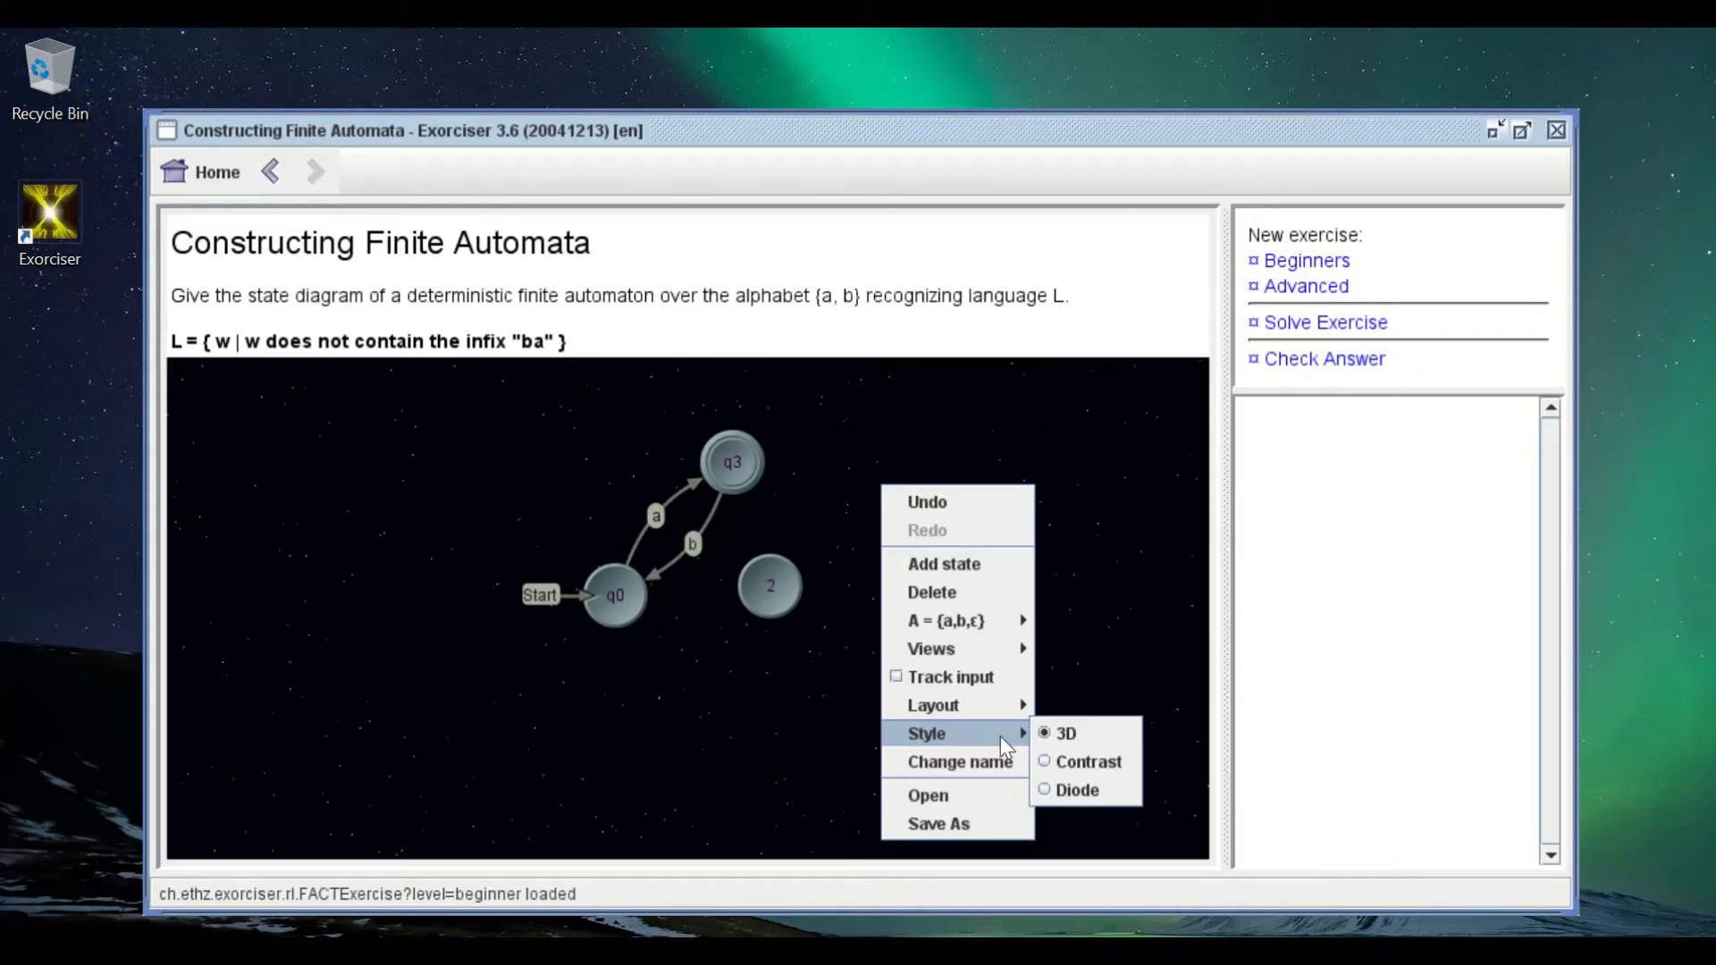
click(1054, 760)
Step: Turn on Track input with an empty input string and move q0 up and to the left
right_click(889, 512)
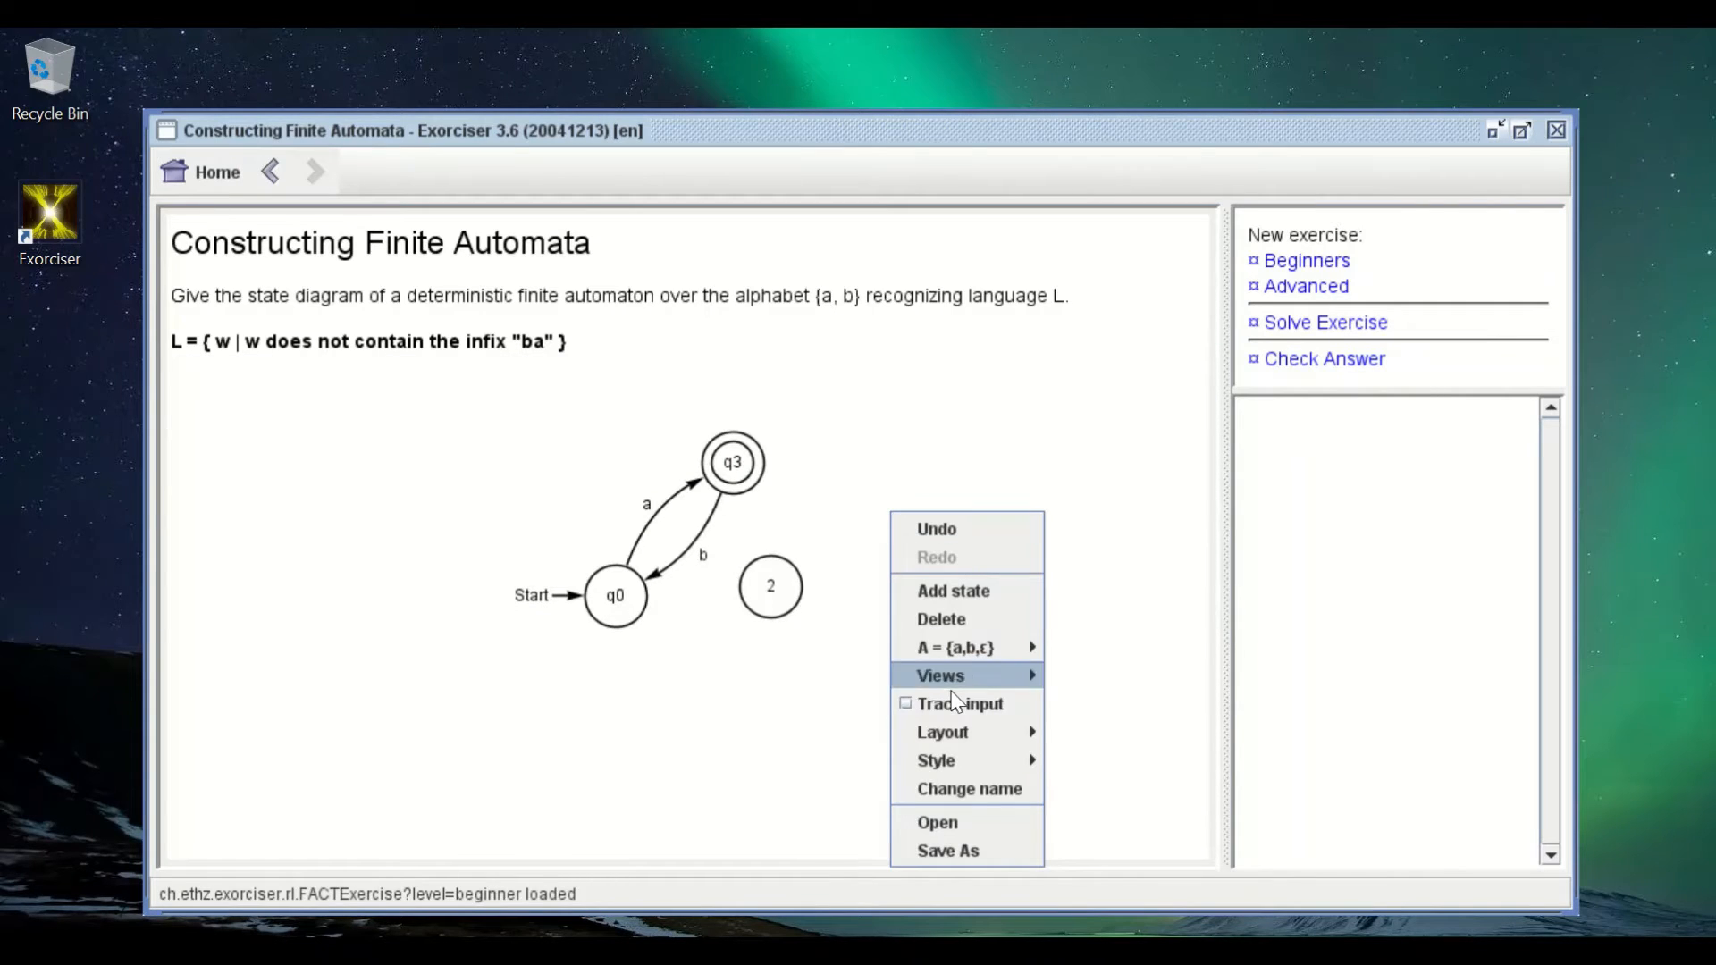
click(903, 704)
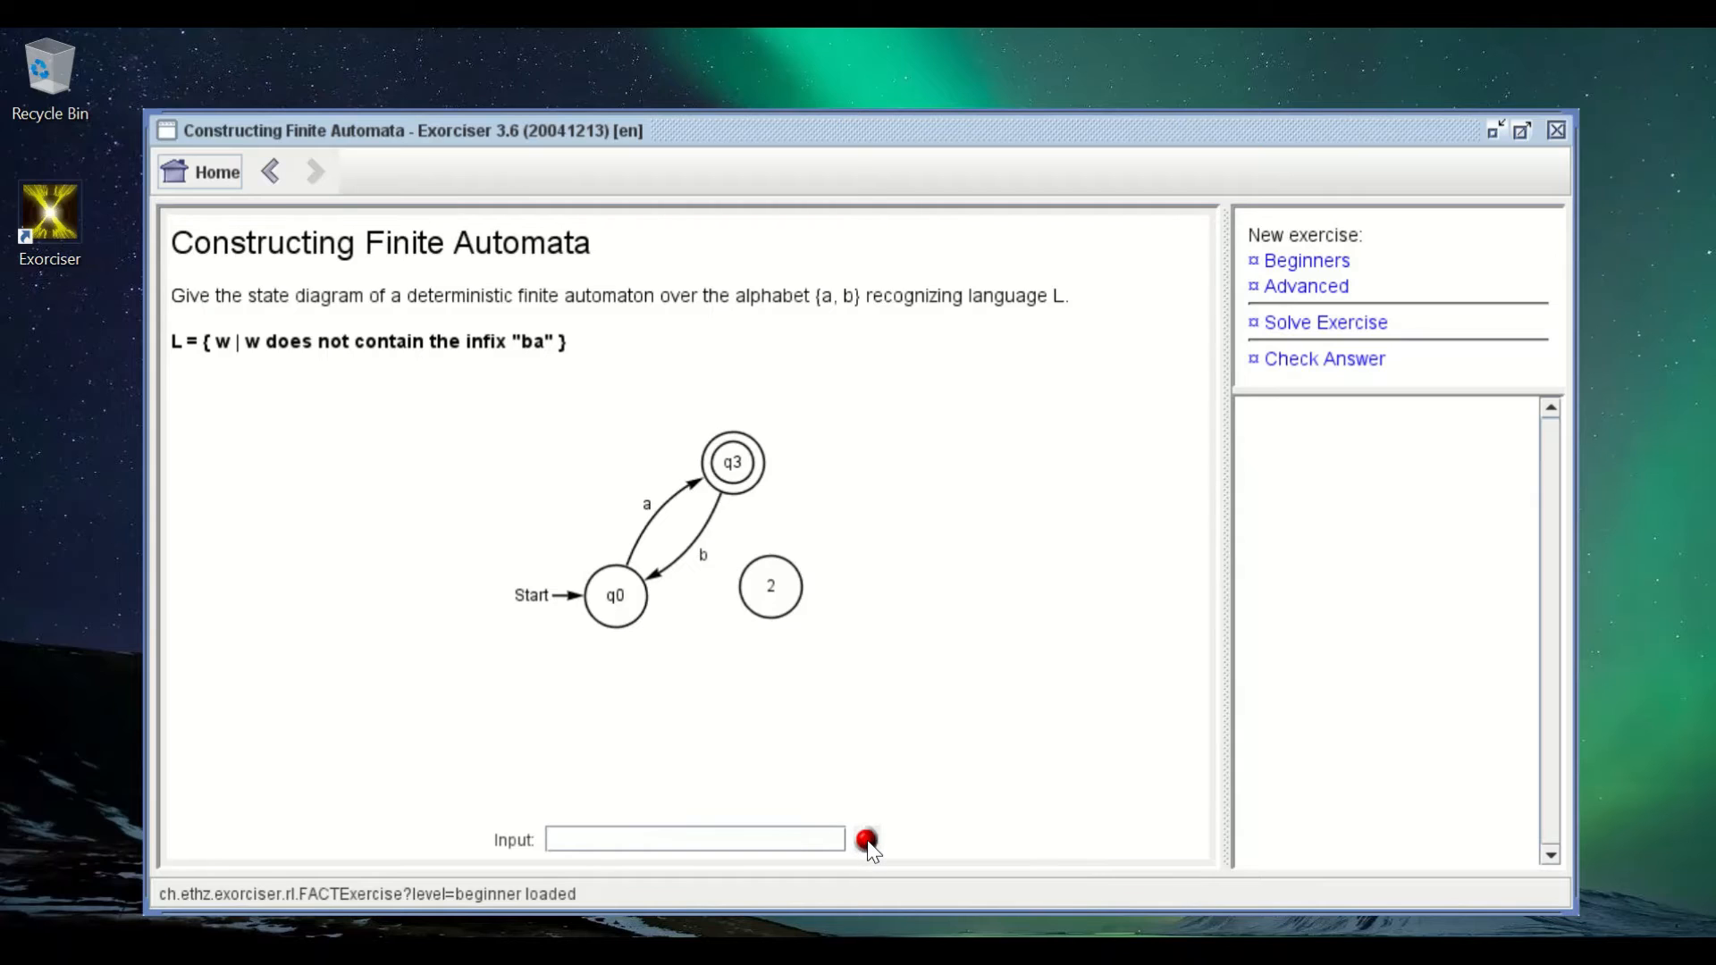
click(804, 841)
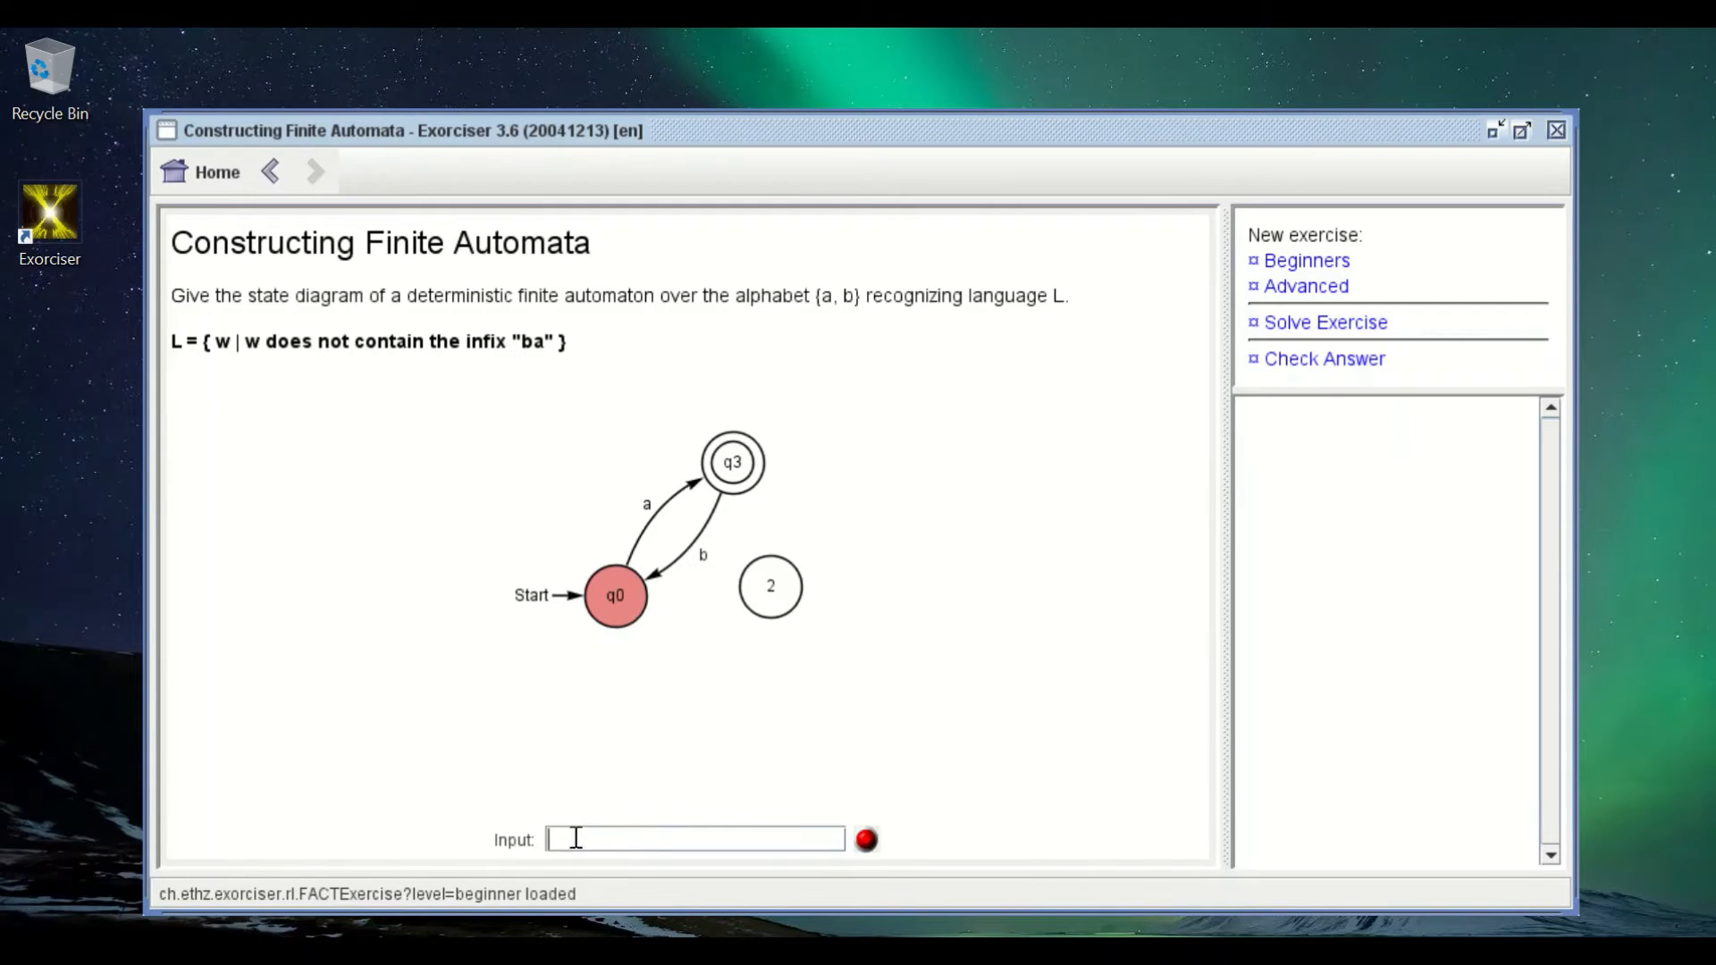
click(606, 597)
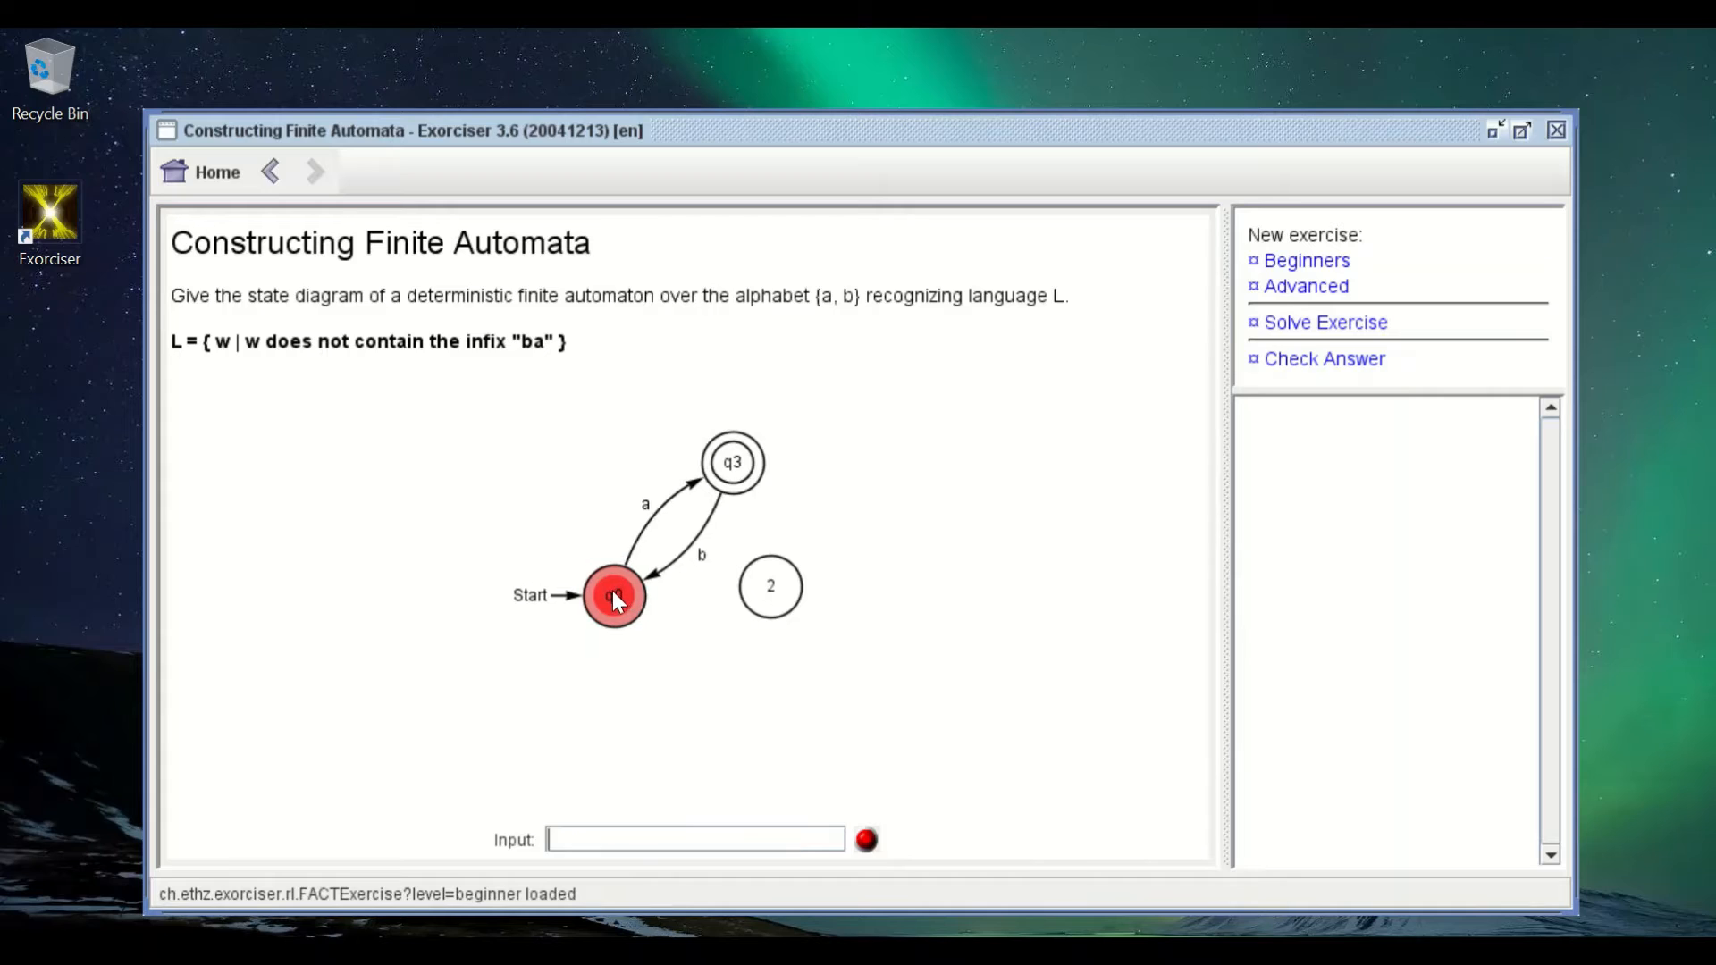
drag(613, 591, 568, 540)
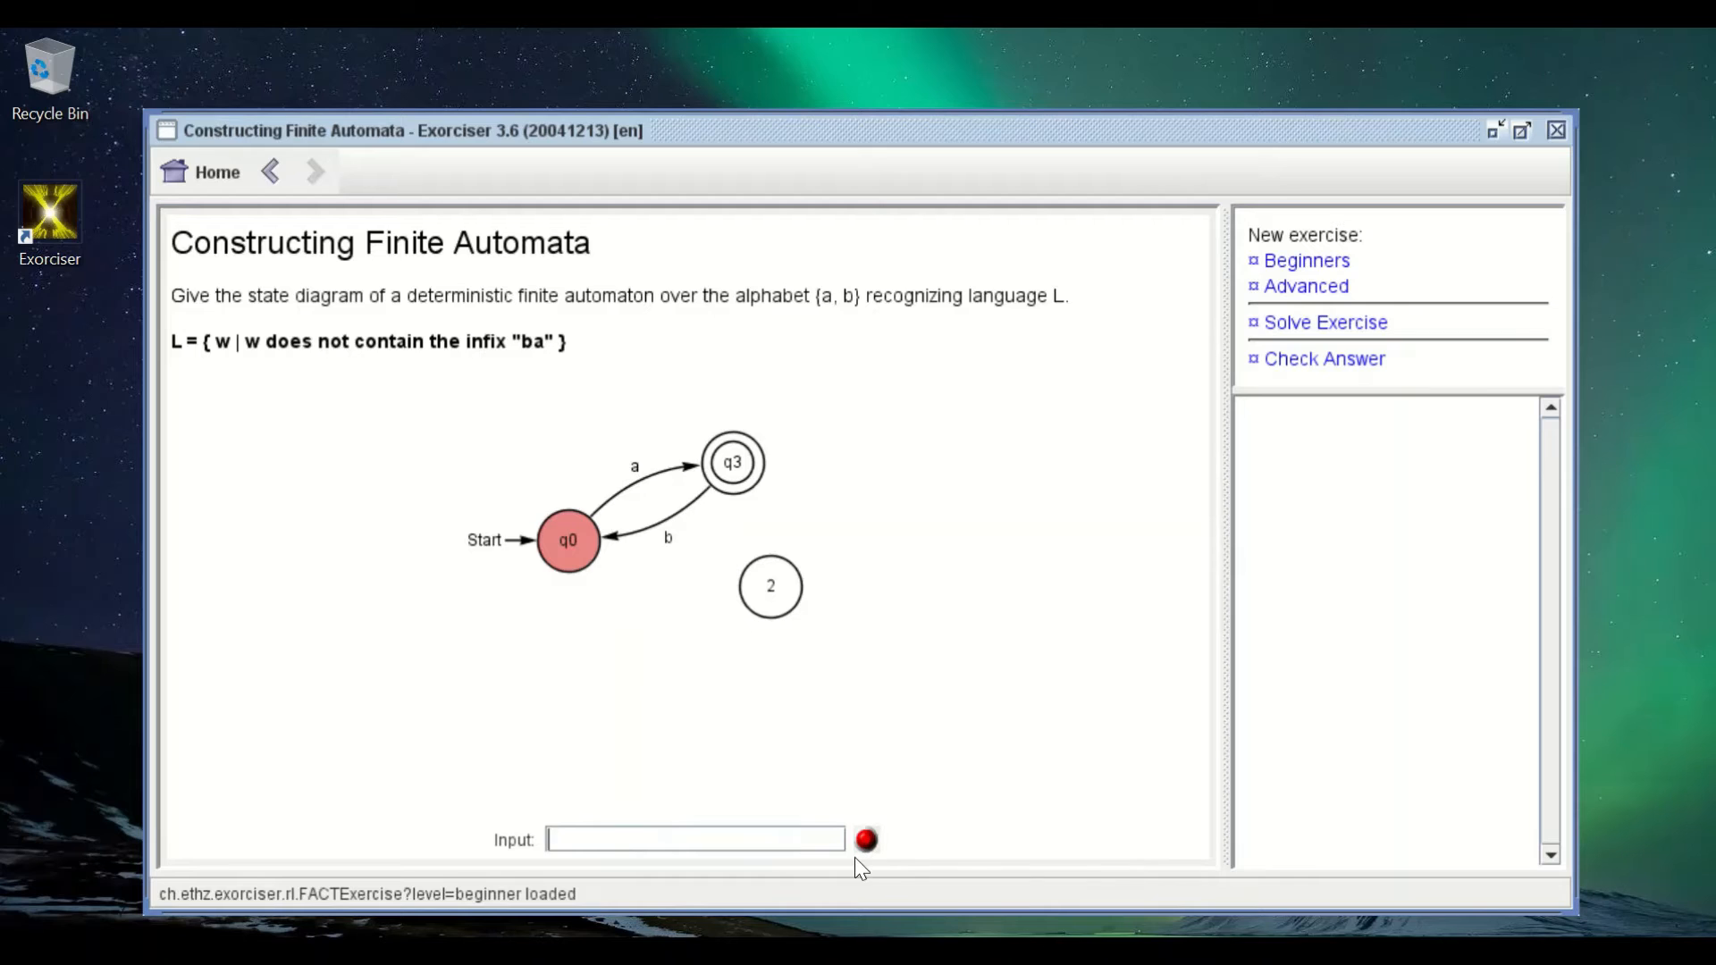
Step: Mark q0 as an accepting state and remove that accepting setting again
right_click(575, 543)
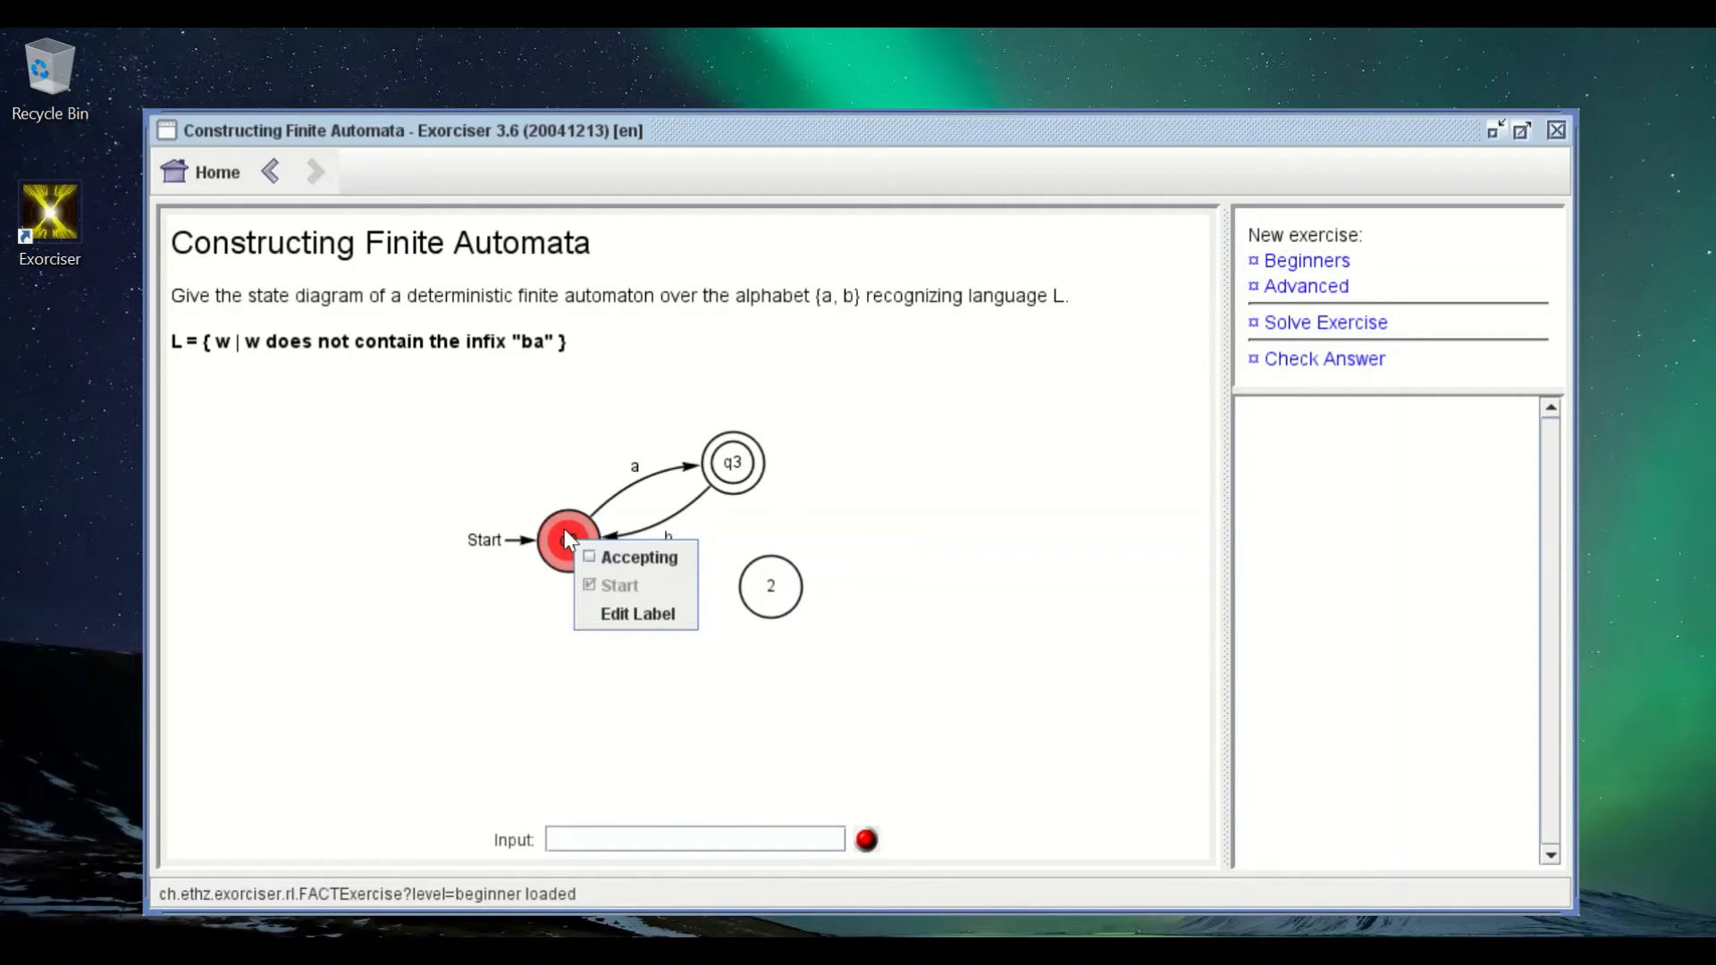
click(586, 556)
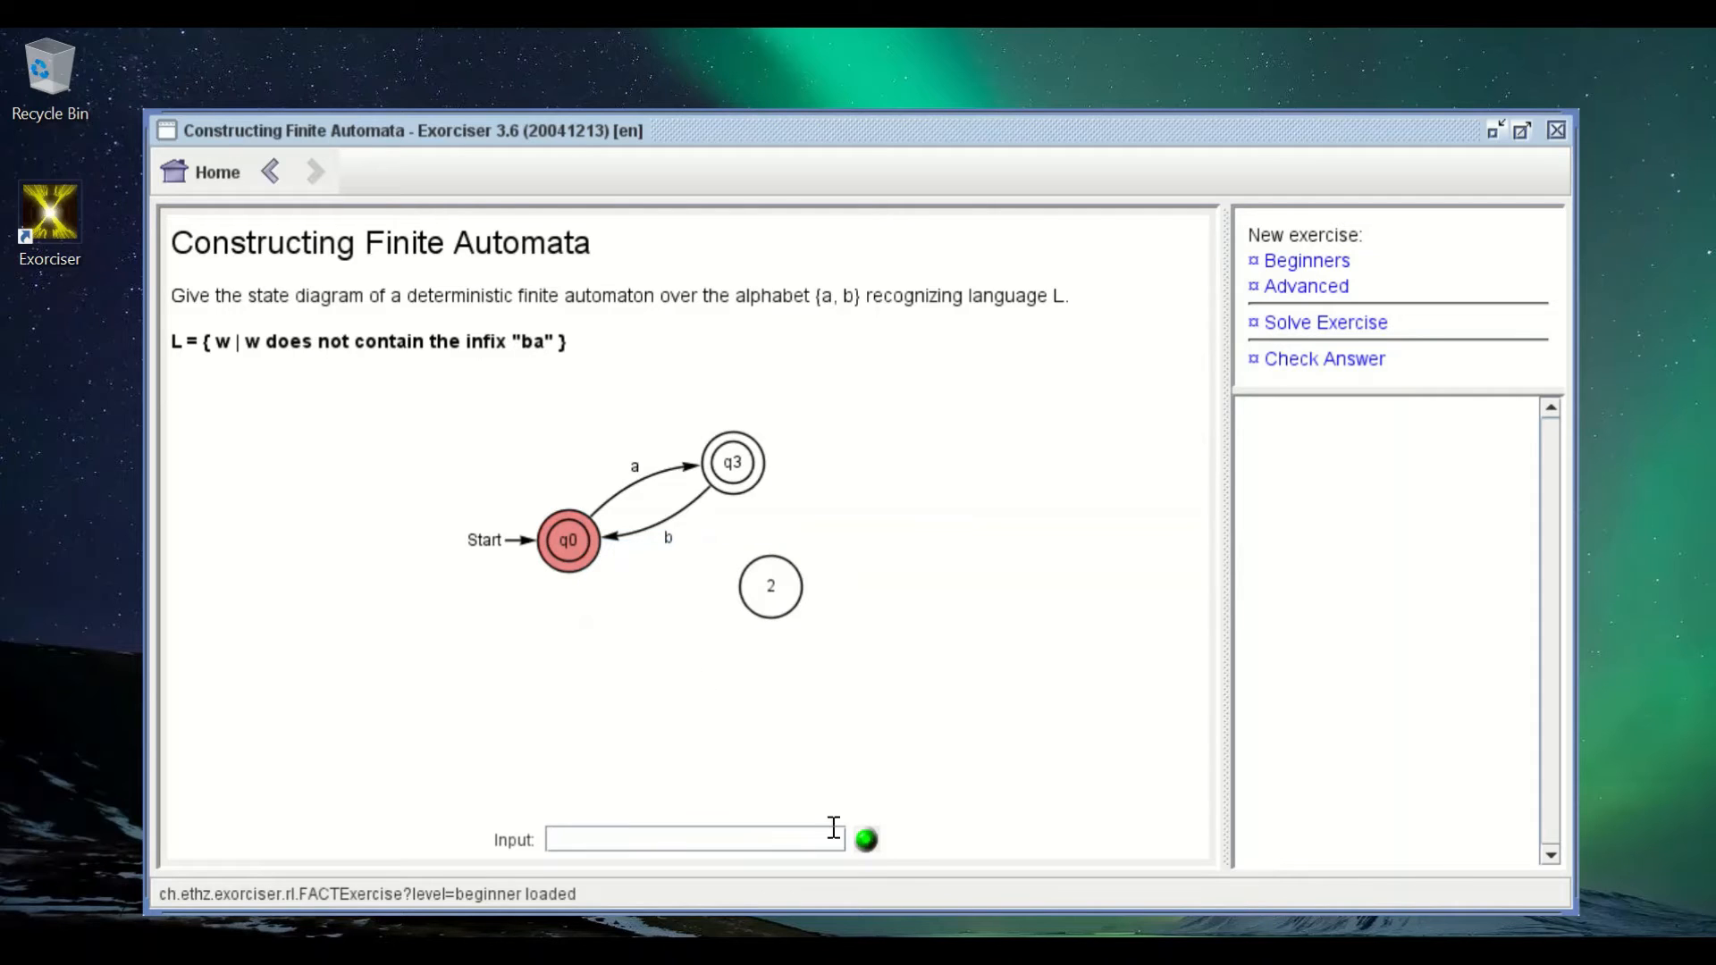
right_click(562, 536)
click(589, 558)
Step: Trace the input symbol by symbol as a, ab and aba, extend it to abababababa, and clear the input
click(728, 456)
text(a)
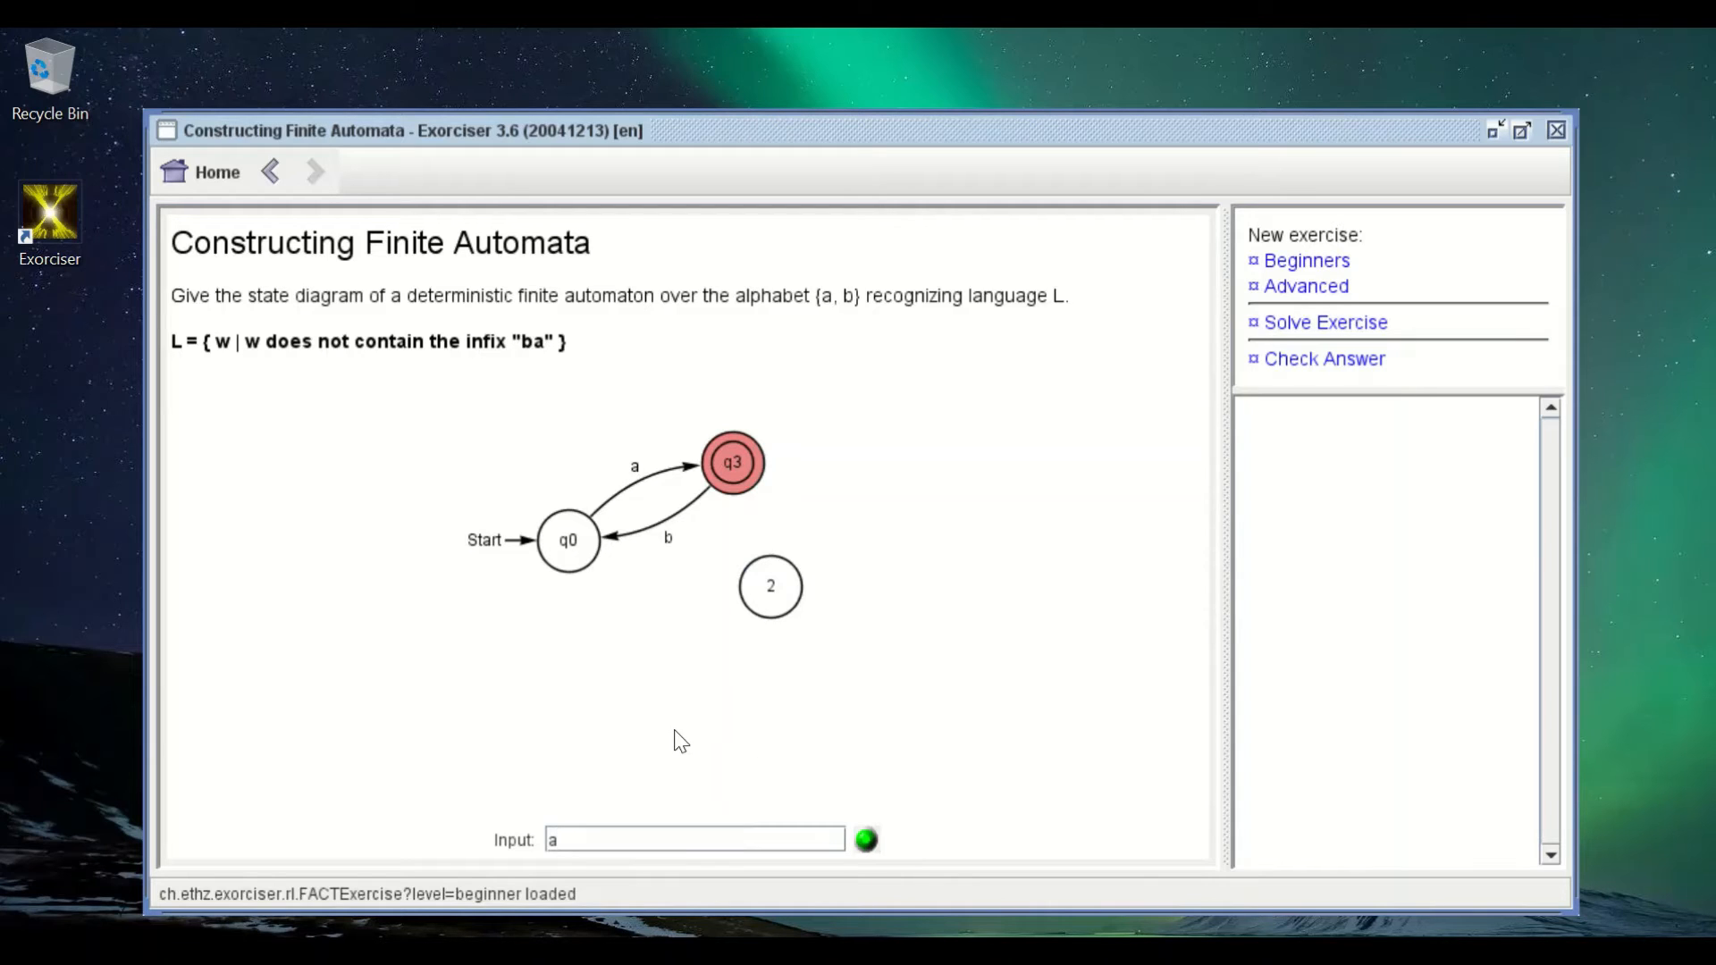
text(b)
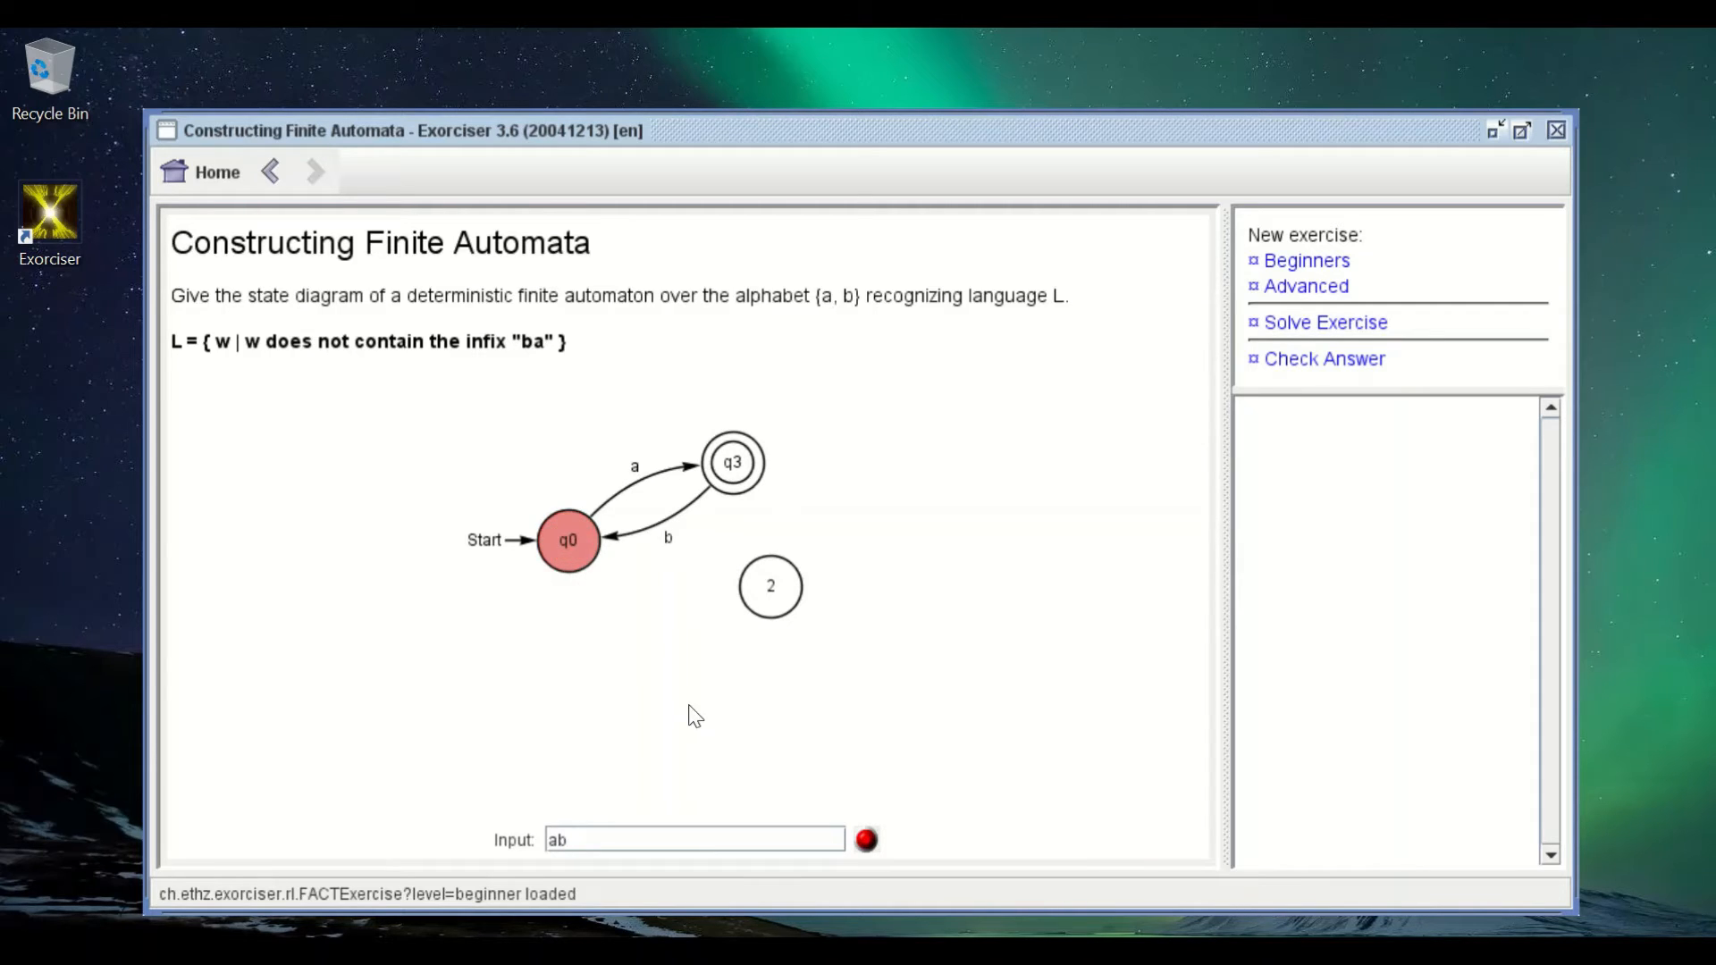
text(a)
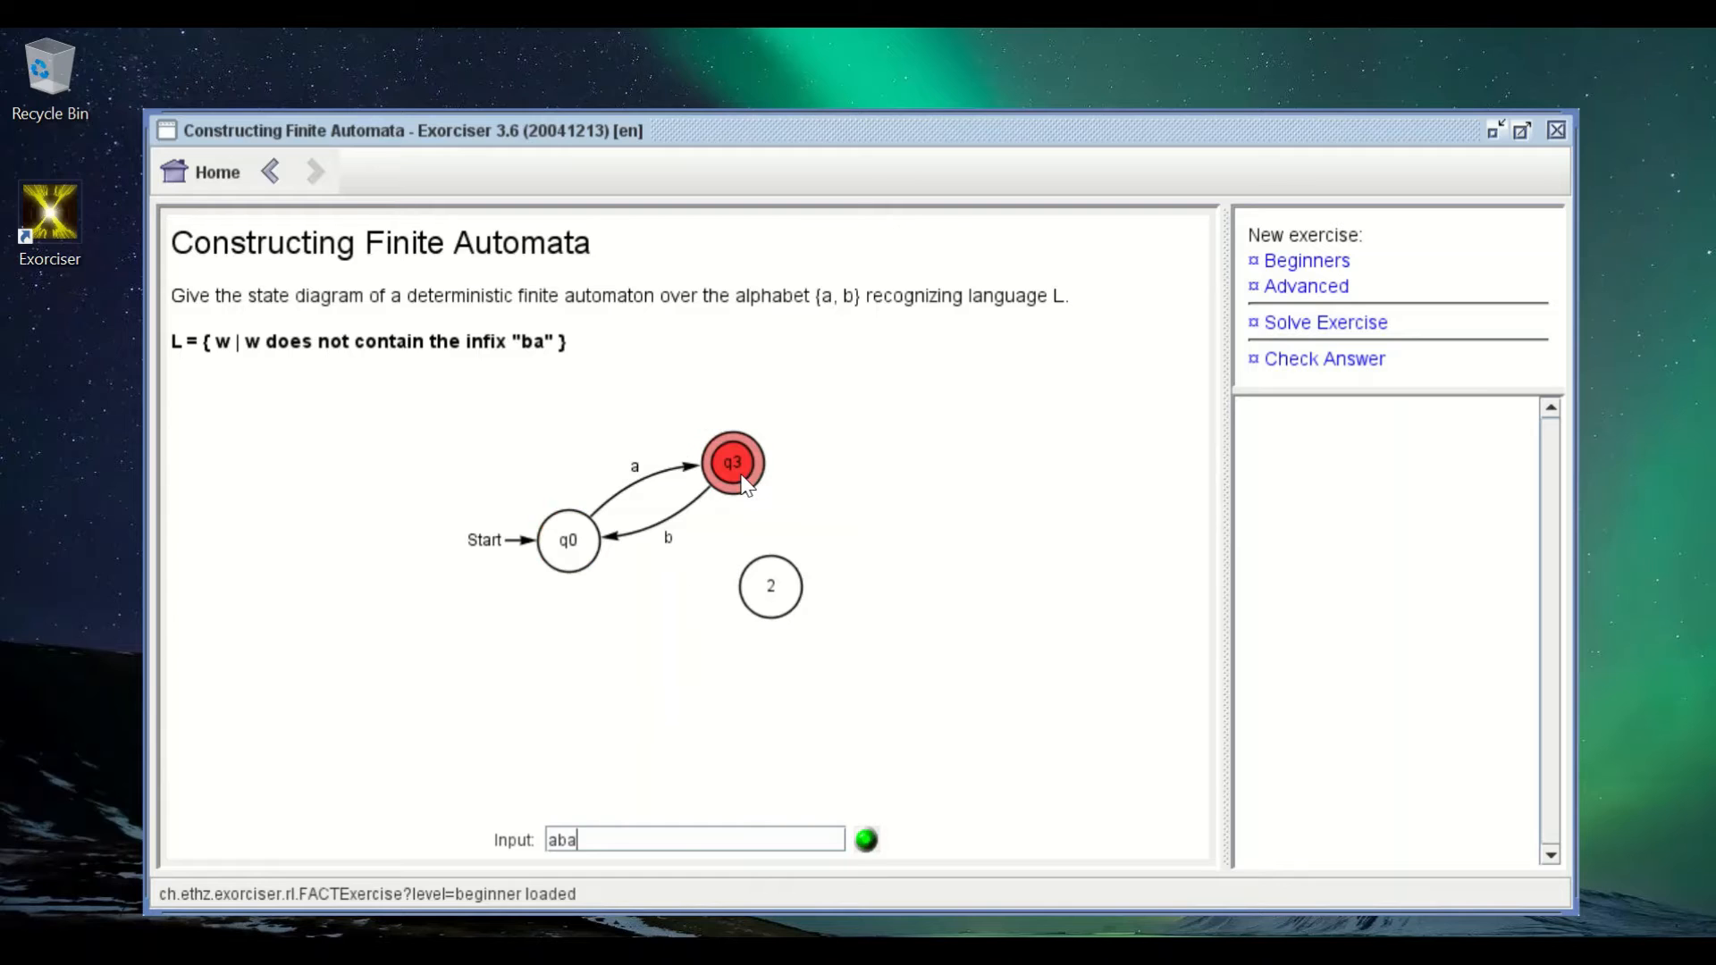
text(babababa)
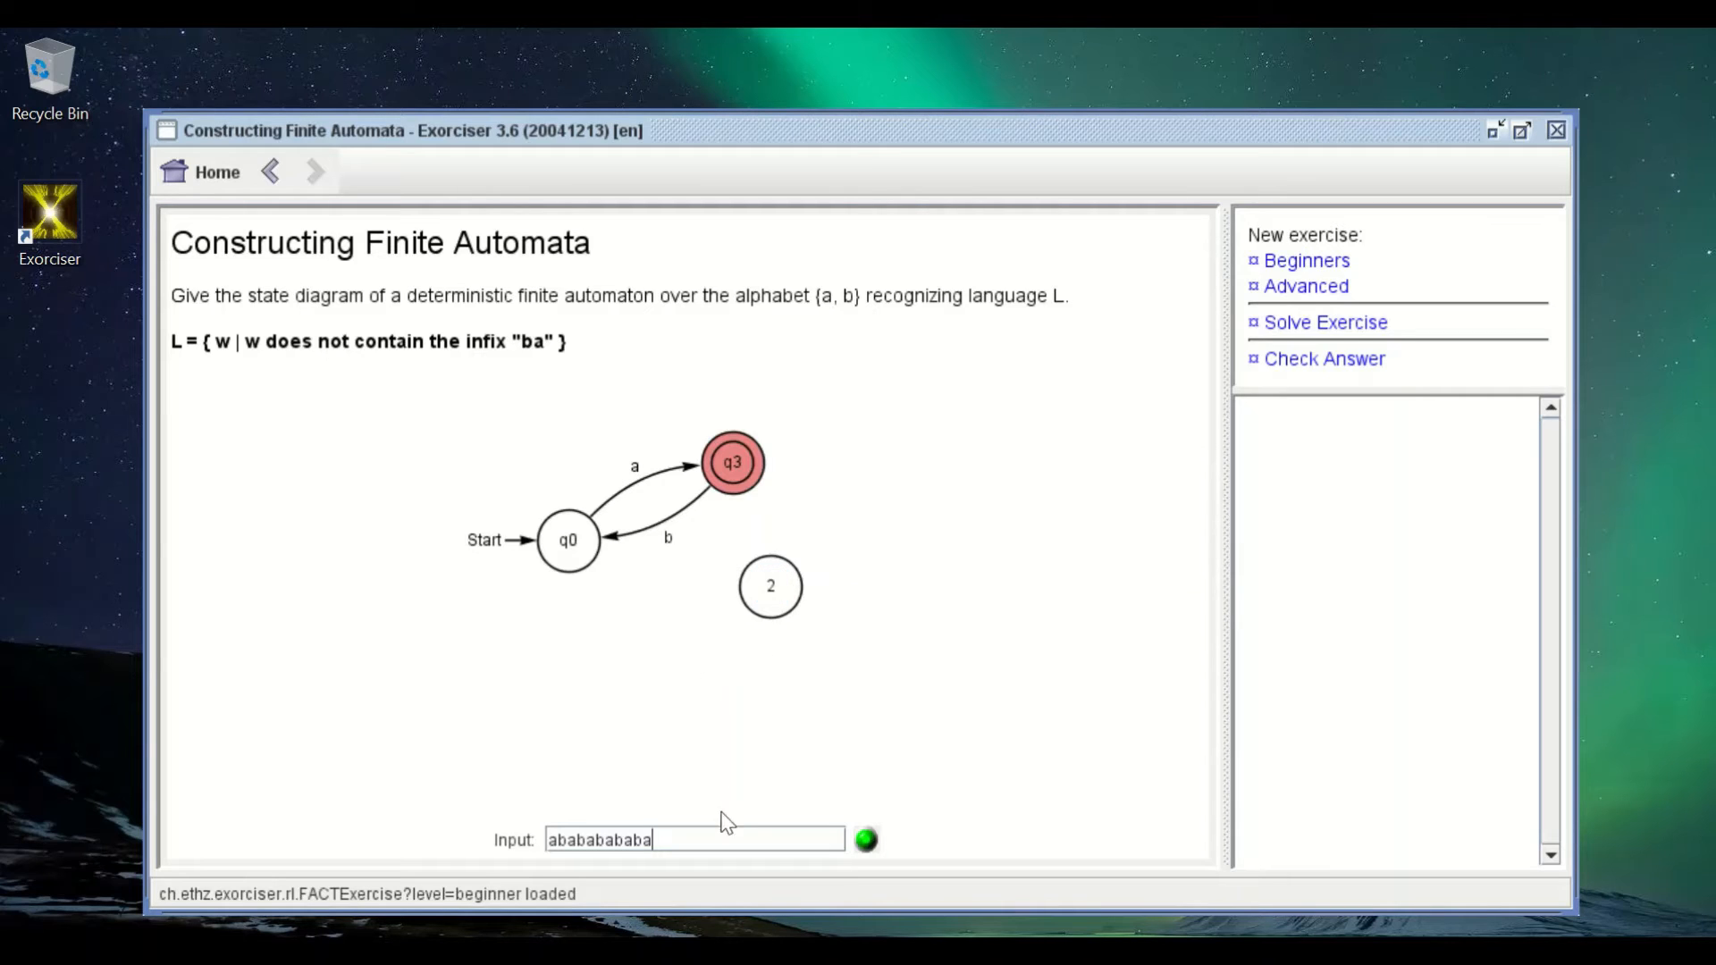
double_click(645, 834)
key(BackSpace)
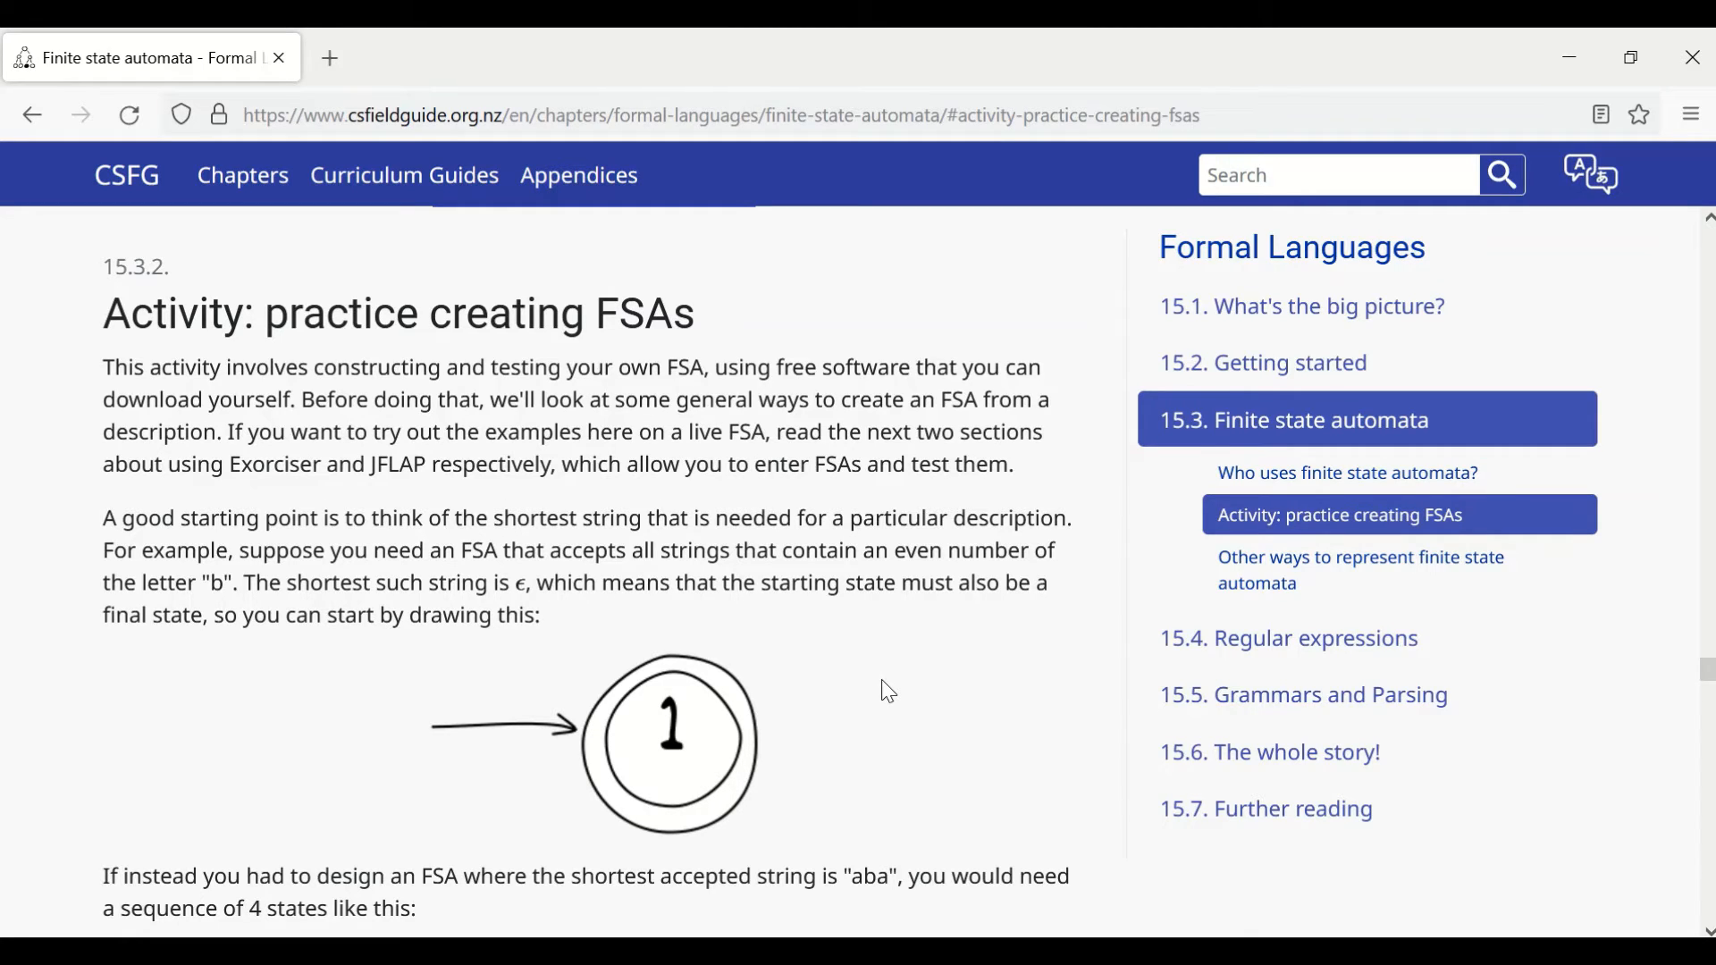
Step: In the browser's CS Field Guide page, examine the worked example of building an FSA that accepts an even number of "b"s
scroll(890, 692, down, 2)
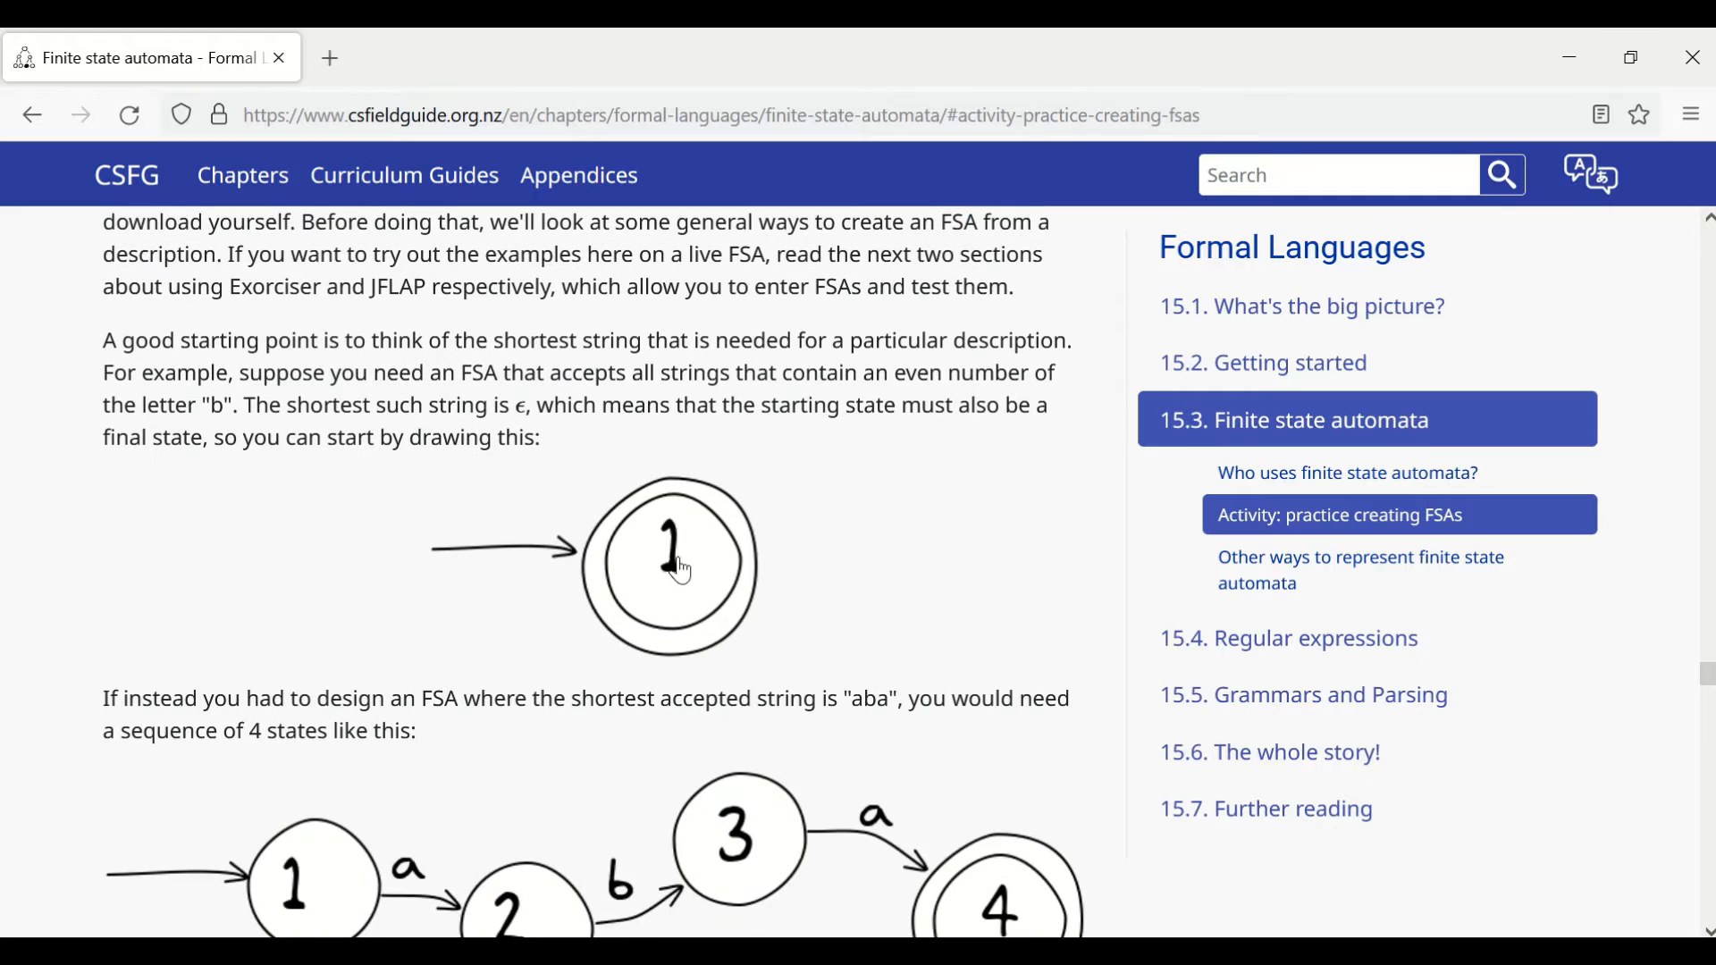
scroll(666, 565, down, 4)
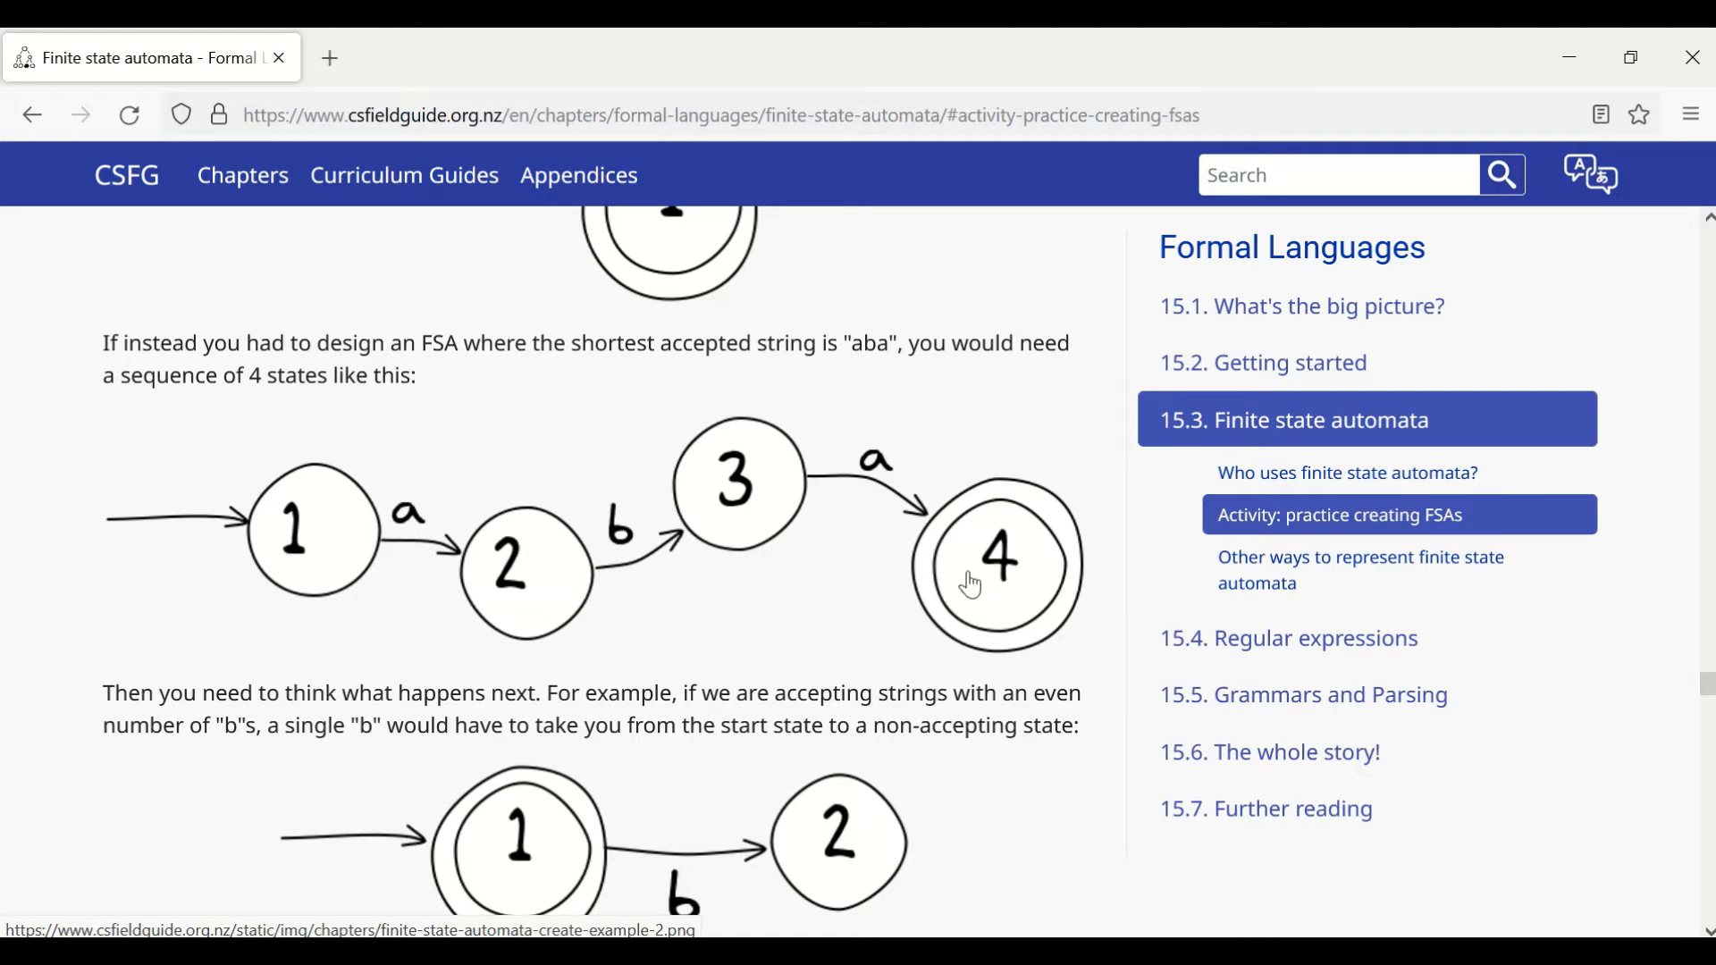
scroll(986, 594, down, 6)
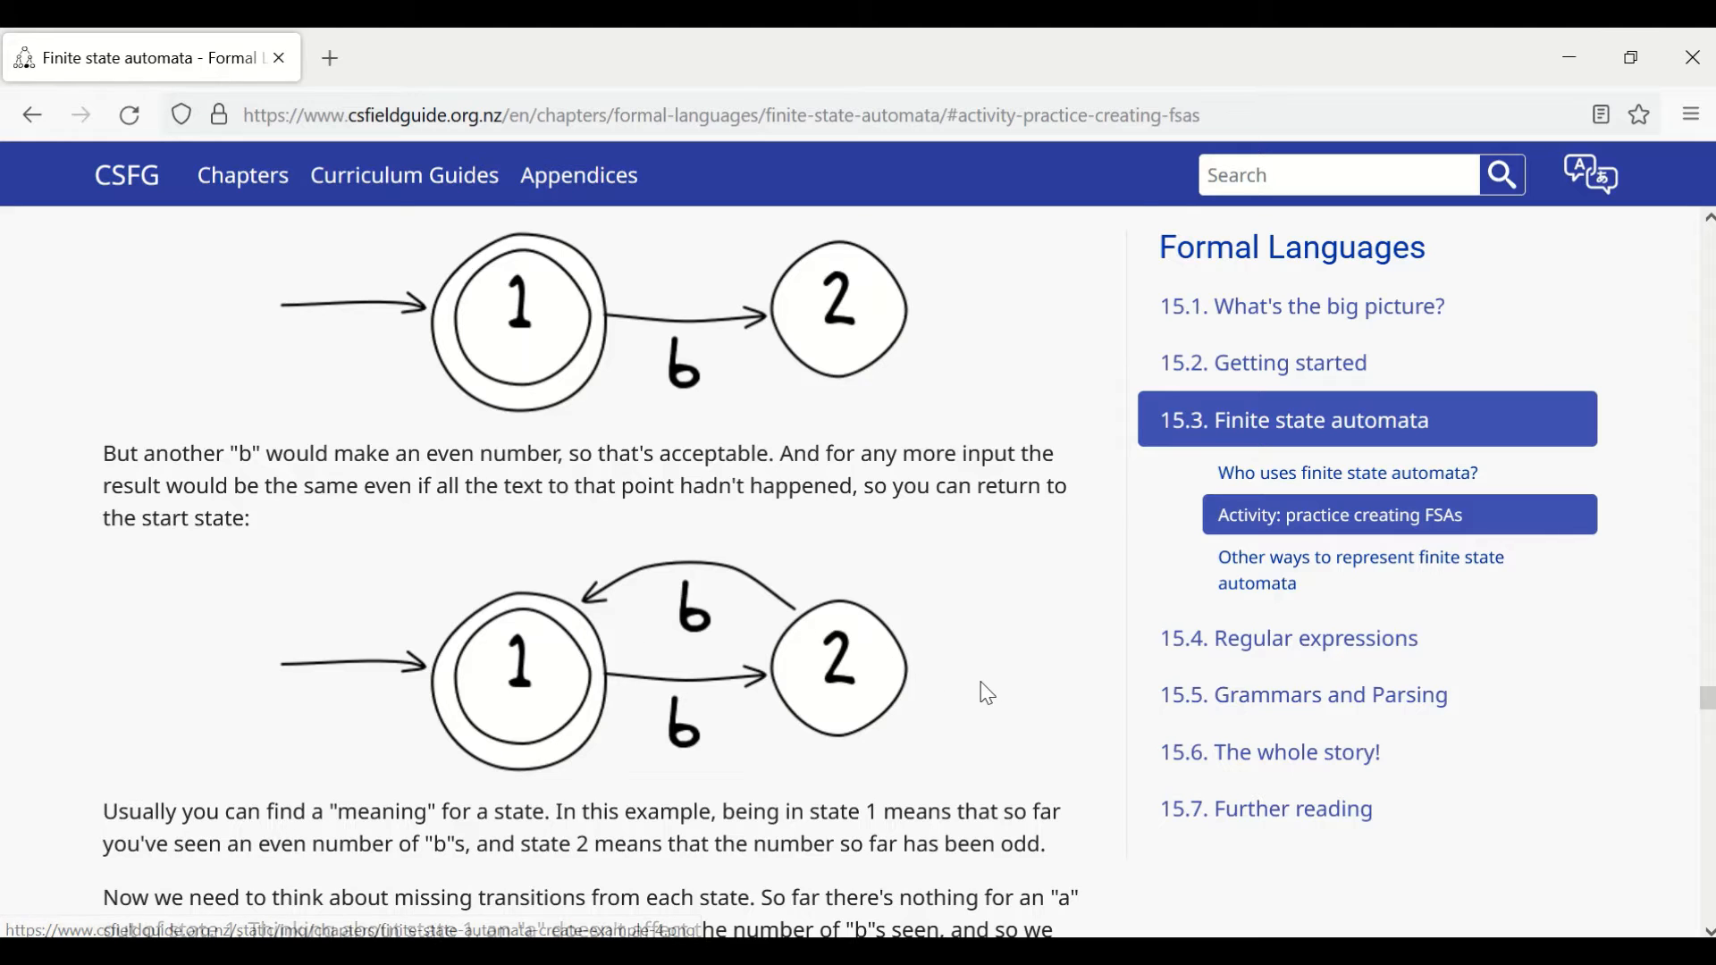
scroll(986, 680, down, 2)
scroll(984, 626, down, 3)
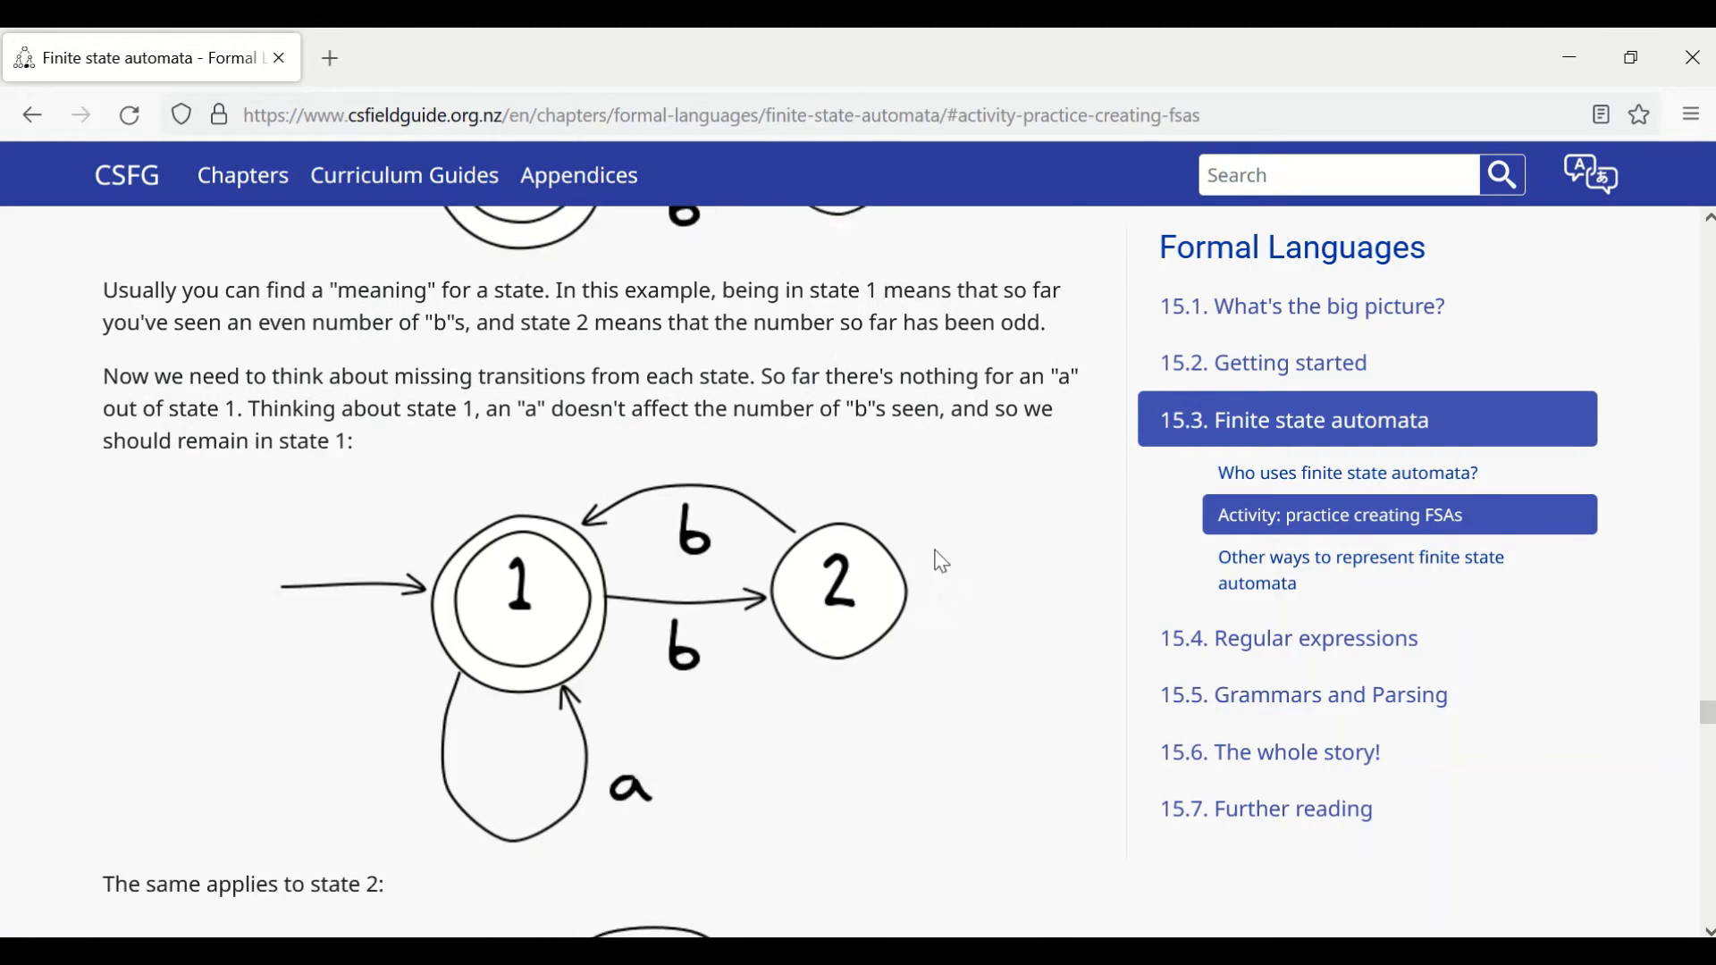
scroll(981, 468, down, 4)
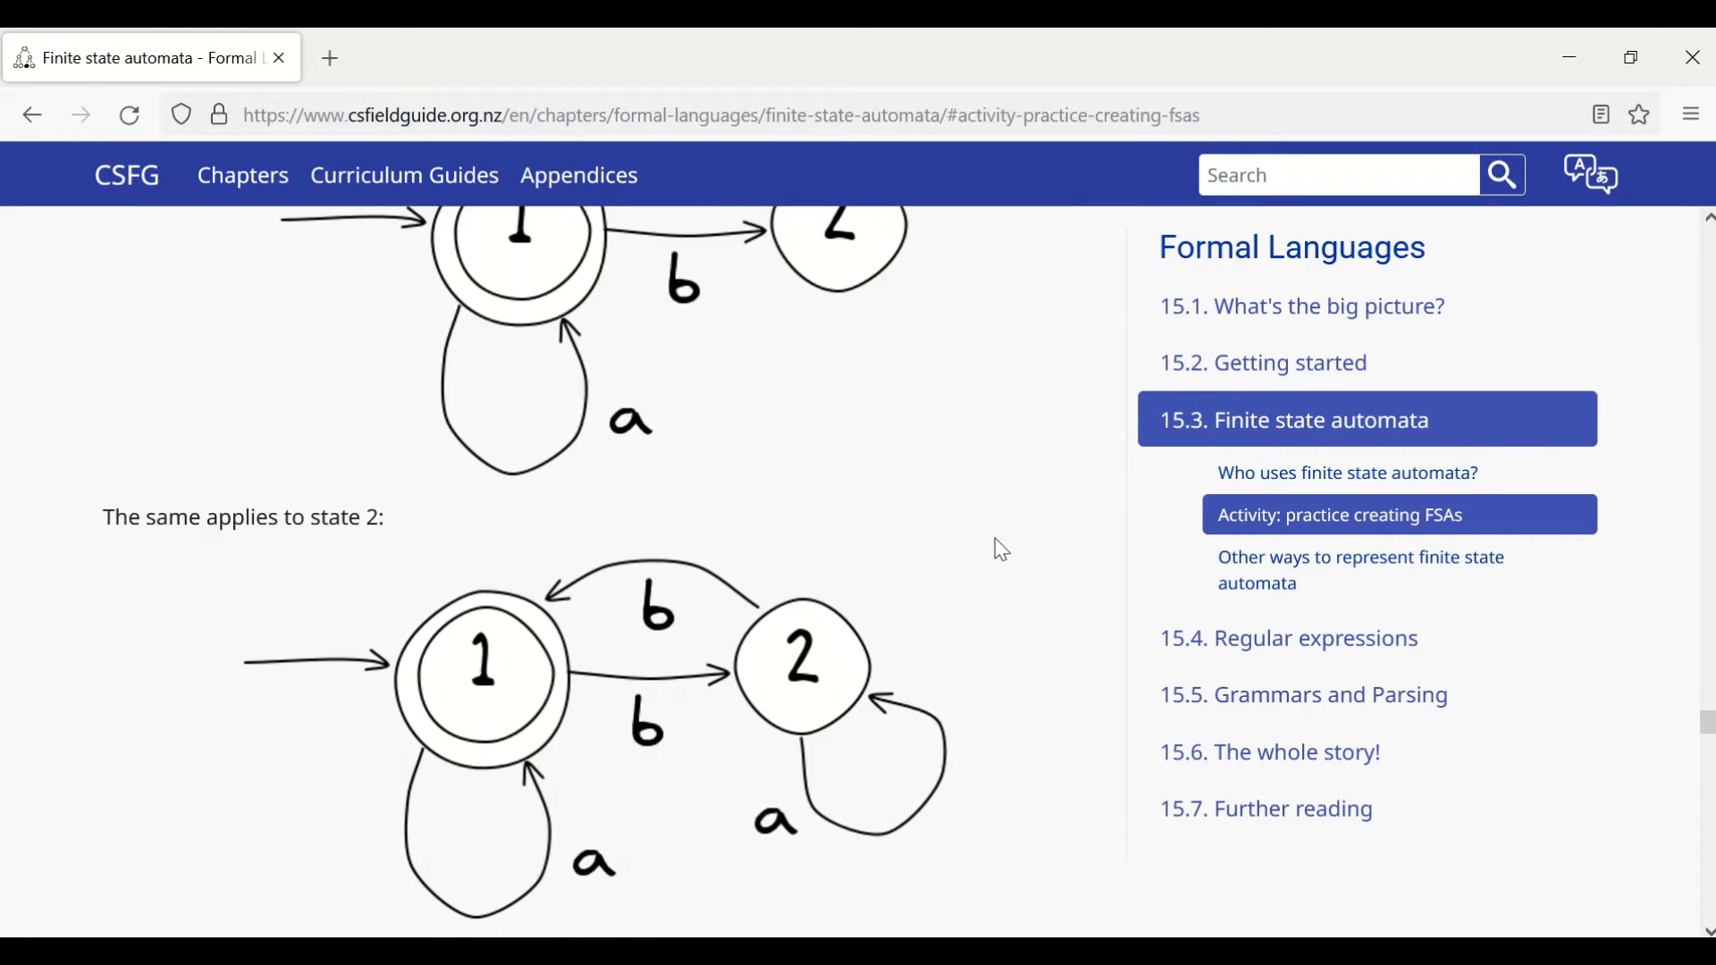
scroll(1003, 536, down, 2)
scroll(1002, 523, up, 10)
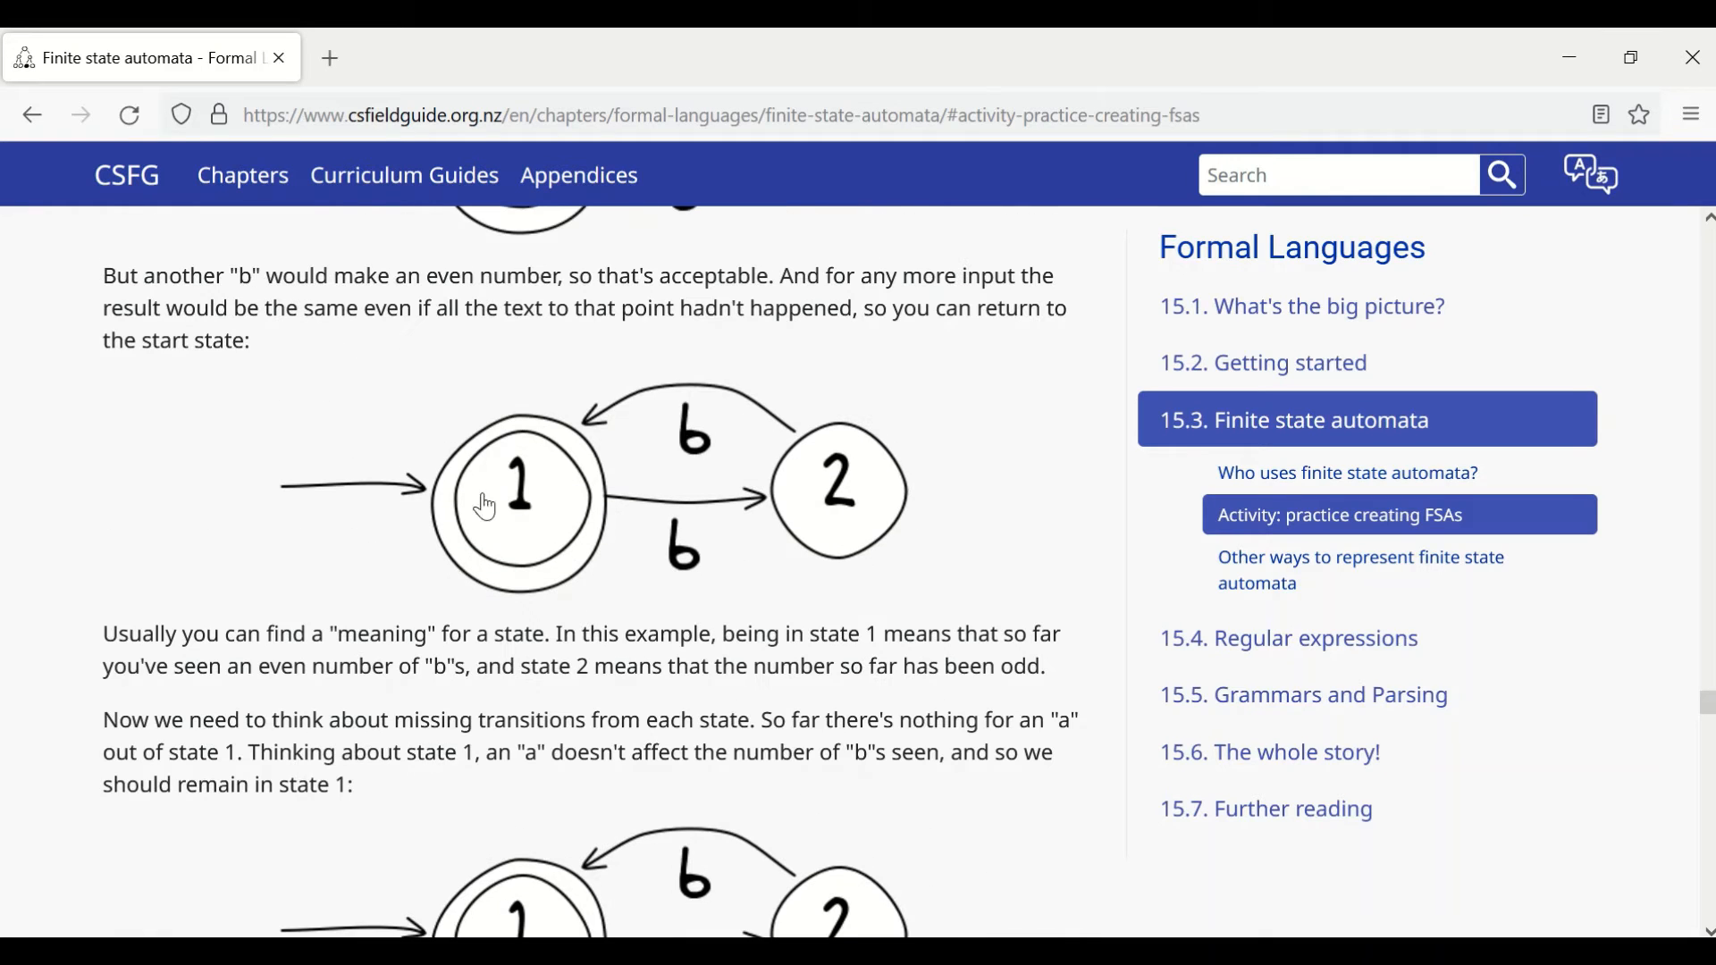
Step: Examine the remaining even-number-of-"b"s worked example and the Examples to try list, highlighting the challenge for strings that start with "a"
scroll(904, 586, down, 4)
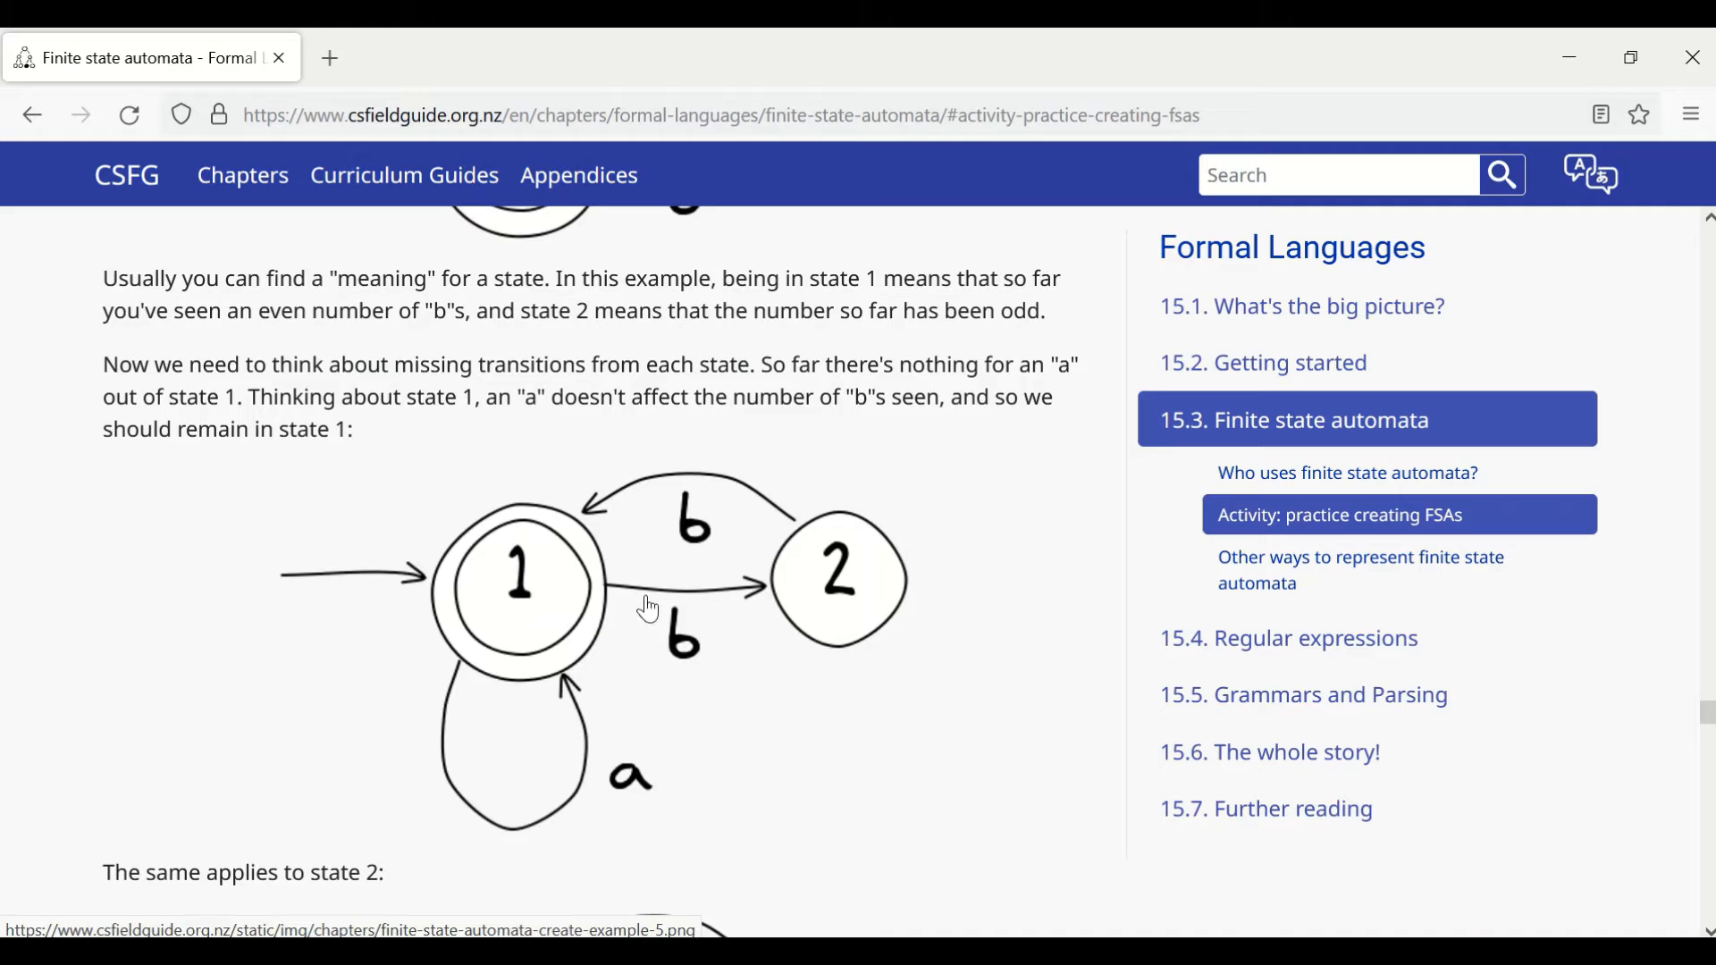
scroll(645, 639, down, 4)
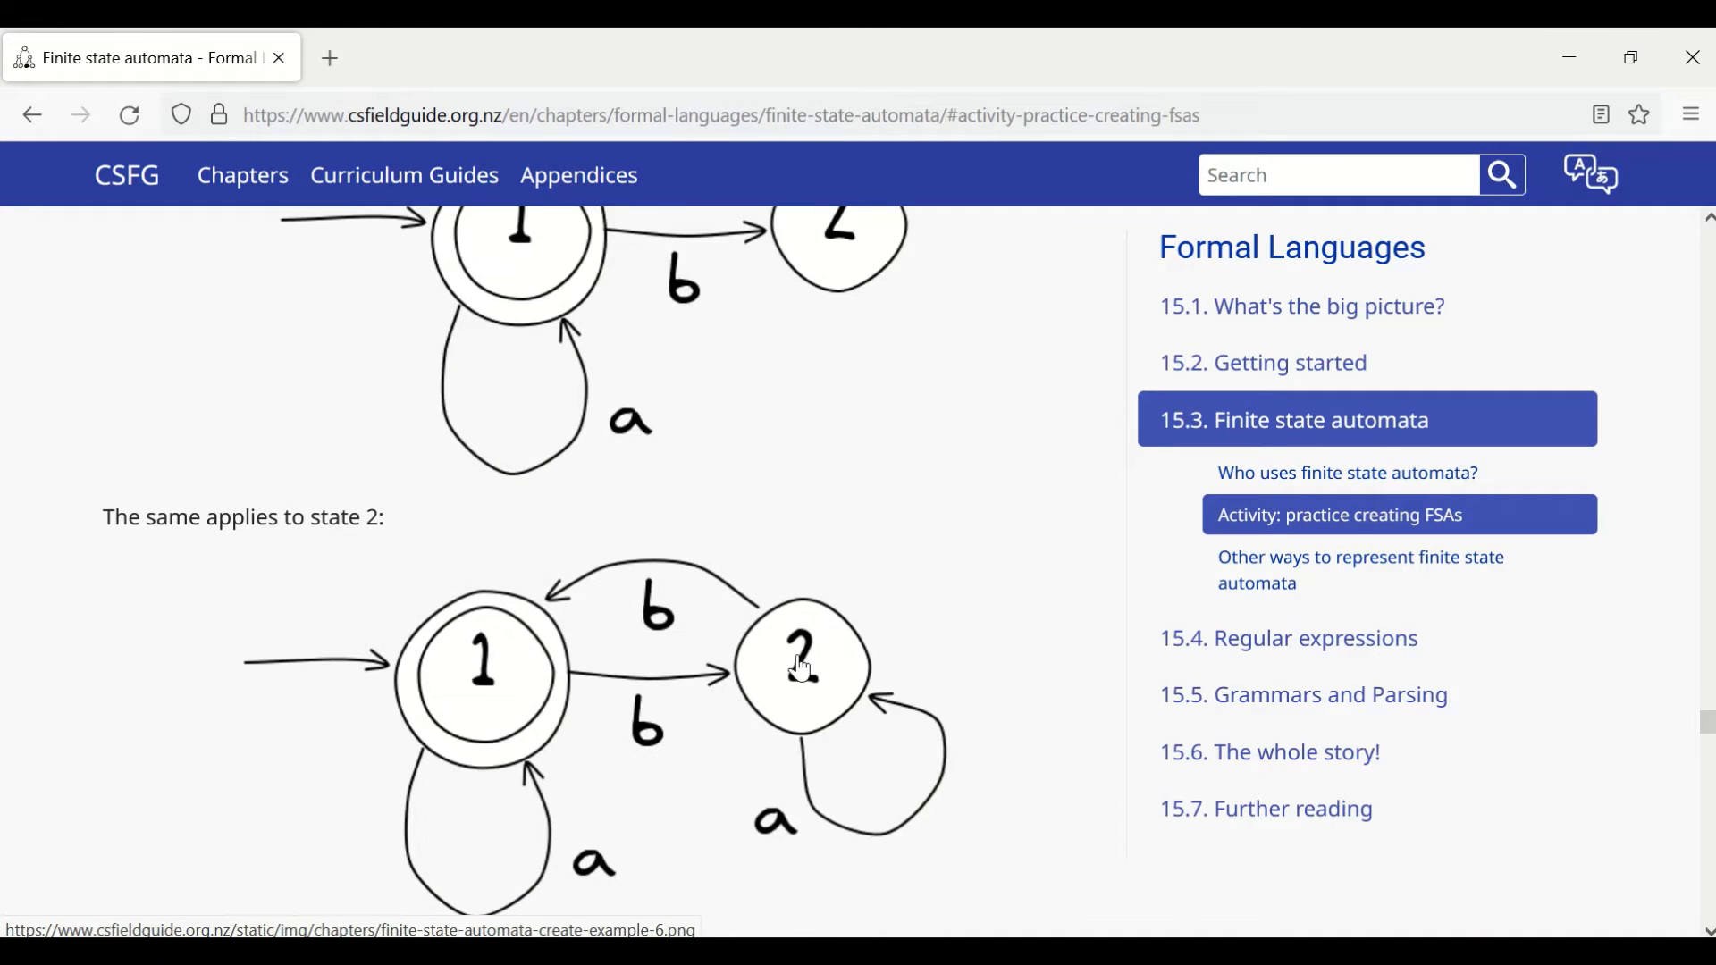
scroll(802, 671, down, 4)
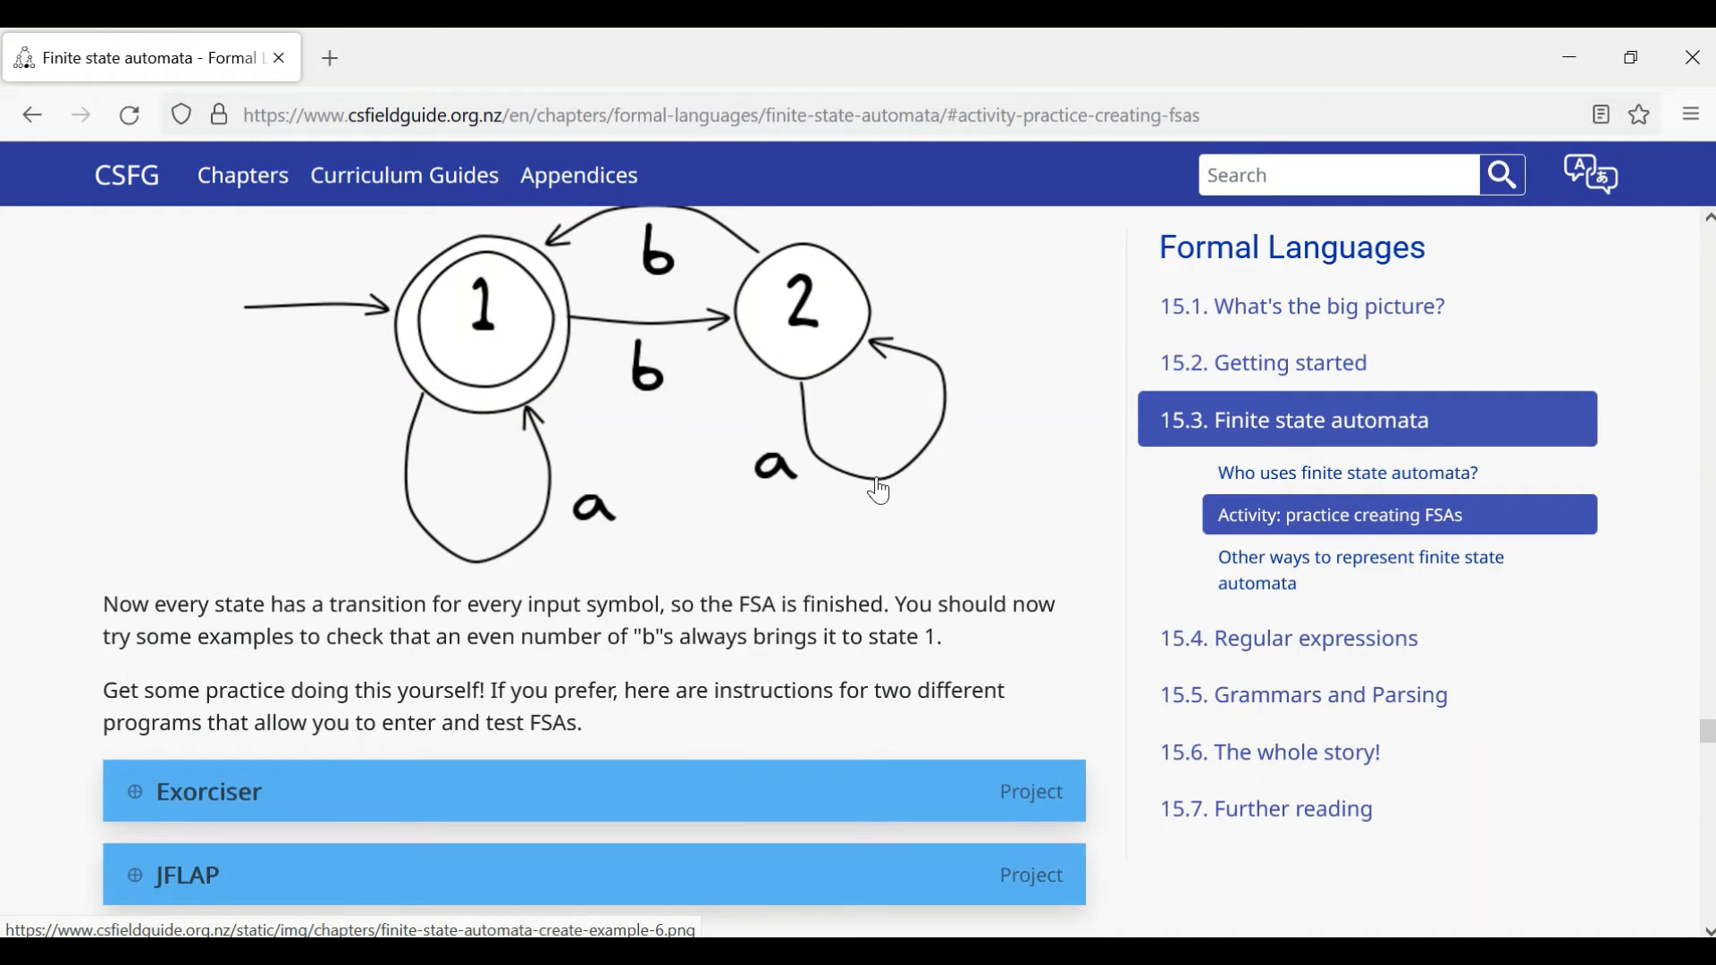
scroll(812, 487, down, 5)
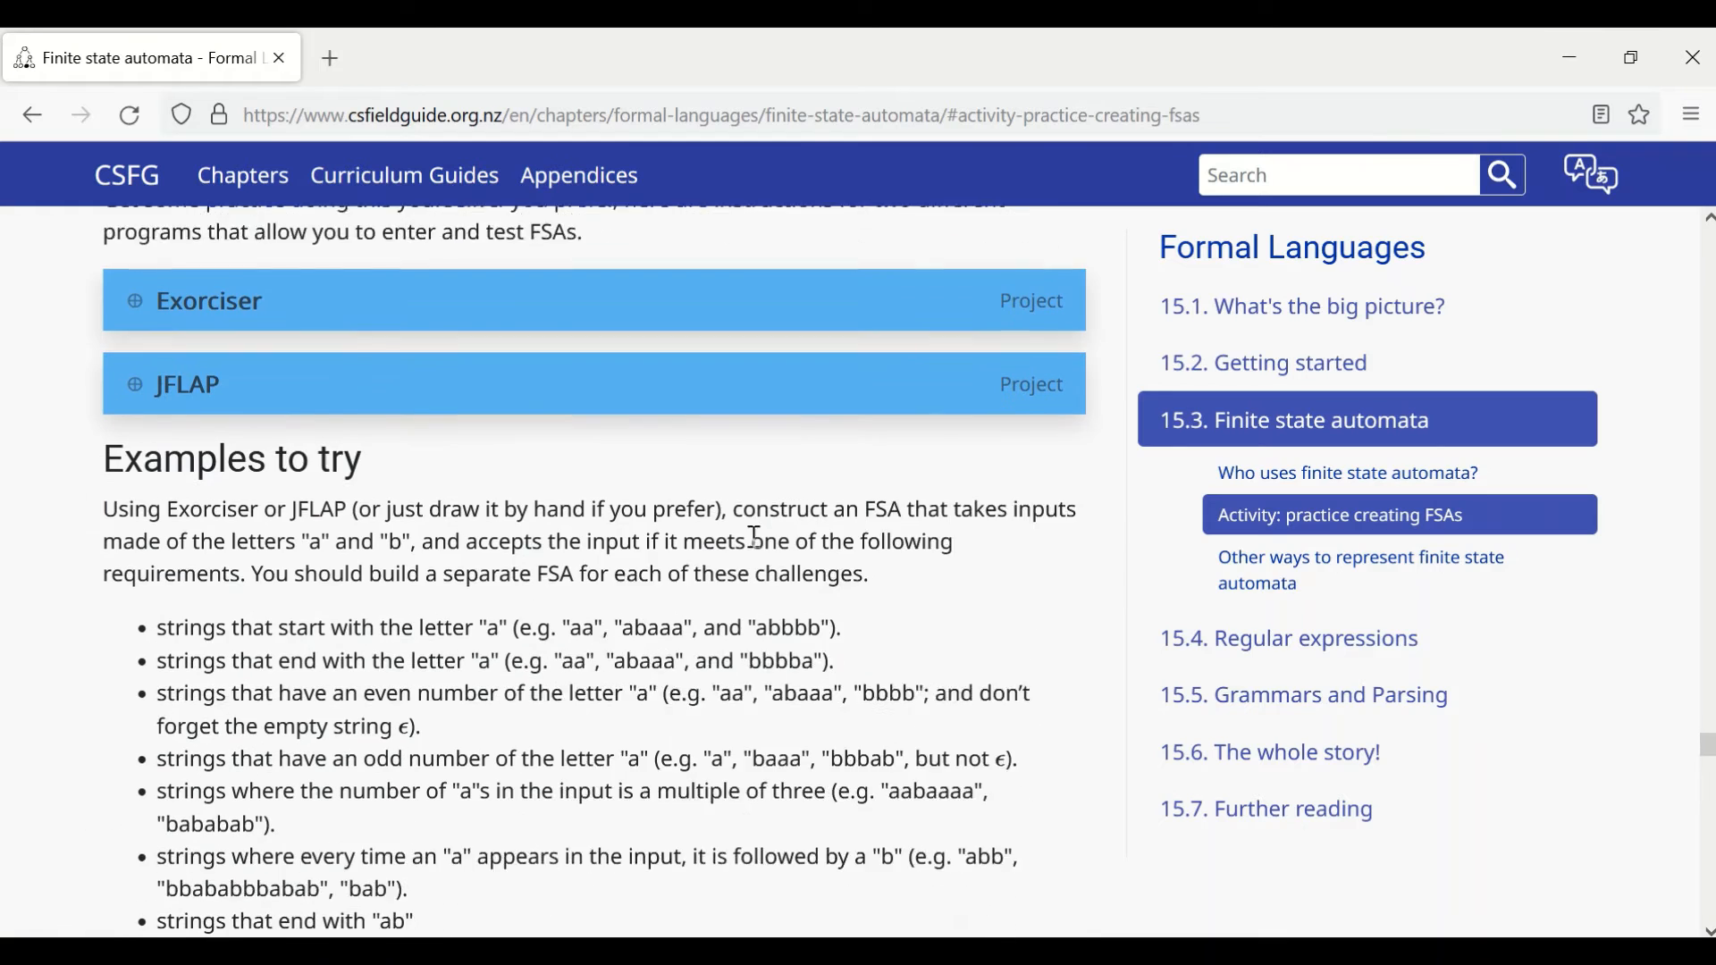
scroll(755, 539, down, 1)
scroll(755, 539, down, 2)
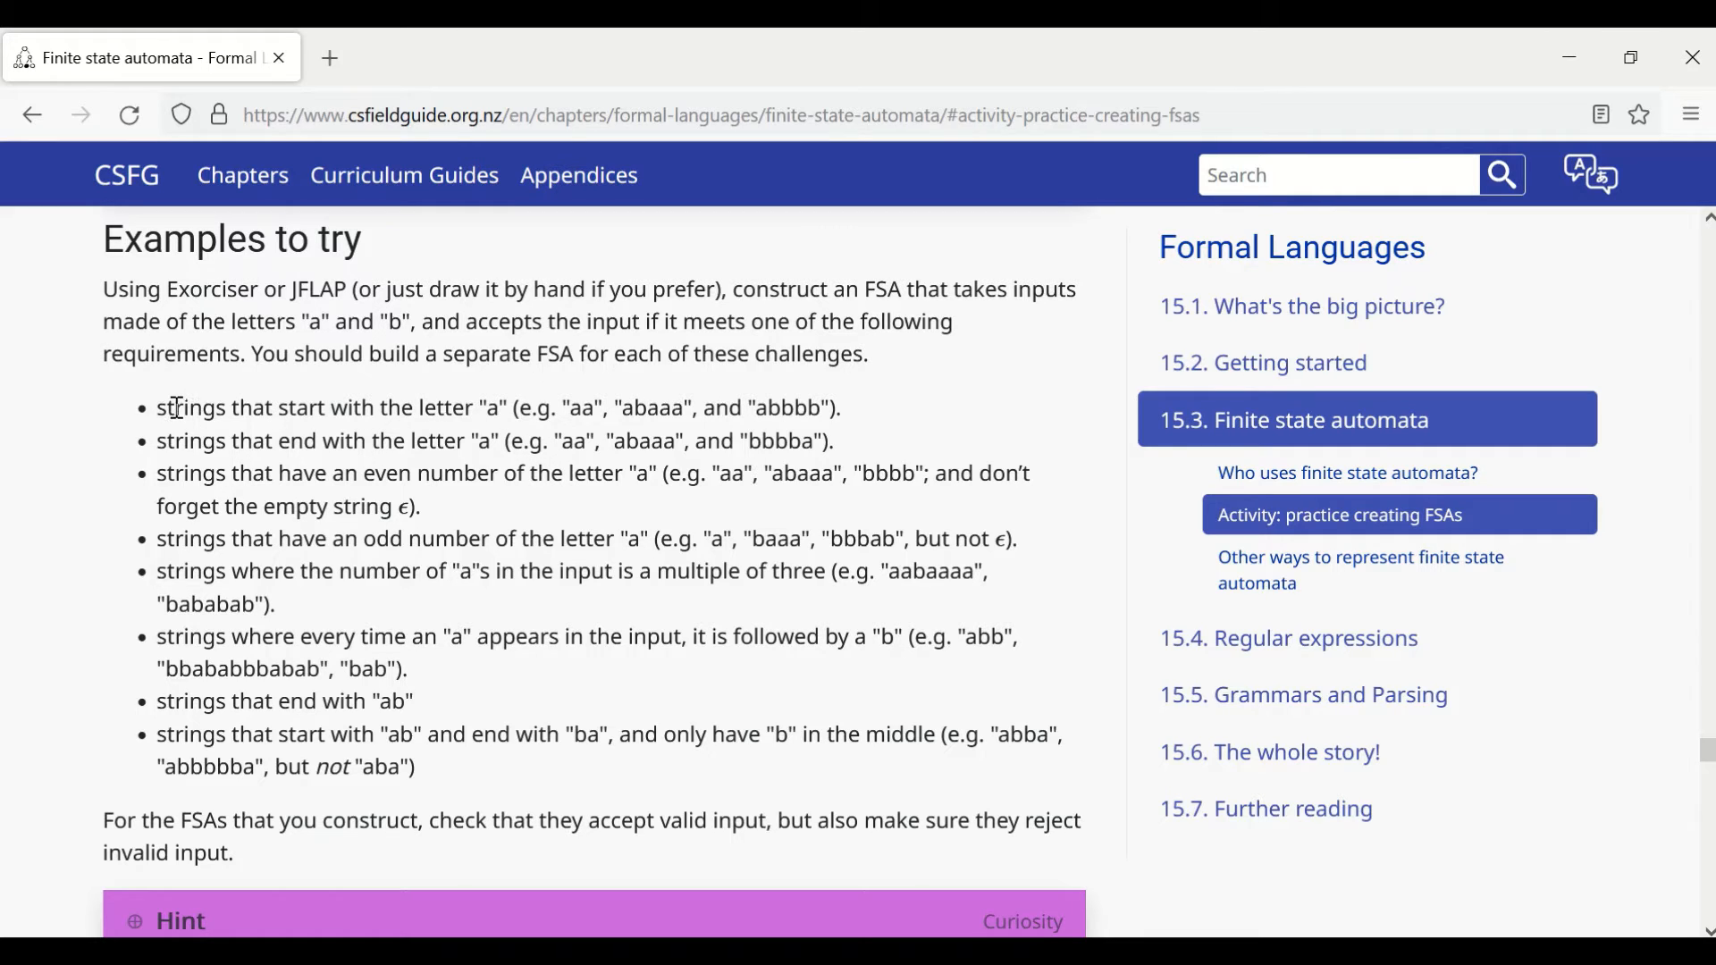
drag(163, 409, 461, 409)
click(485, 408)
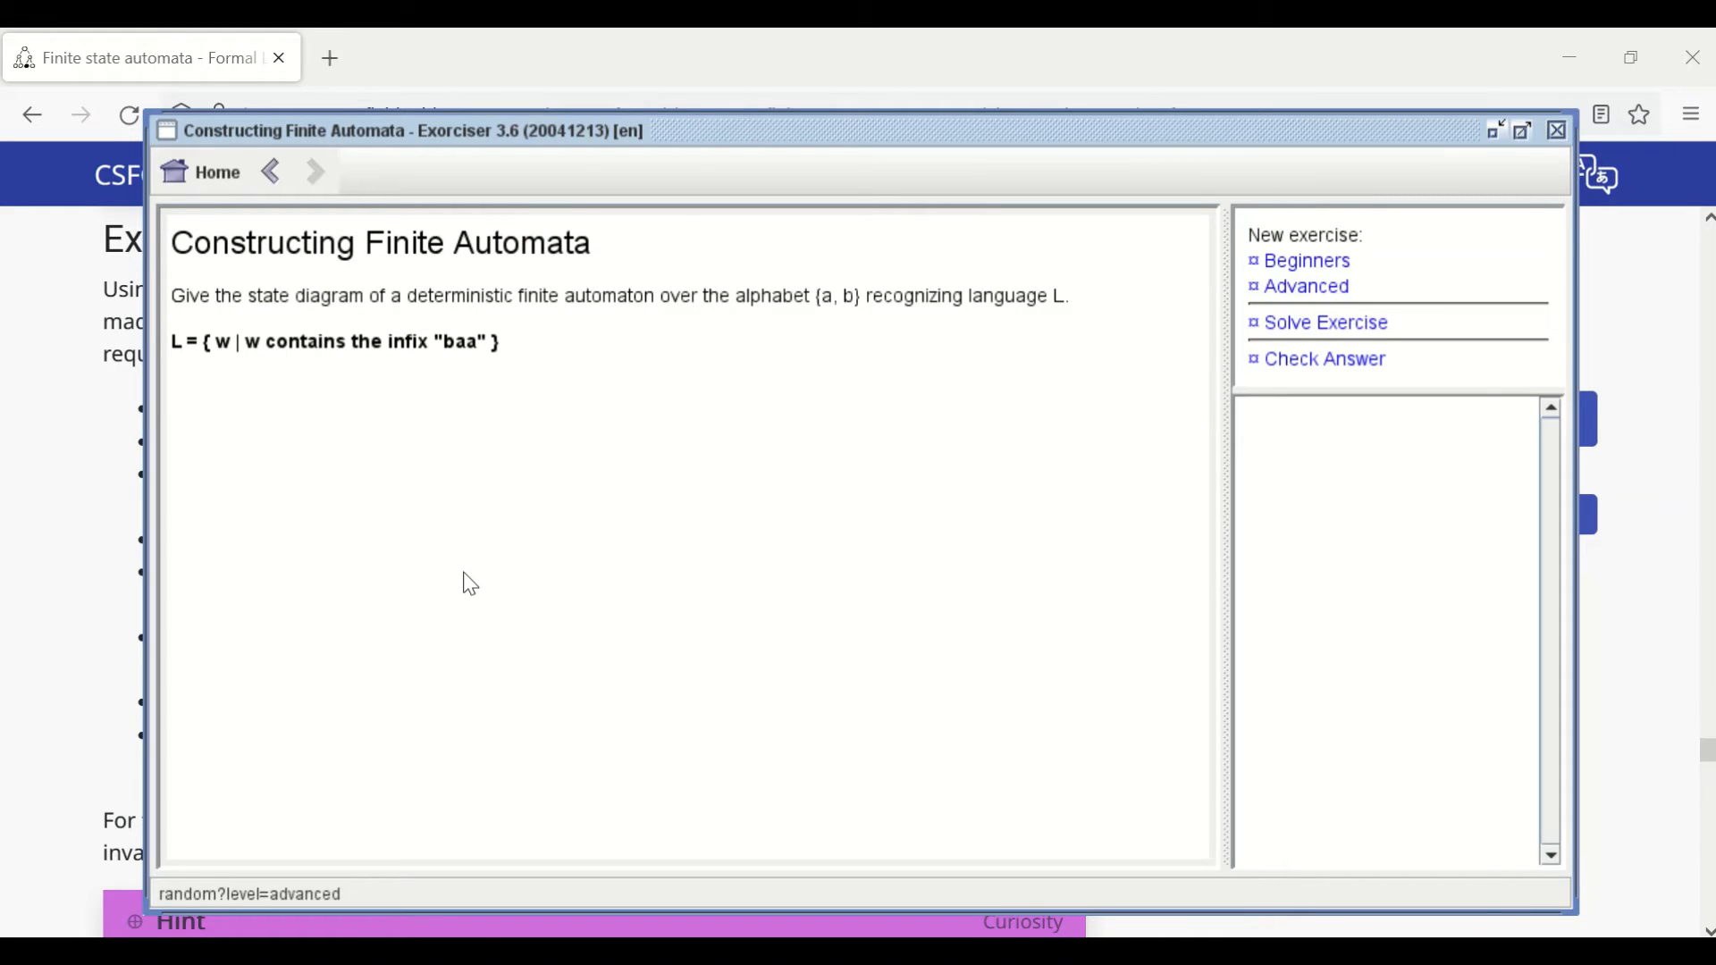
Step: In Exorciser, create start state q0 and accepting state q1, connected by an a transition from q0 to q1
click(452, 557)
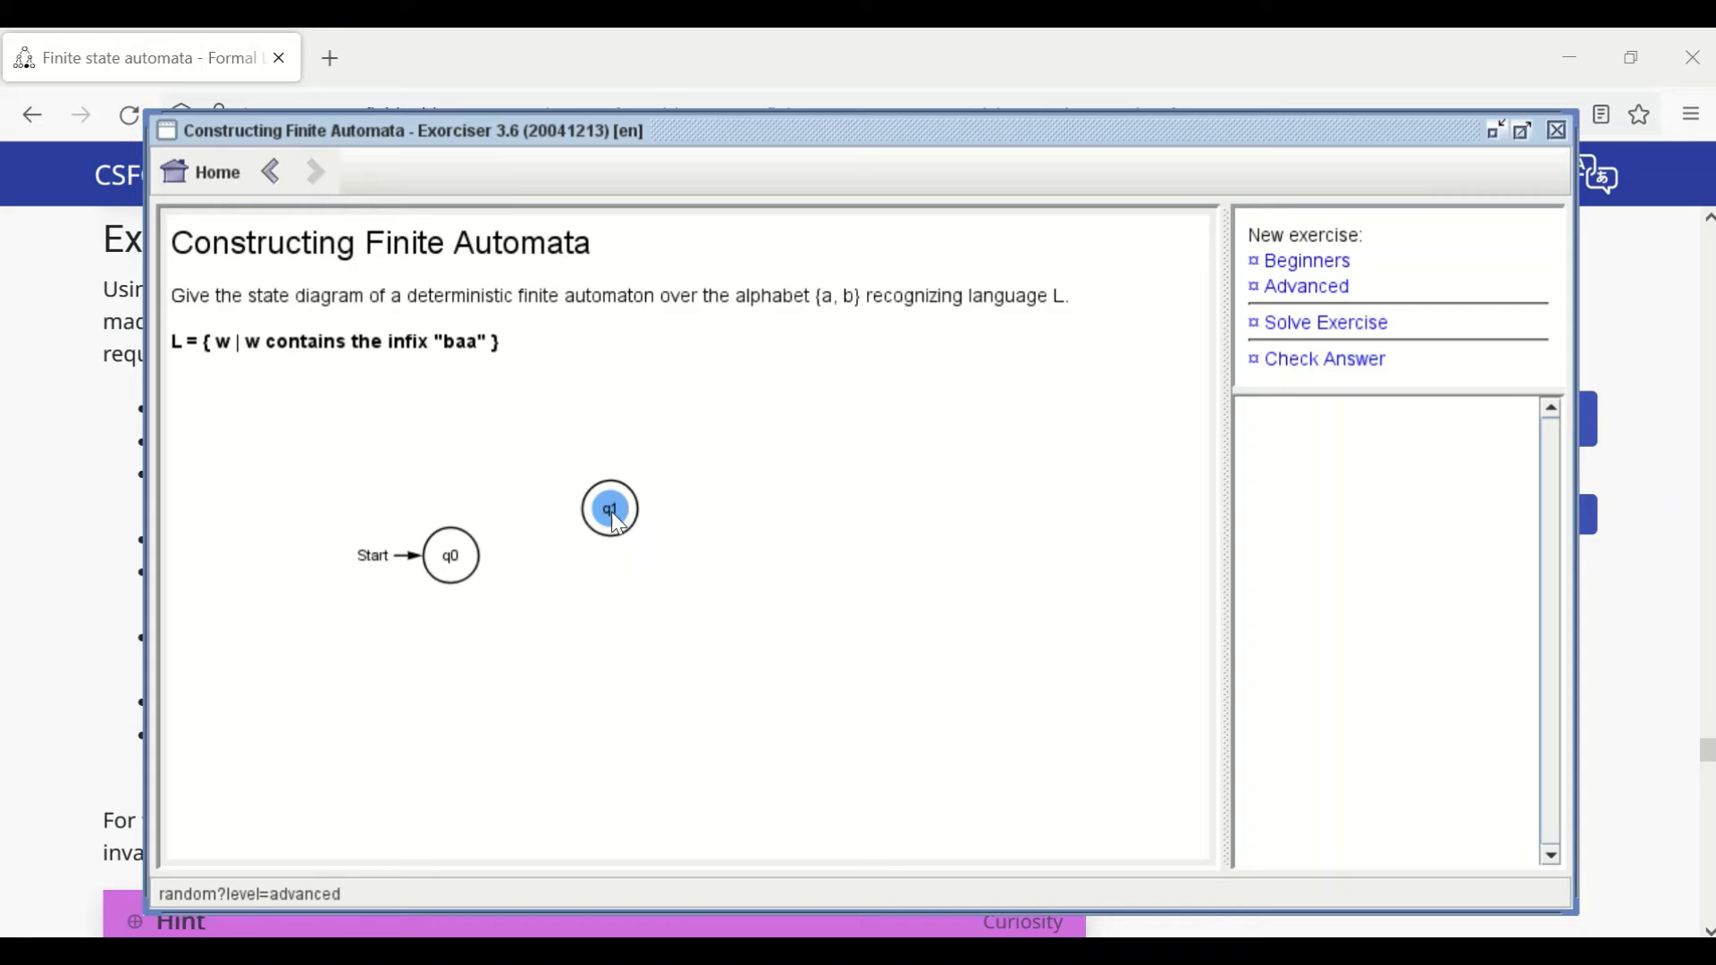
drag(474, 567, 604, 525)
click(617, 532)
right_click(617, 520)
click(657, 549)
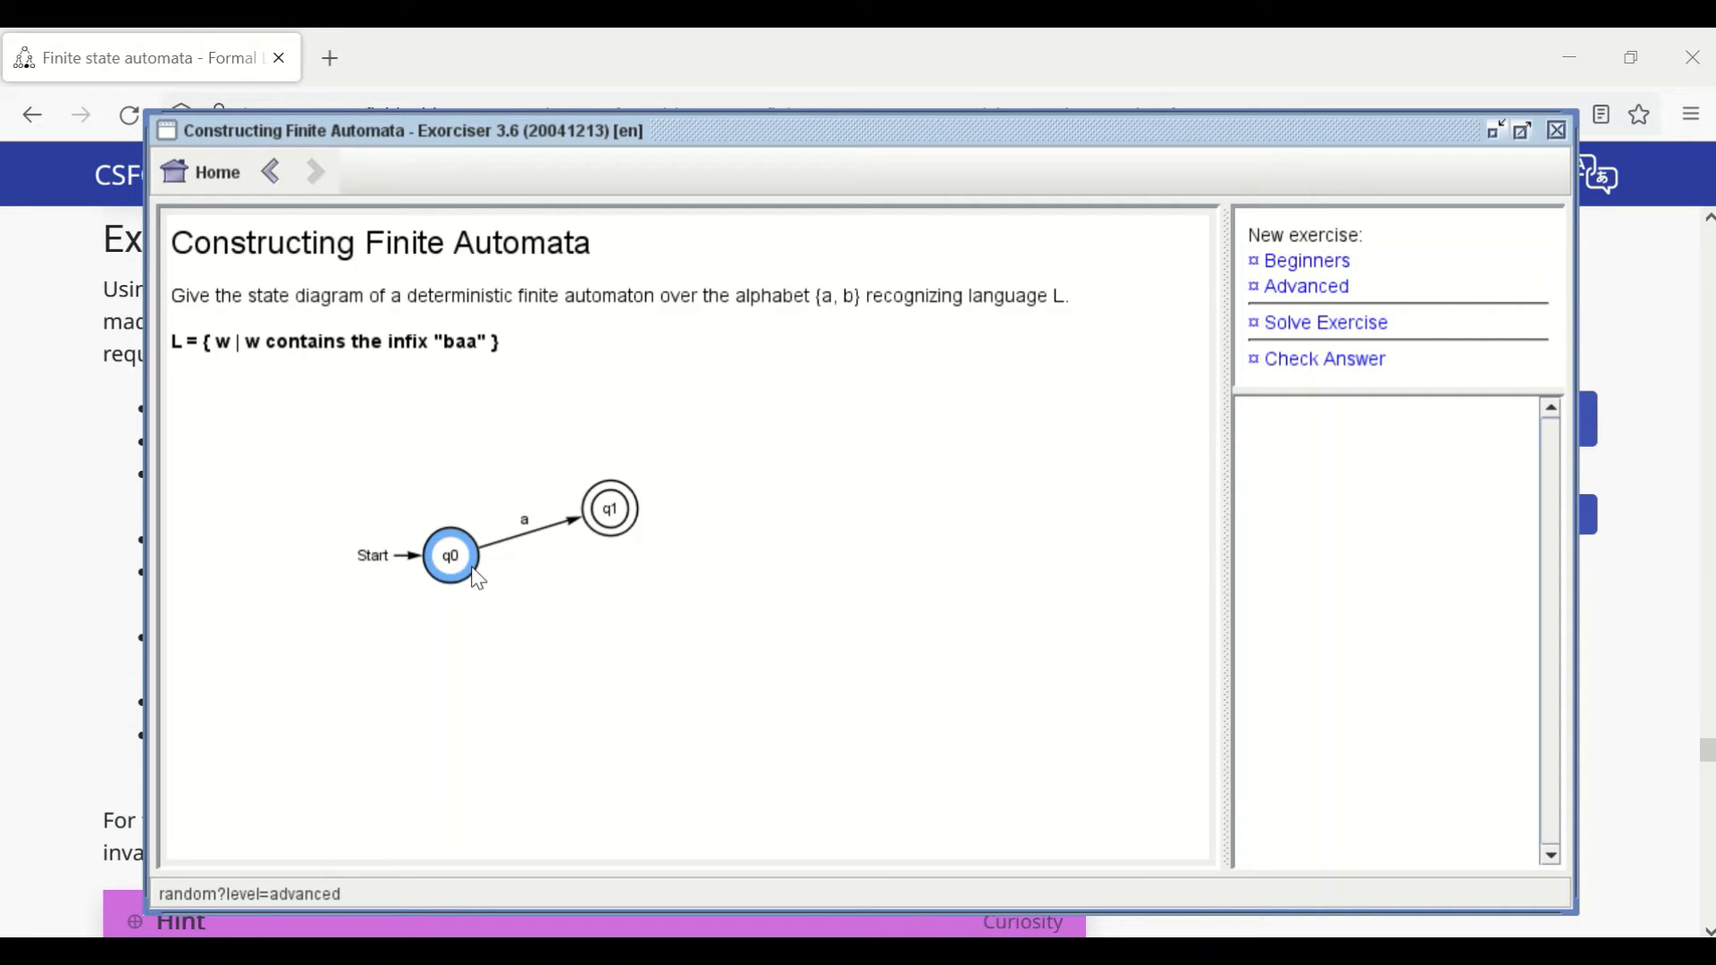
Step: Add state q2 below q1 and connect q0 to it with a b transition
click(577, 618)
drag(483, 576, 572, 615)
click(525, 652)
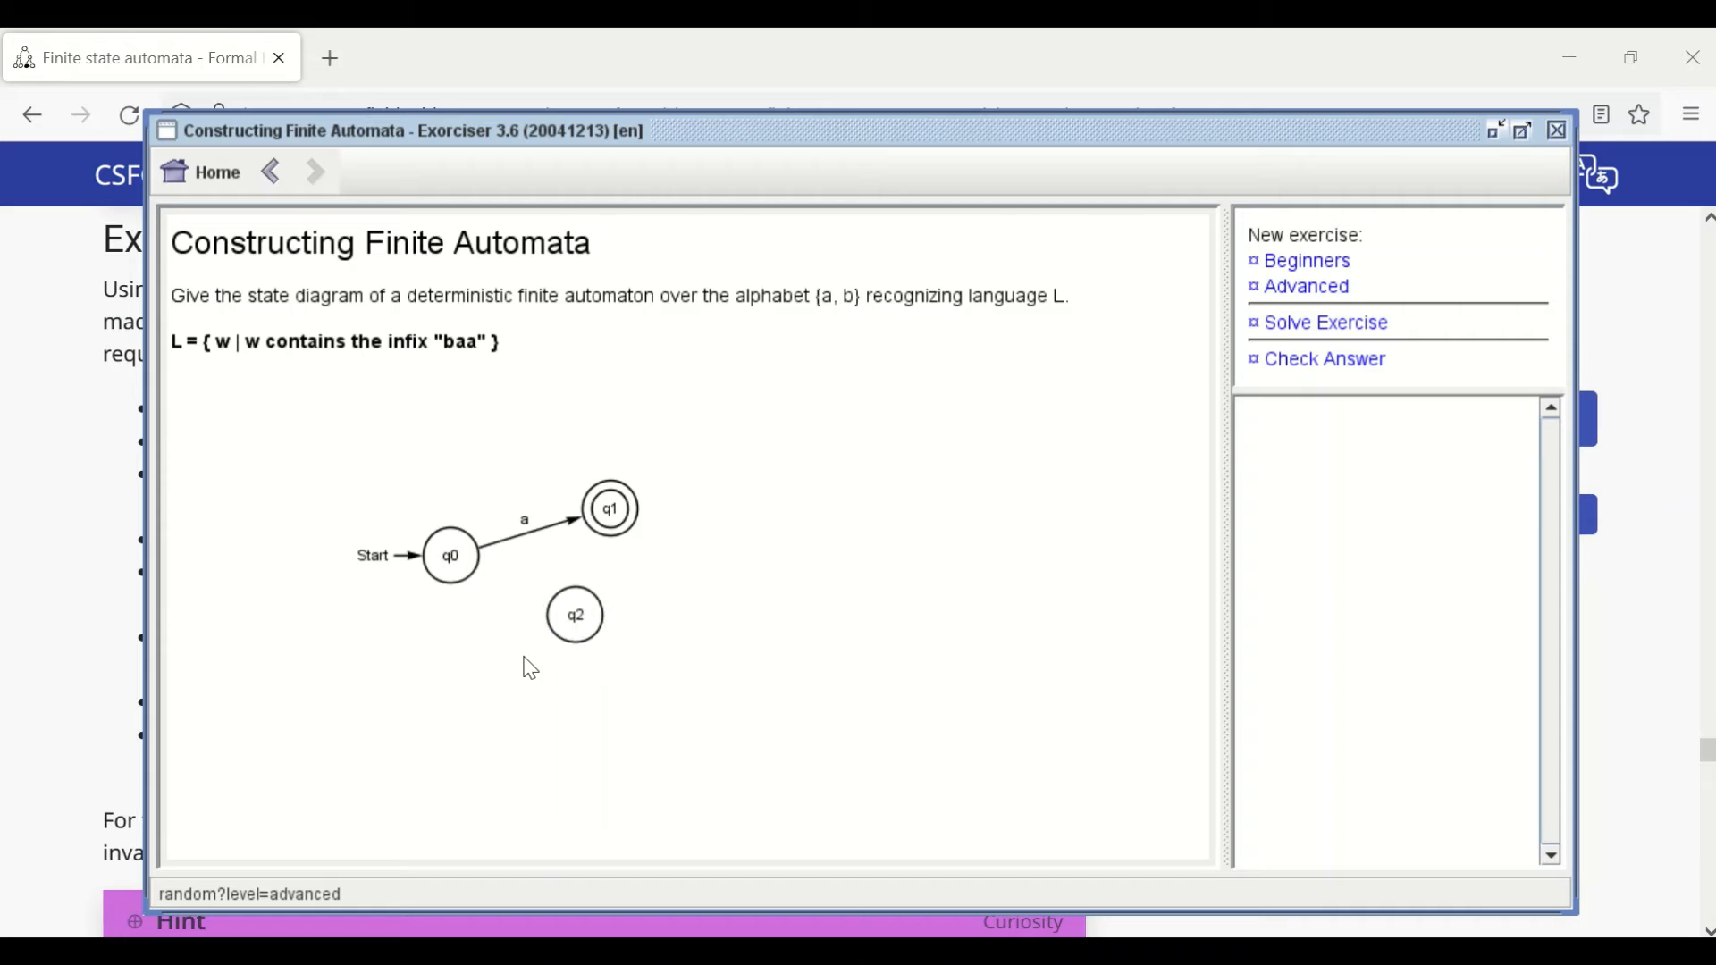
drag(472, 573, 607, 612)
click(580, 651)
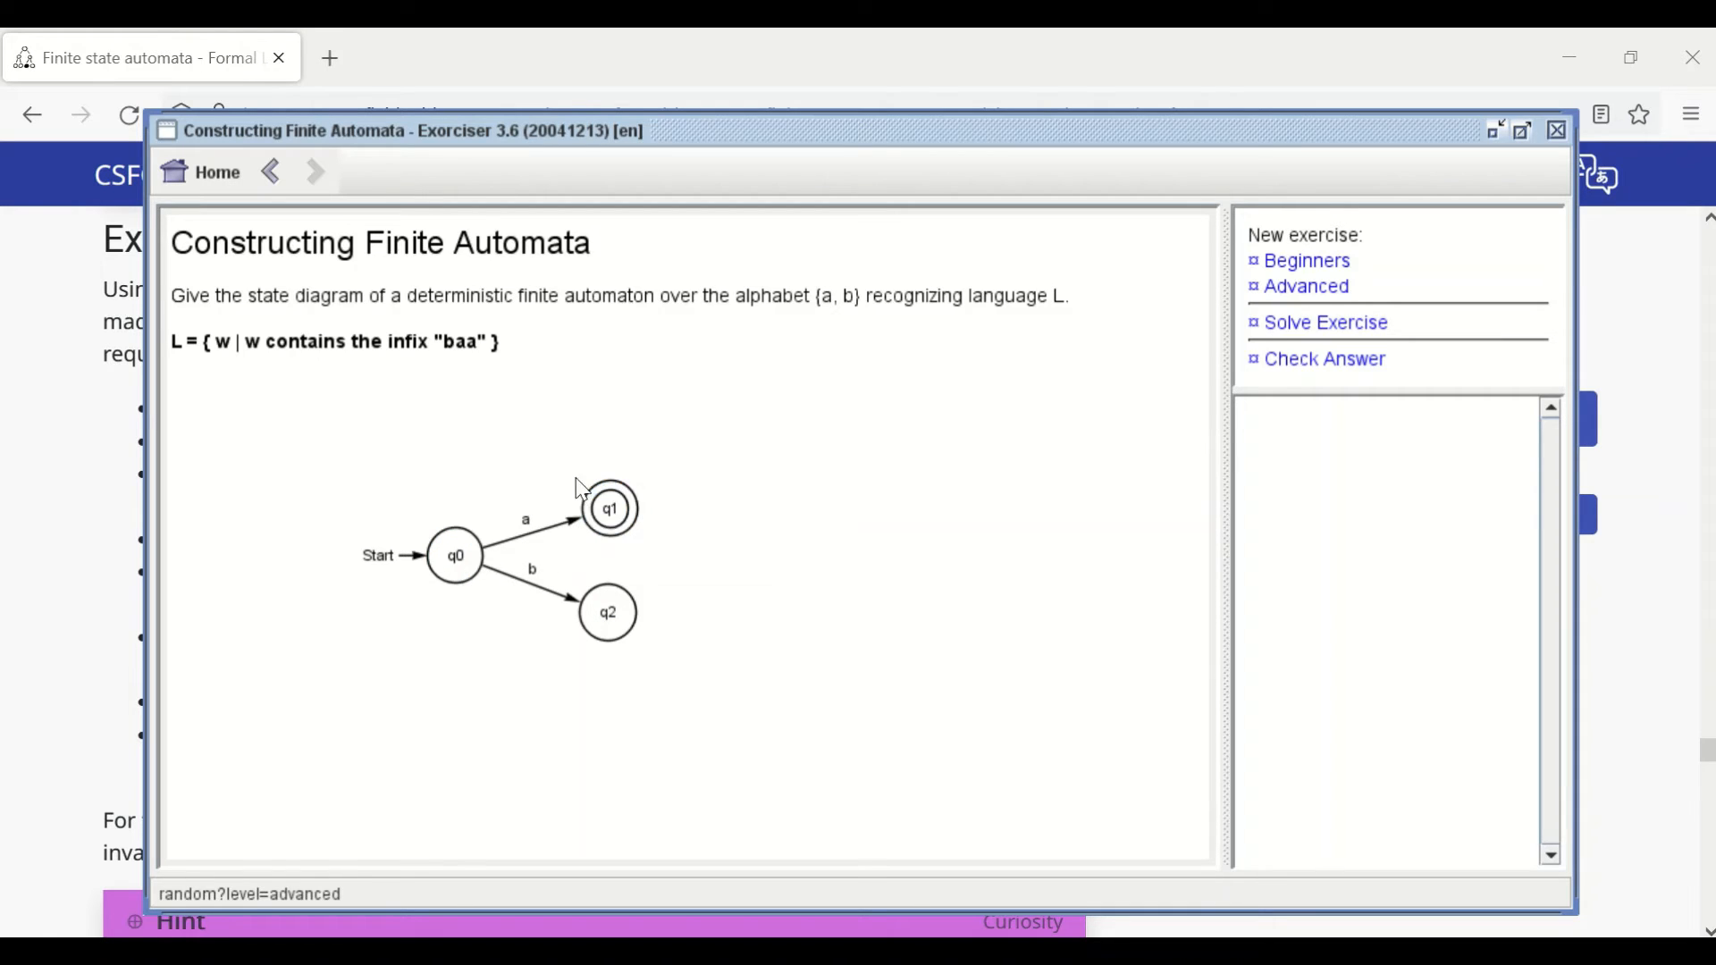
Step: Add a|b self-loops to q1 and q2, and shift q0 slightly to the right
drag(607, 466, 643, 411)
drag(636, 495, 636, 496)
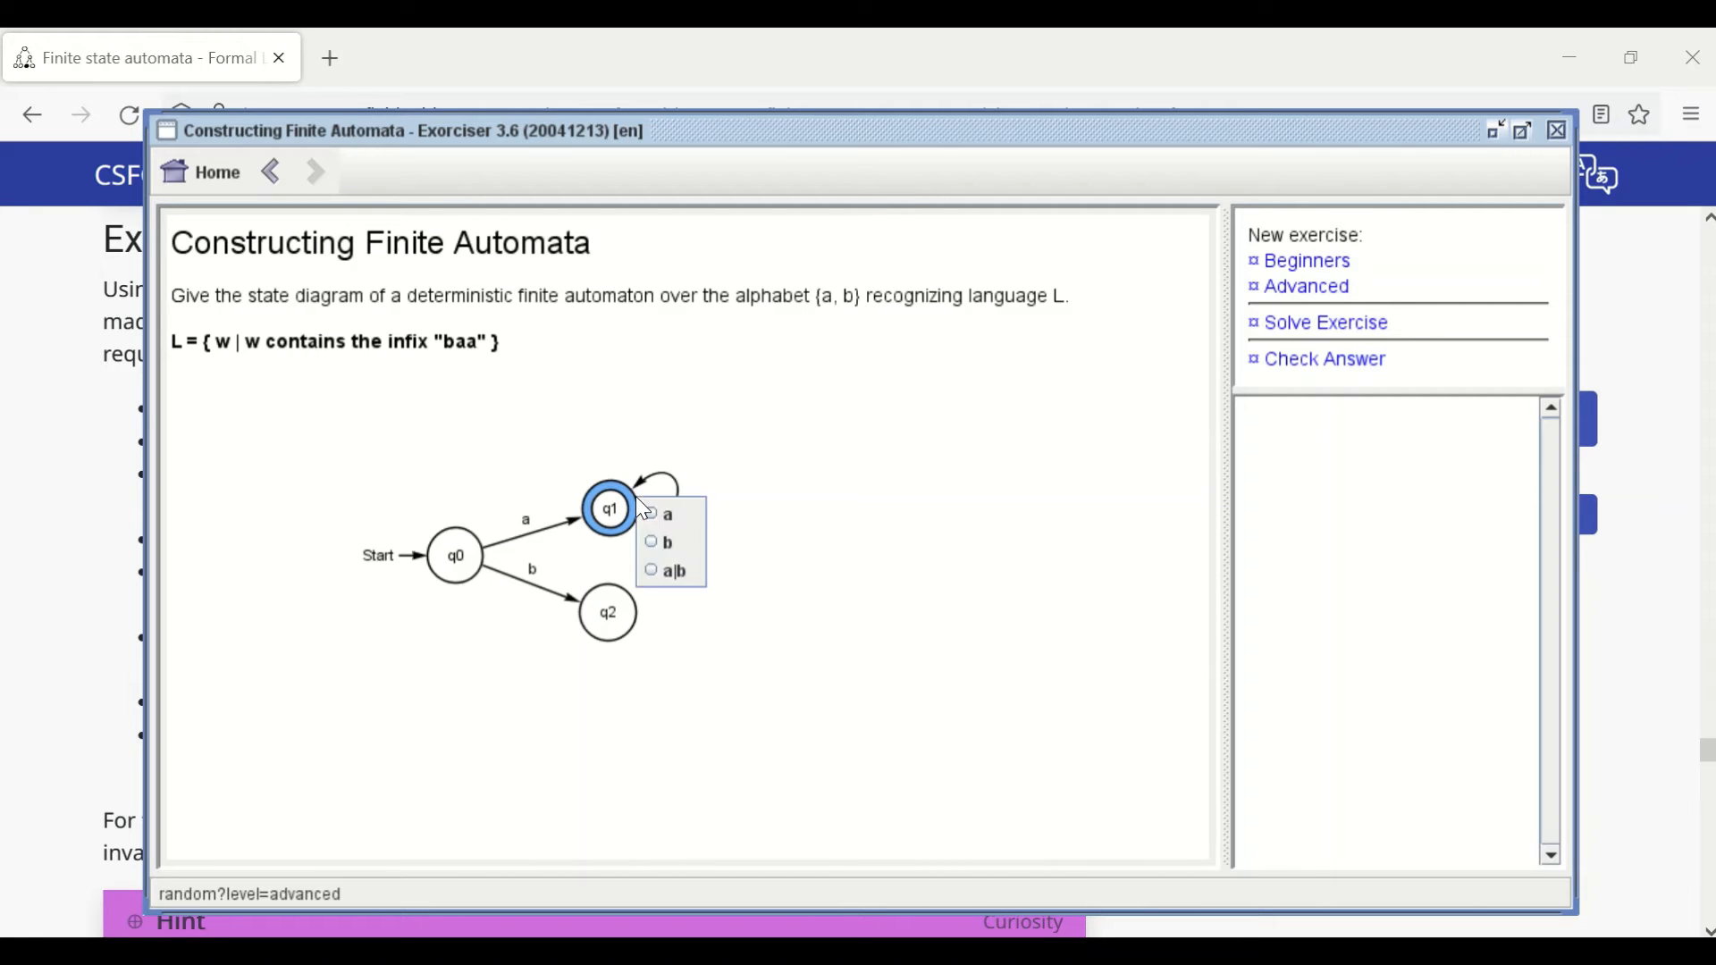
click(660, 561)
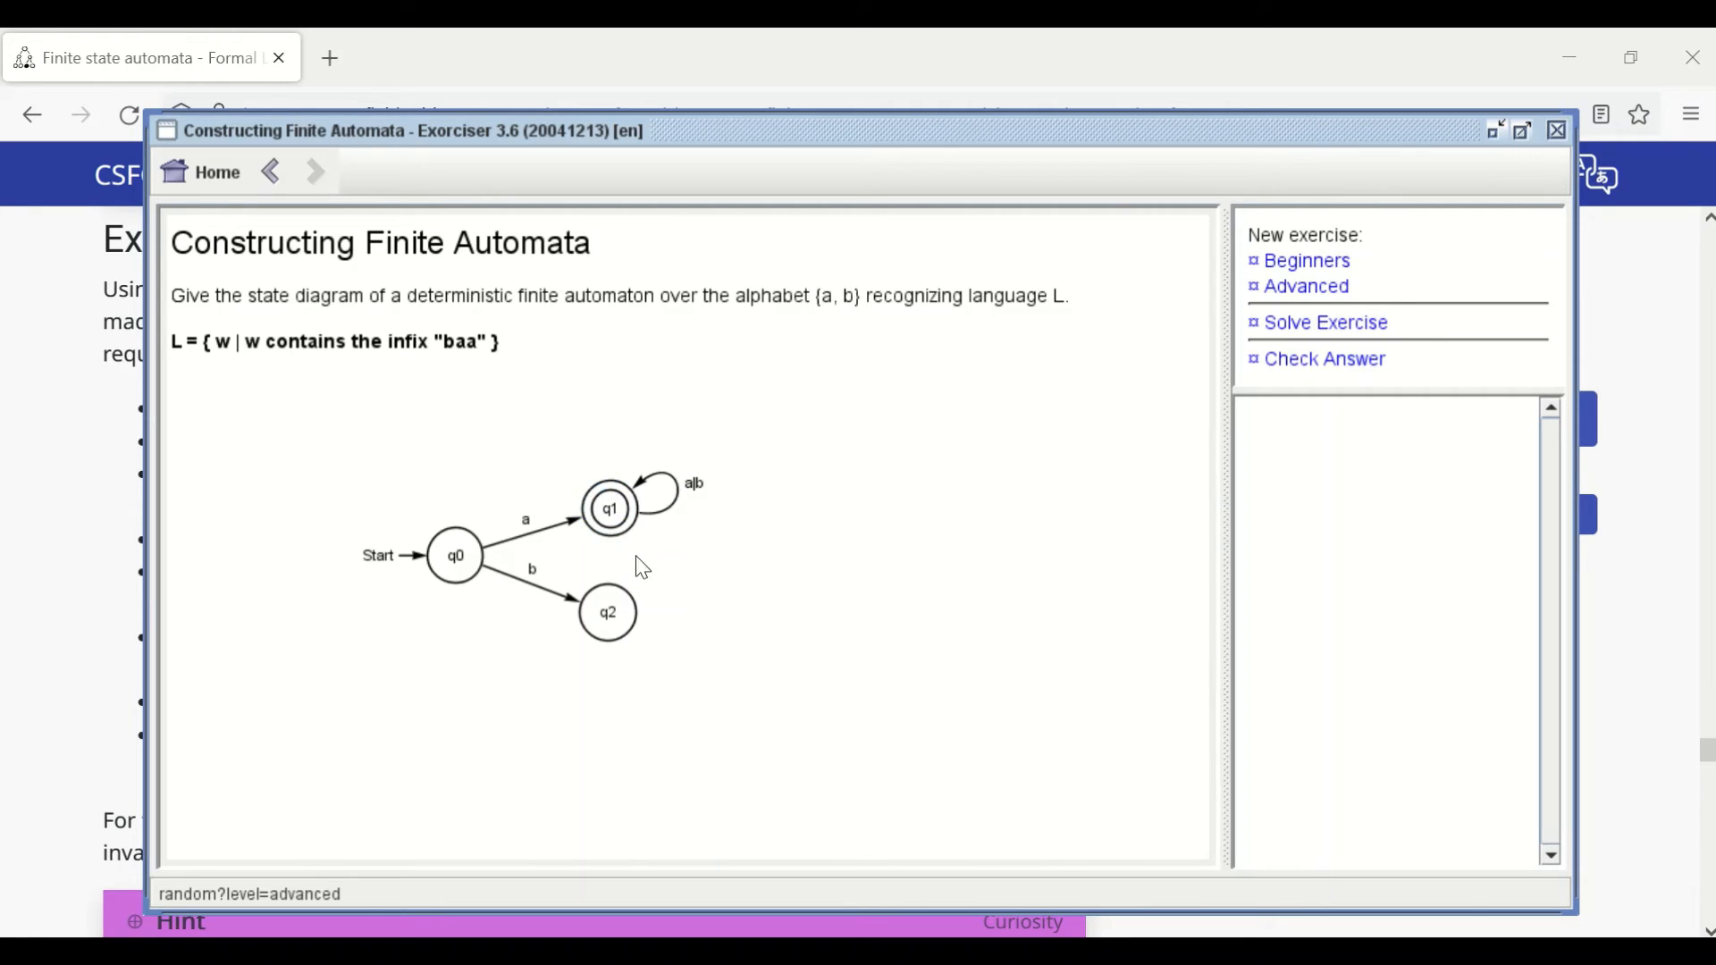
mouse_move(632, 626)
mouse_down()
mouse_move(693, 601)
mouse_move(674, 579)
mouse_move(691, 569)
mouse_move(634, 603)
mouse_up()
click(668, 678)
drag(457, 549, 474, 549)
Step: Review the challenge list in the browser, return to Exorciser and turn on Track input with an empty input string
click(124, 528)
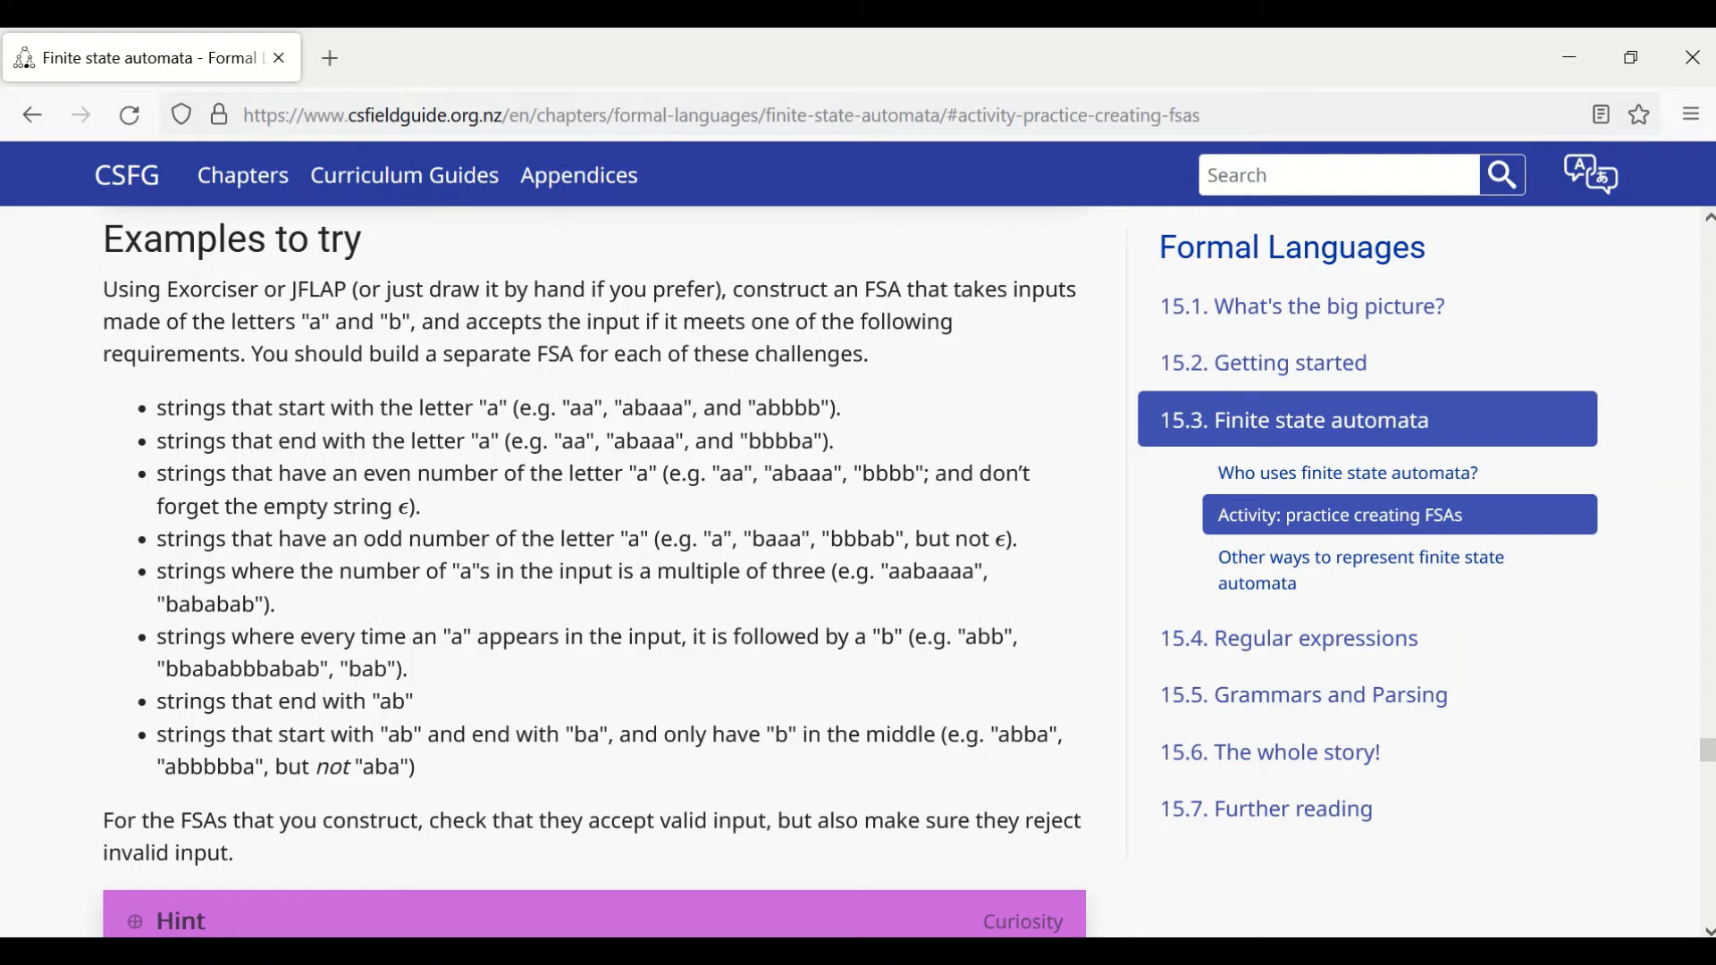
key(alt+Tab)
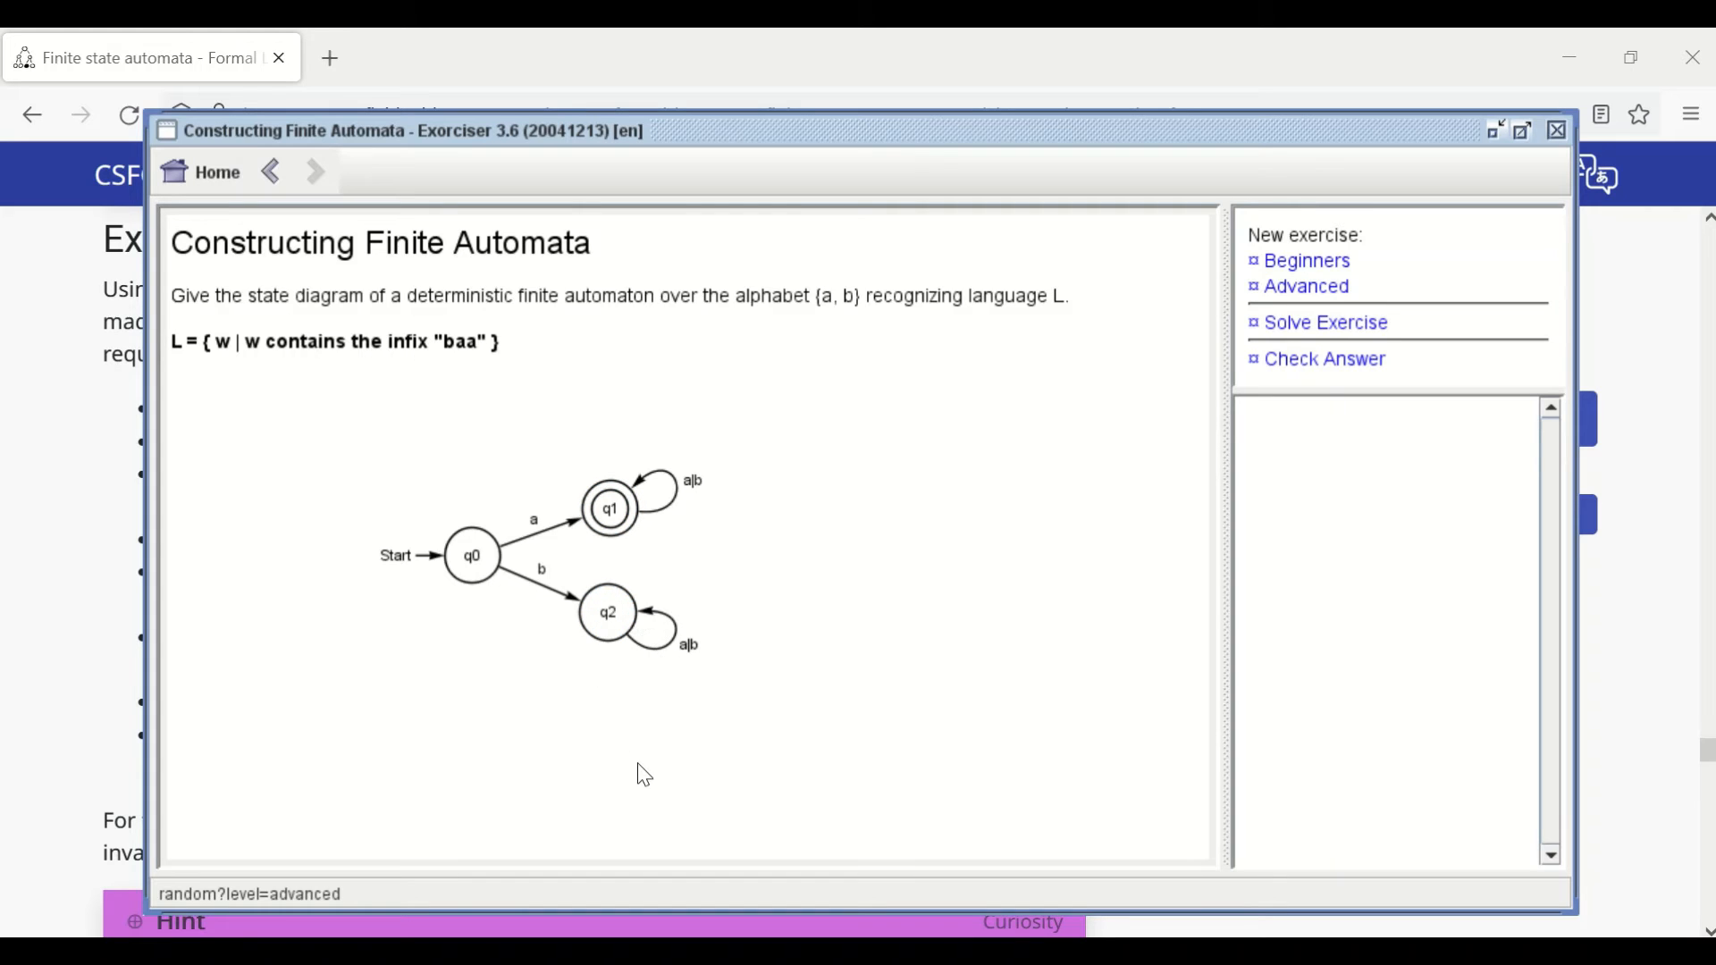
right_click(818, 483)
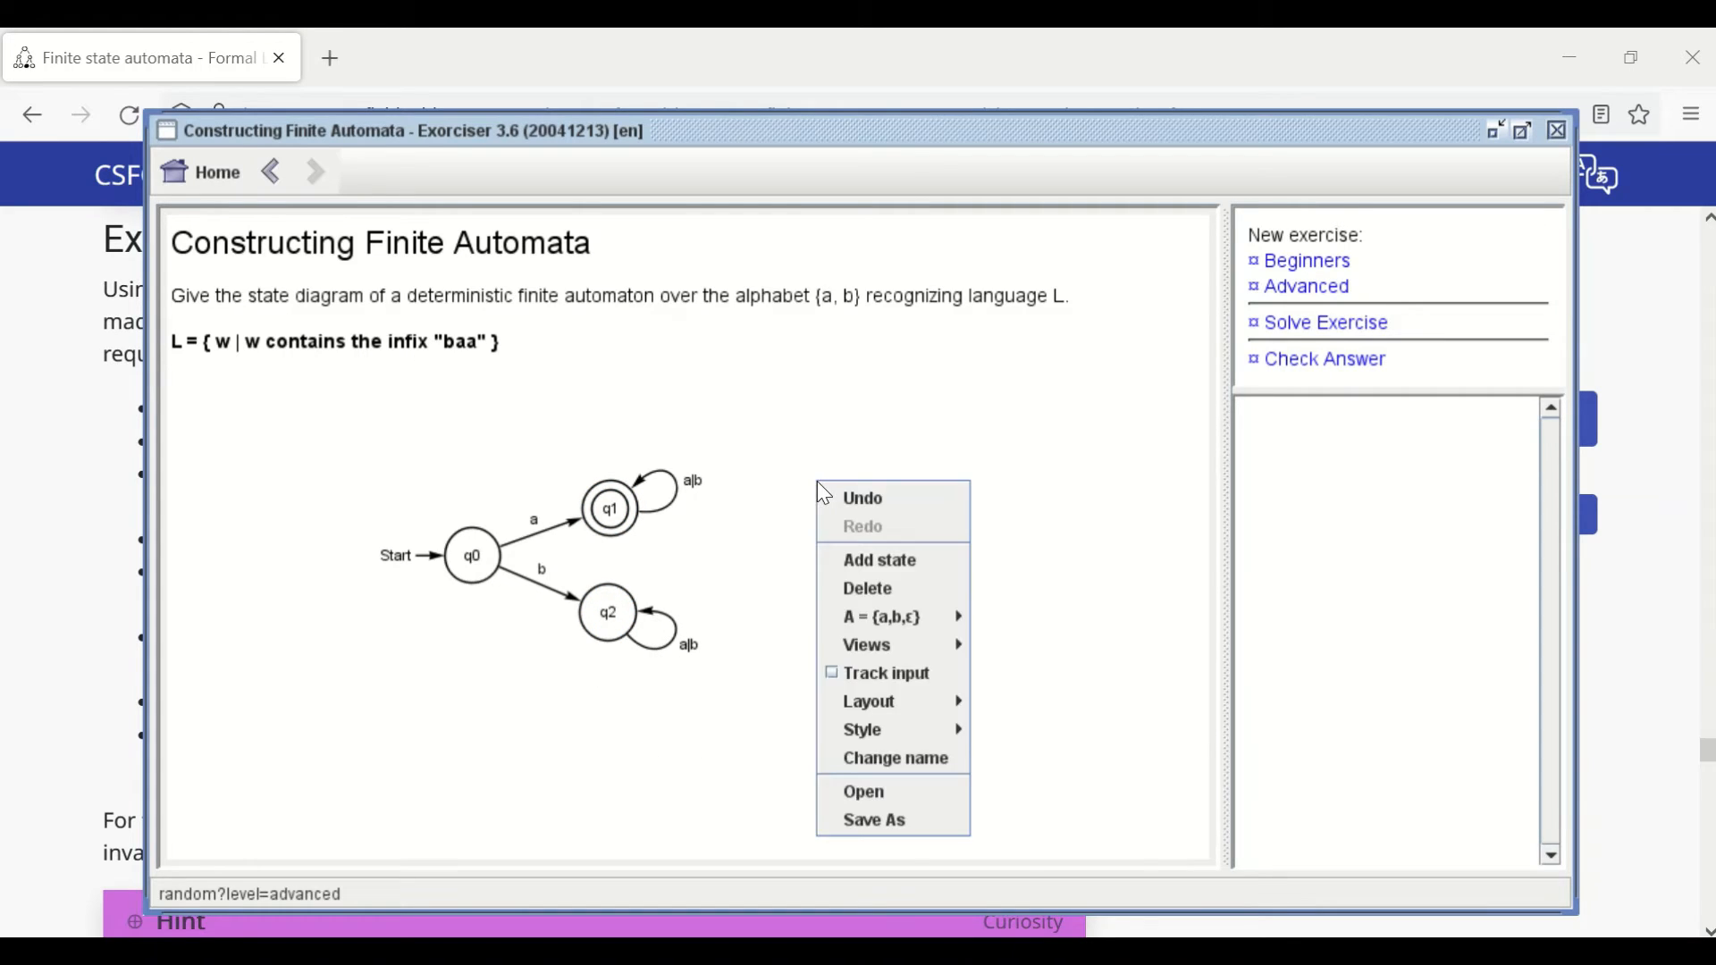
click(832, 673)
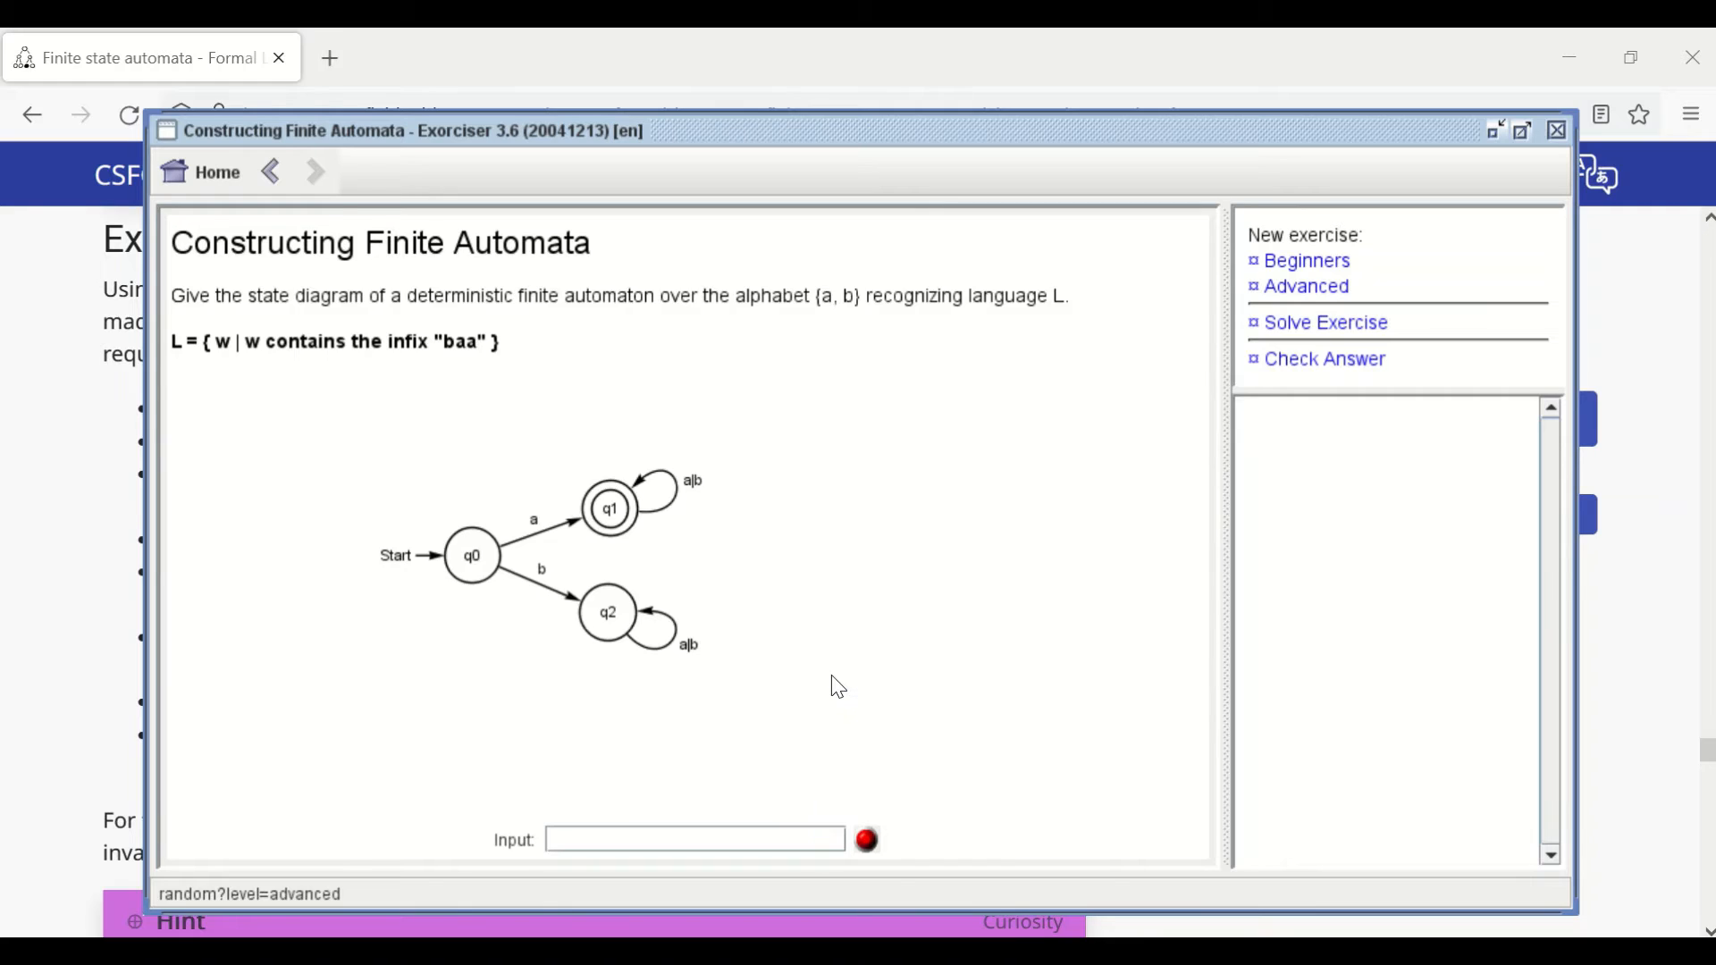
click(611, 837)
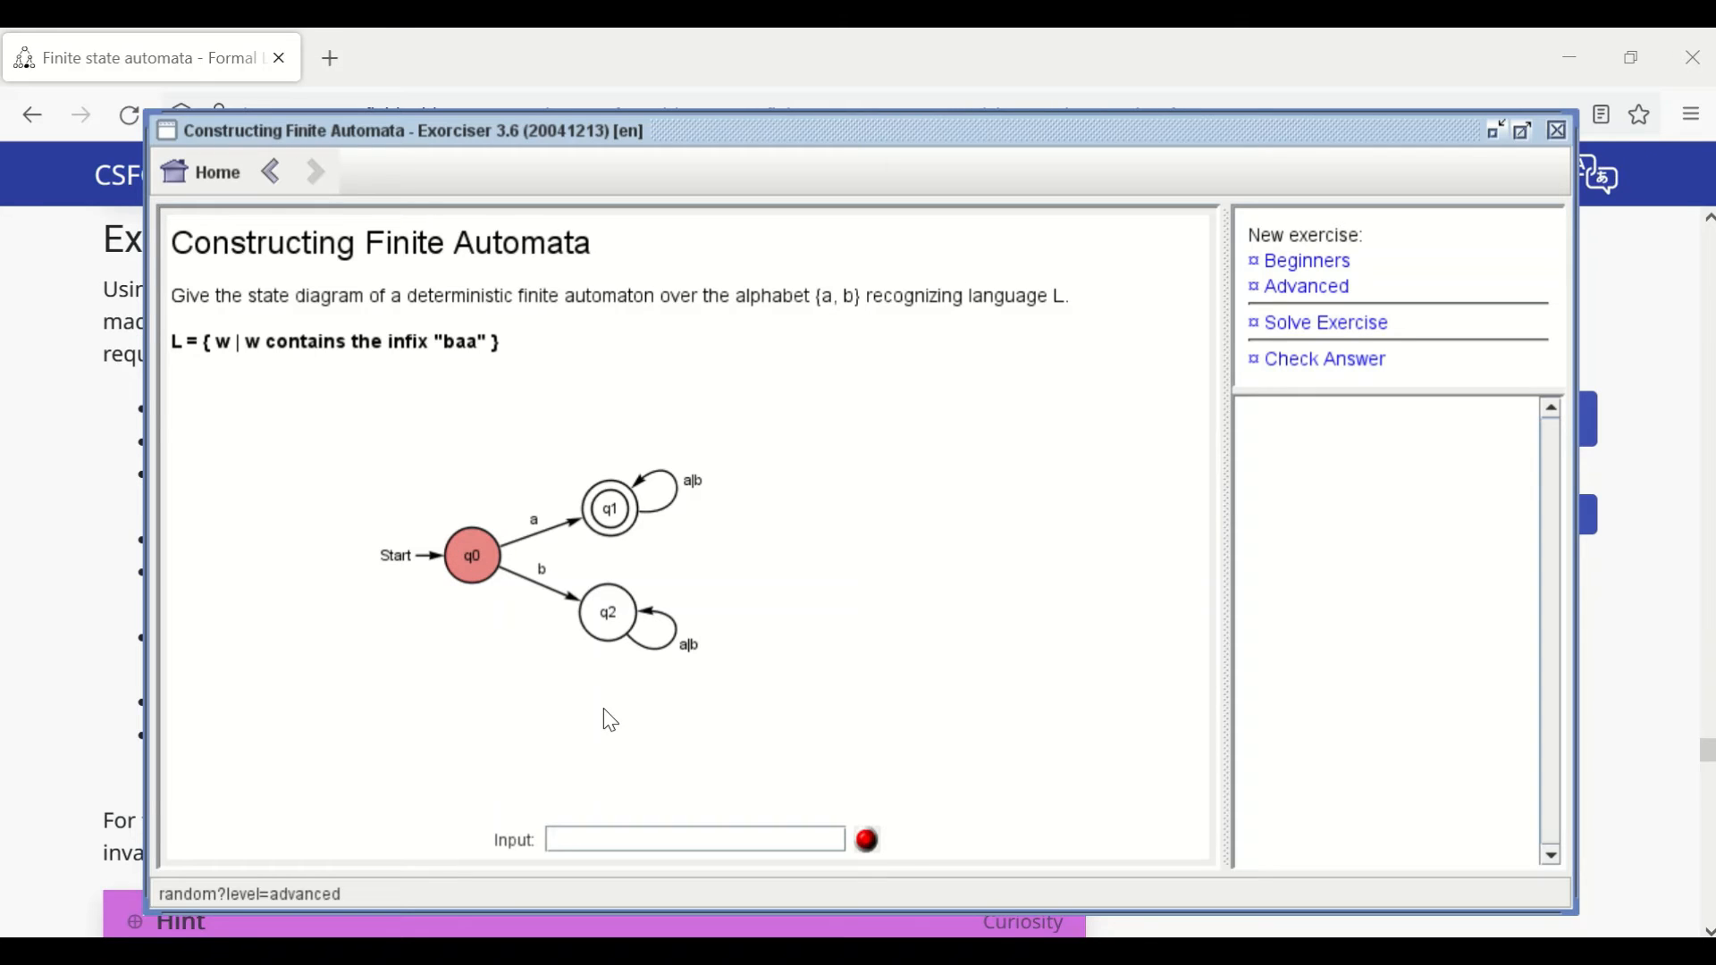
Step: Trace the input aa, extend it with a long mixture of b and a symbols, and clear the input
text(aa)
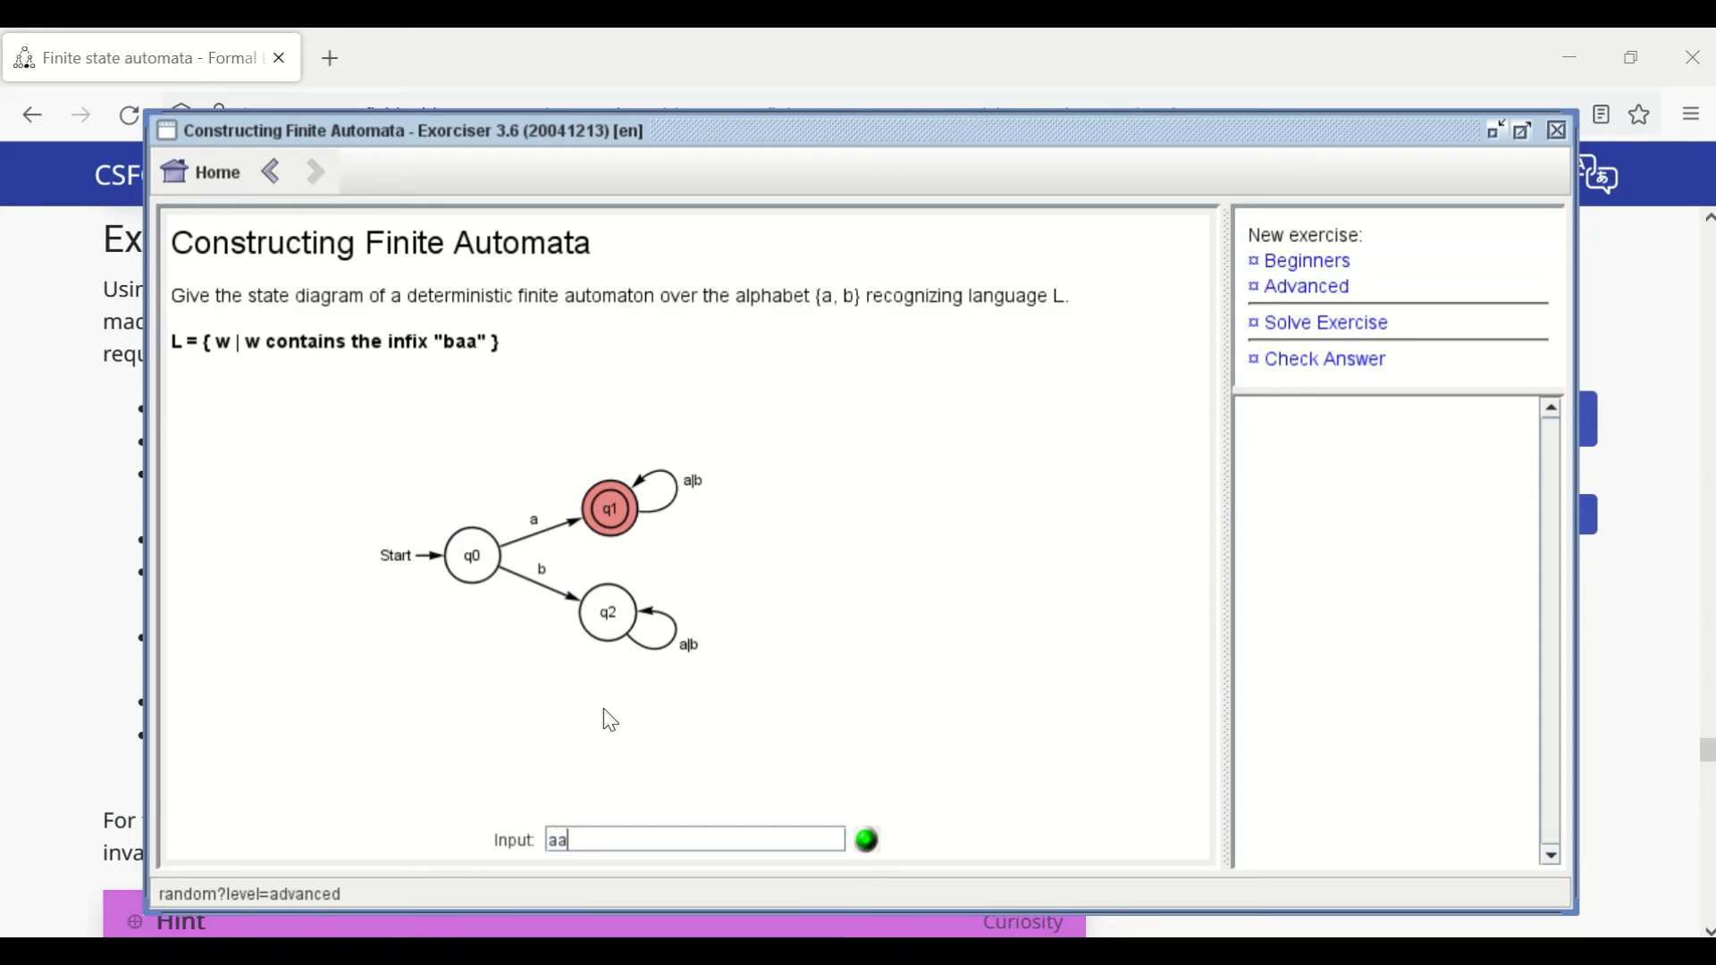
text(babababababaabababa)
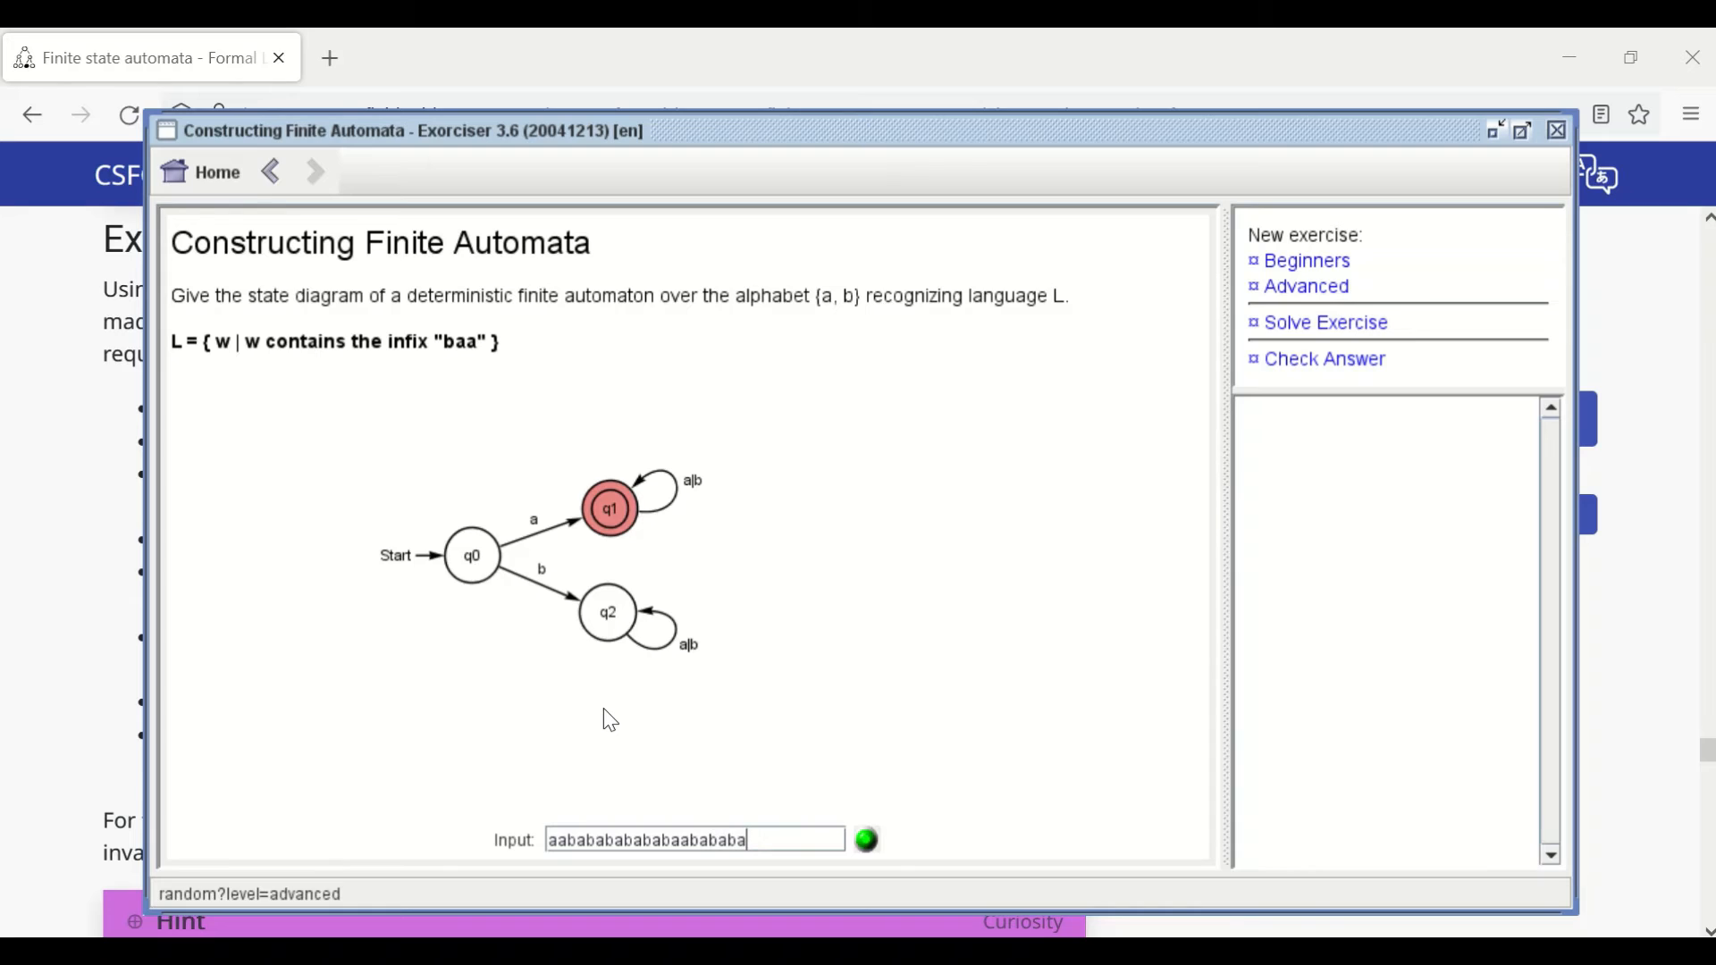
key(BackSpace)
key(BackSpace)
key(BackSpace)
key(BackSpace)
key(BackSpace)
key(BackSpace)
key(BackSpace)
key(BackSpace)
key(BackSpace)
key(BackSpace)
key(BackSpace)
key(BackSpace)
key(BackSpace)
key(BackSpace)
key(BackSpace)
key(BackSpace)
key(BackSpace)
key(BackSpace)
key(BackSpace)
key(BackSpace)
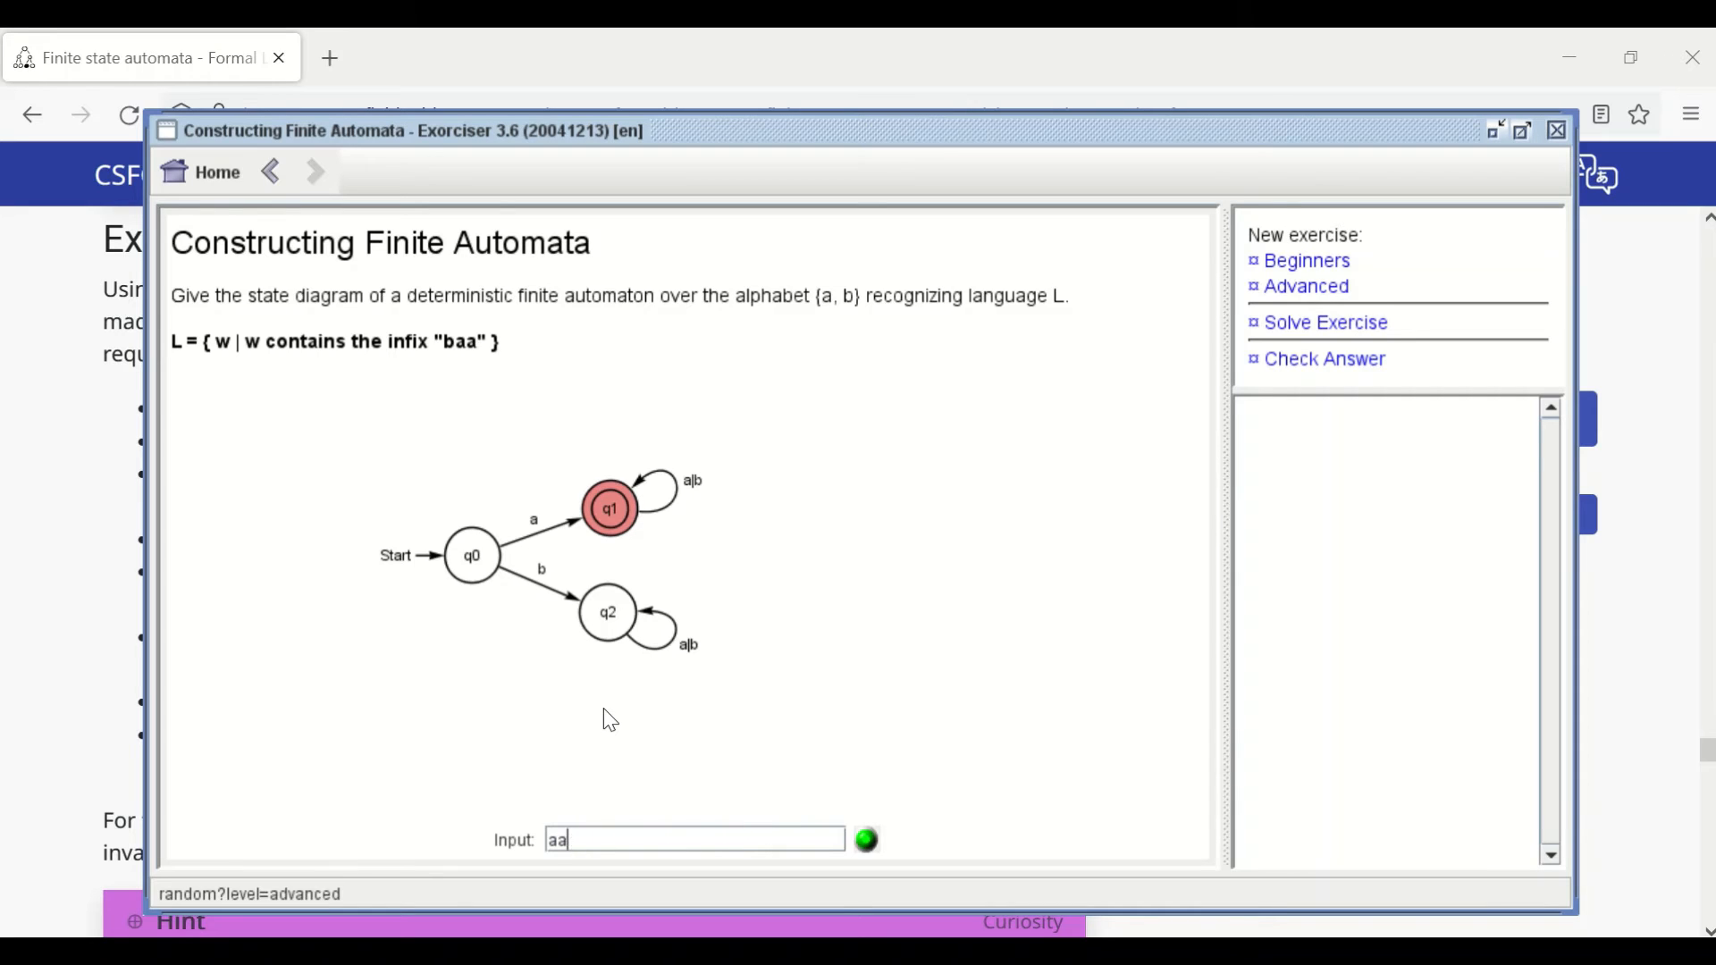
Step: Trace the input b, extend it with a long mixture of a and b symbols, and clear the input
text(b)
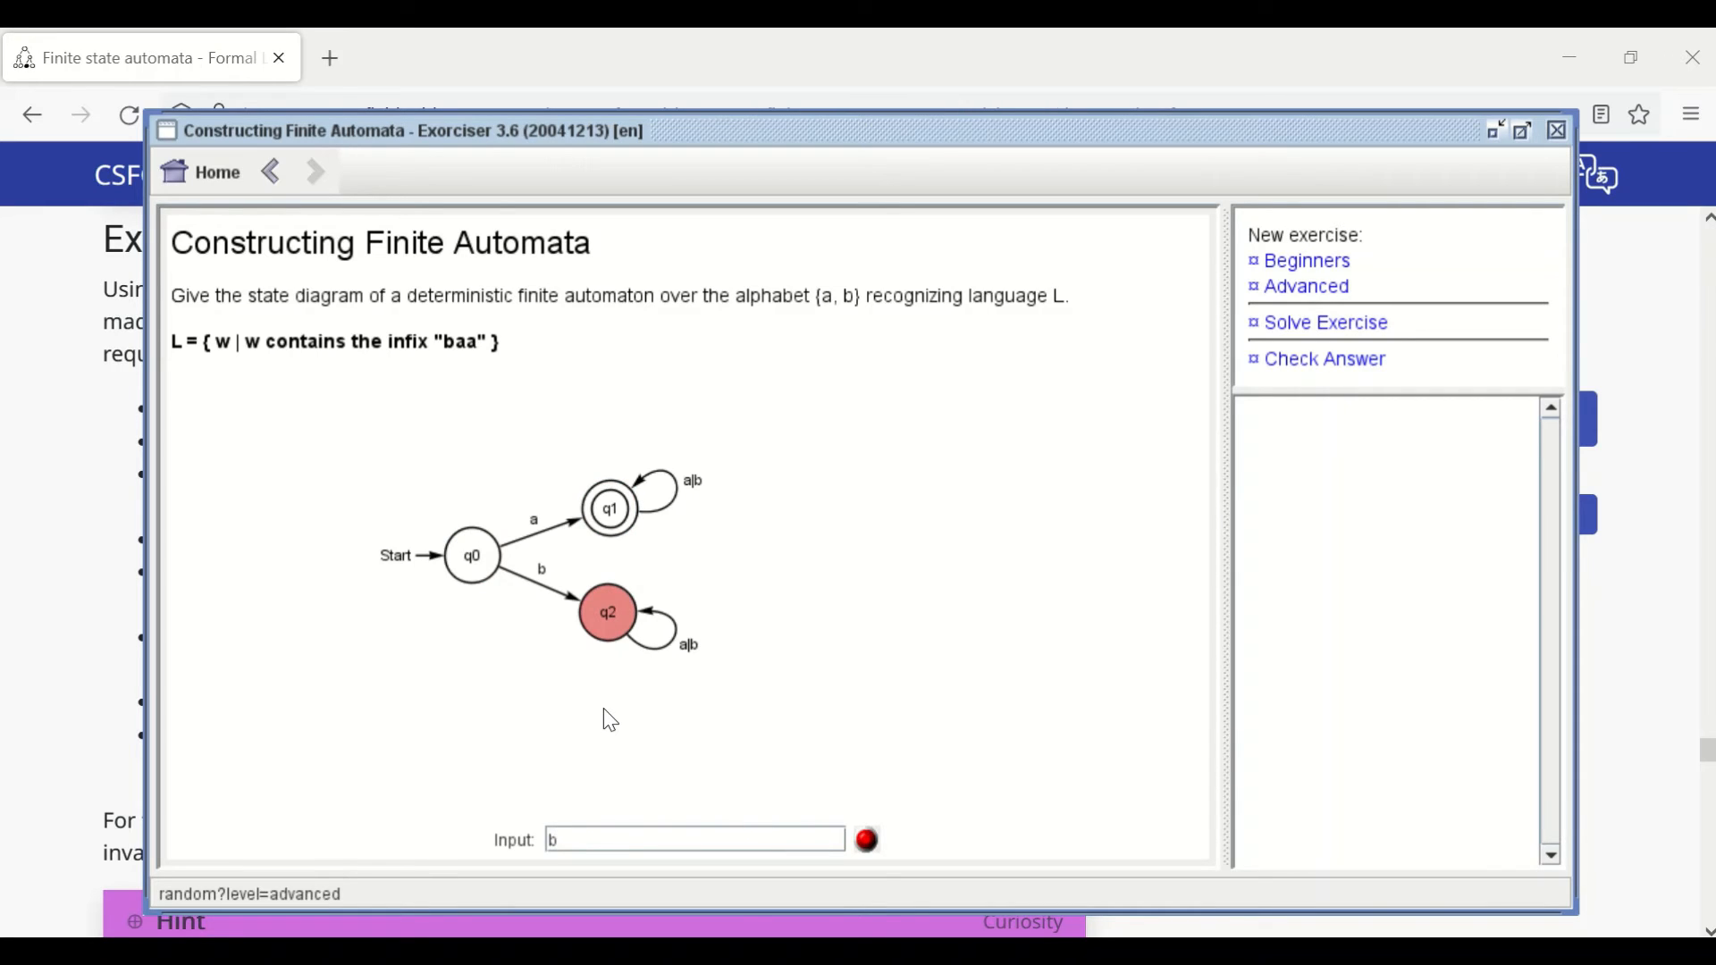
text(abababaababababab)
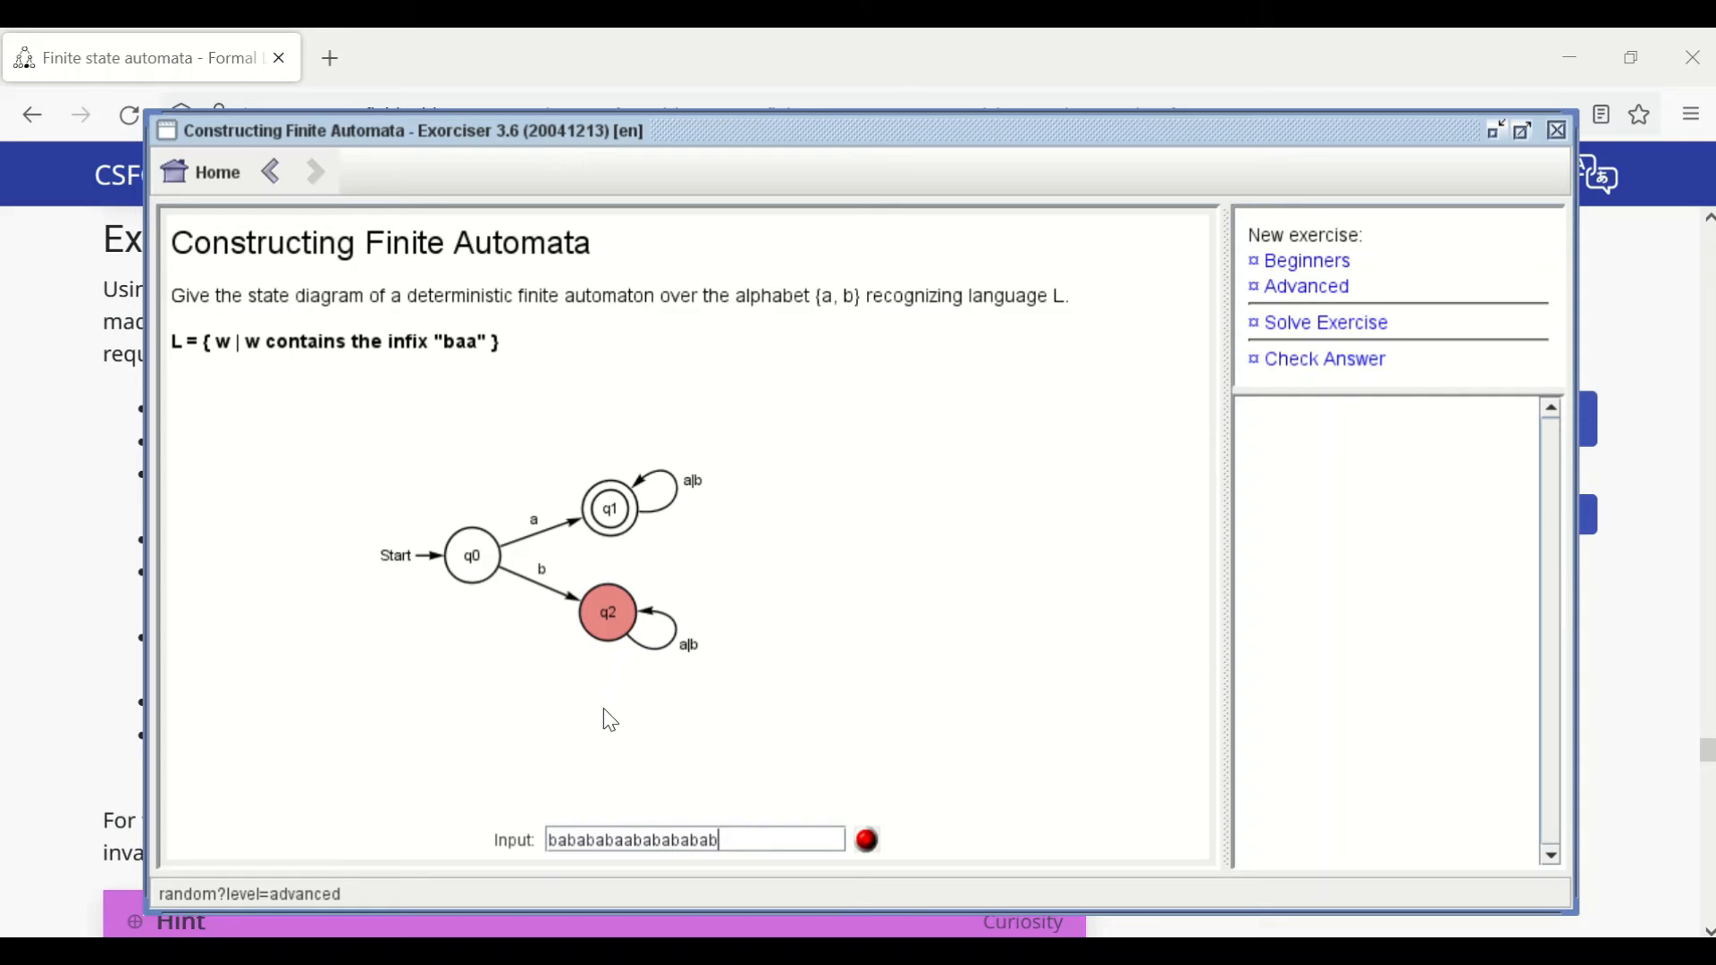
key(BackSpace)
key(BackSpace)
key(BackSpace)
key(BackSpace)
key(BackSpace)
key(BackSpace)
key(BackSpace)
key(BackSpace)
key(BackSpace)
key(BackSpace)
key(BackSpace)
key(BackSpace)
key(BackSpace)
key(BackSpace)
key(BackSpace)
key(BackSpace)
key(BackSpace)
key(BackSpace)
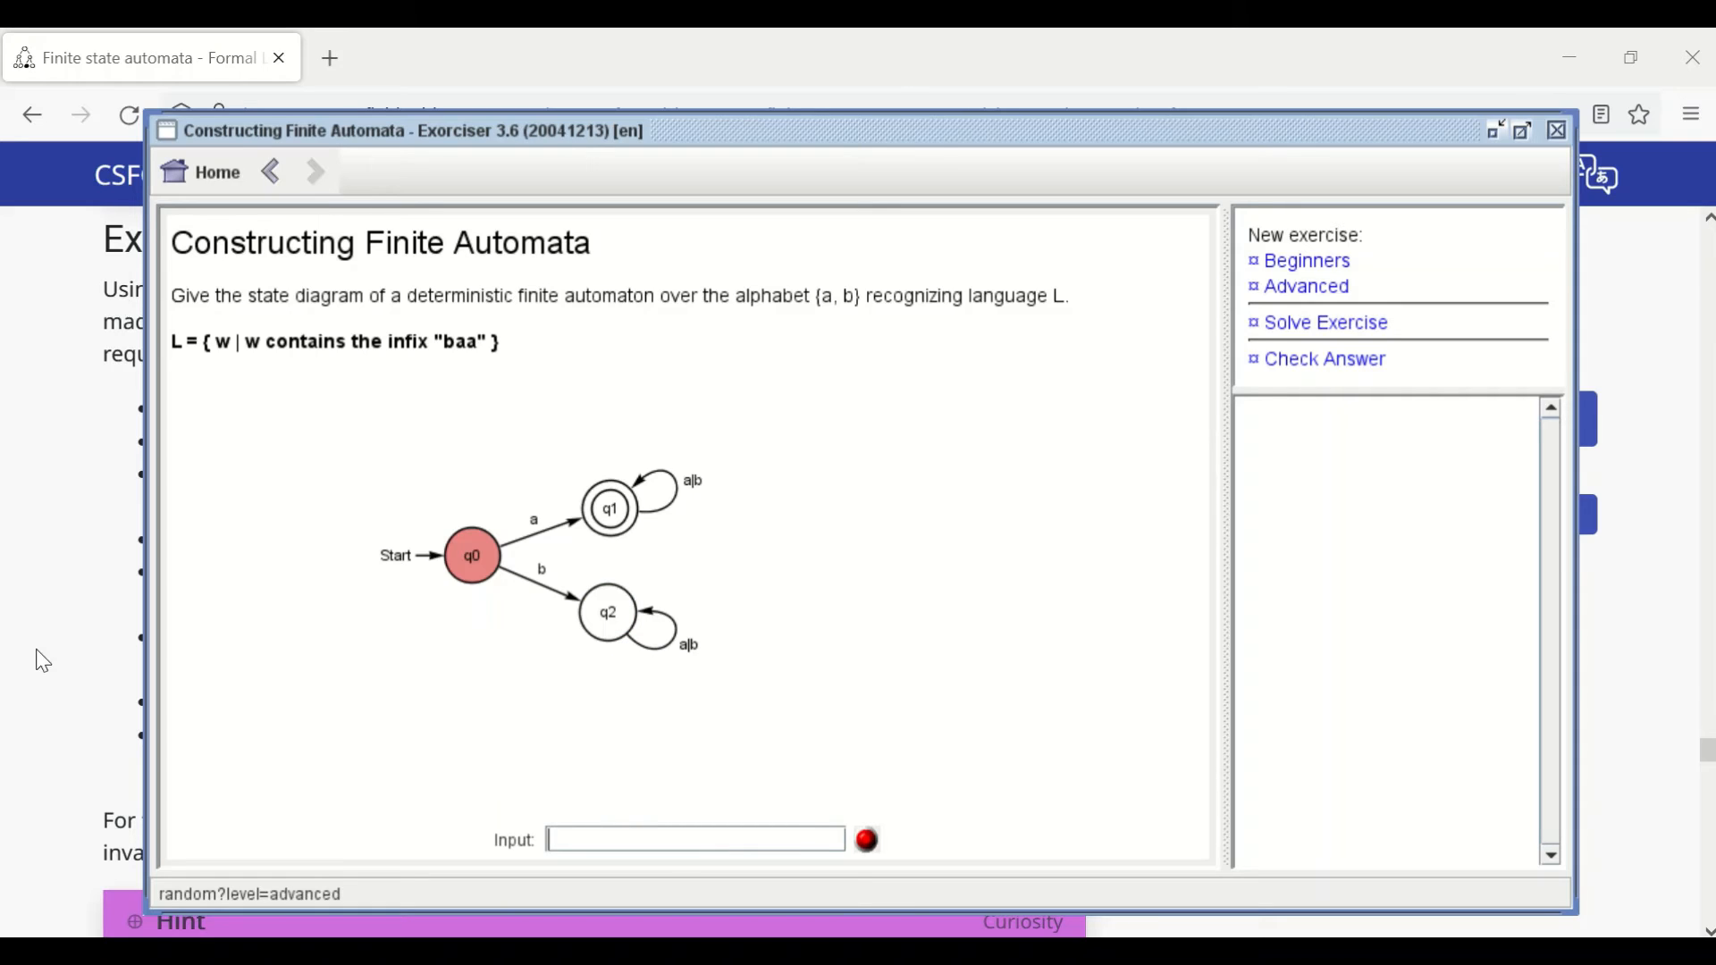
Step: In the browser, examine the remaining Examples to try challenges, from strings ending with "a" to those starting with "ab" and ending with "ba"
click(40, 647)
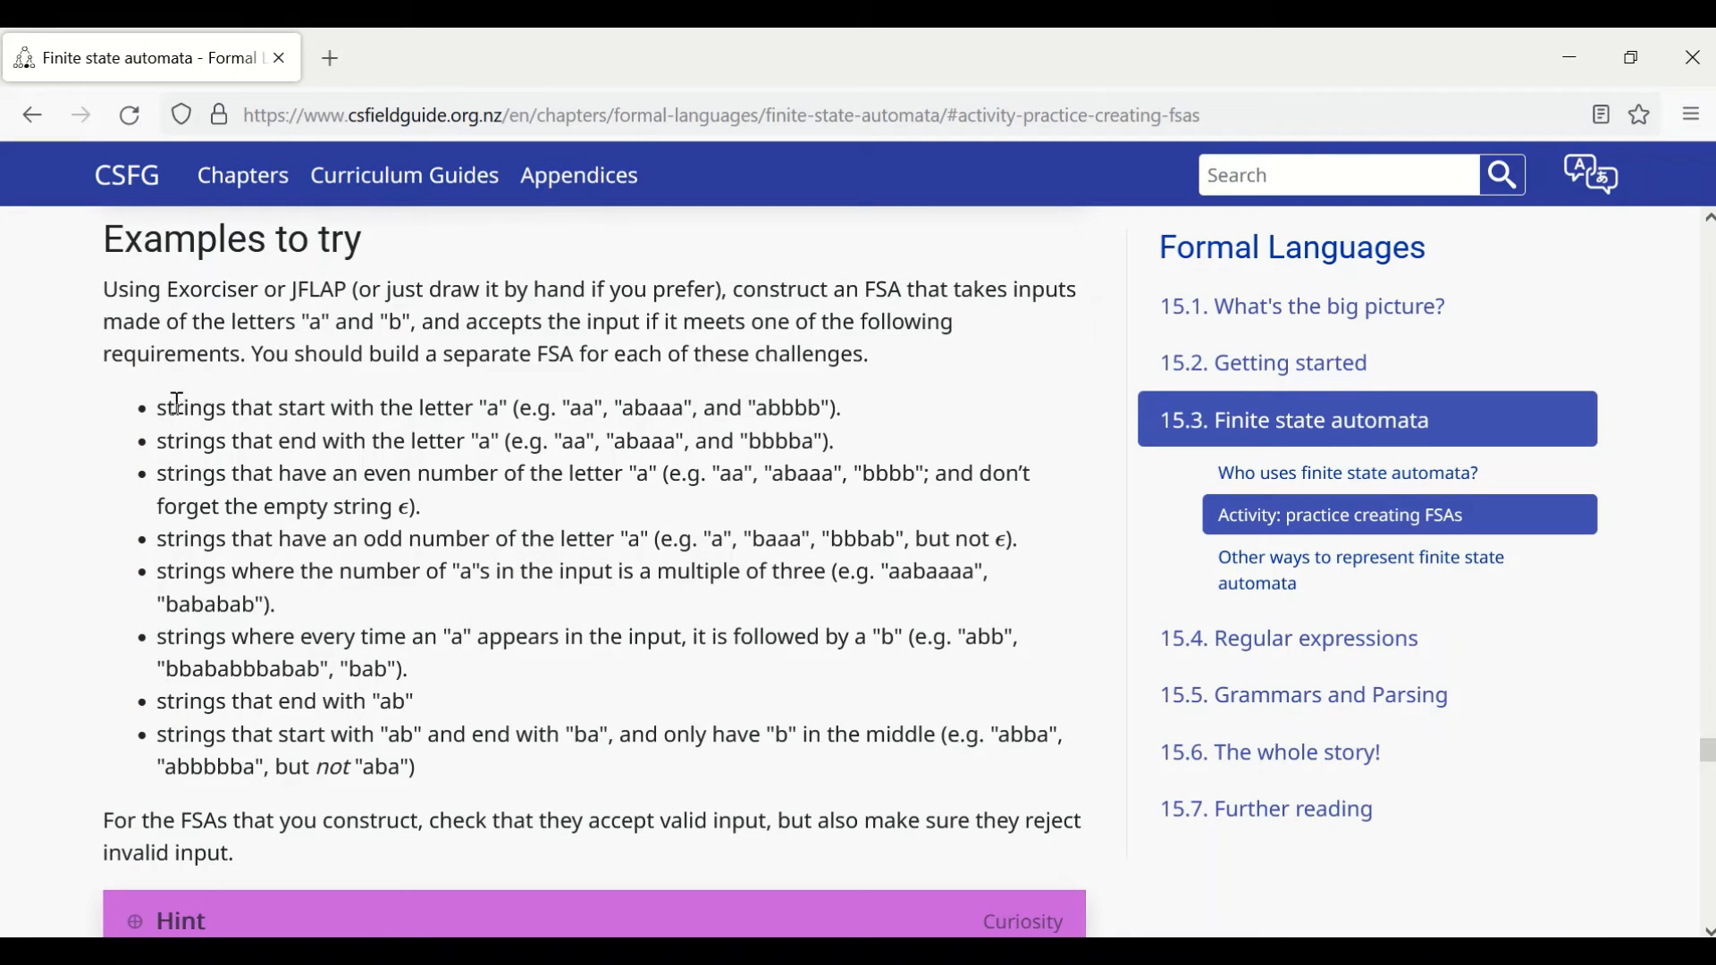
drag(190, 407, 698, 423)
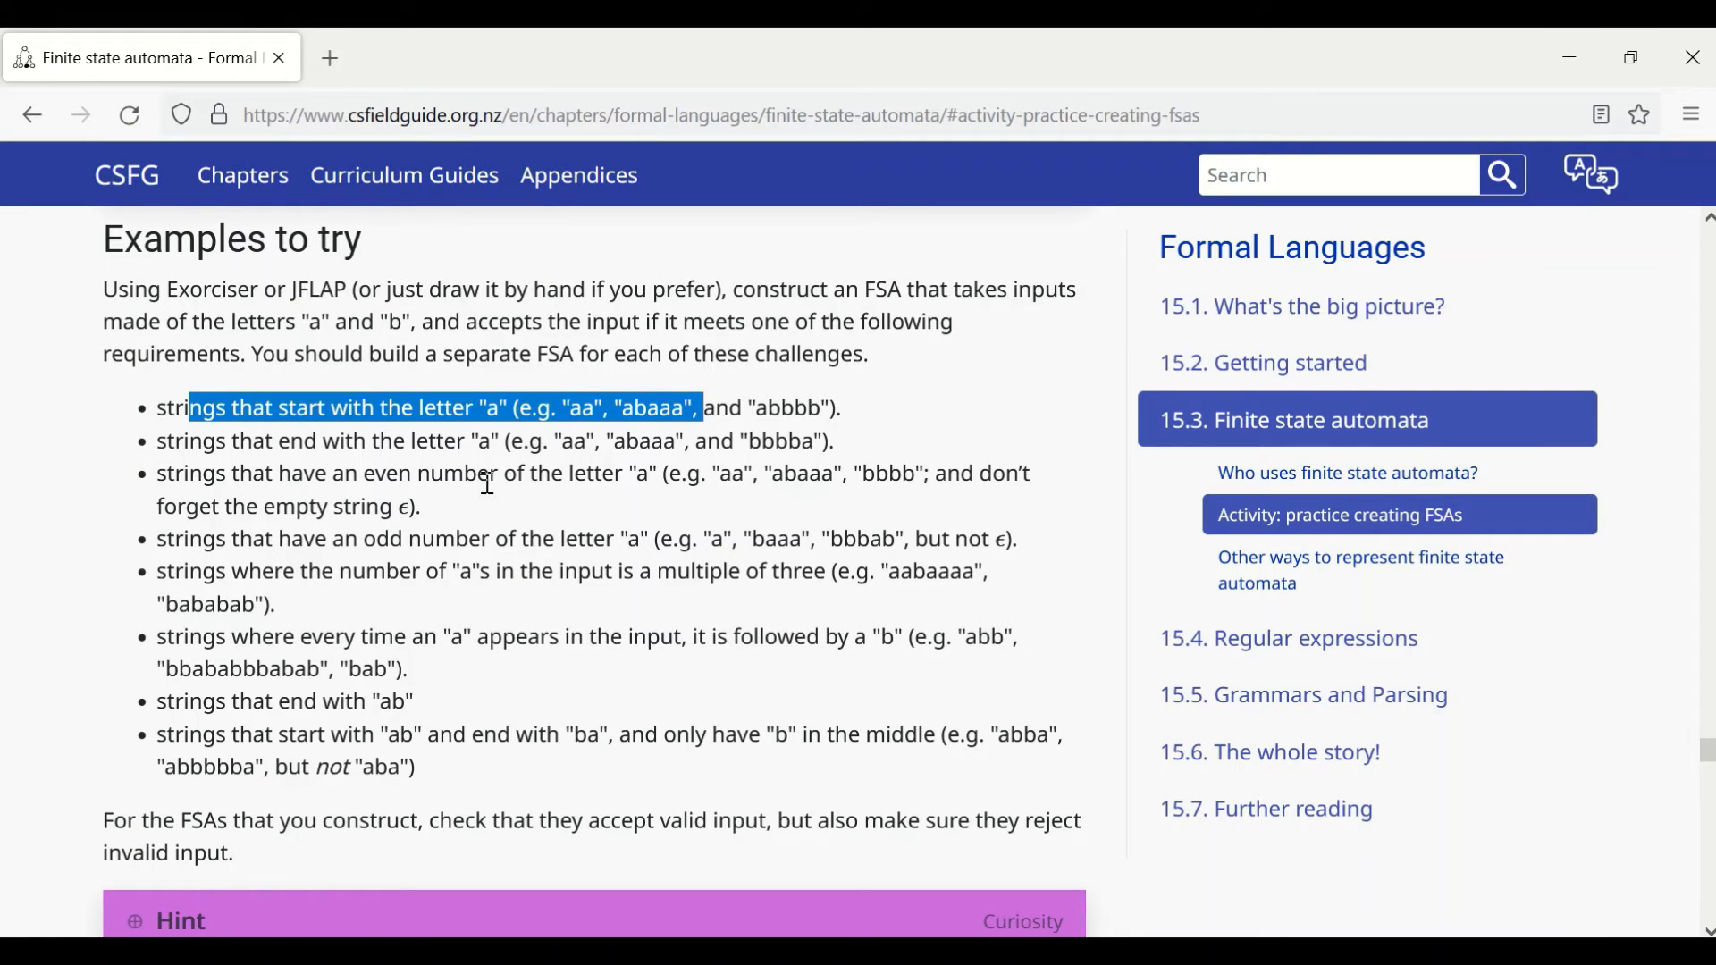
drag(243, 443, 365, 766)
click(499, 784)
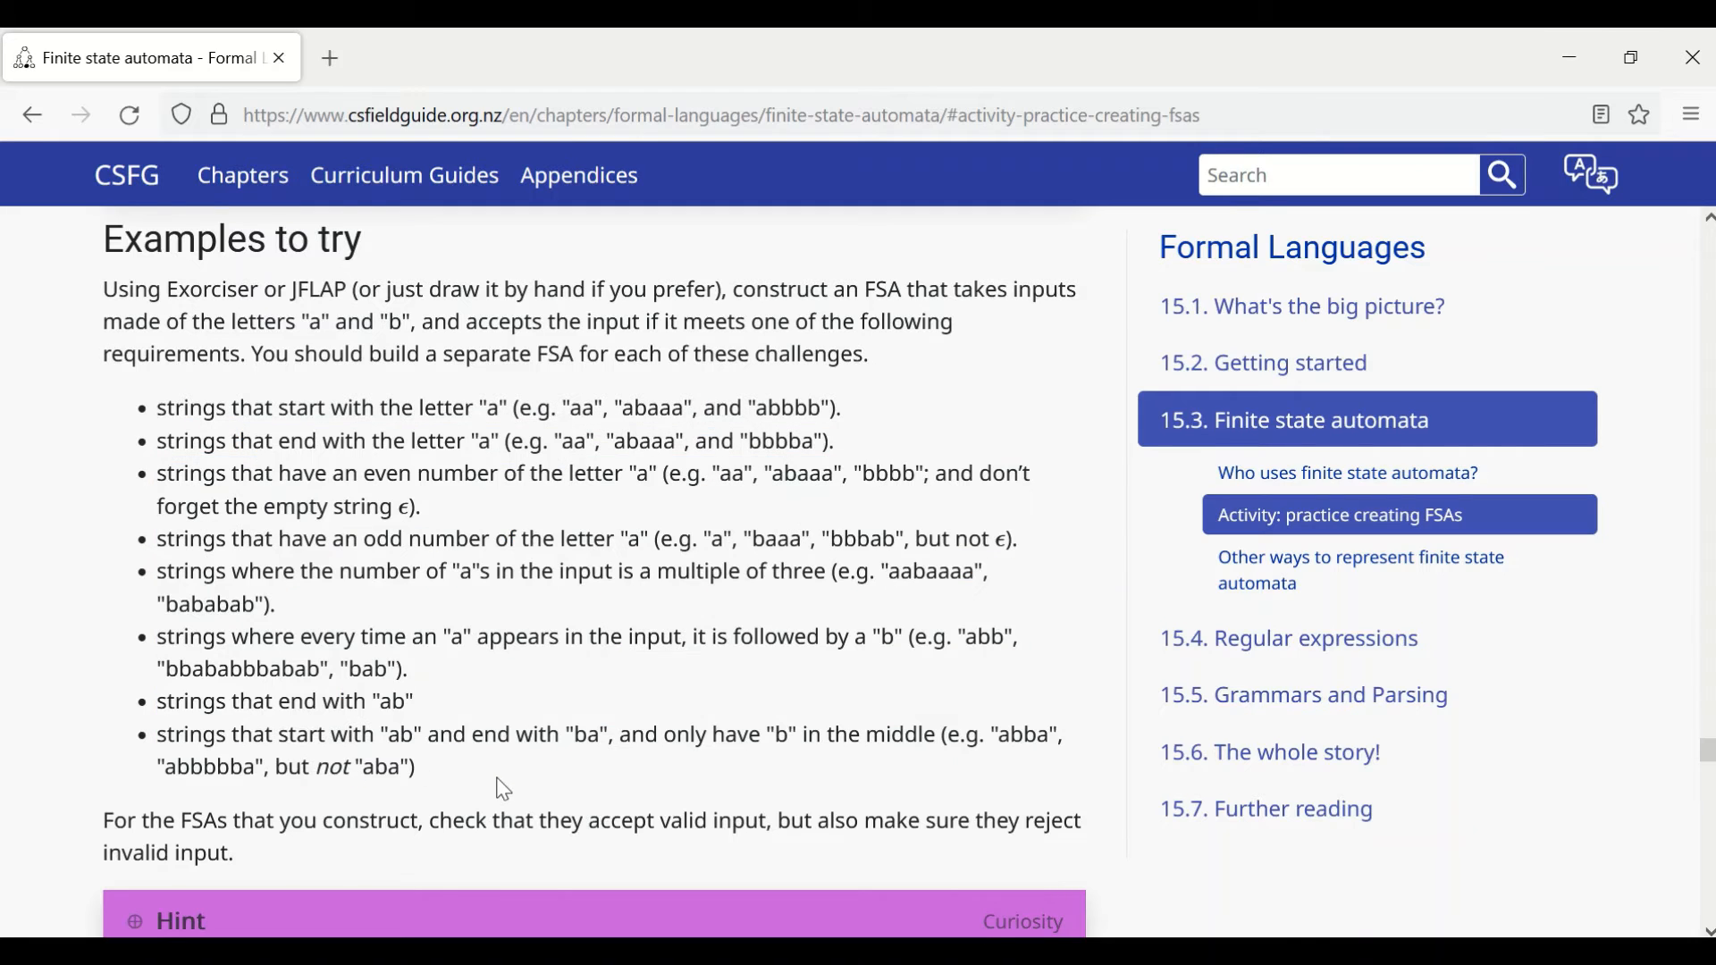
drag(503, 783, 374, 476)
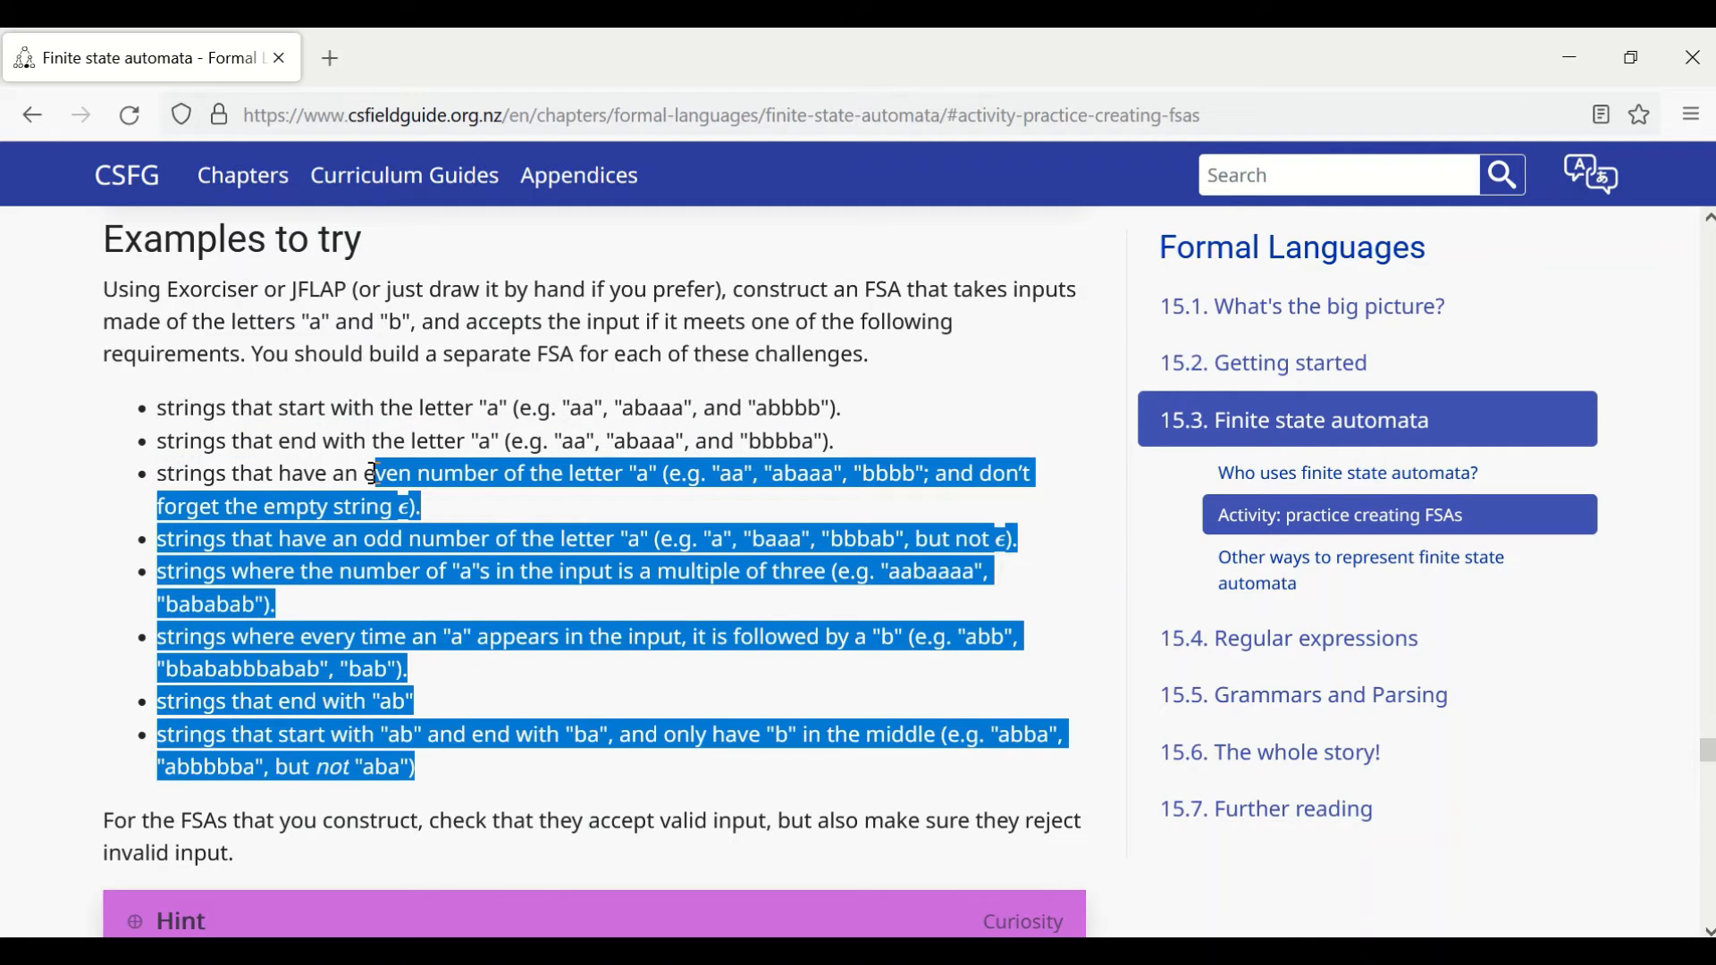
click(510, 804)
Step: In Exorciser, generate new Beginners exercises up to the odd-length language, and delete the old automaton
key(alt+Tab)
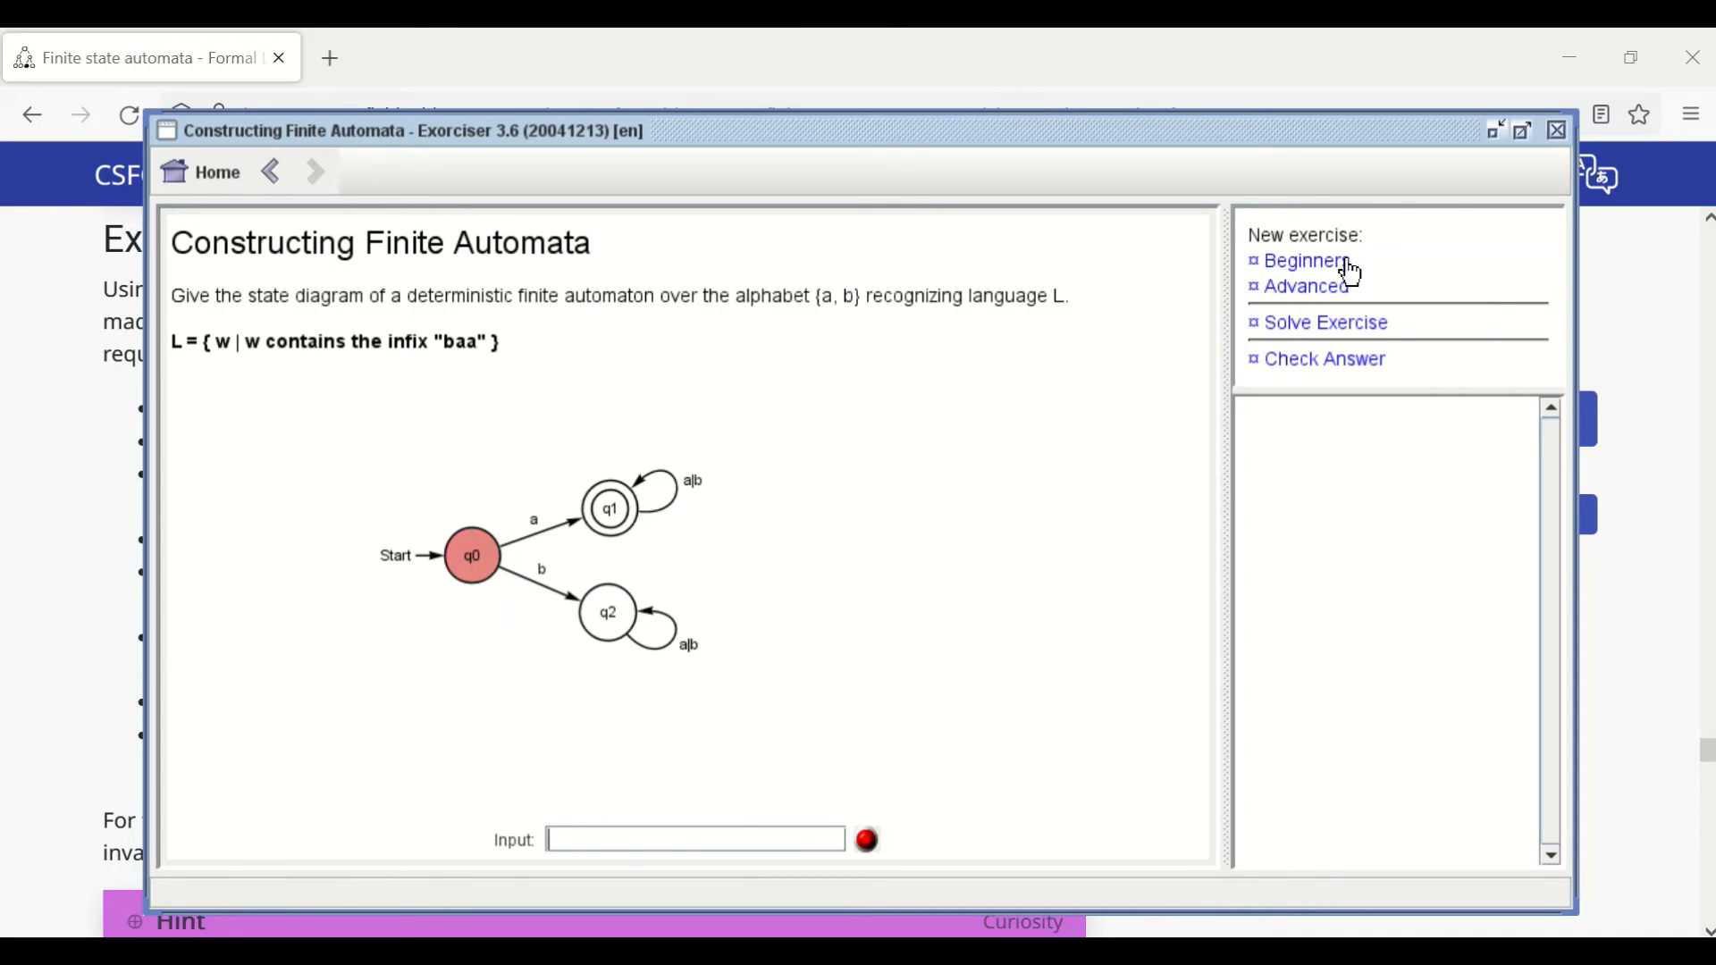
click(1309, 273)
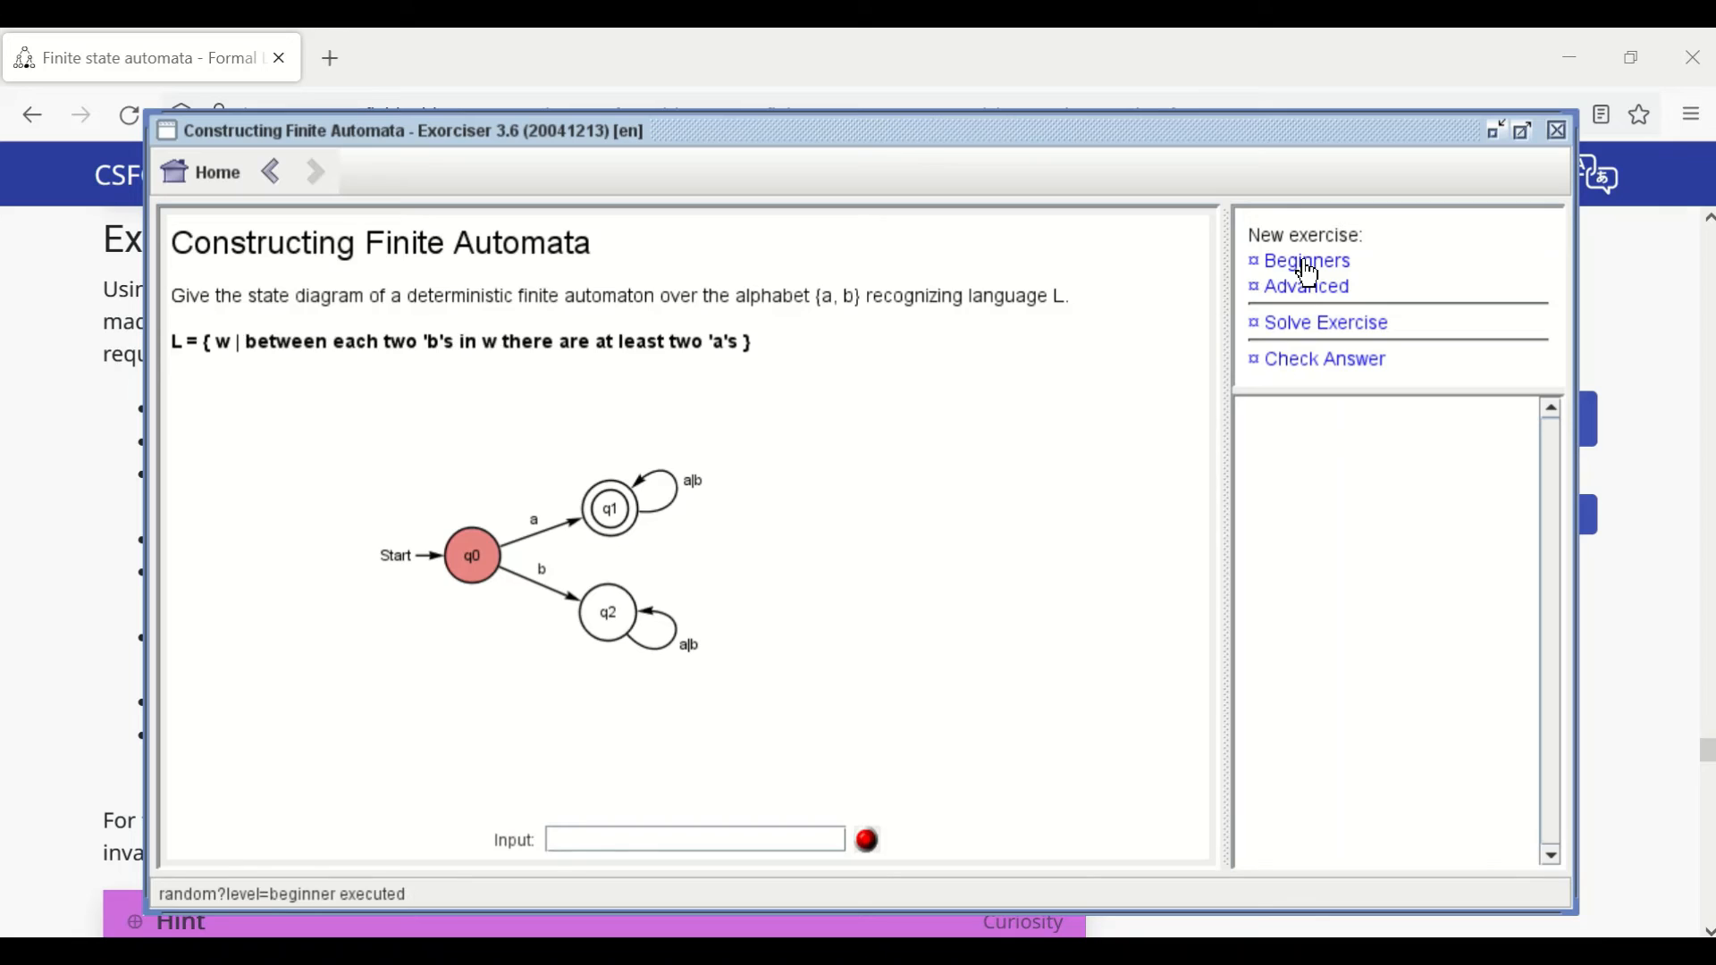
click(1309, 272)
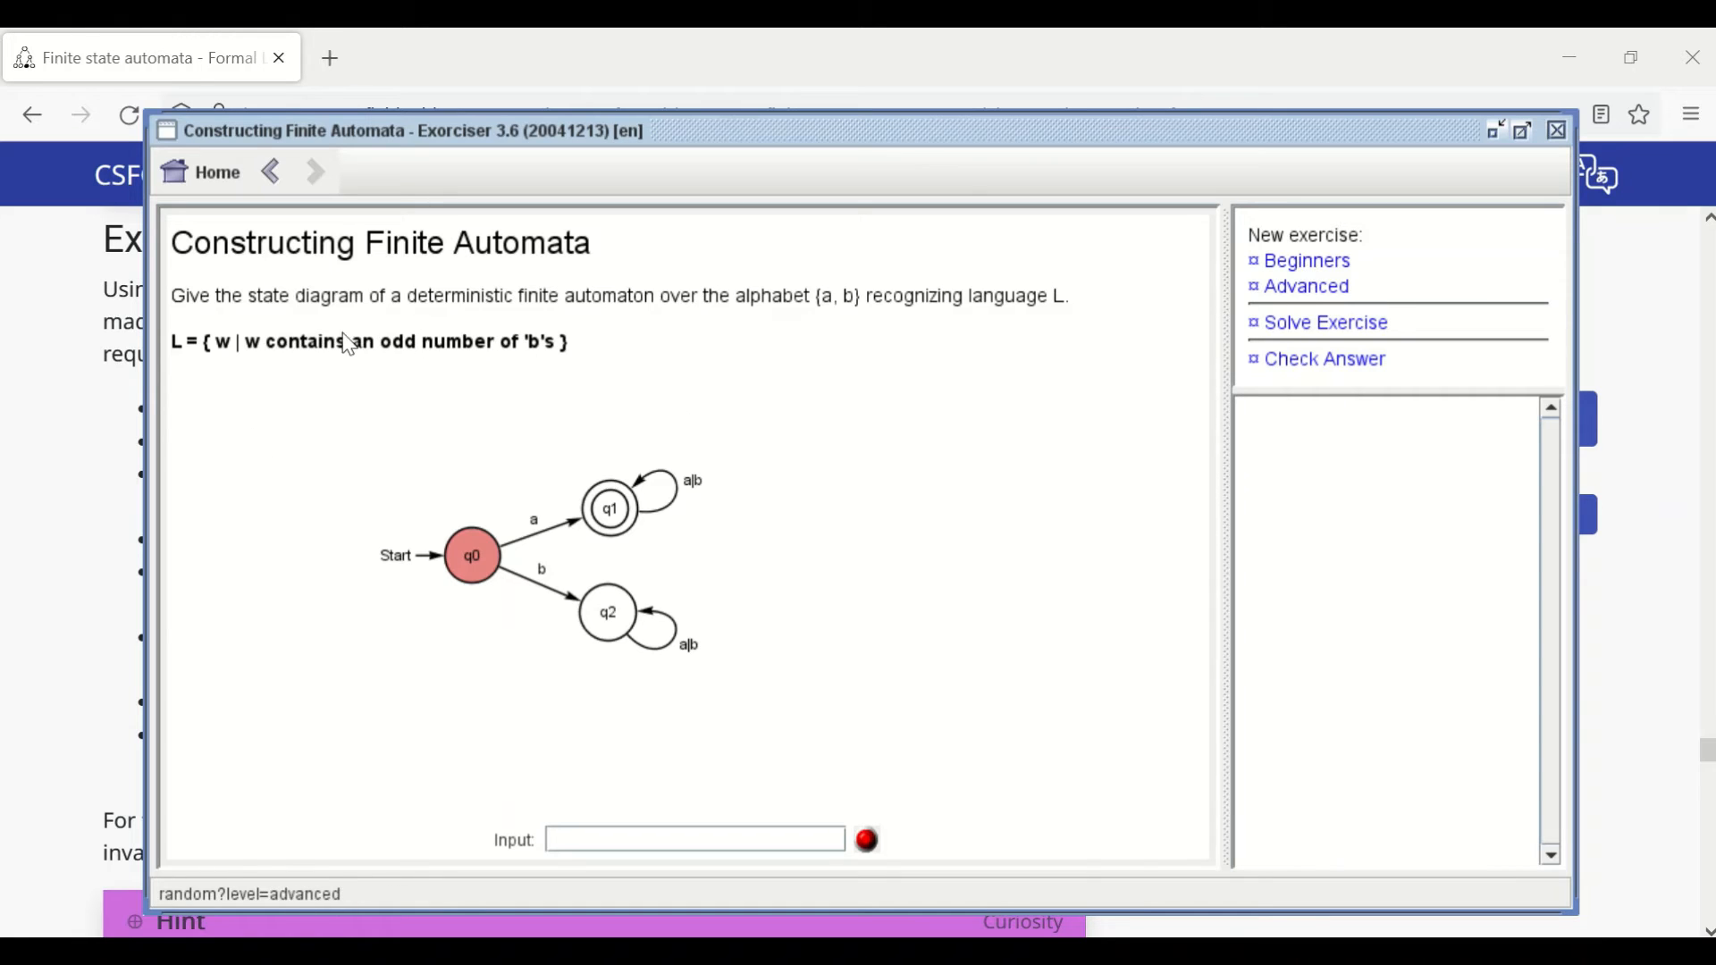
click(1303, 272)
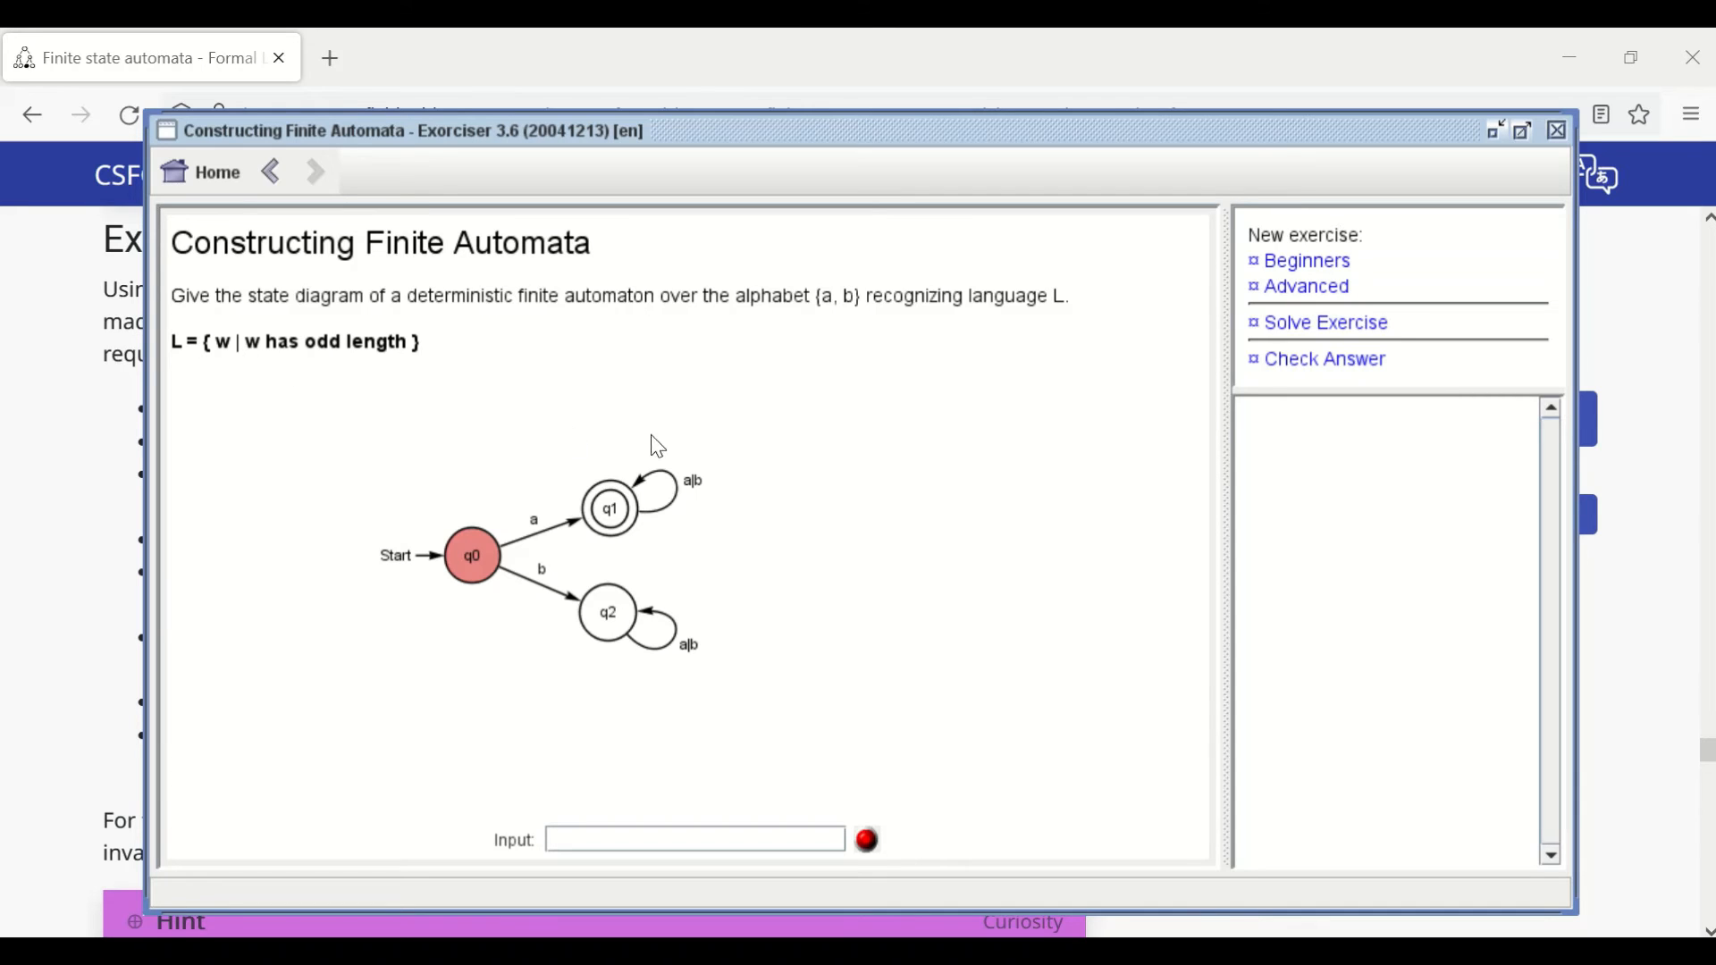
right_click(782, 445)
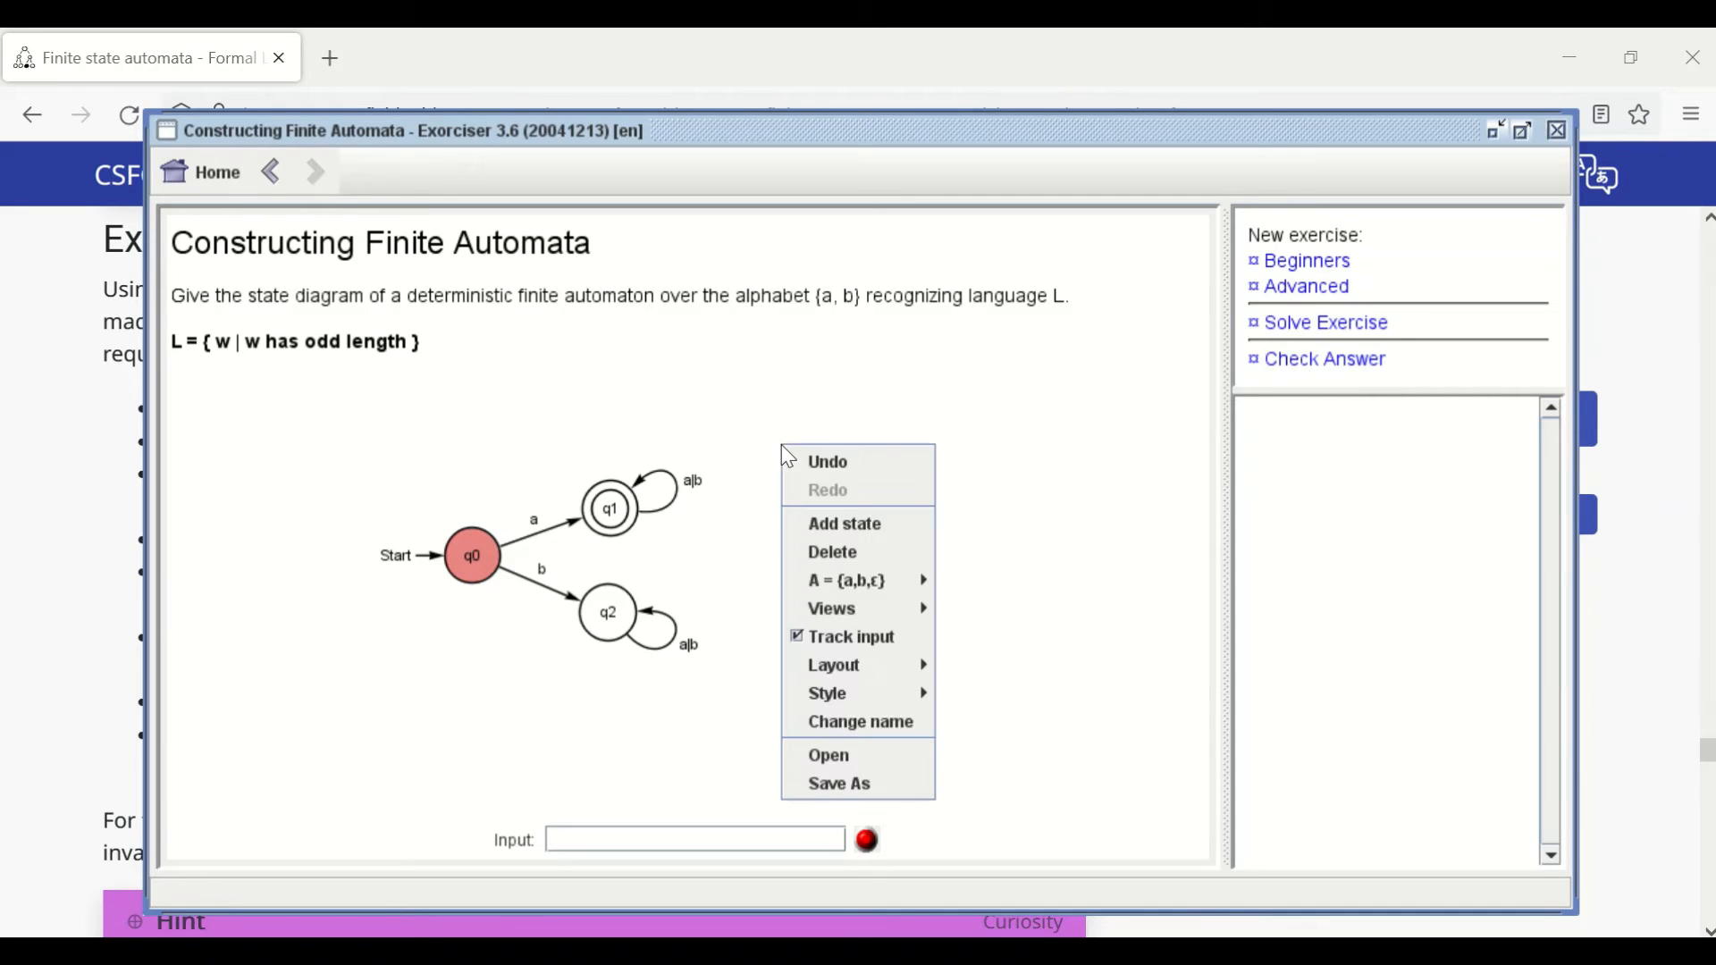
click(830, 556)
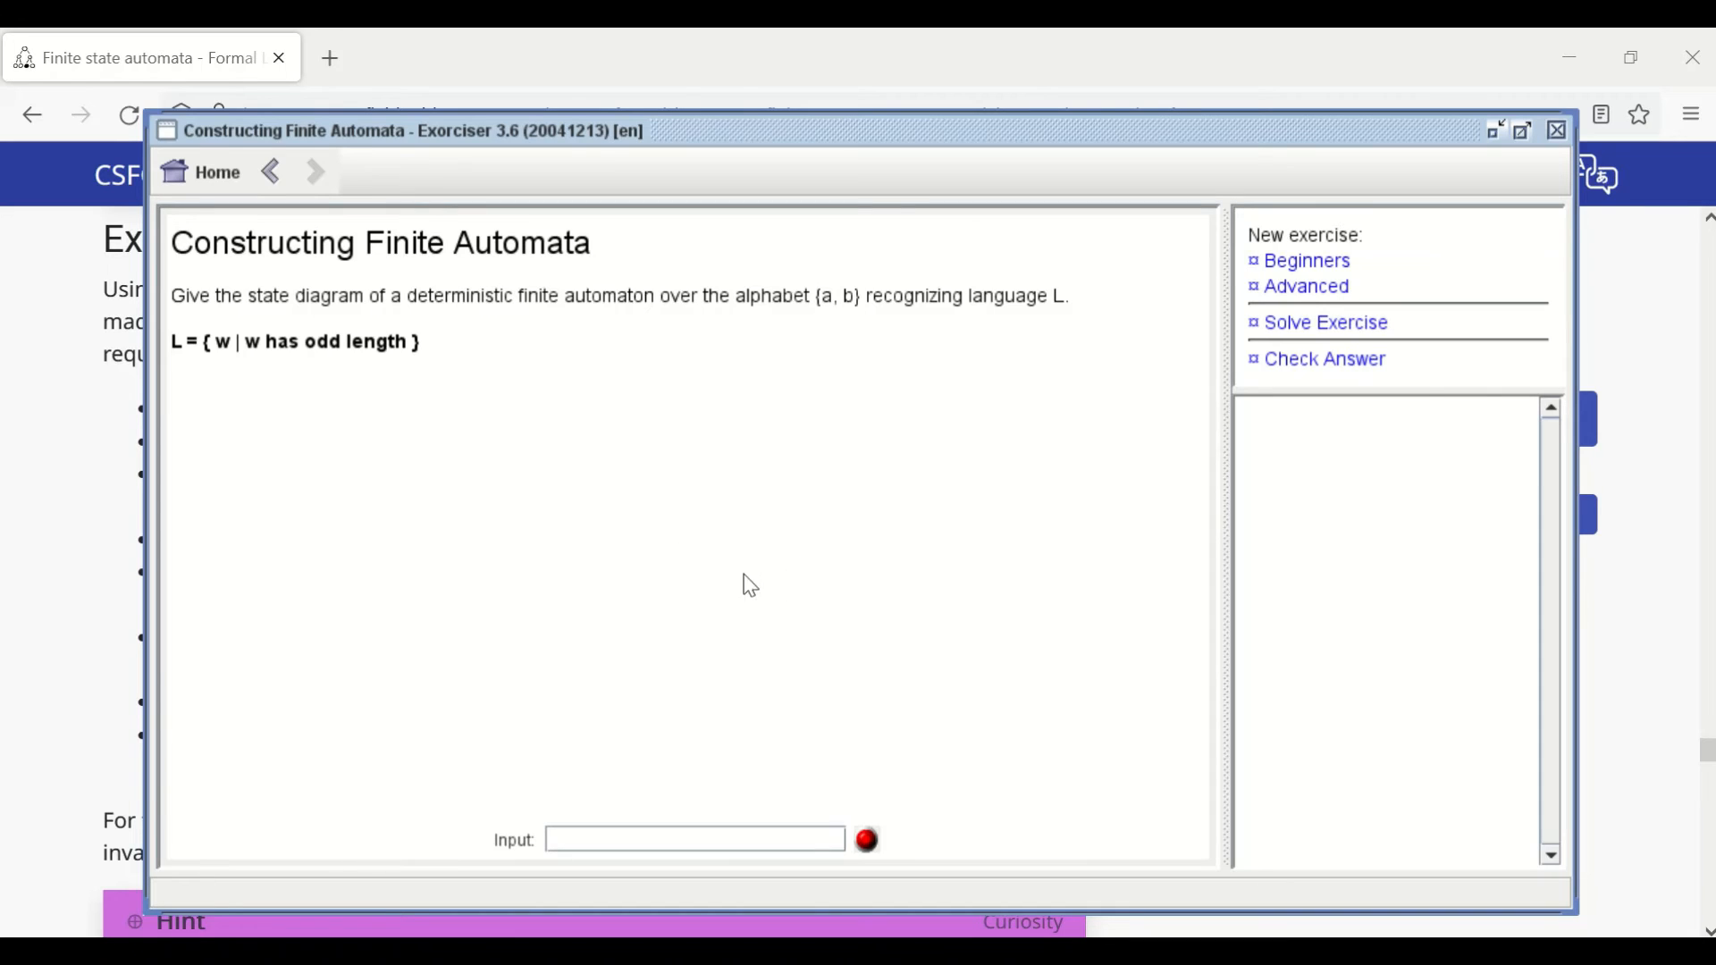
Step: Check the empty answer for the odd-length exercise and add start state q0 to the empty answer area
click(1320, 367)
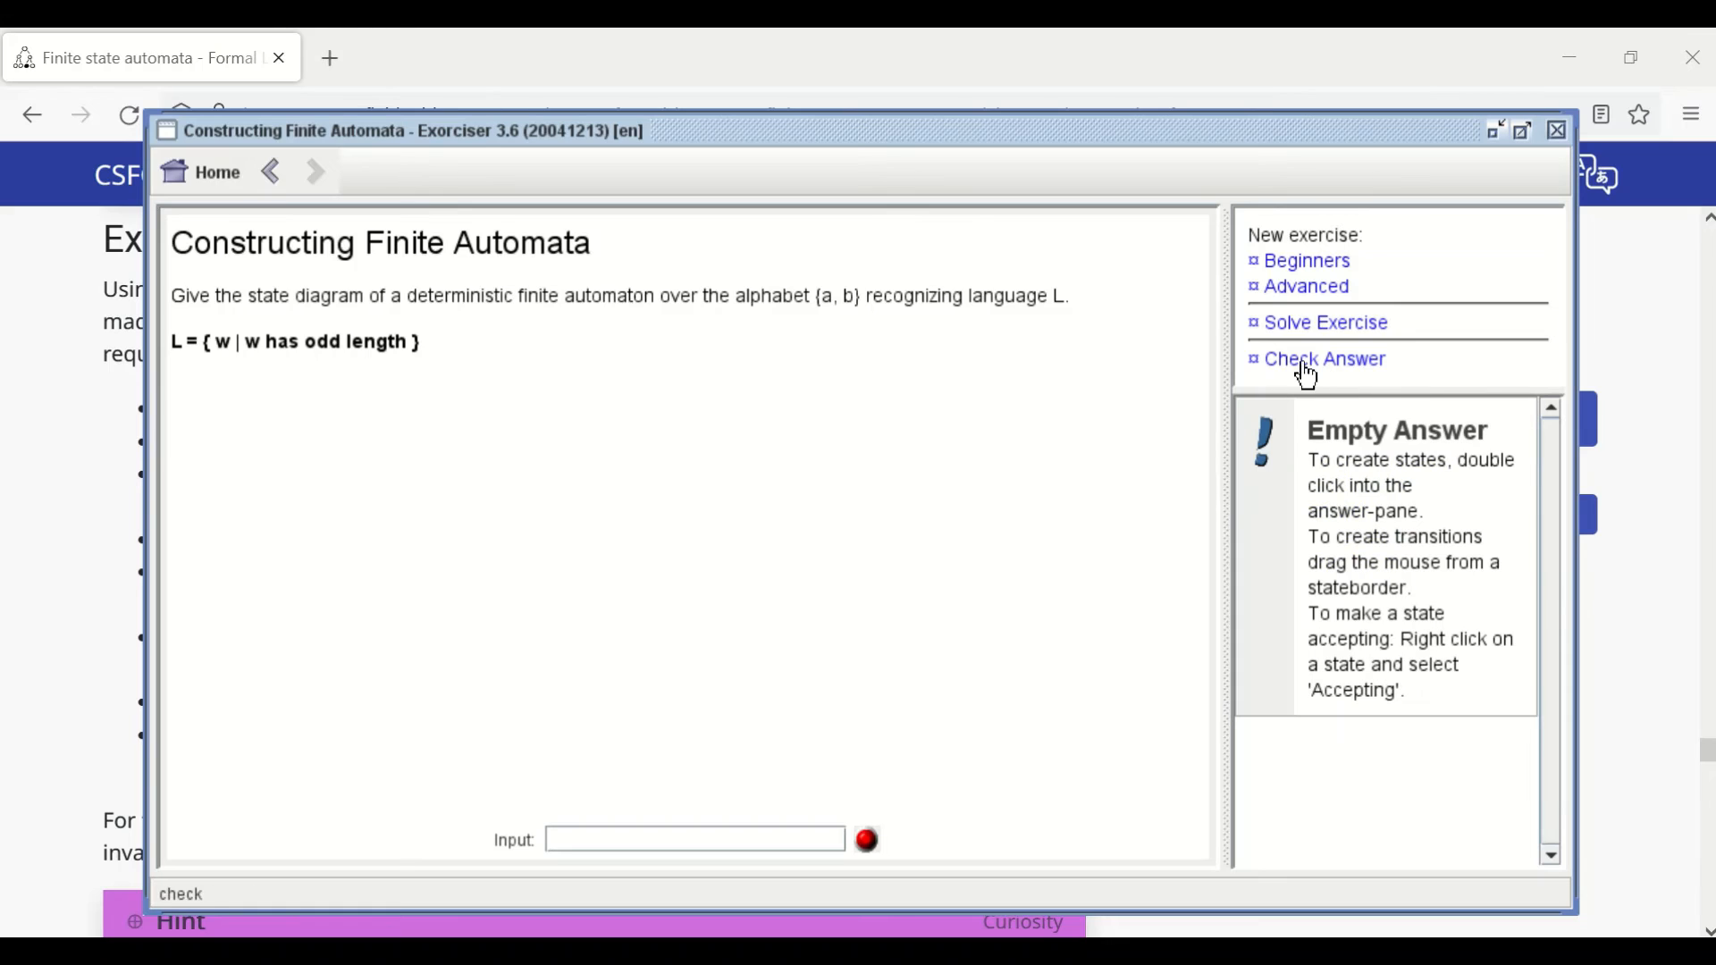
right_click(456, 522)
double_click(418, 531)
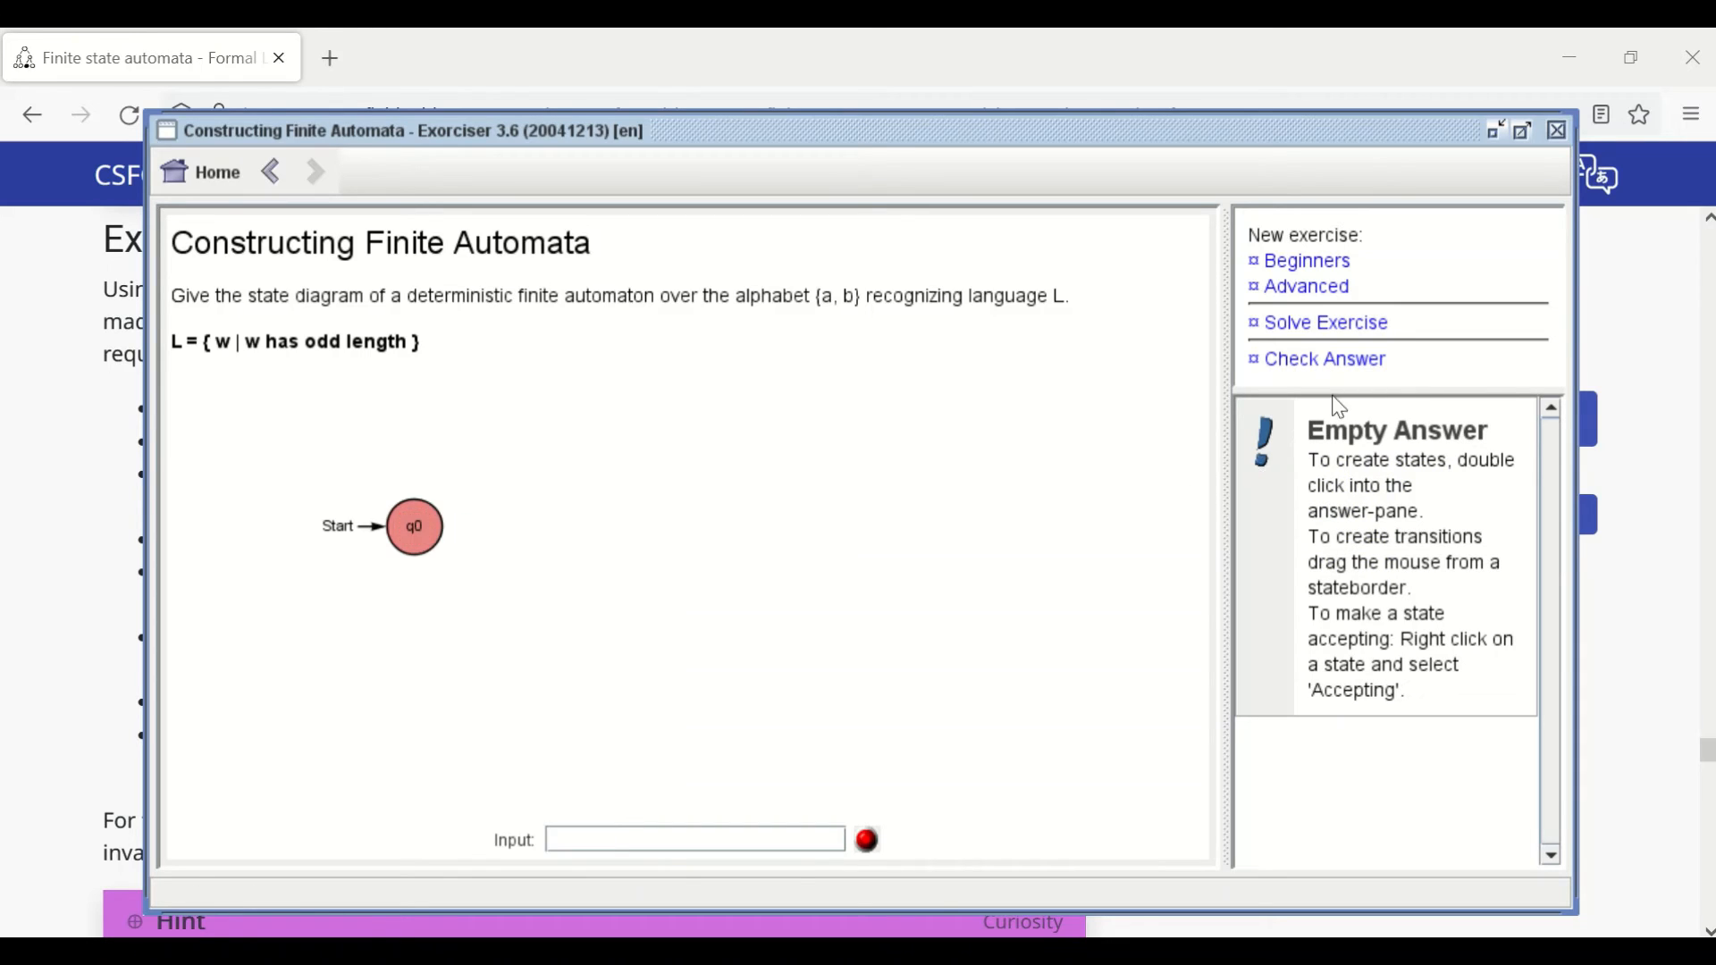
Step: Check the single-state answer, add accepting state q1 with an a transition from q0, and check again
click(1333, 366)
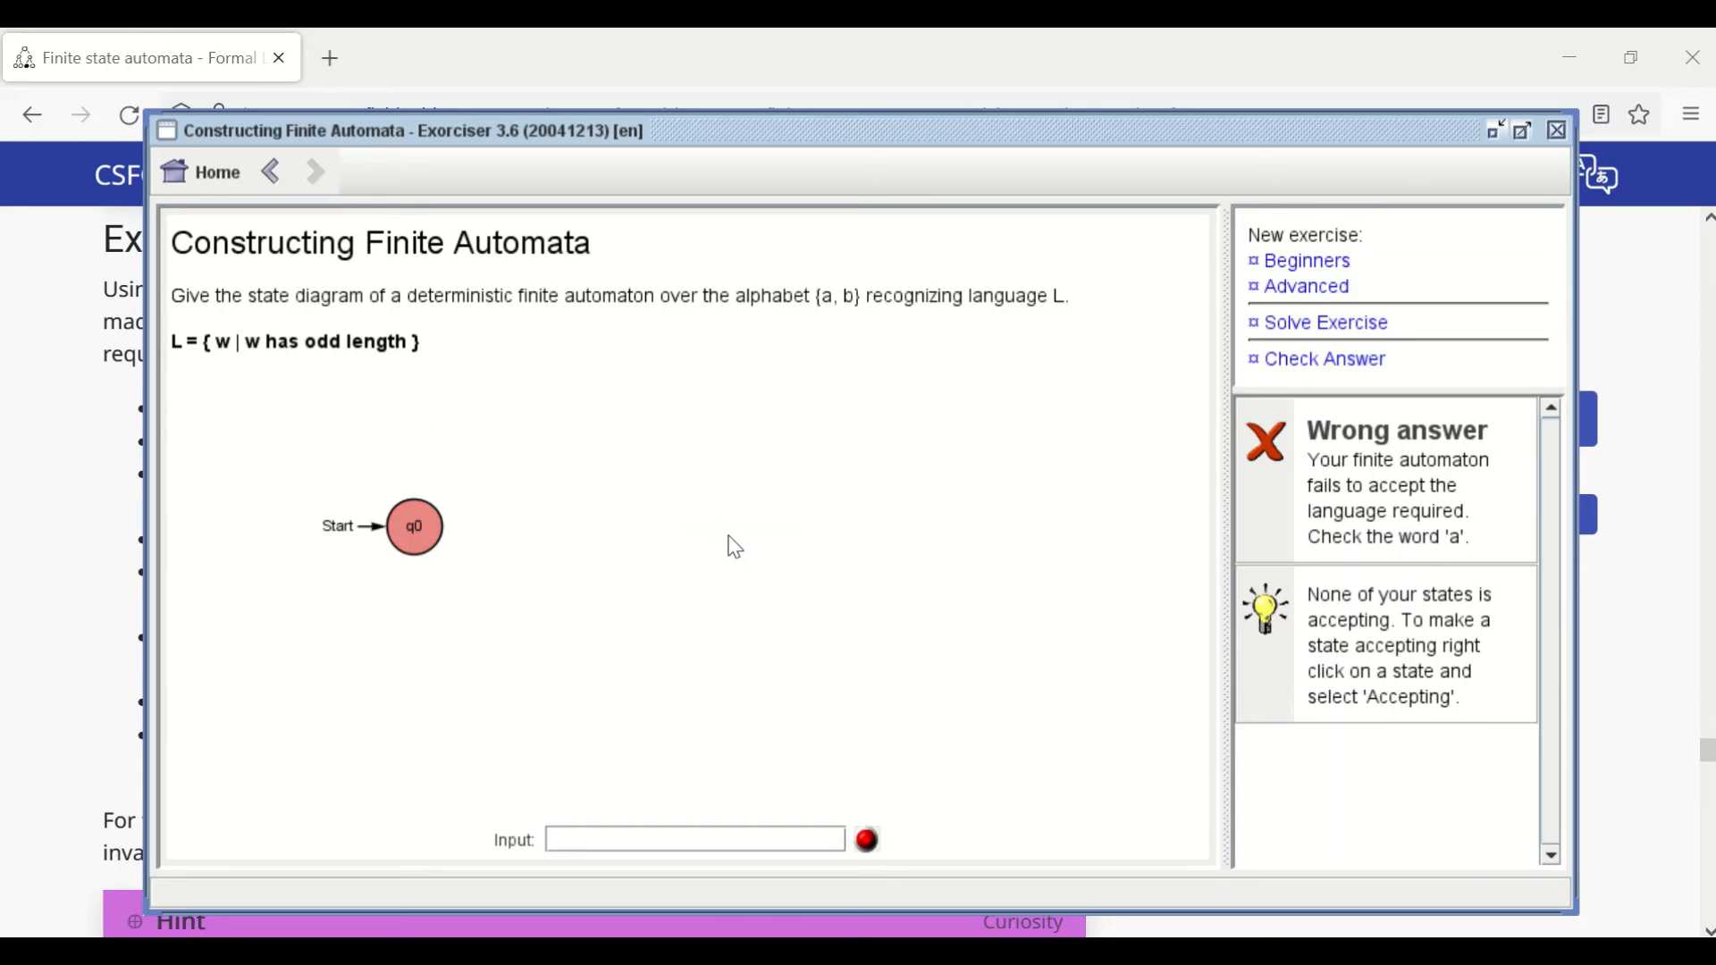
click(581, 522)
drag(420, 529, 548, 519)
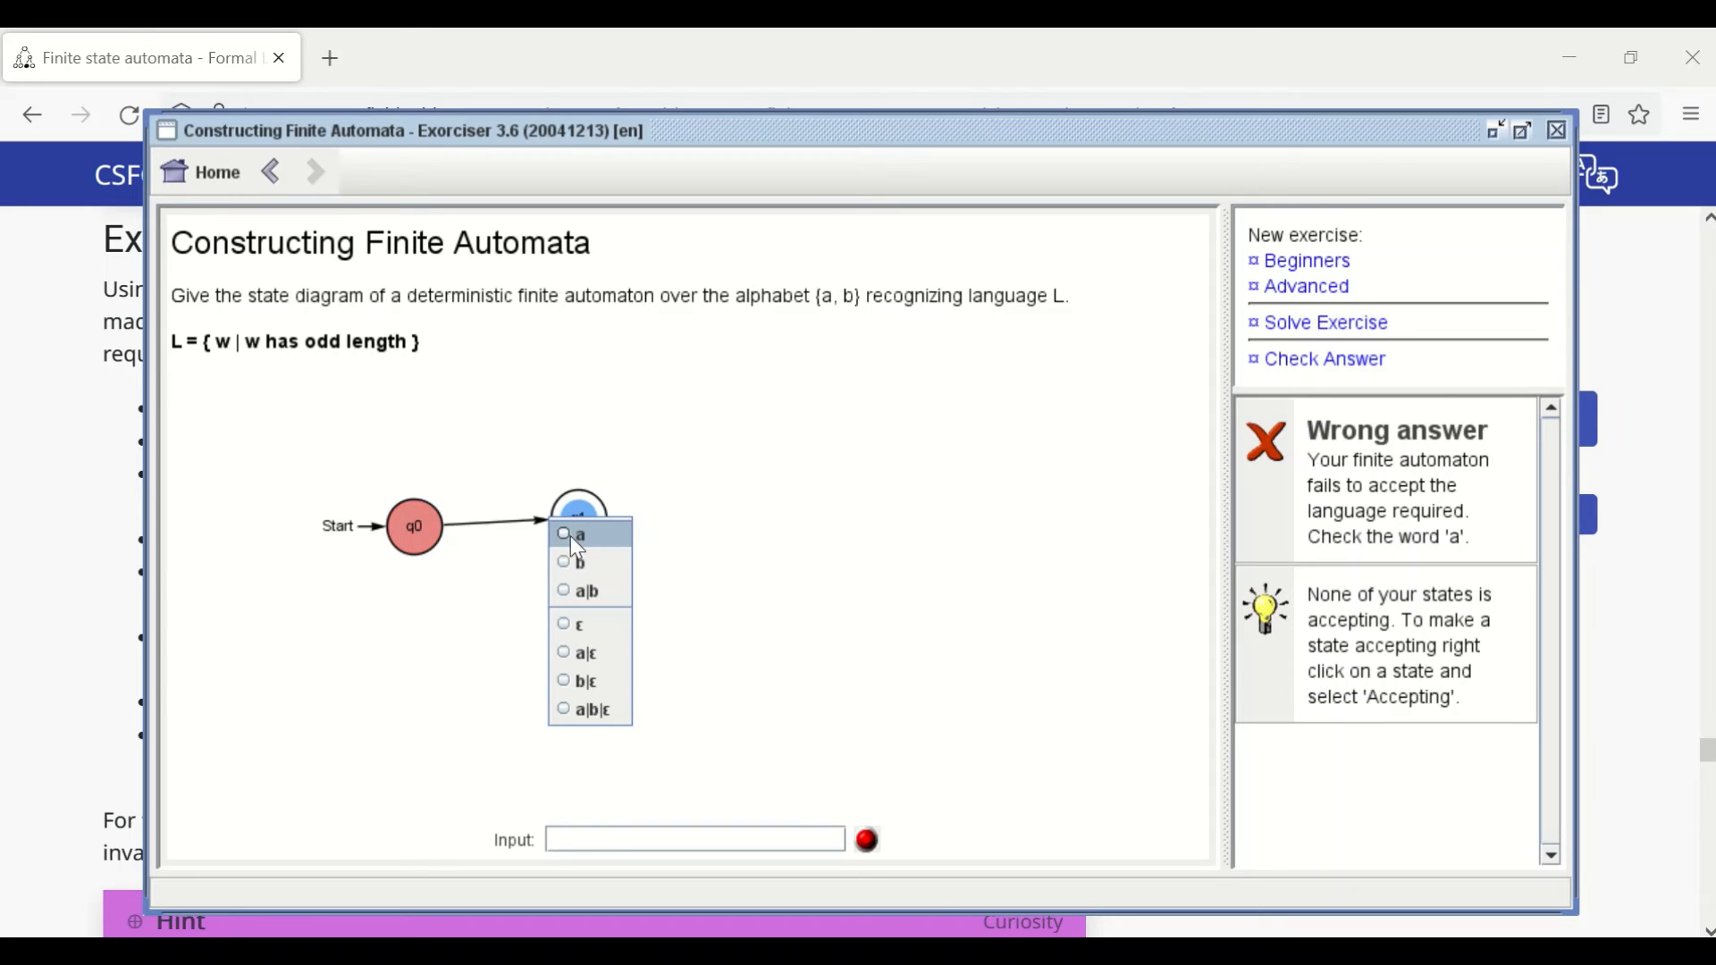
click(572, 535)
right_click(581, 515)
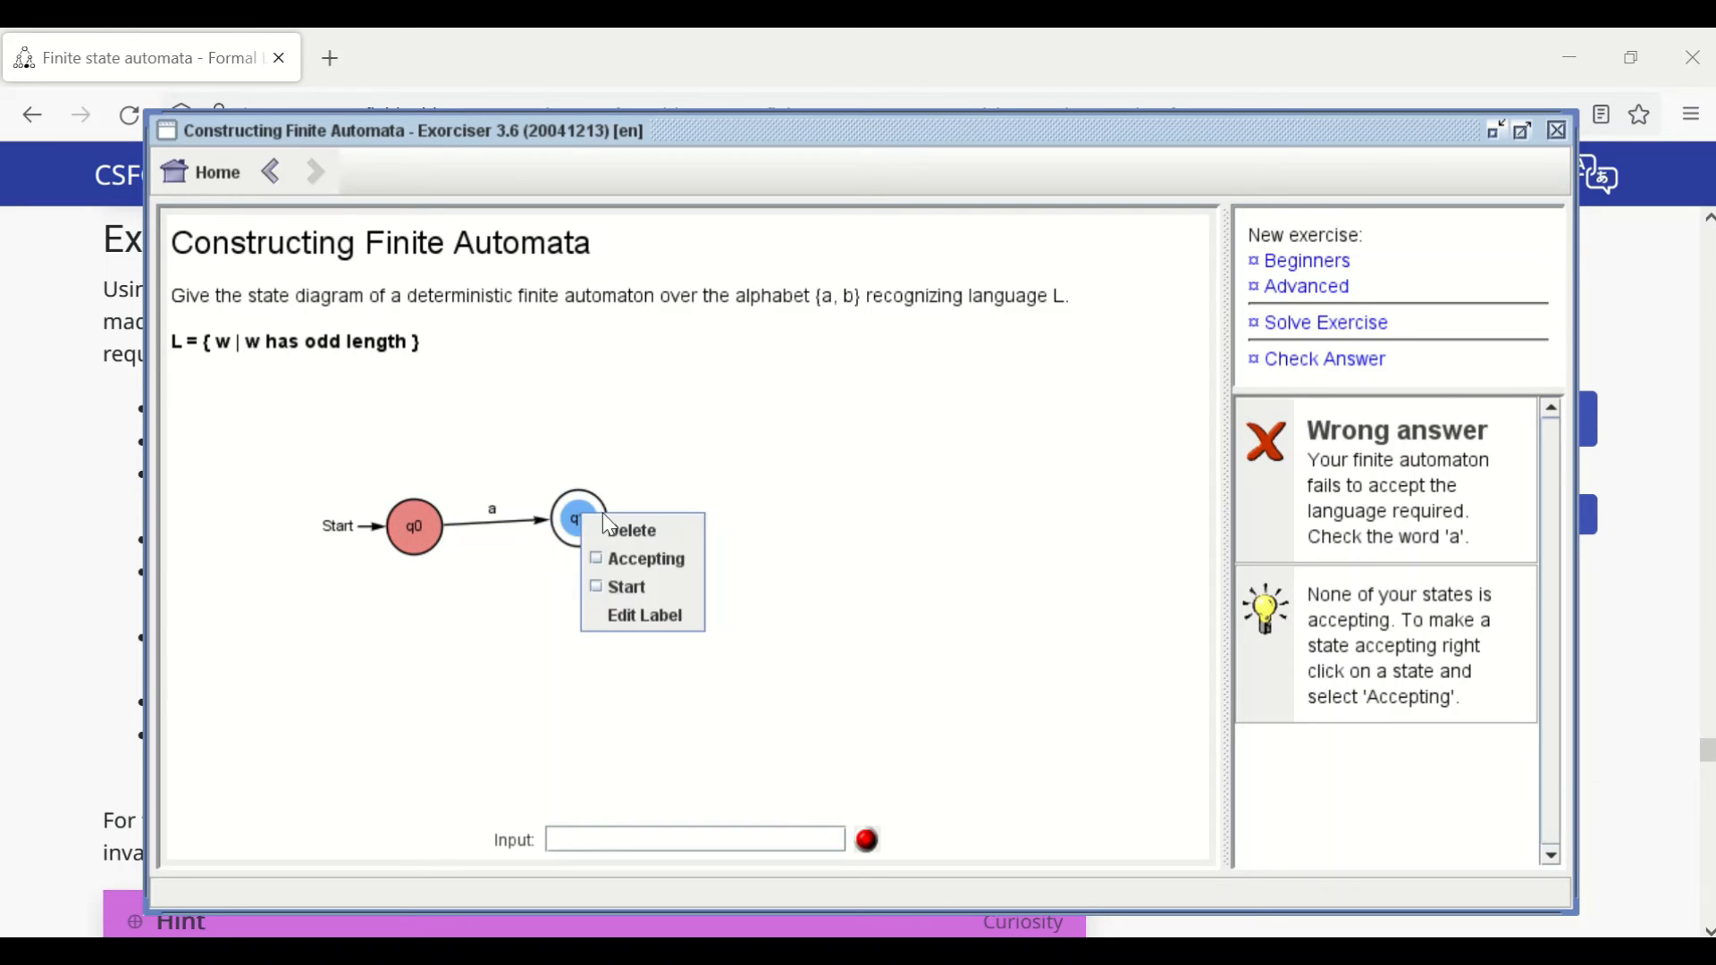
click(626, 560)
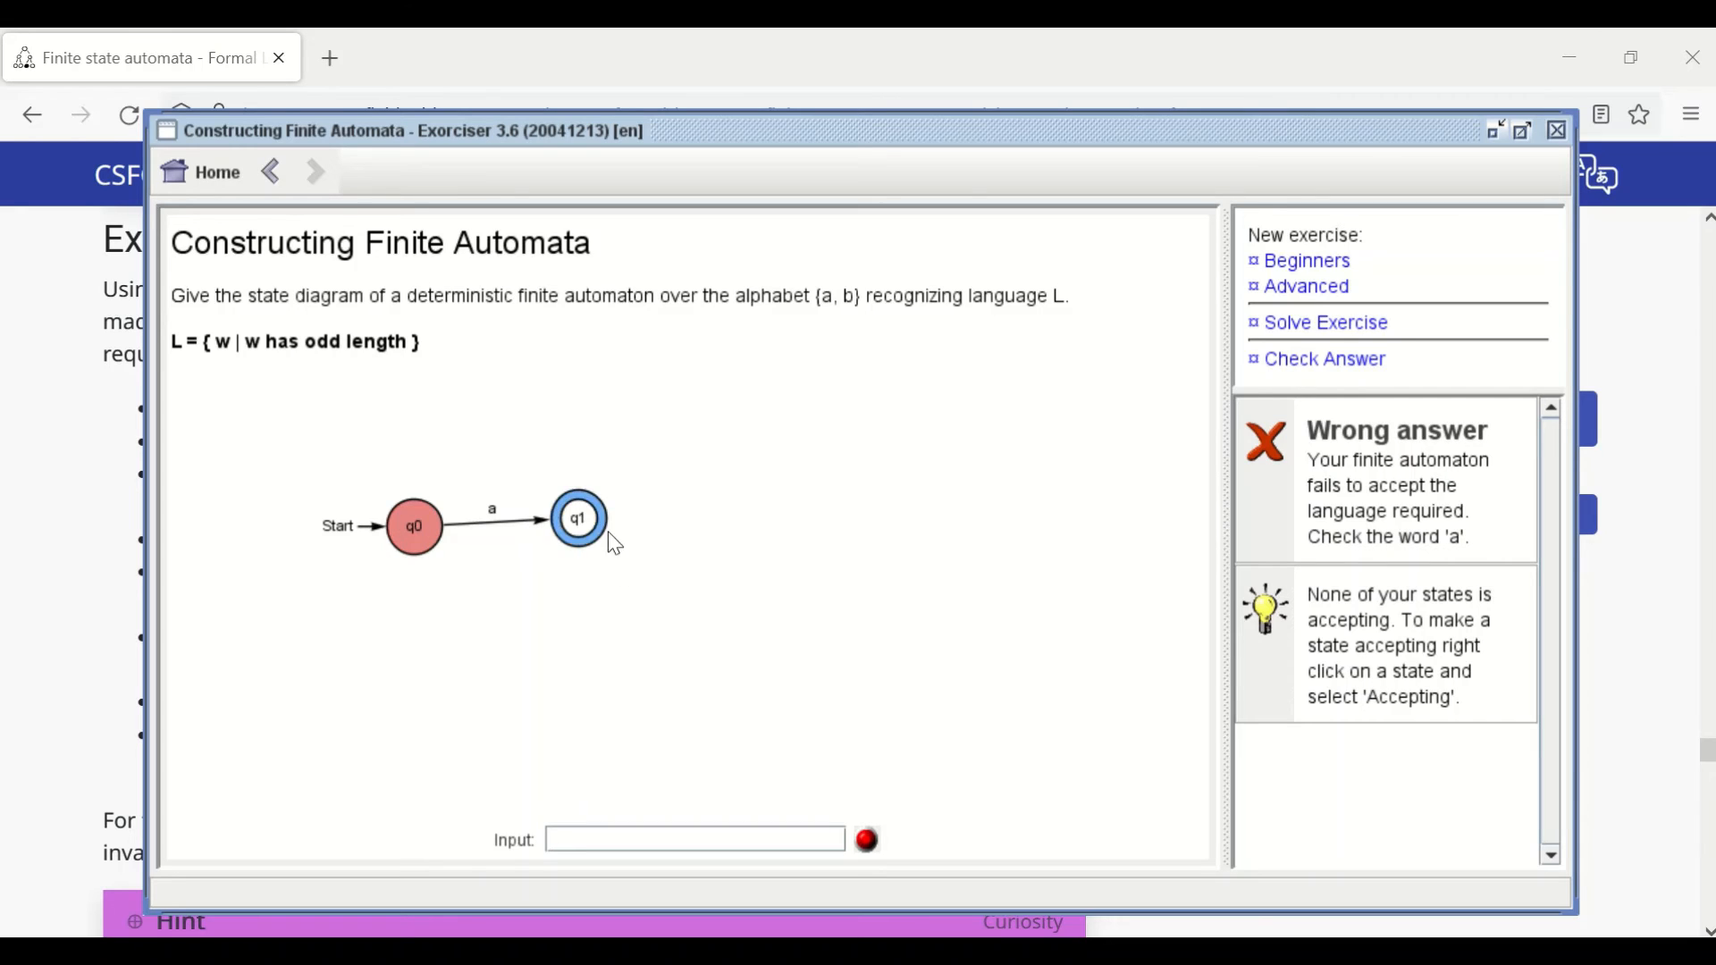
click(1302, 373)
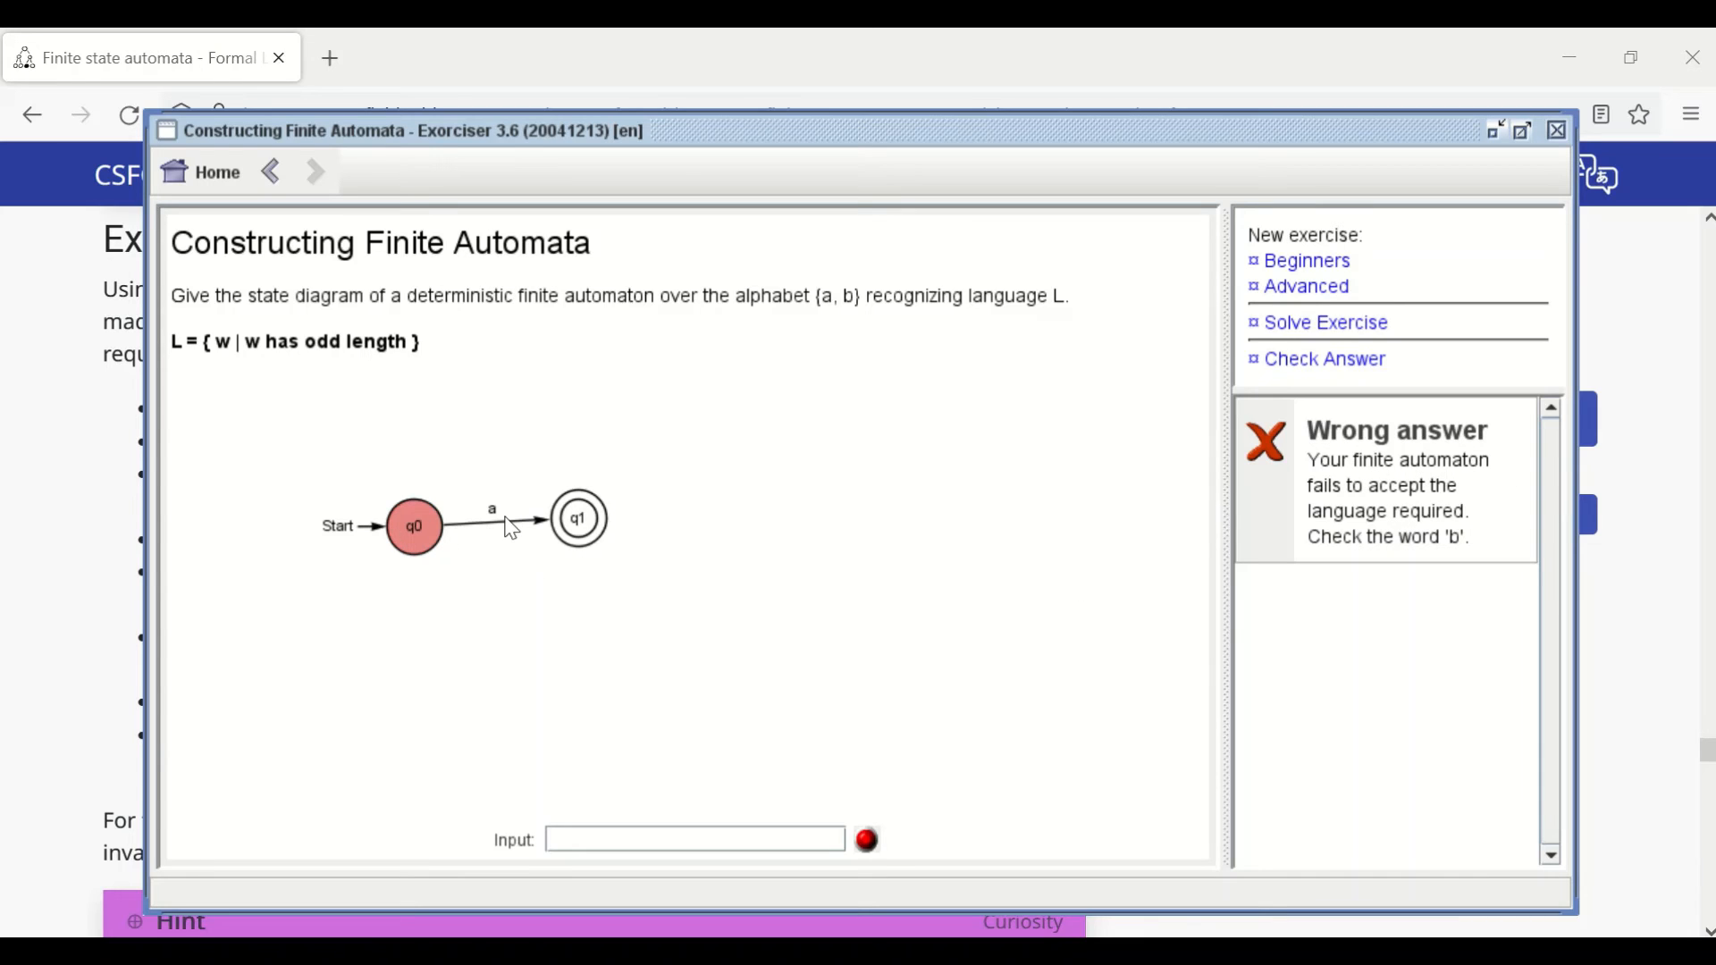
Step: Change the label of the transition from q0 to q1 to a|b and check the answer
click(505, 534)
click(511, 576)
click(1329, 362)
Step: Add an a|b transition from q1 back to q0 and check the answer
drag(572, 547, 449, 555)
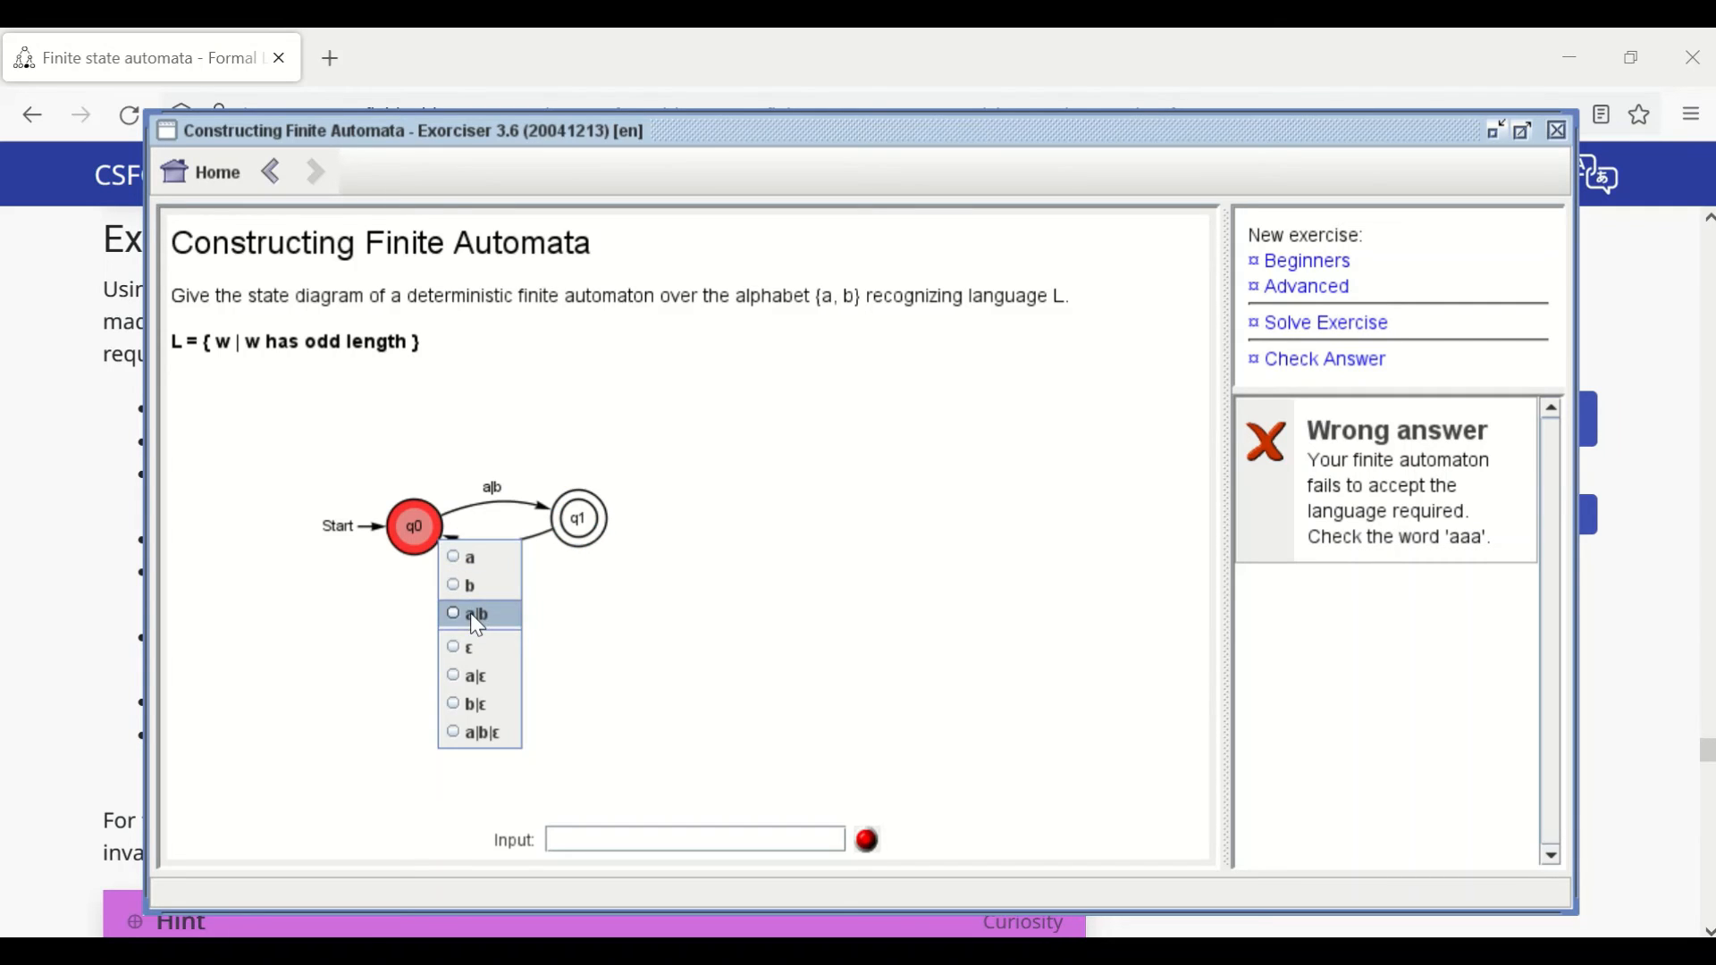
click(471, 614)
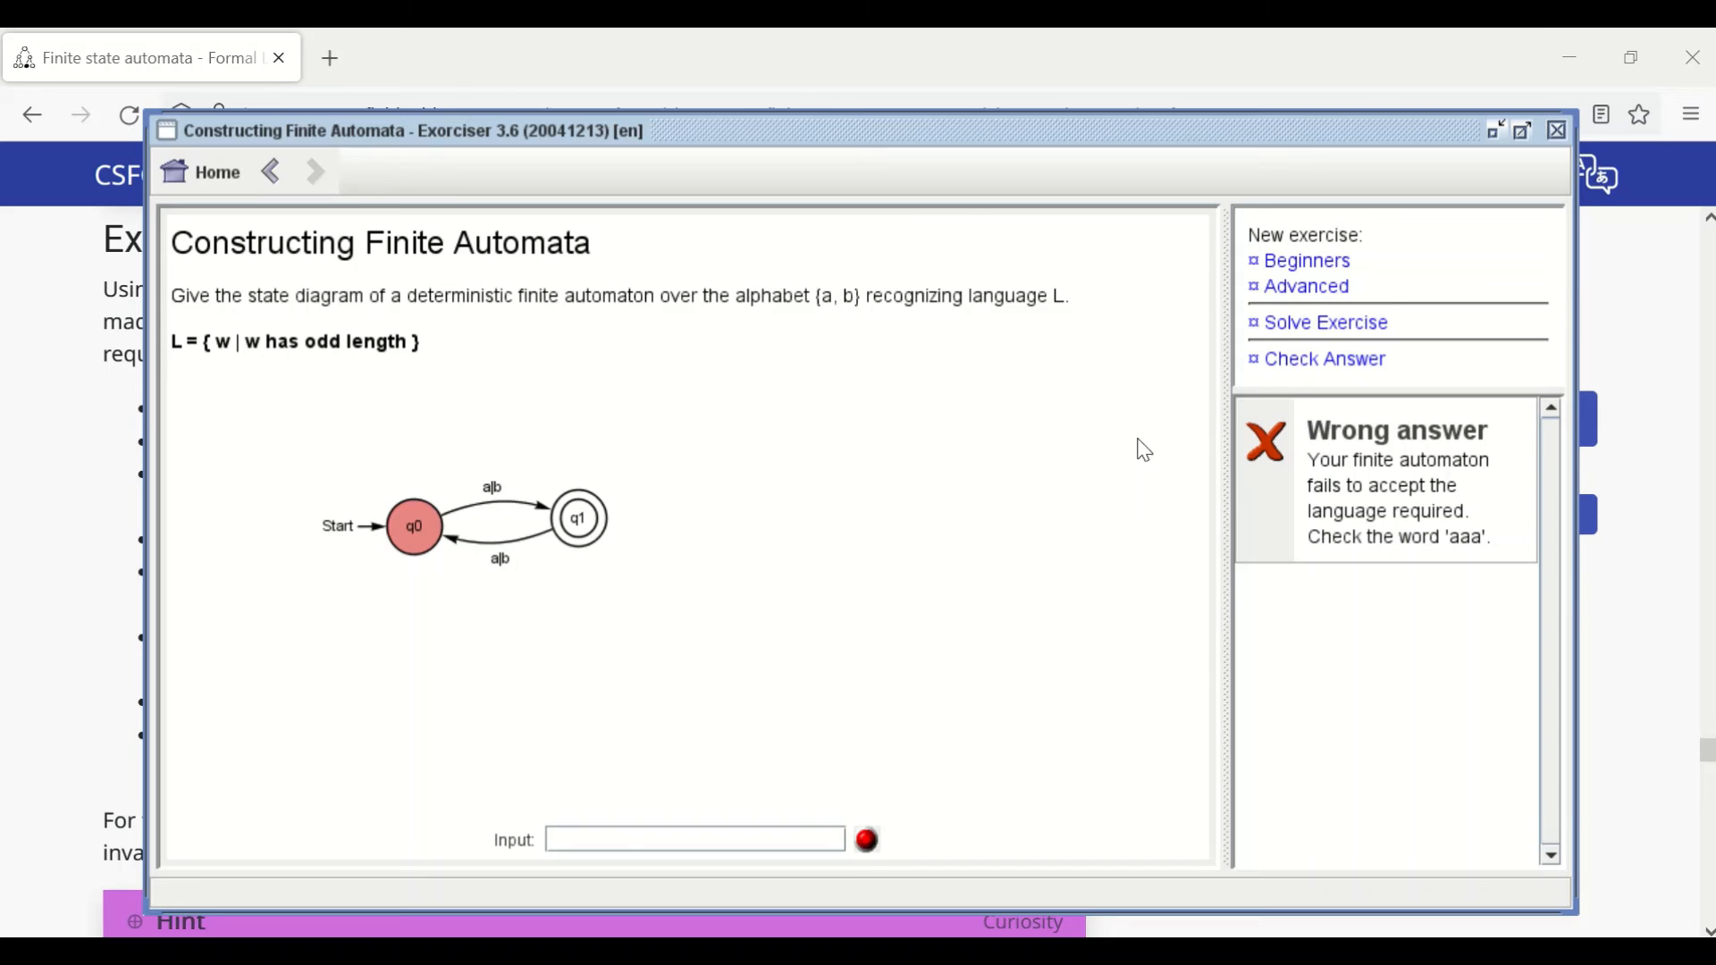
click(1285, 365)
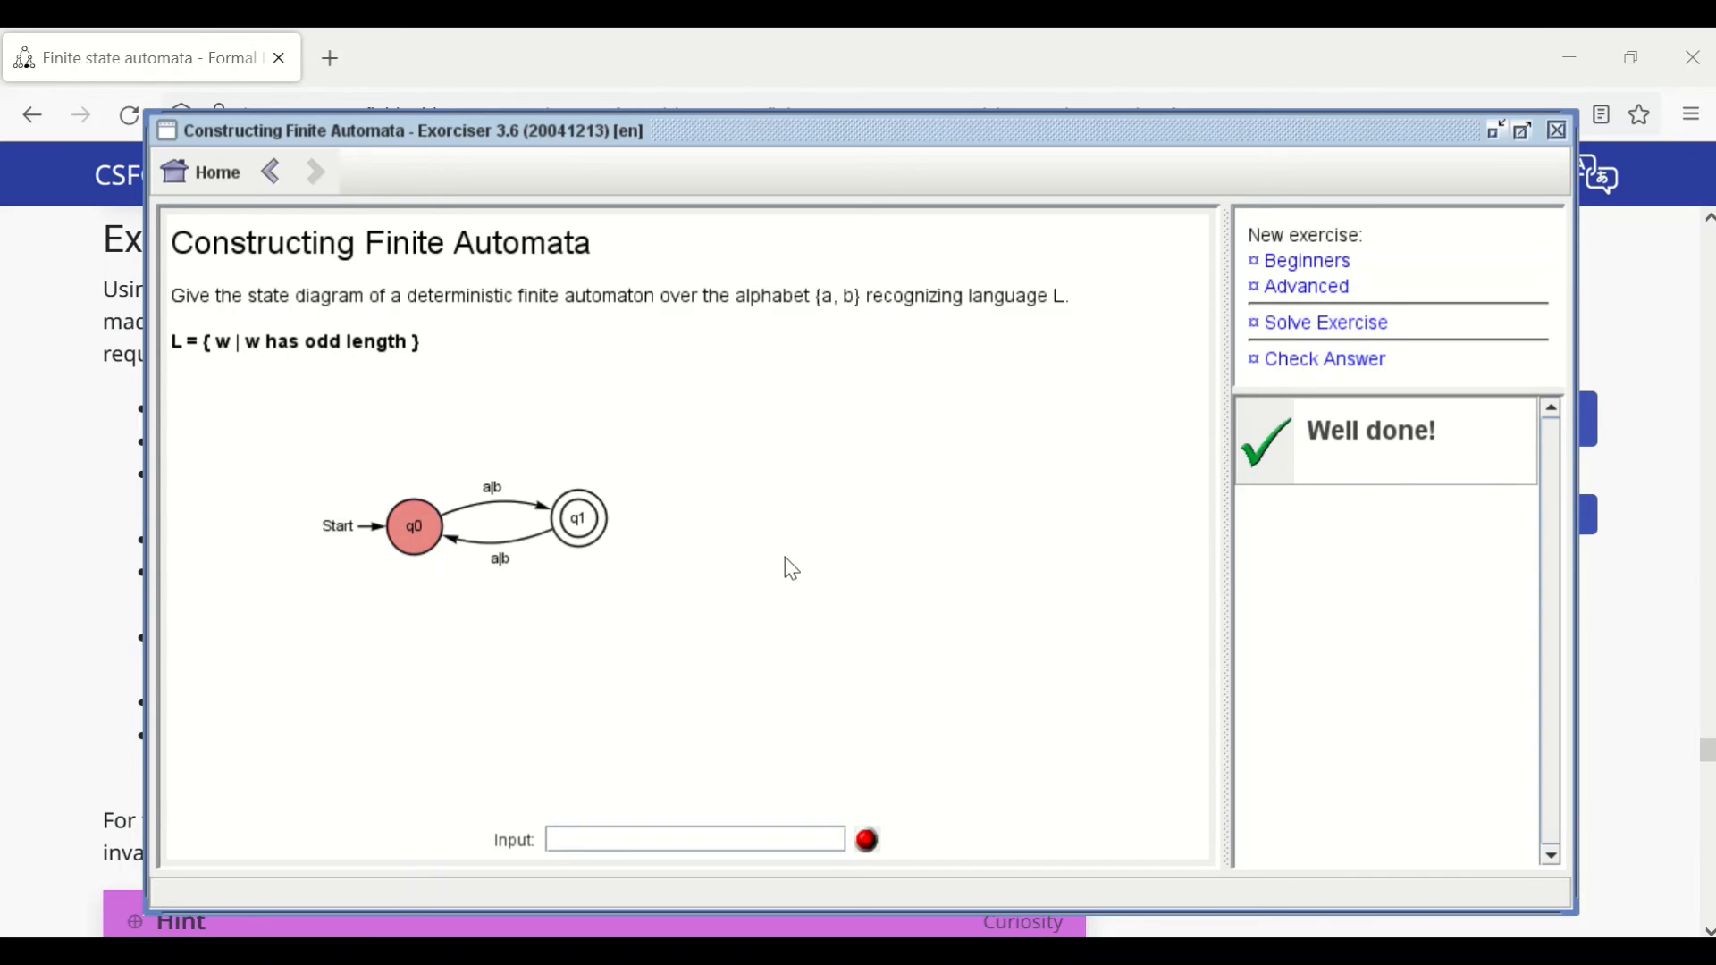
Step: Generate new Beginners exercises up to the language ending with suffix "bba" and show its solution
click(1284, 278)
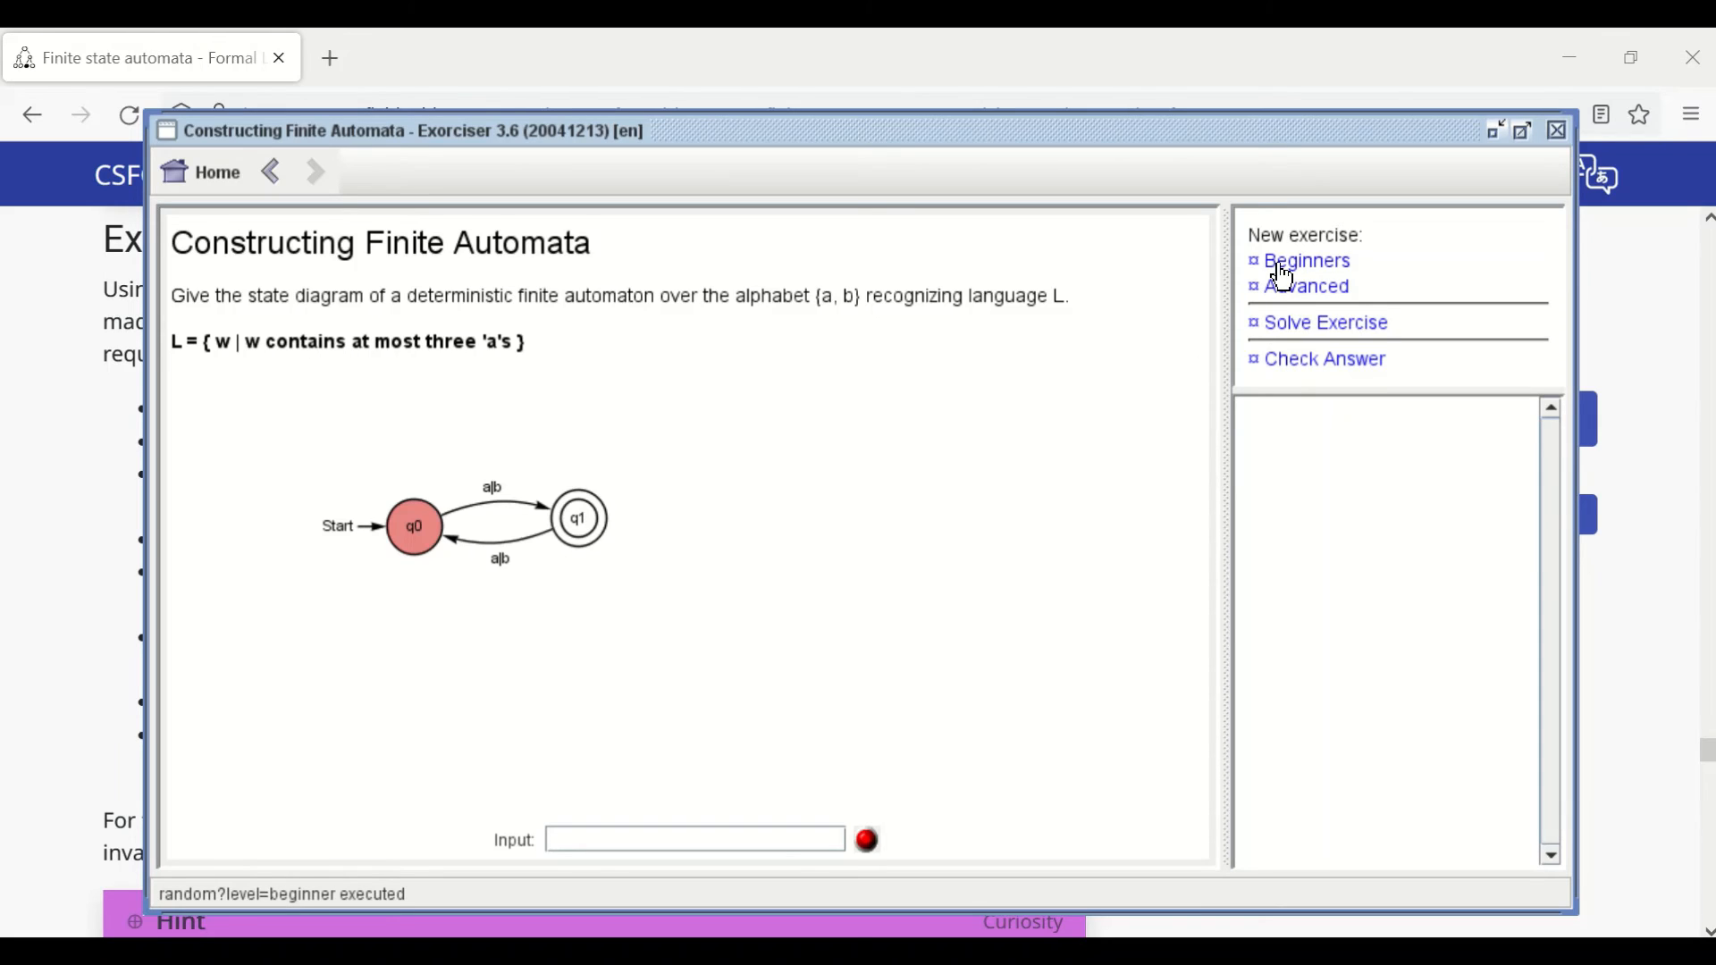
click(1284, 278)
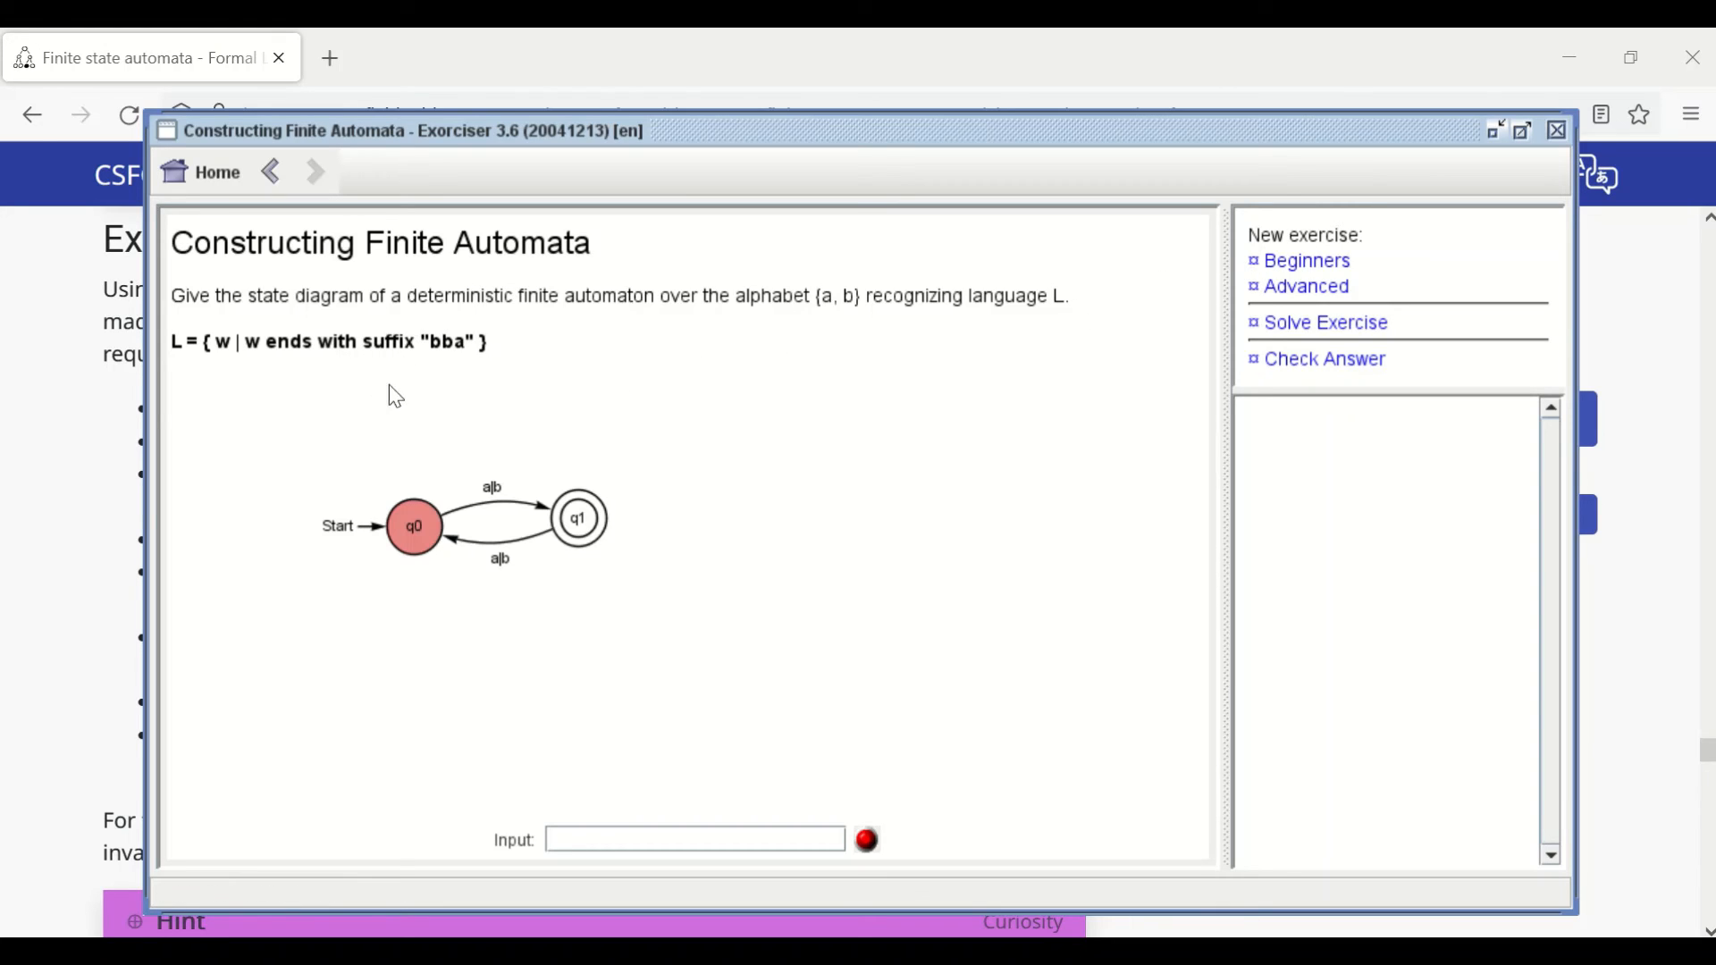
click(1294, 329)
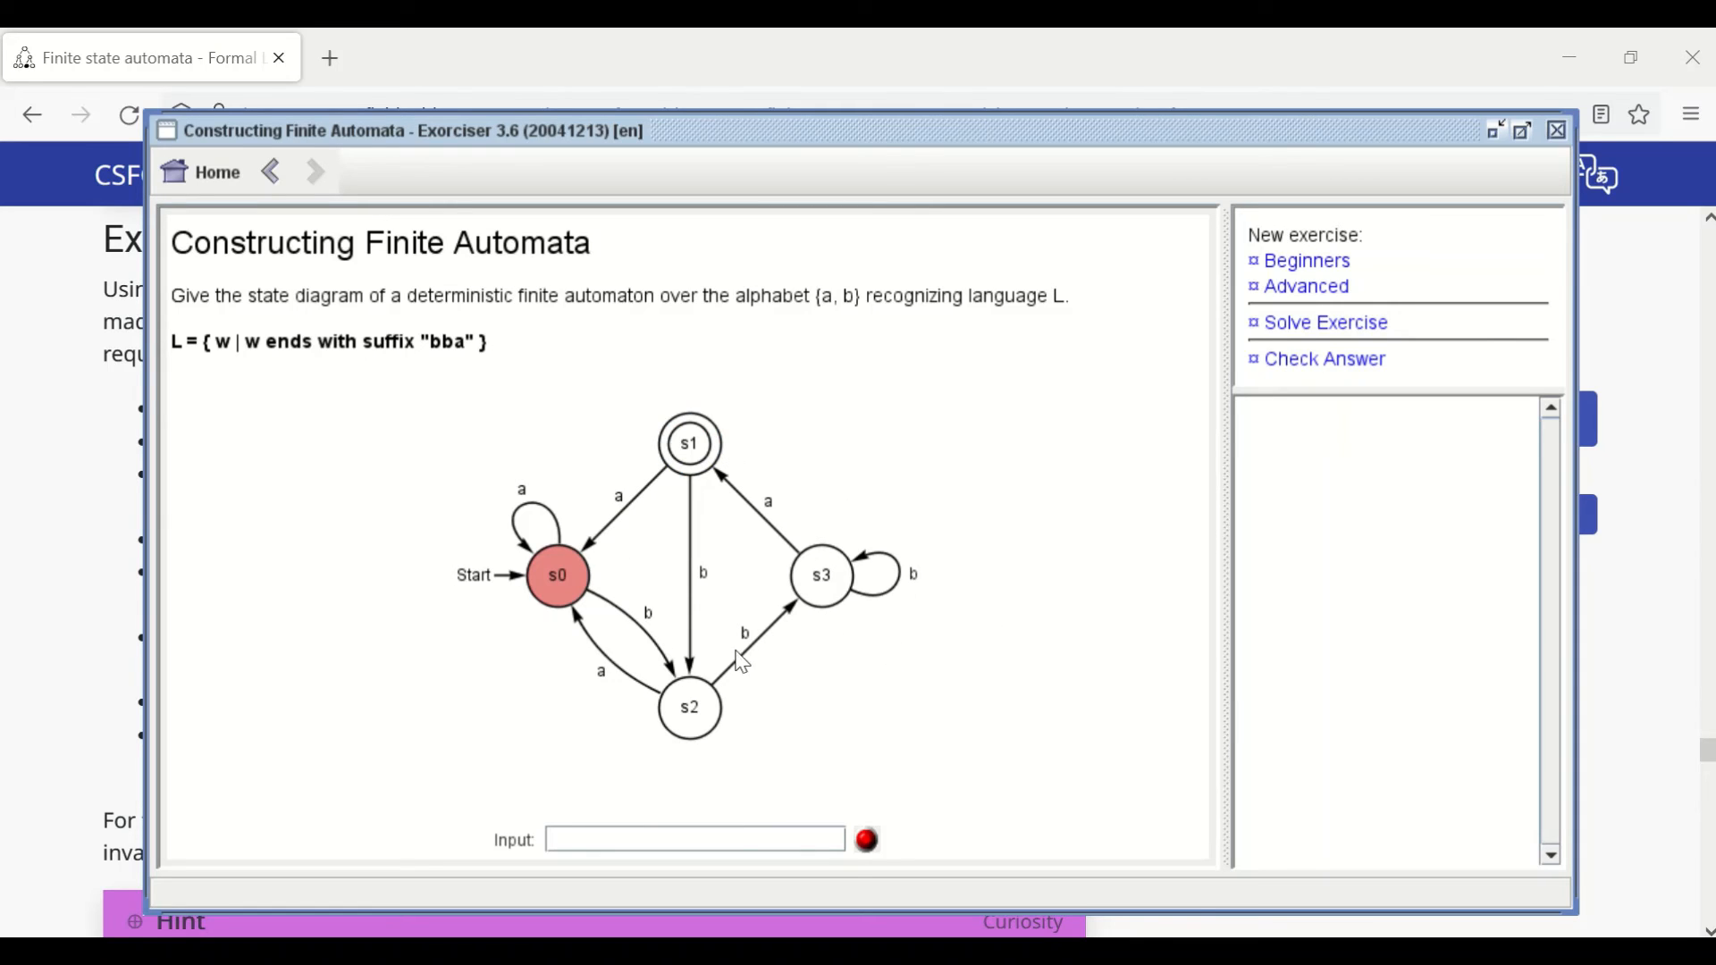
Step: Rearrange the solution's states with s0 at the lower left, s2 and s3 above it, and accepting state s1 at the far right
drag(560, 583, 506, 489)
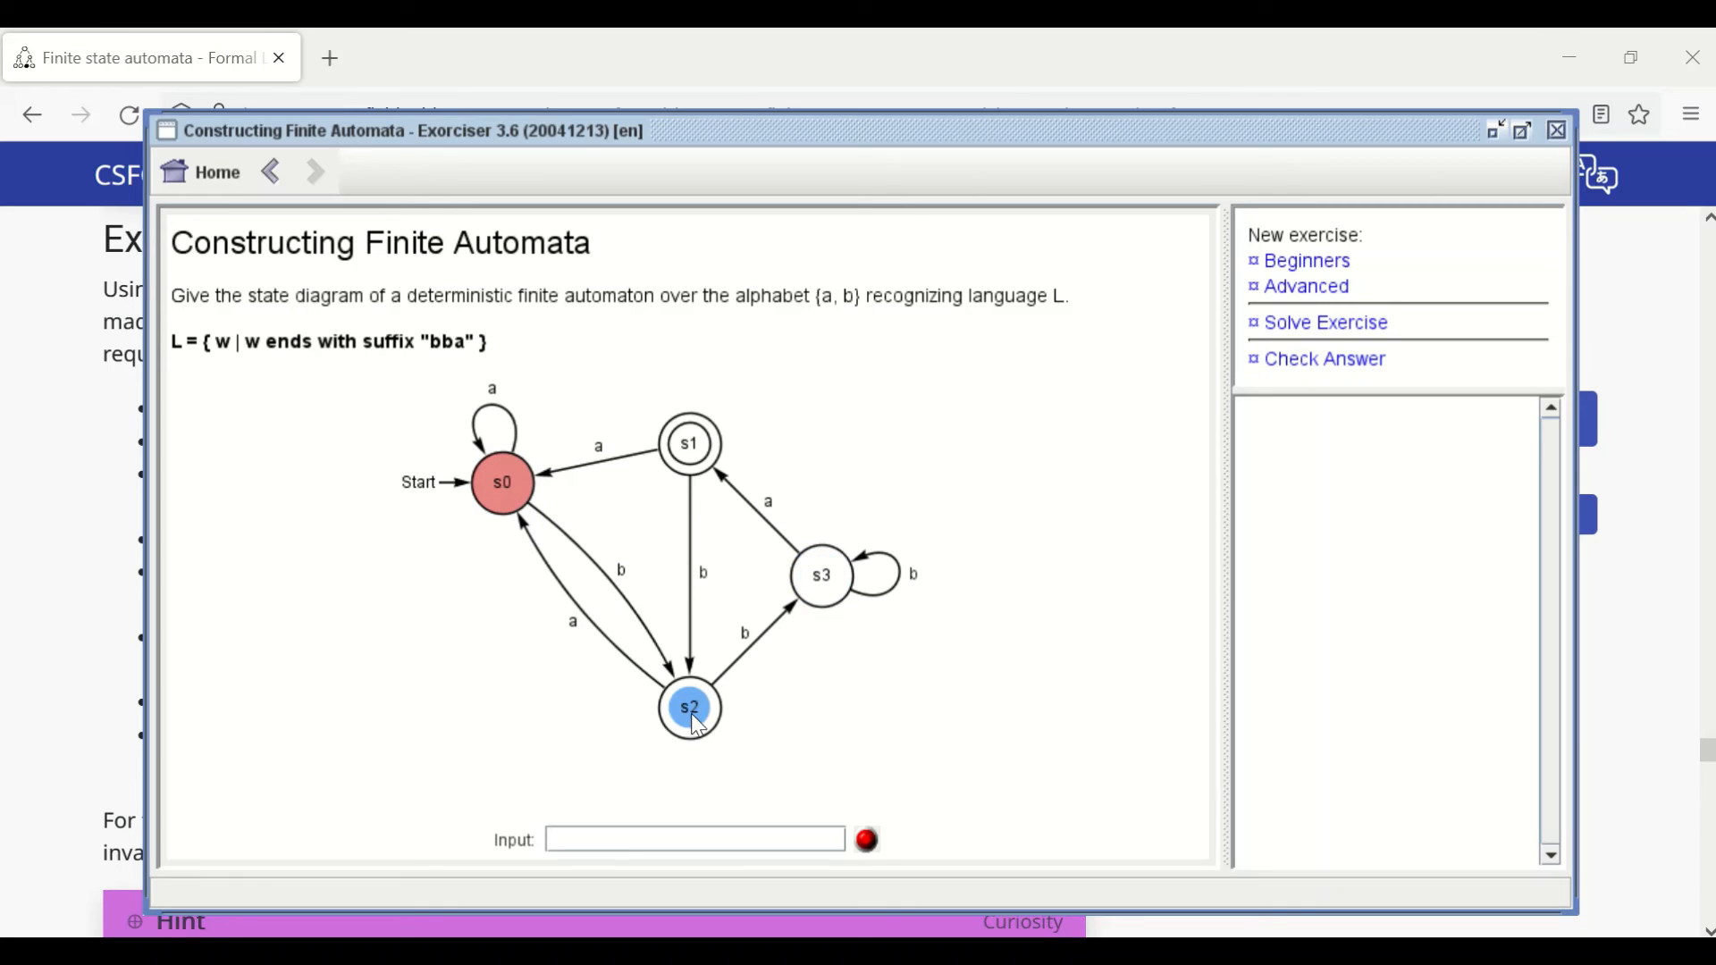
drag(700, 720, 672, 665)
click(691, 447)
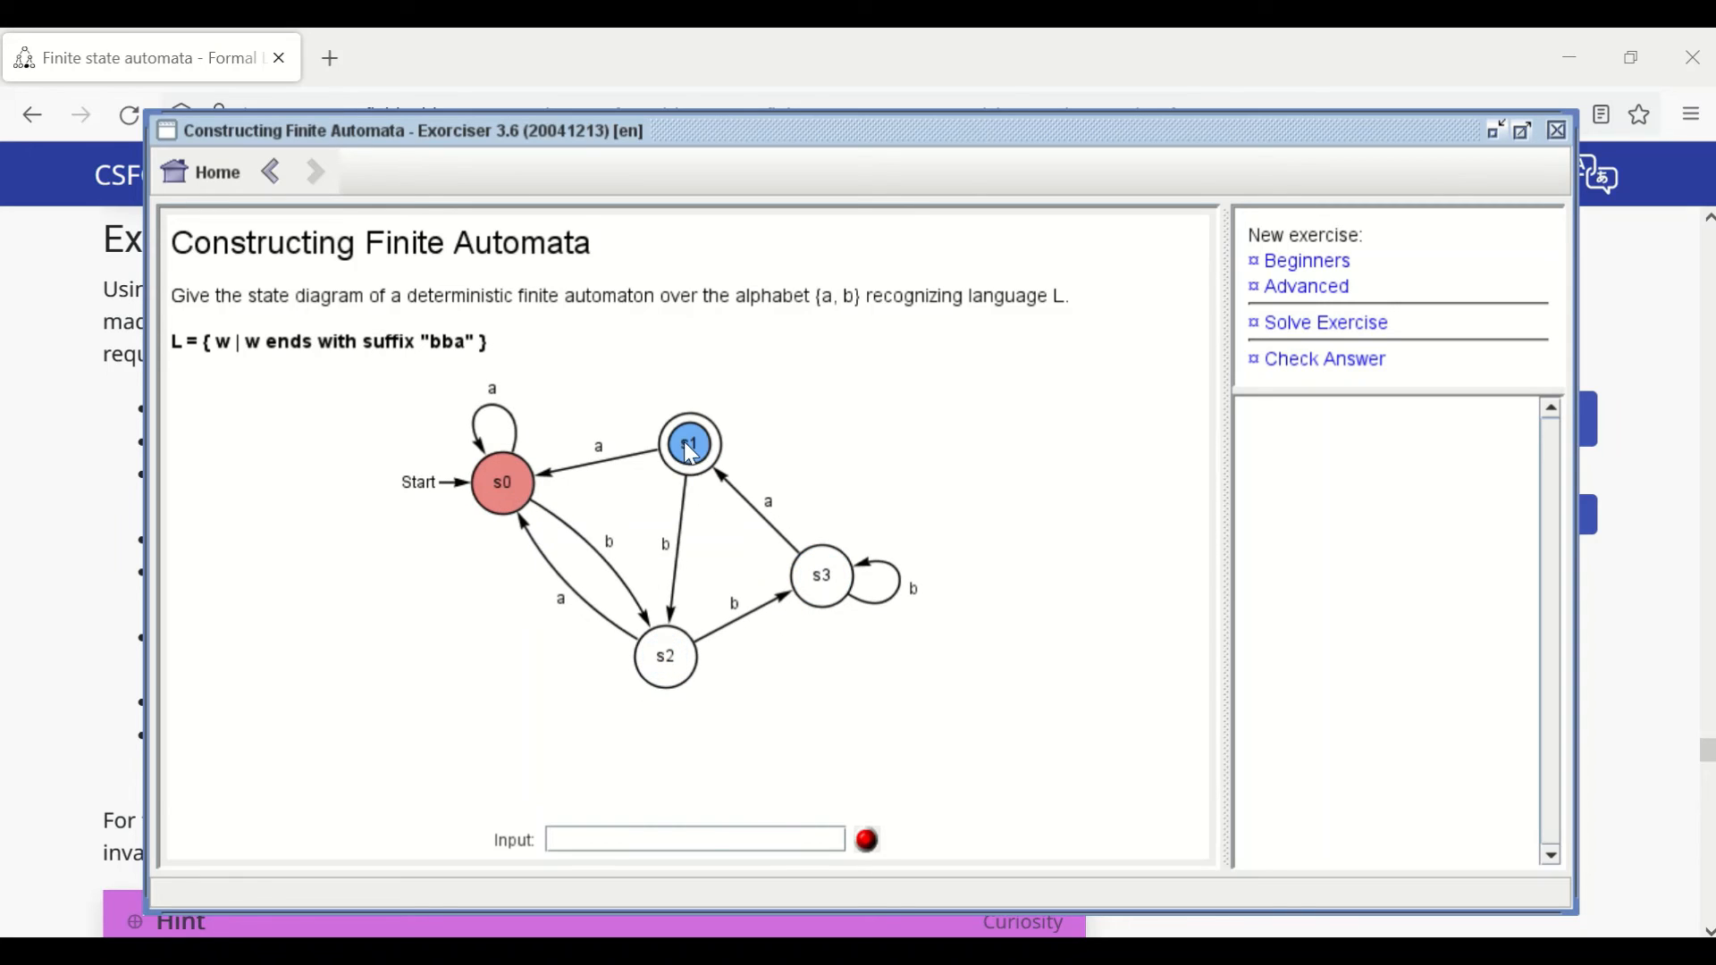
drag(513, 481, 497, 513)
drag(681, 432, 1111, 602)
drag(473, 507, 409, 707)
drag(679, 660, 622, 536)
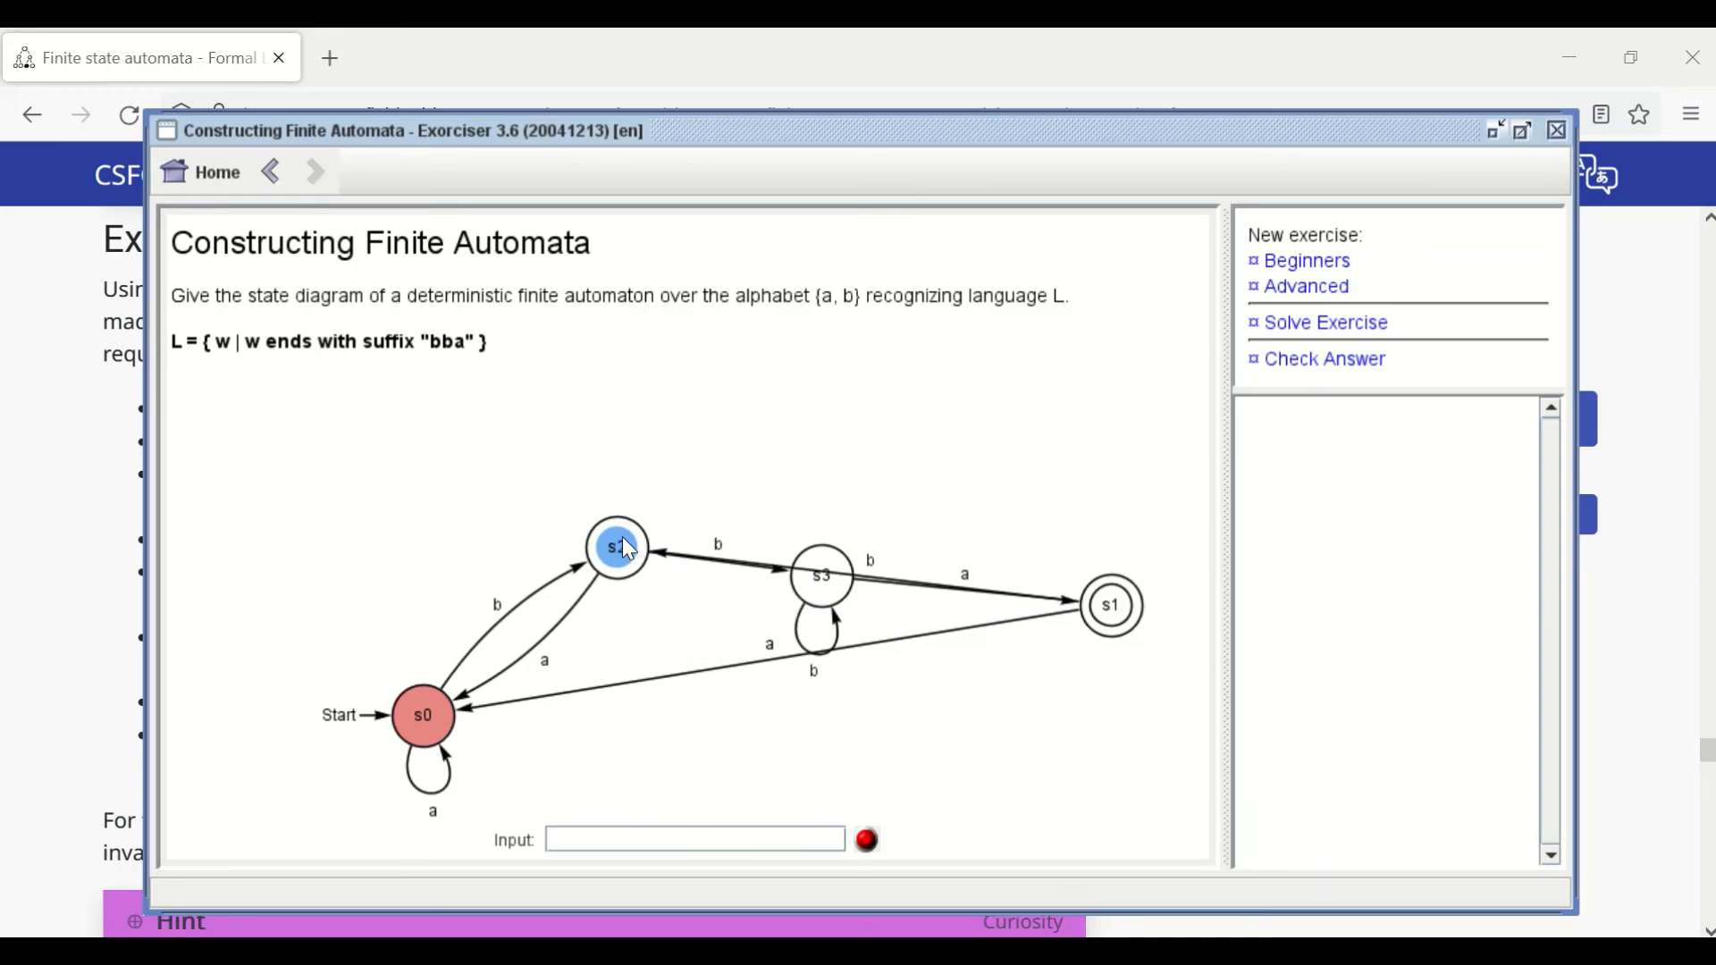
click(849, 568)
drag(844, 556, 842, 484)
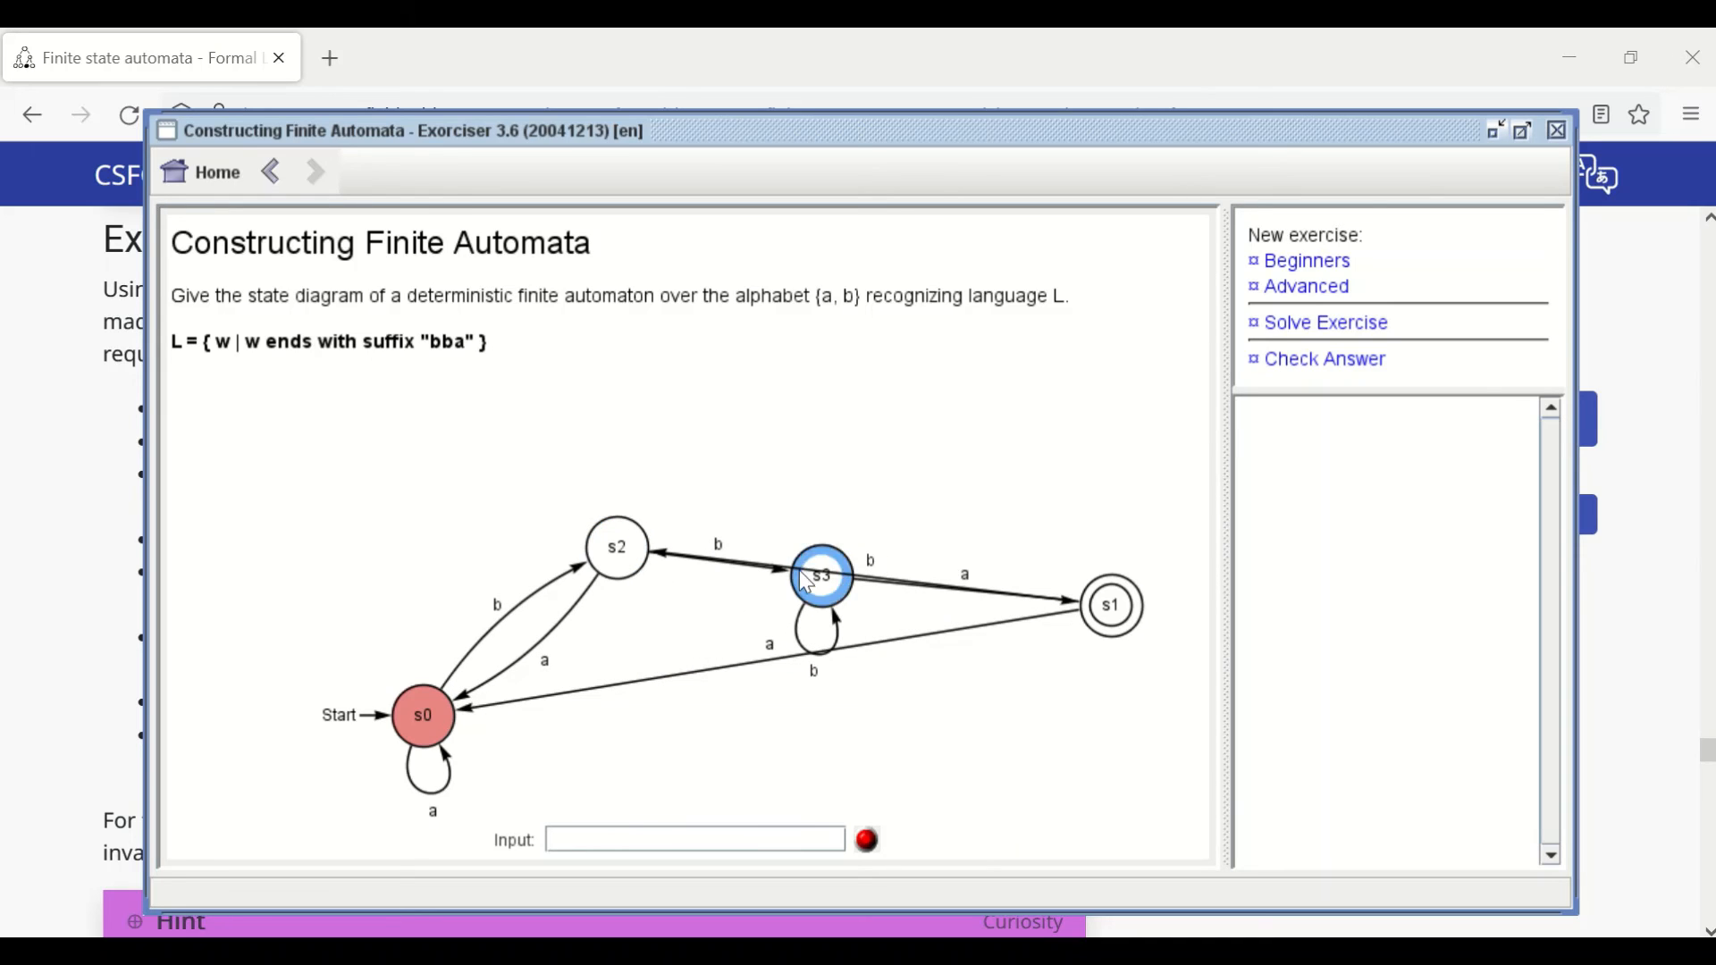
drag(831, 588, 849, 515)
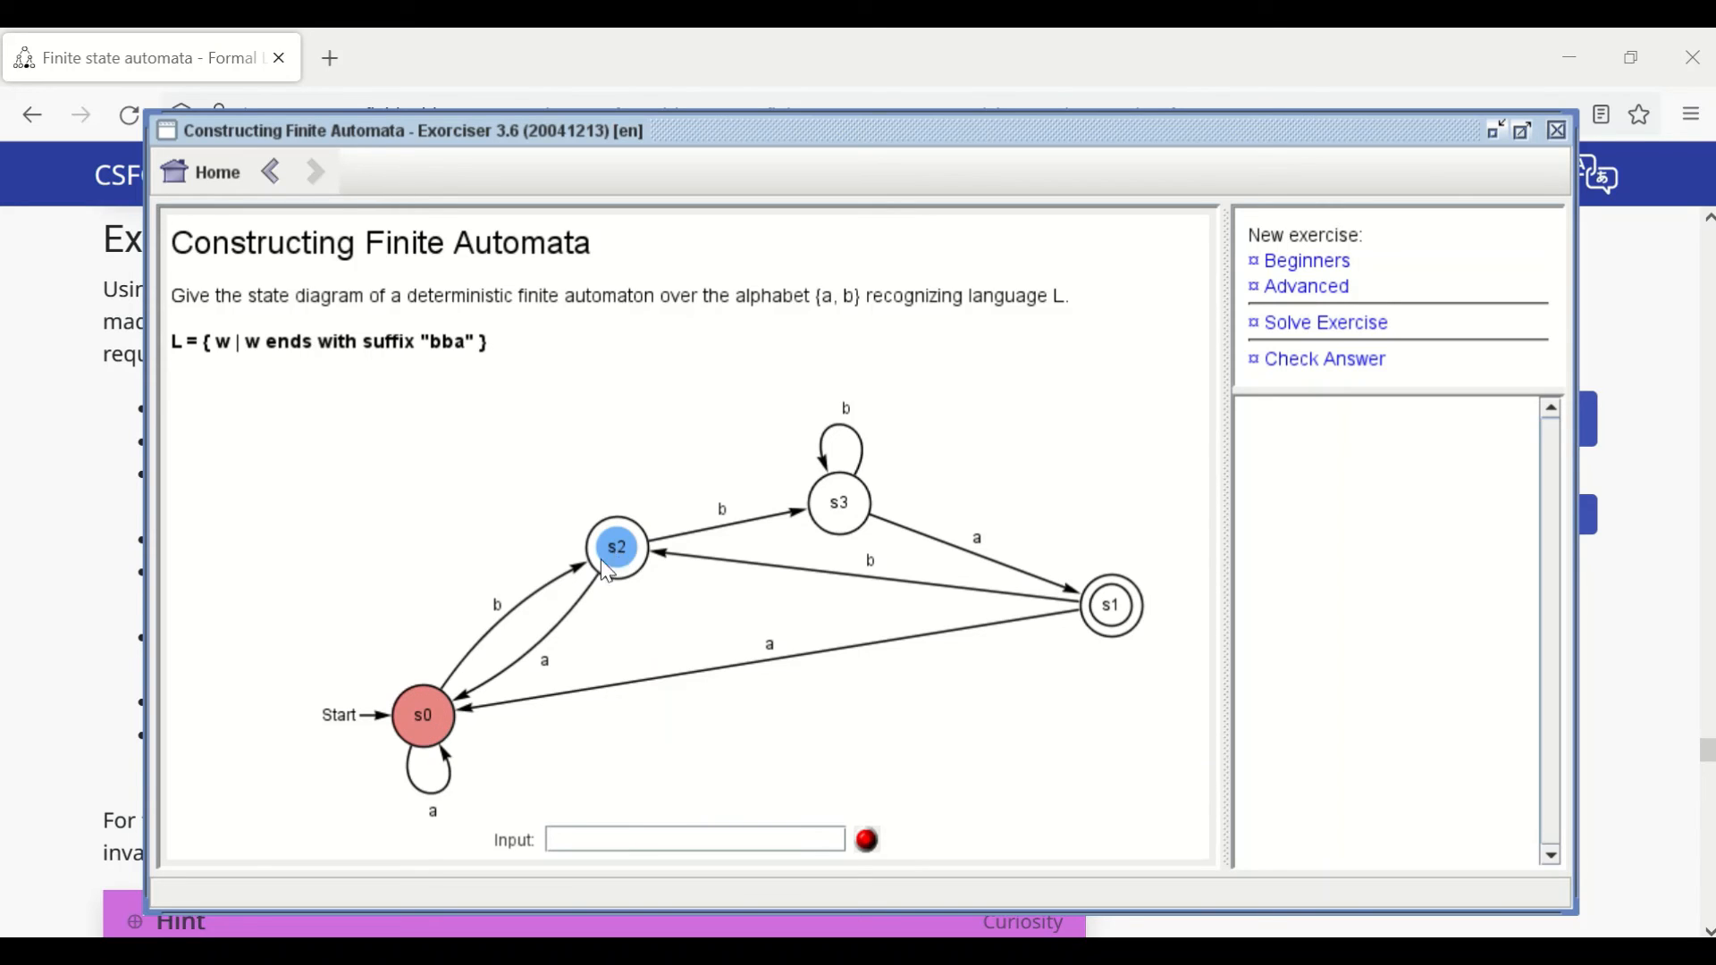
Step: Try other positions for s0 and s2, and shift the whole automaton up and to the left in the answer area
drag(431, 715, 489, 497)
drag(614, 557, 602, 686)
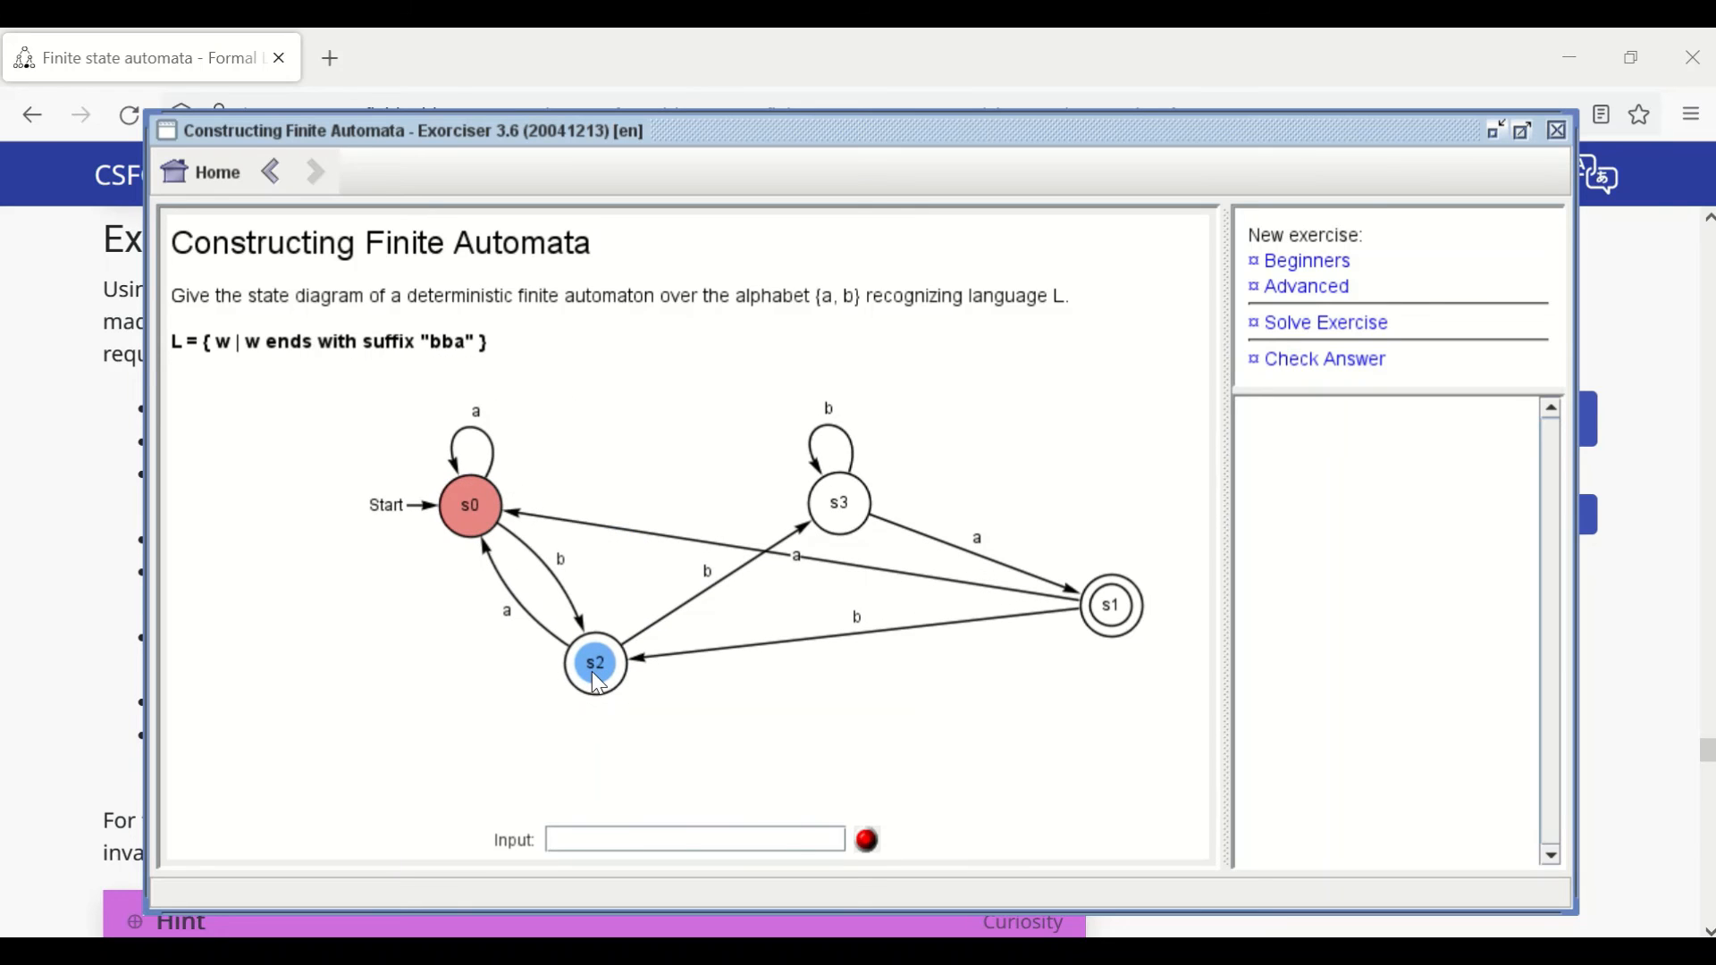
drag(472, 501, 359, 691)
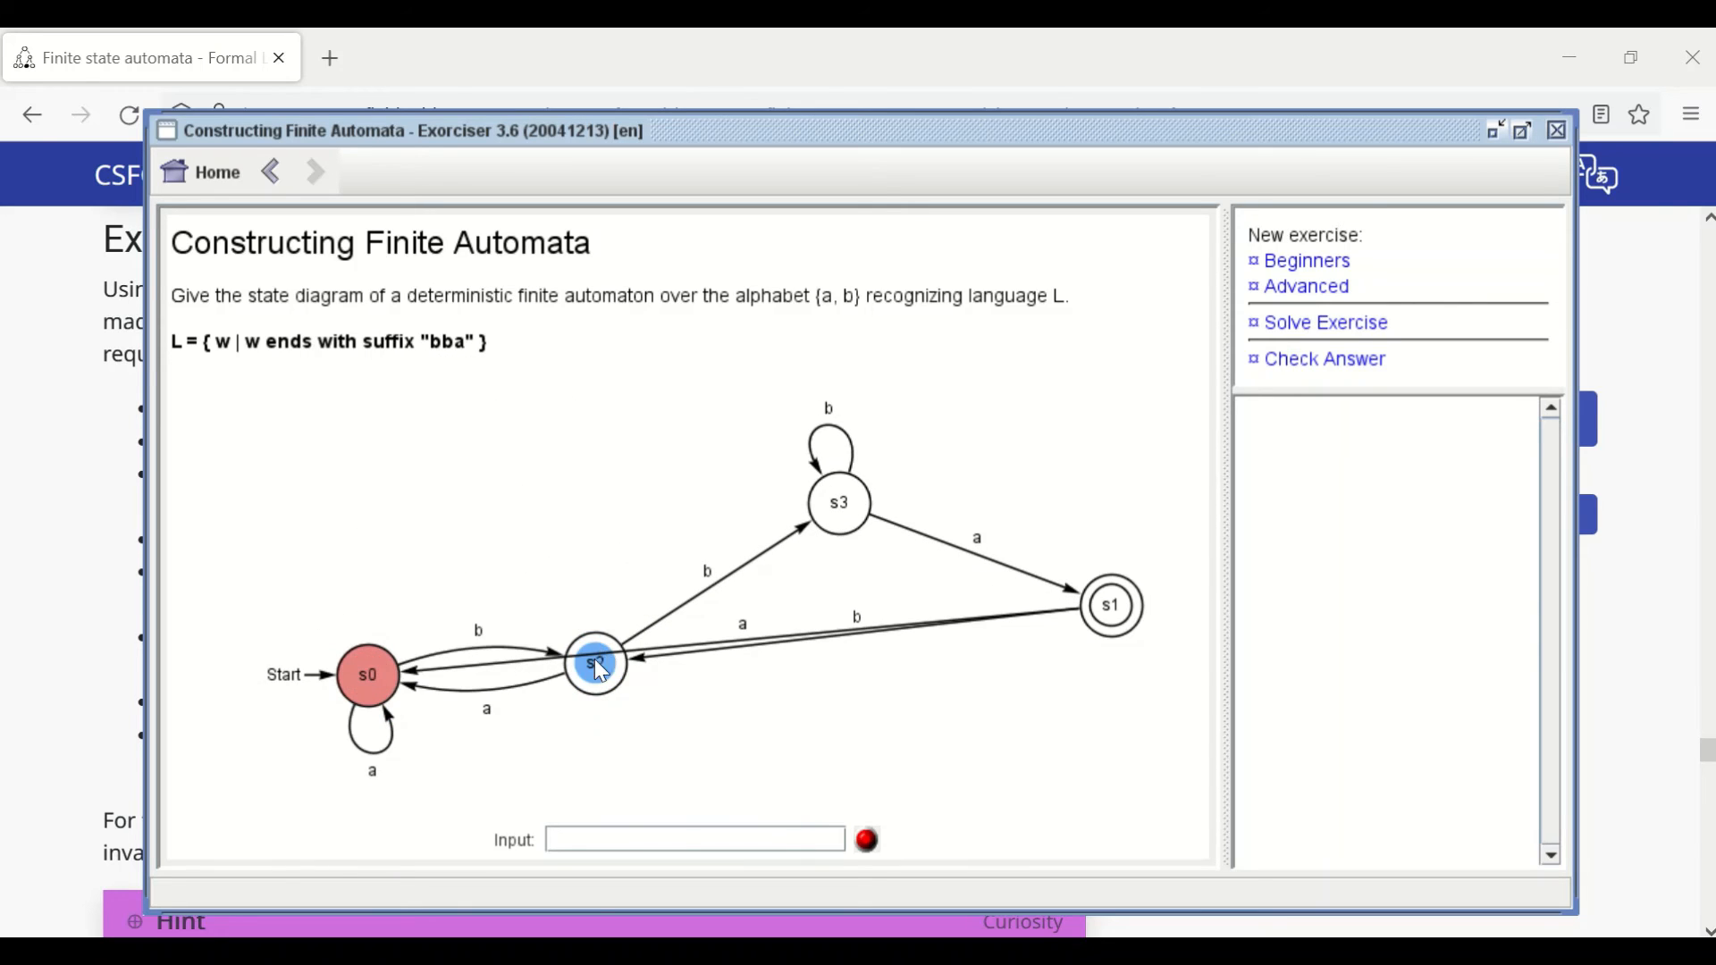
drag(594, 660, 557, 516)
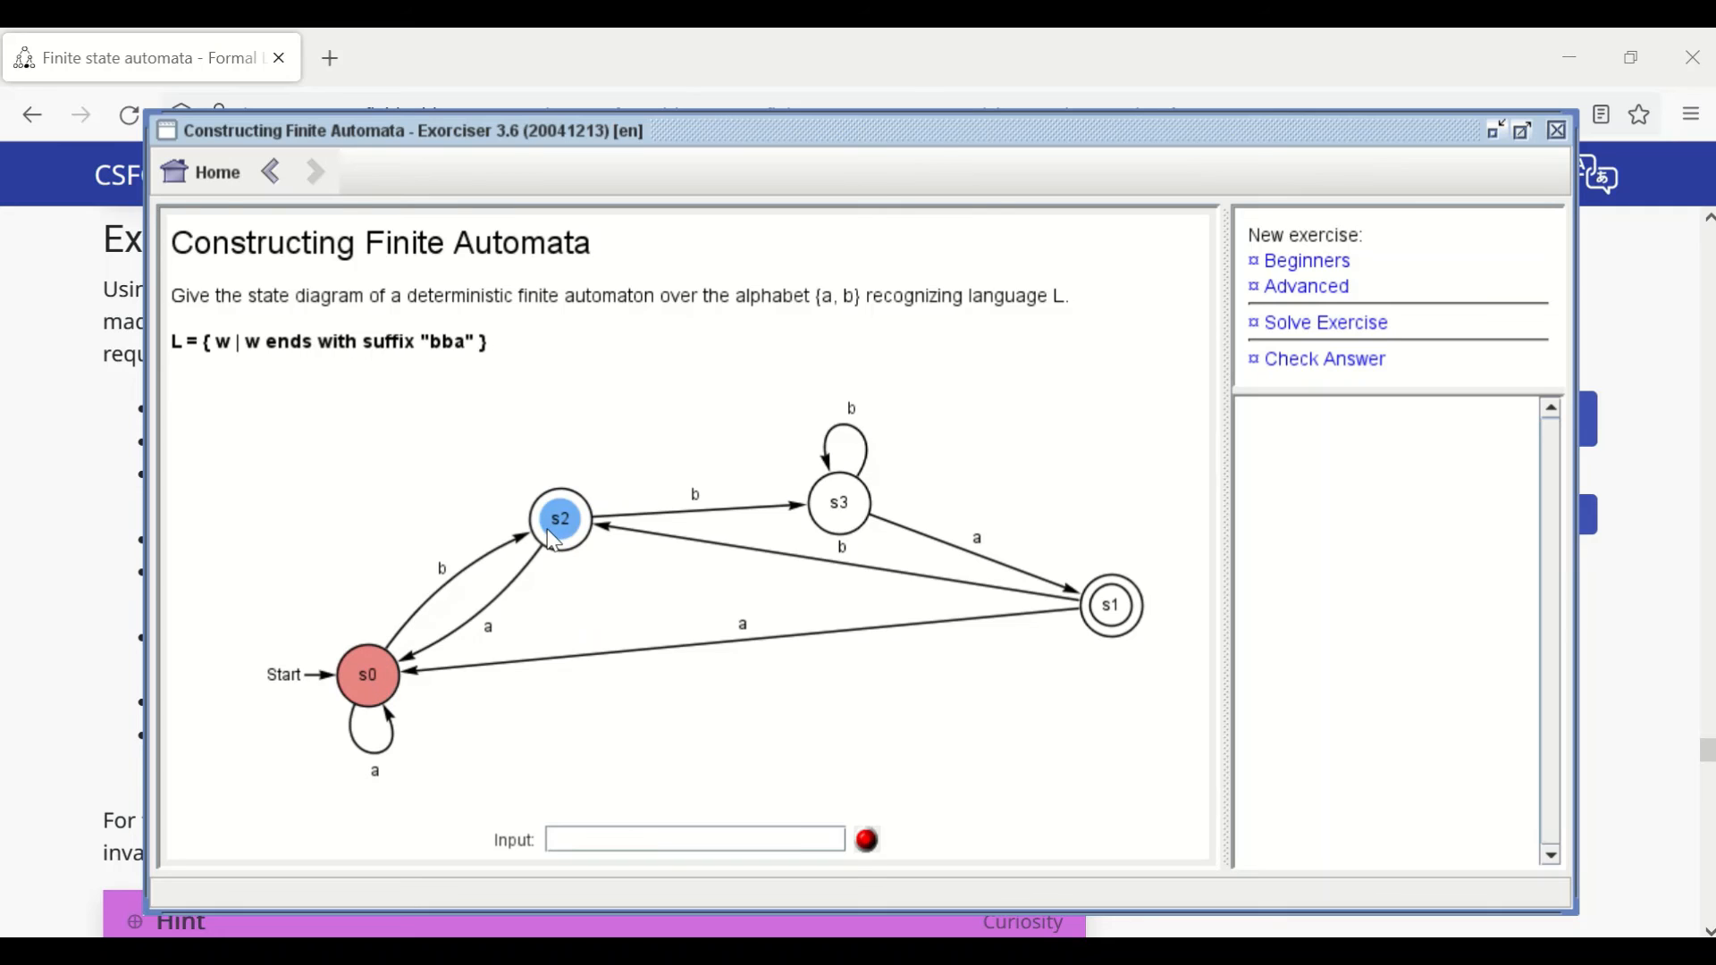
drag(1040, 575, 1102, 596)
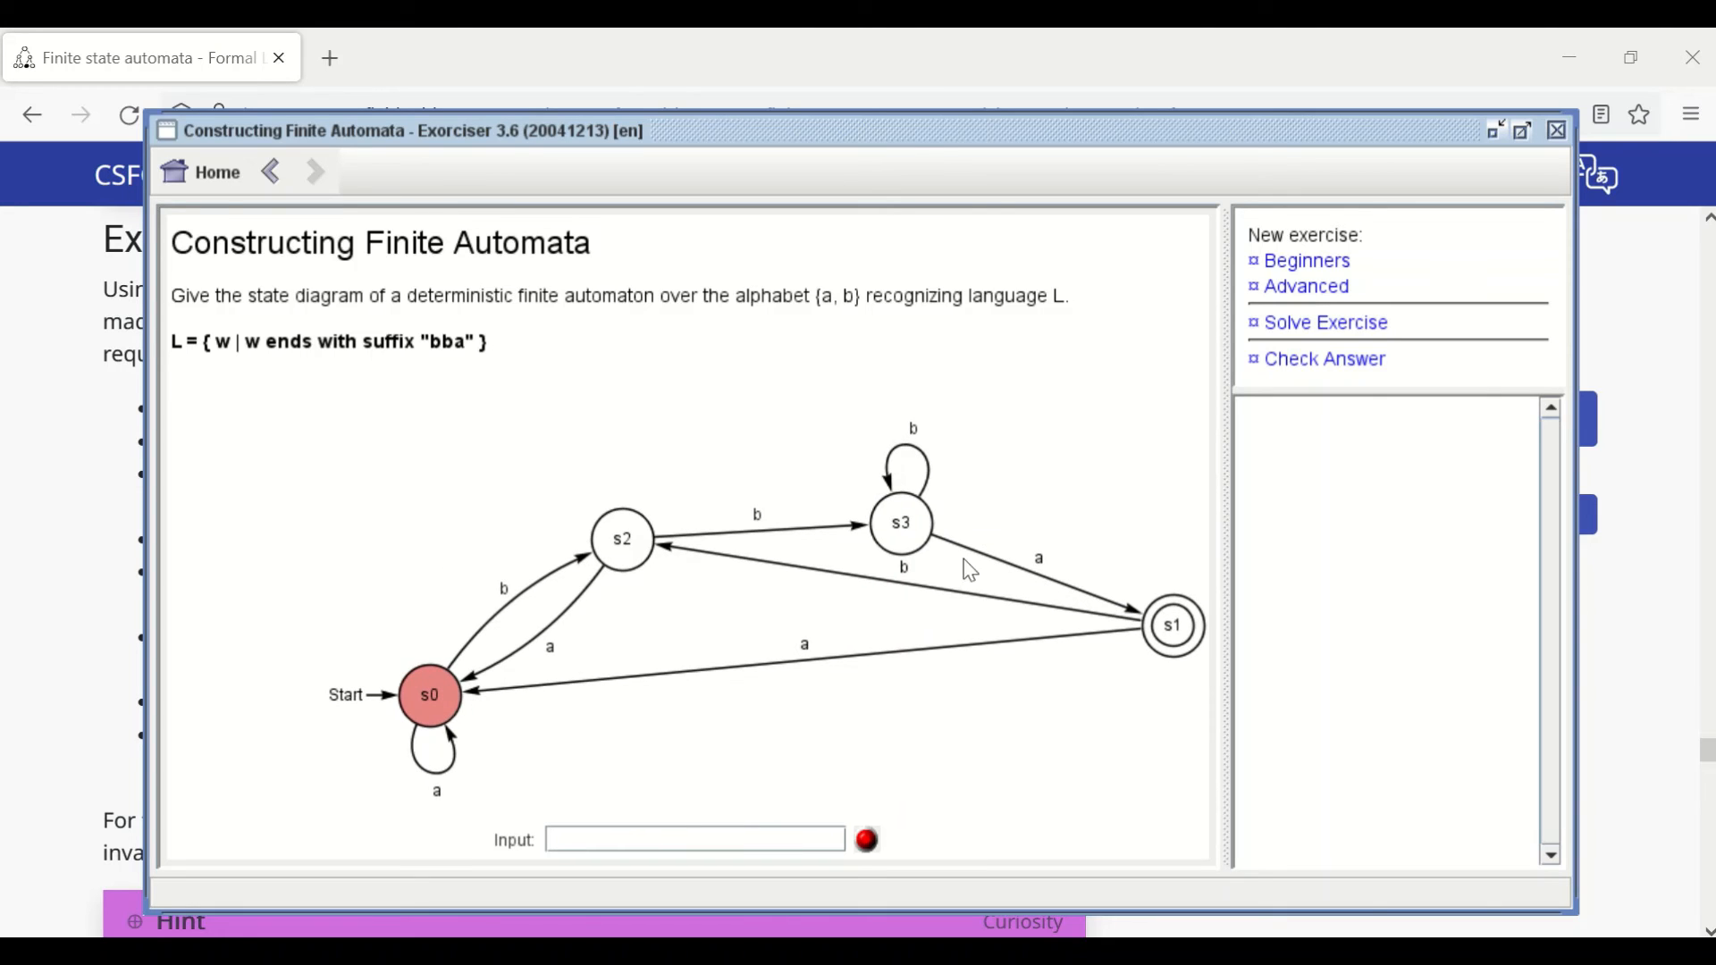
drag(898, 529, 883, 516)
drag(774, 465, 639, 395)
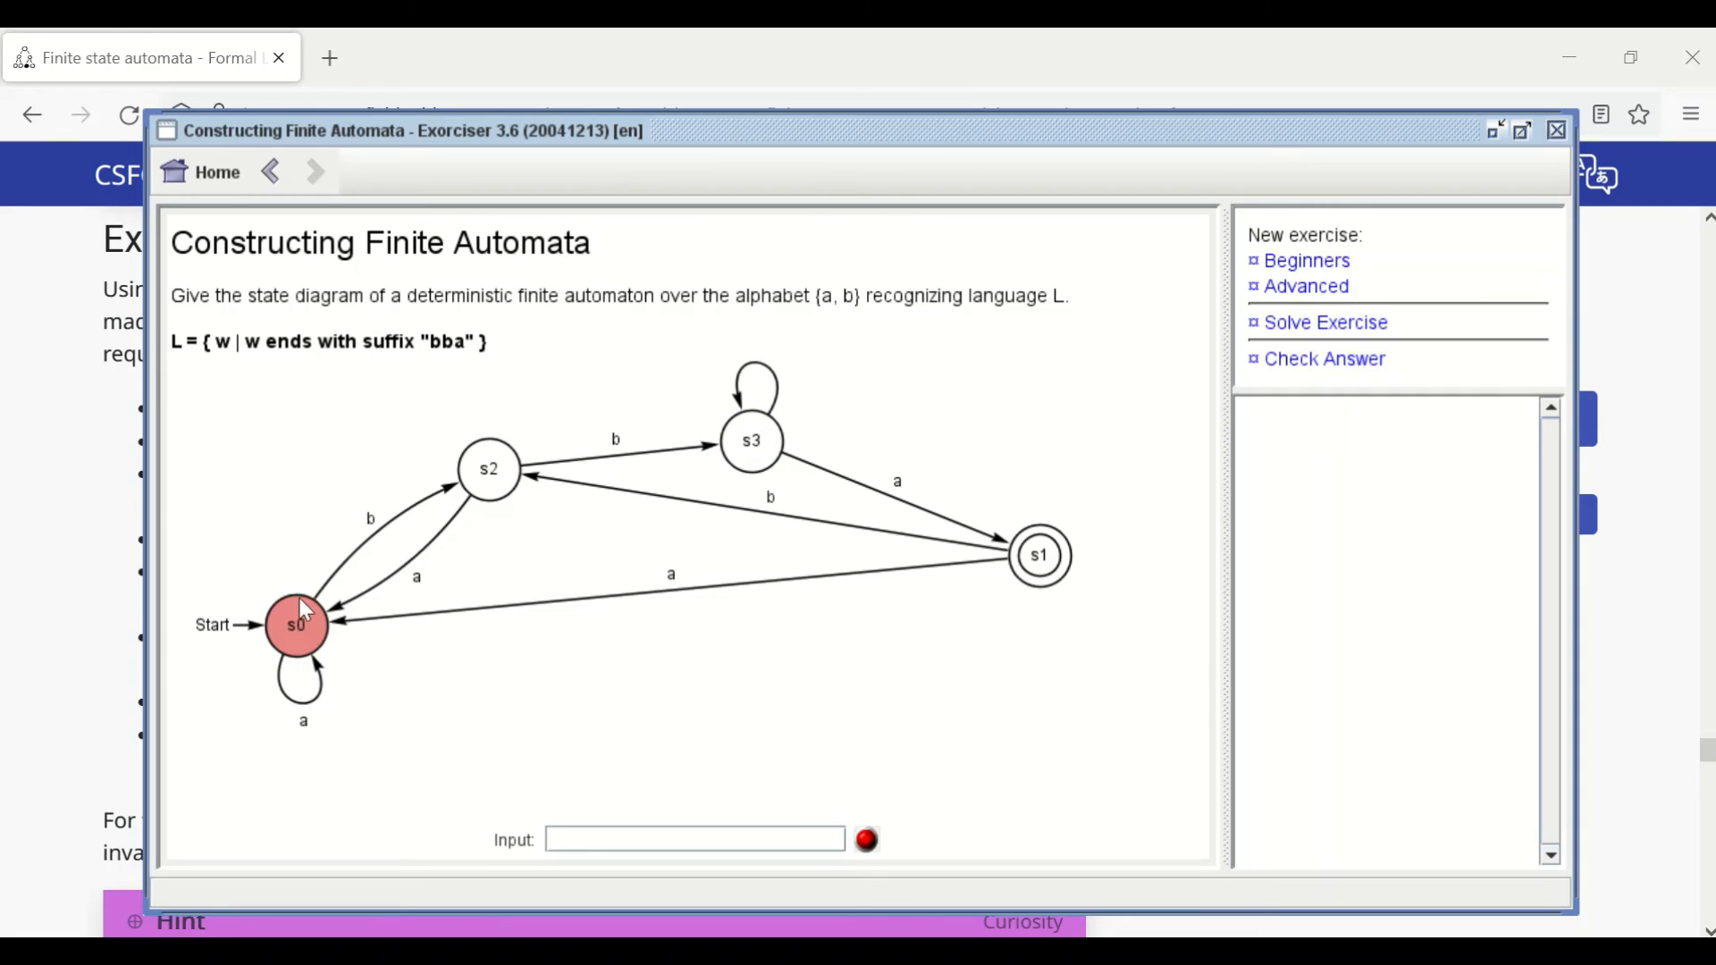
Step: Show the solution for the suffix "bba" exercise again and spread s0 and s3 outward from the other states
click(1296, 325)
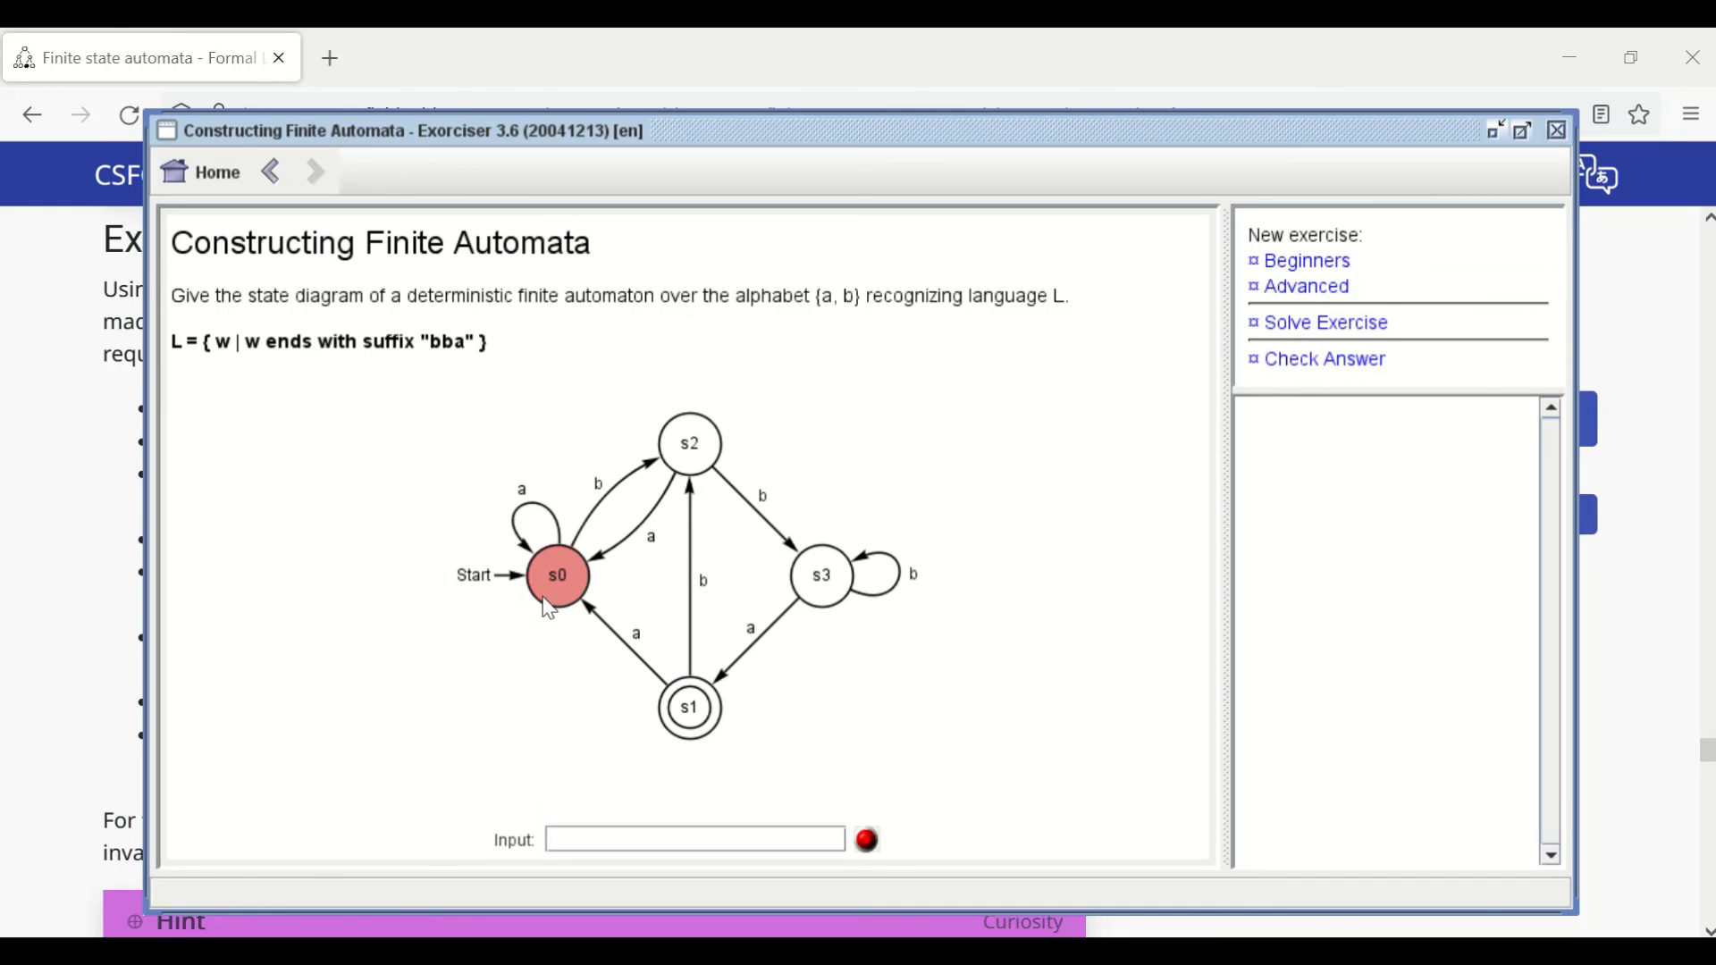
drag(560, 579, 473, 567)
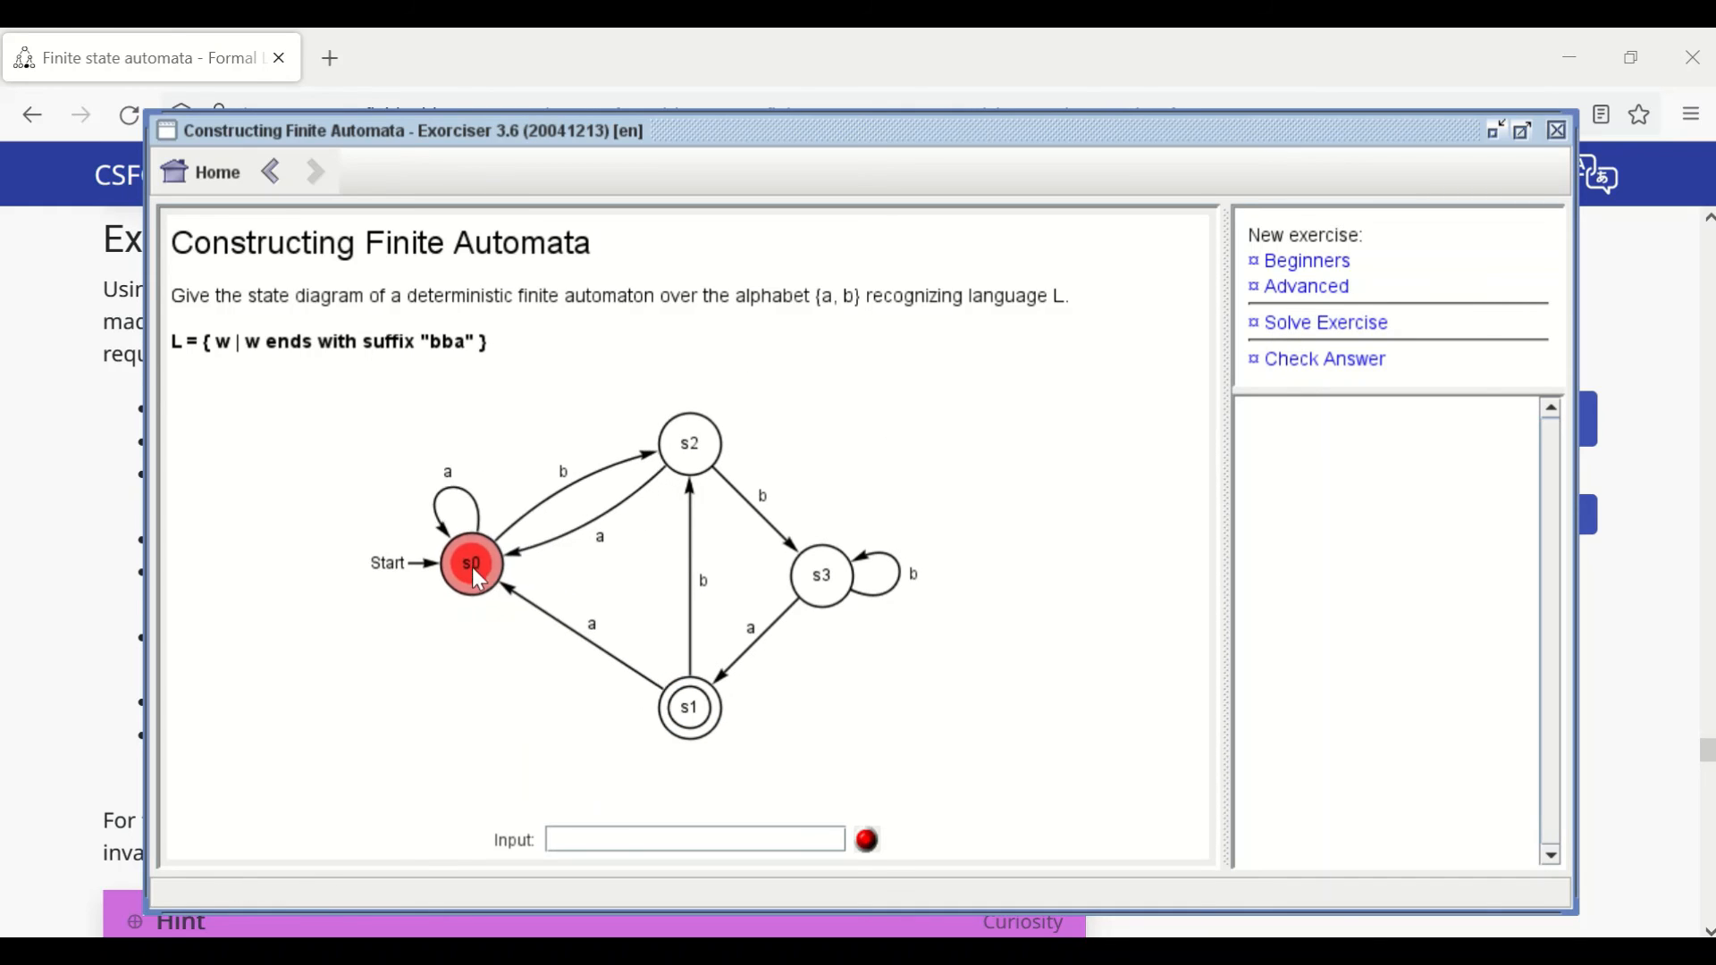
drag(836, 579, 924, 529)
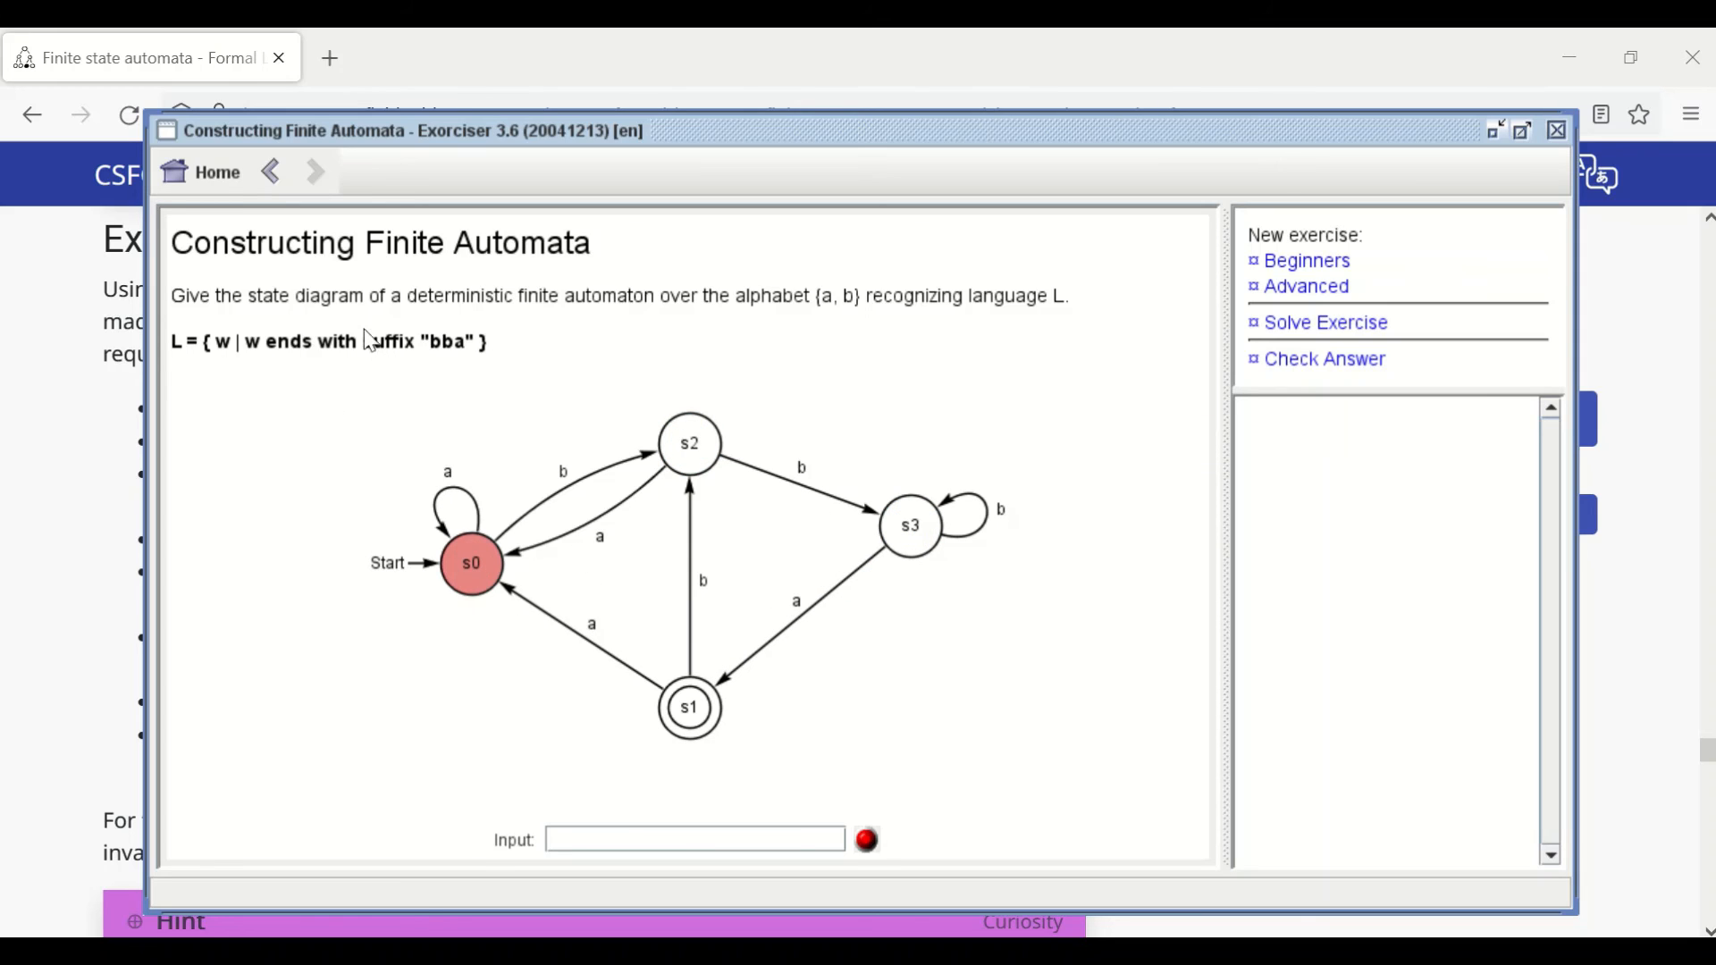
Step: Generate another Beginners exercise and look at the Examples to try in the browser before returning to Exorciser
click(1292, 270)
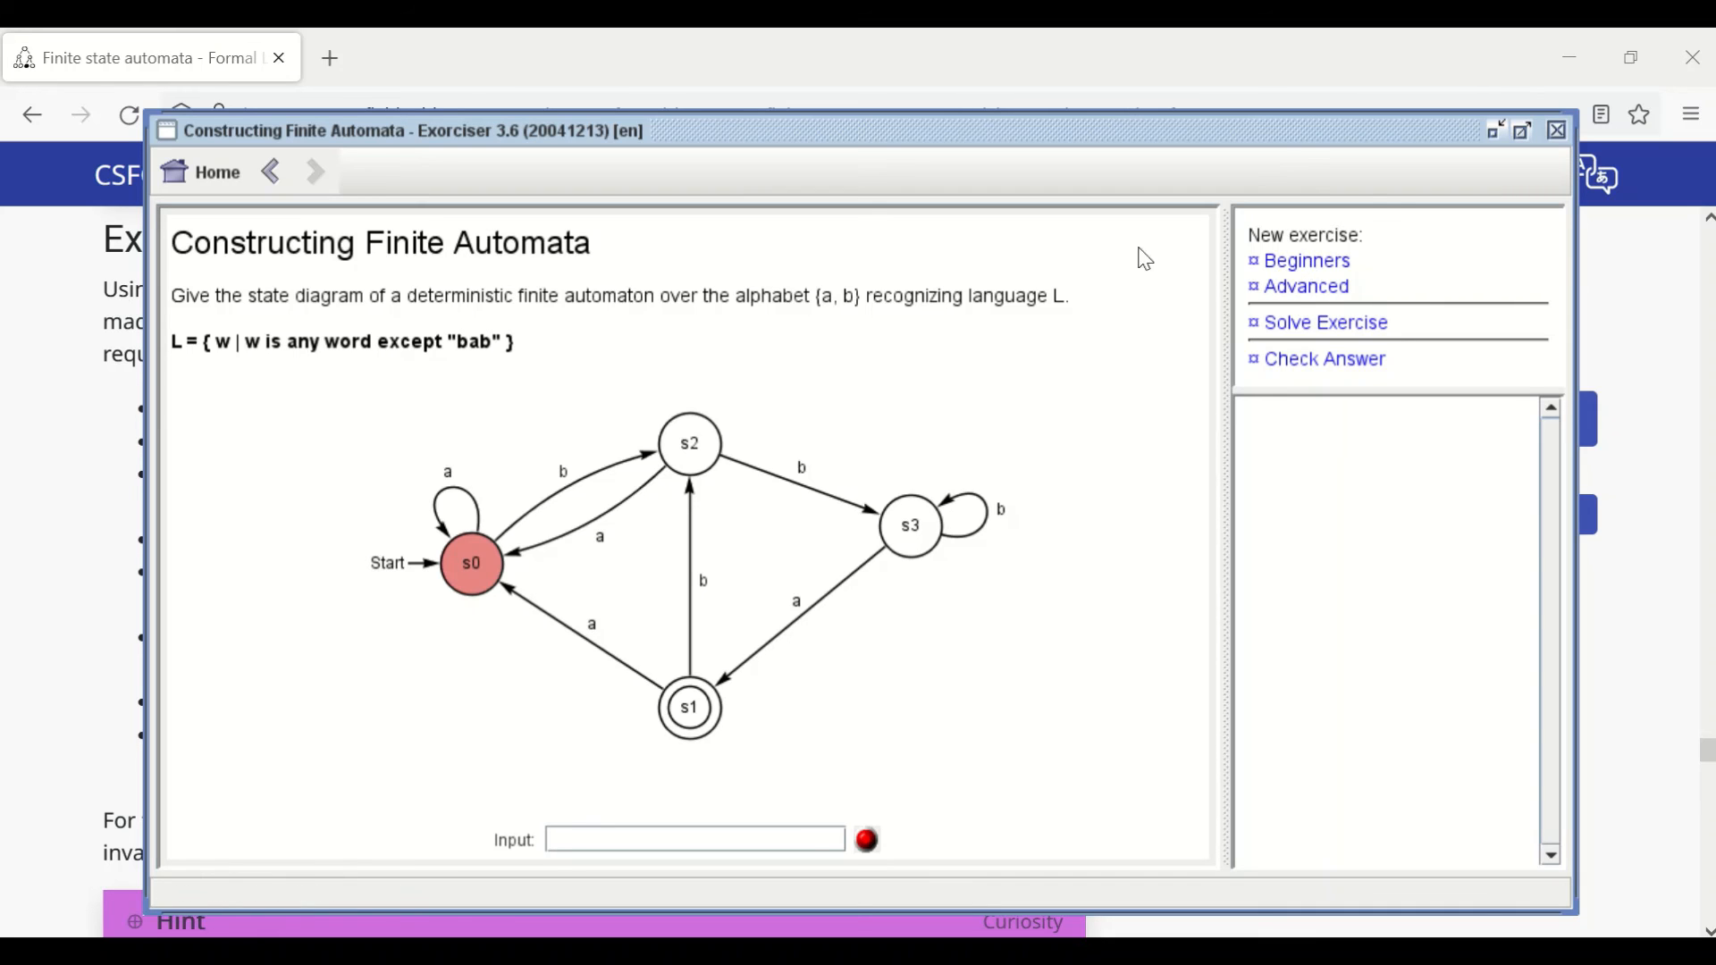
click(61, 507)
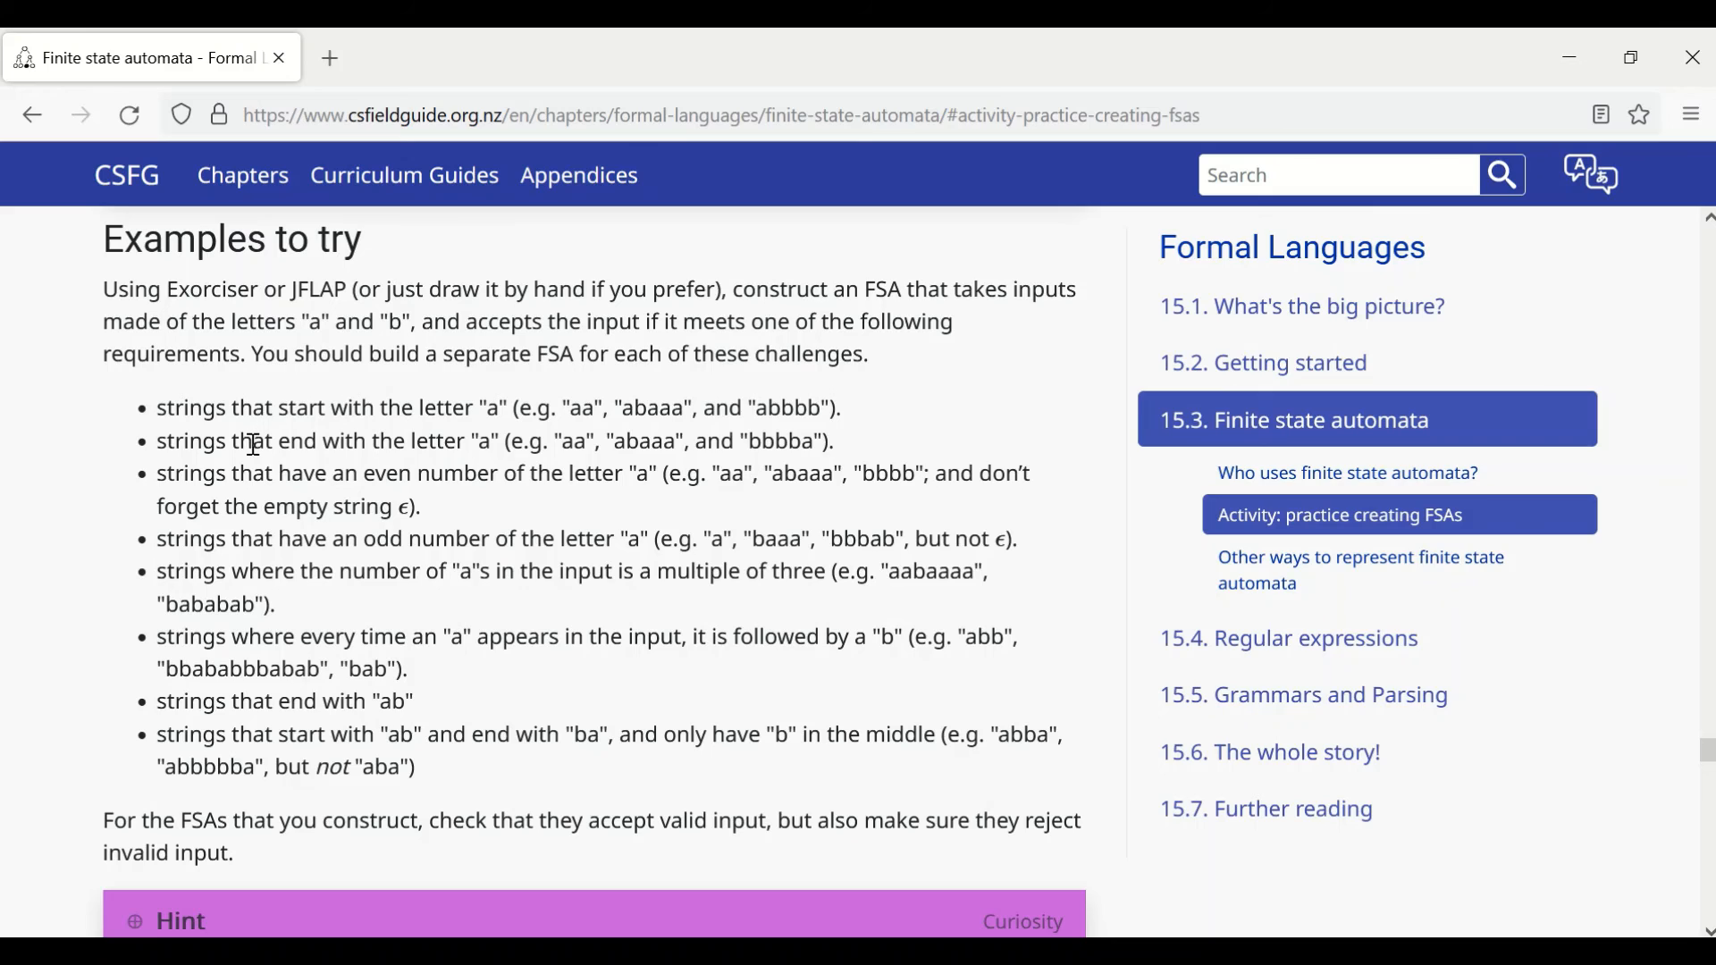
key(alt+Tab)
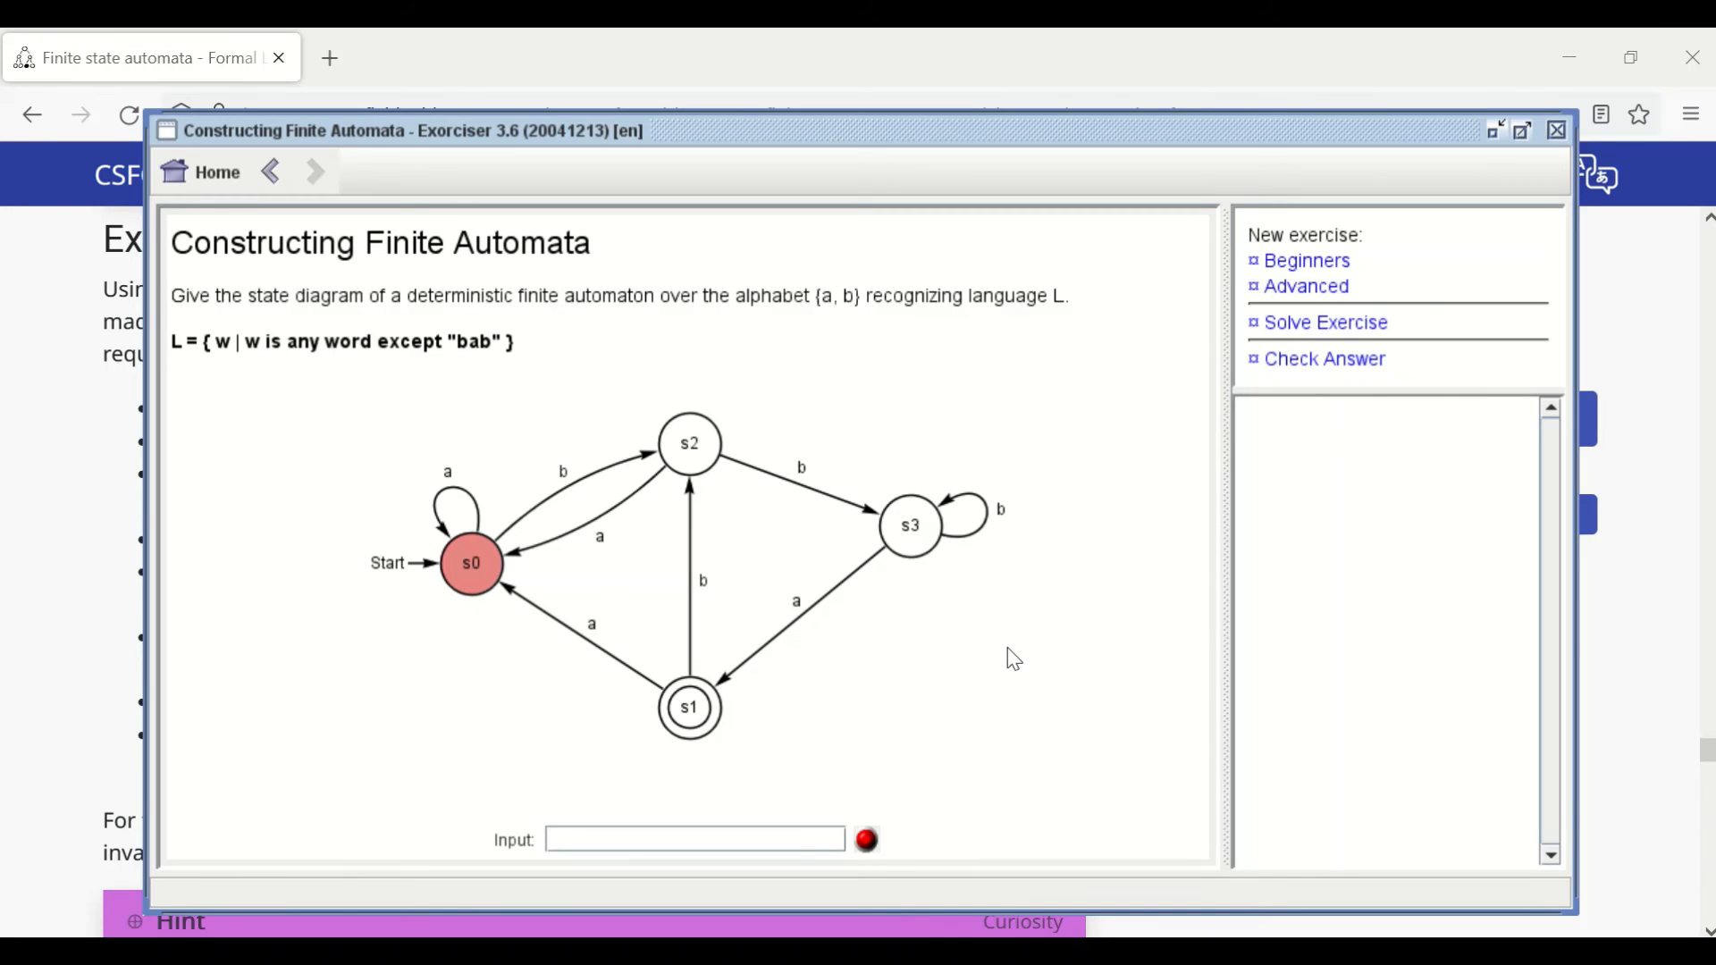
Step: Generate two Advanced exercises, ending with an odd number of 'b's or length at least four, and show each one's solution
click(1299, 298)
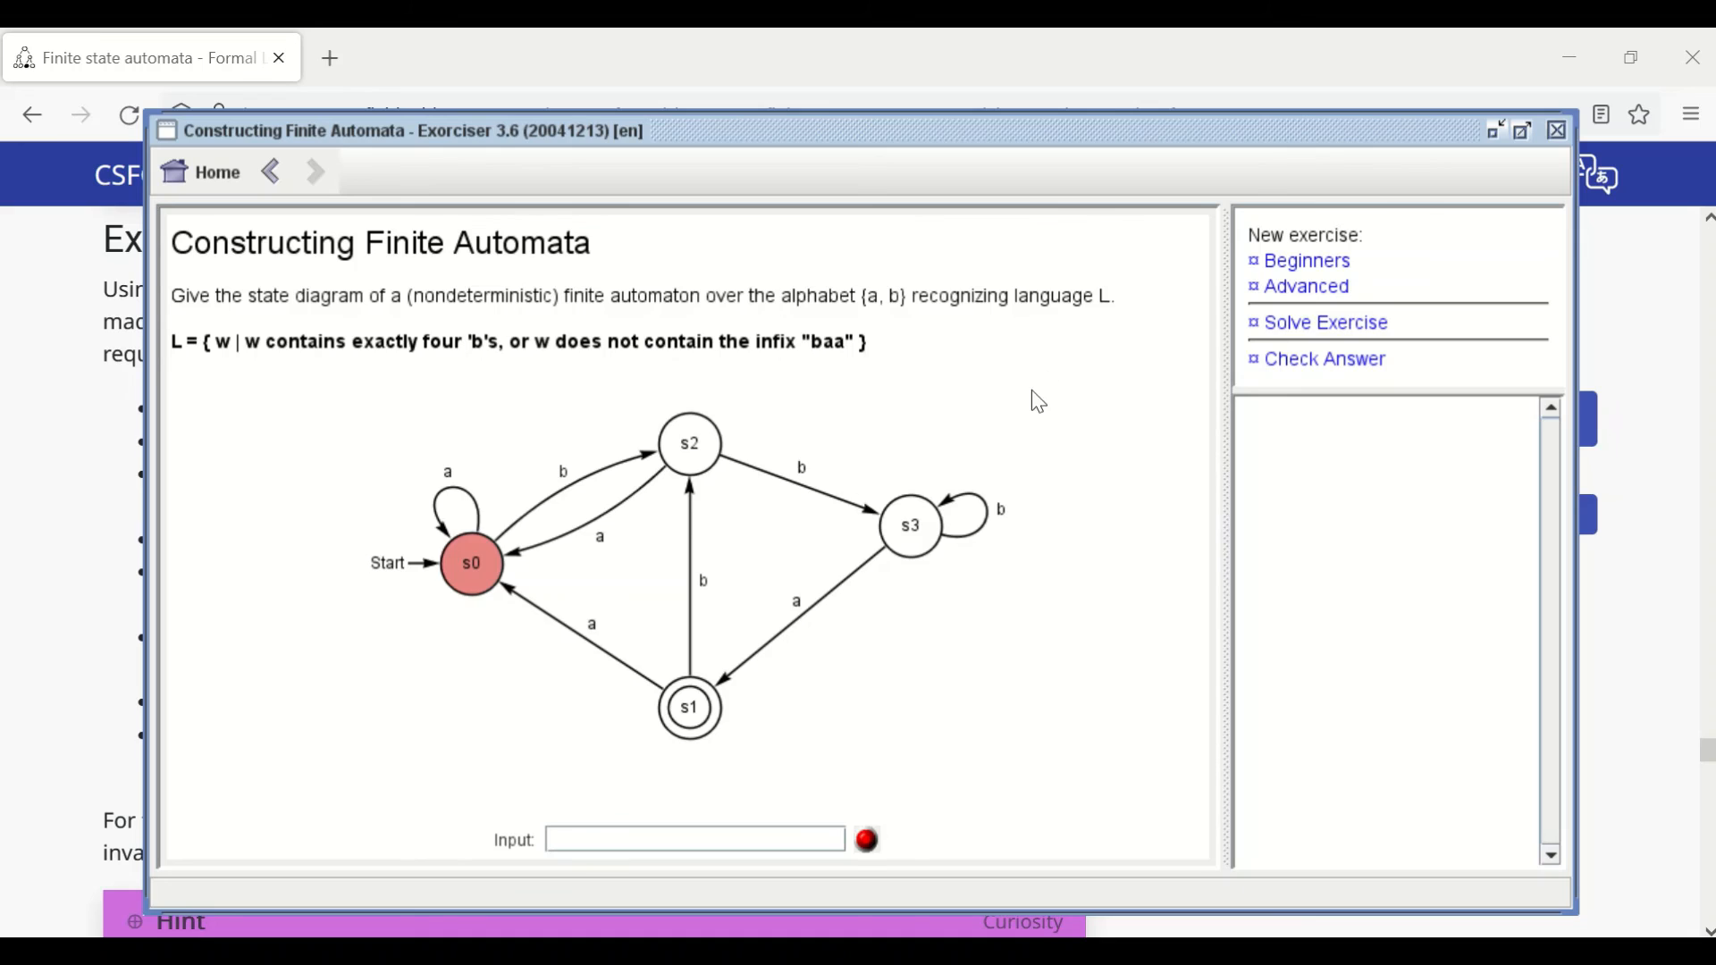
click(1287, 328)
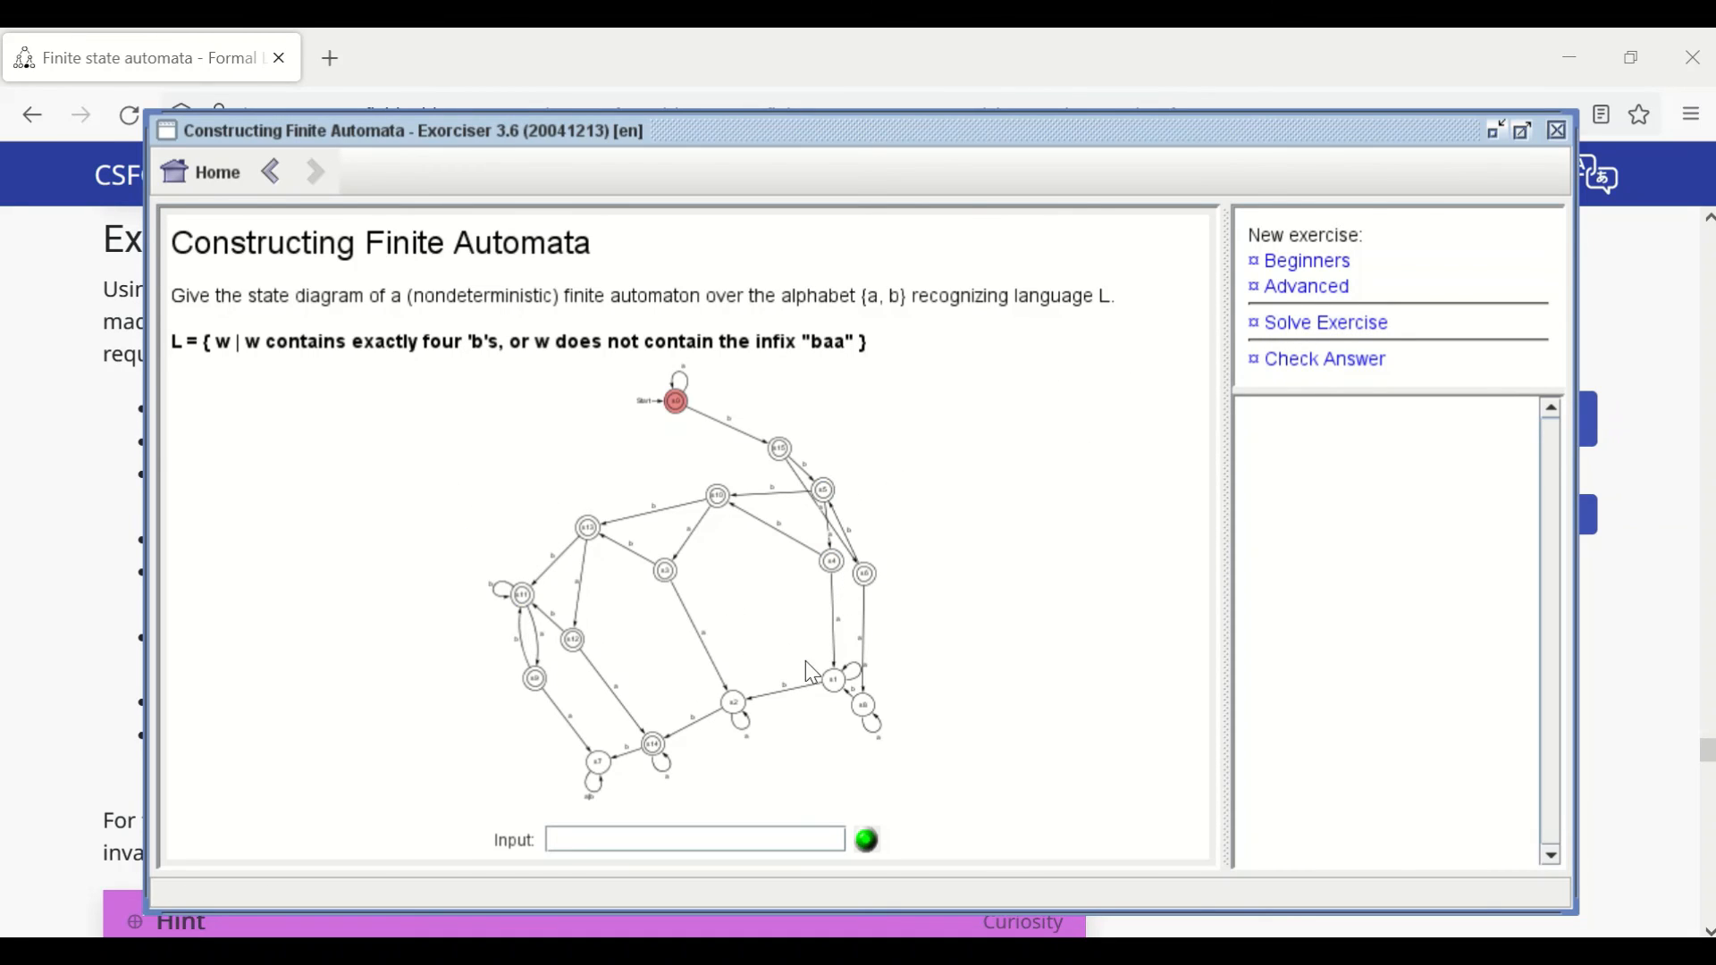
click(1316, 289)
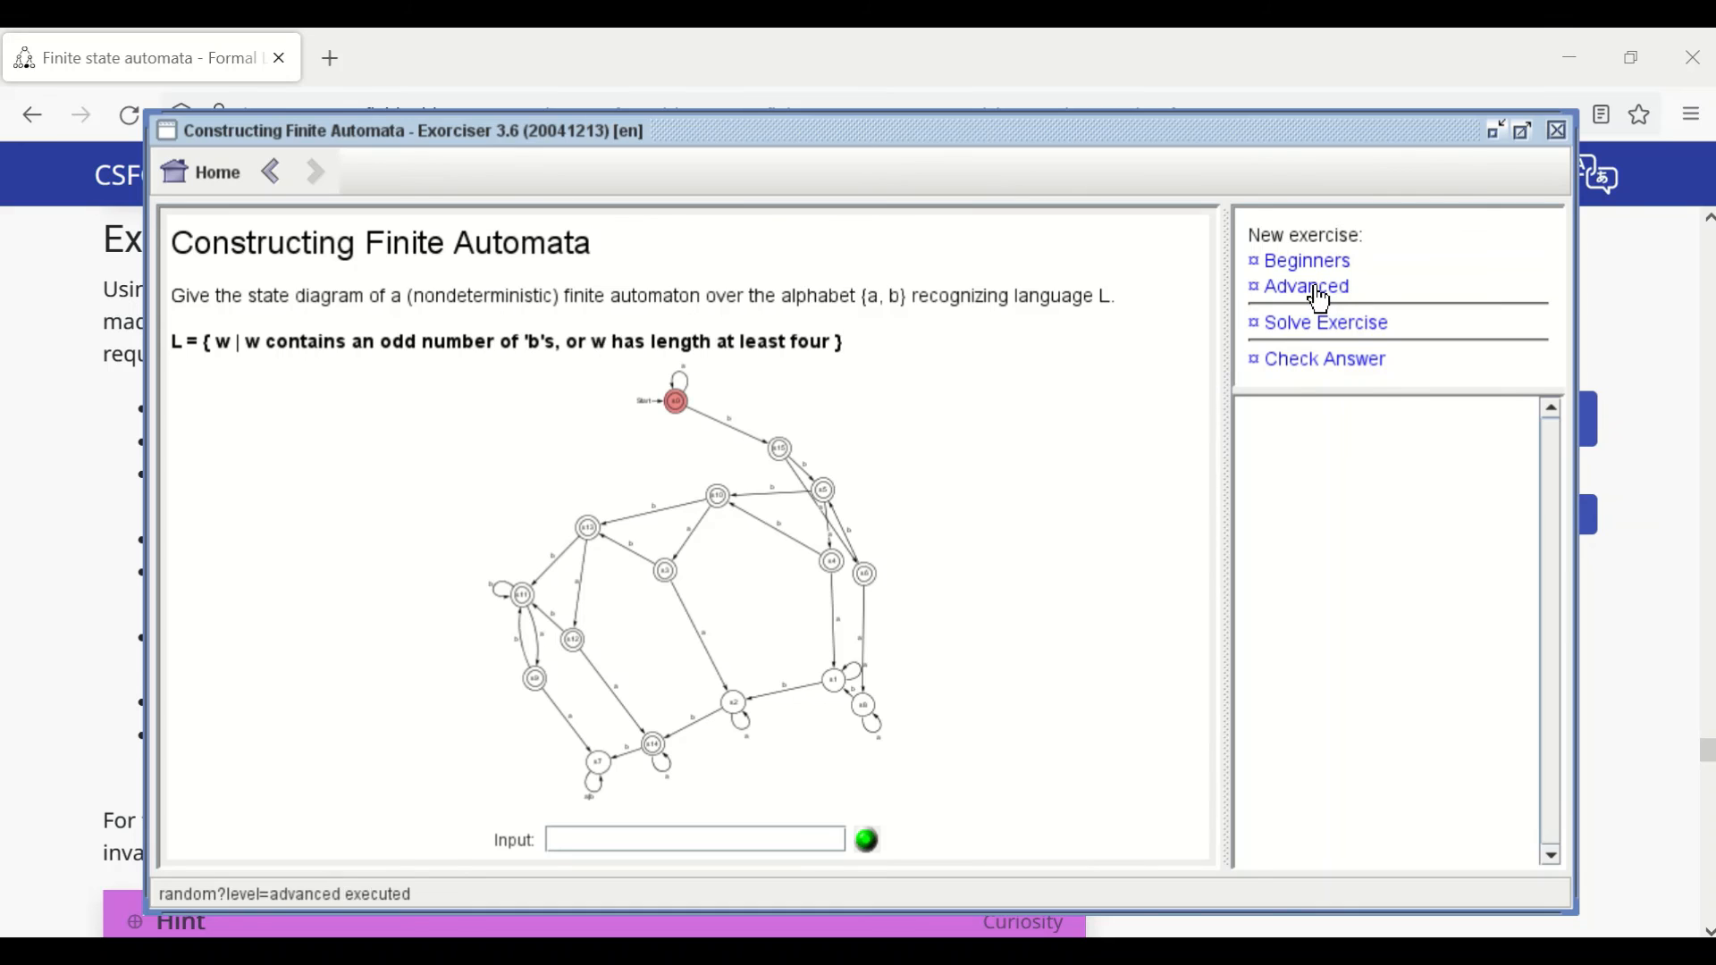
click(1297, 328)
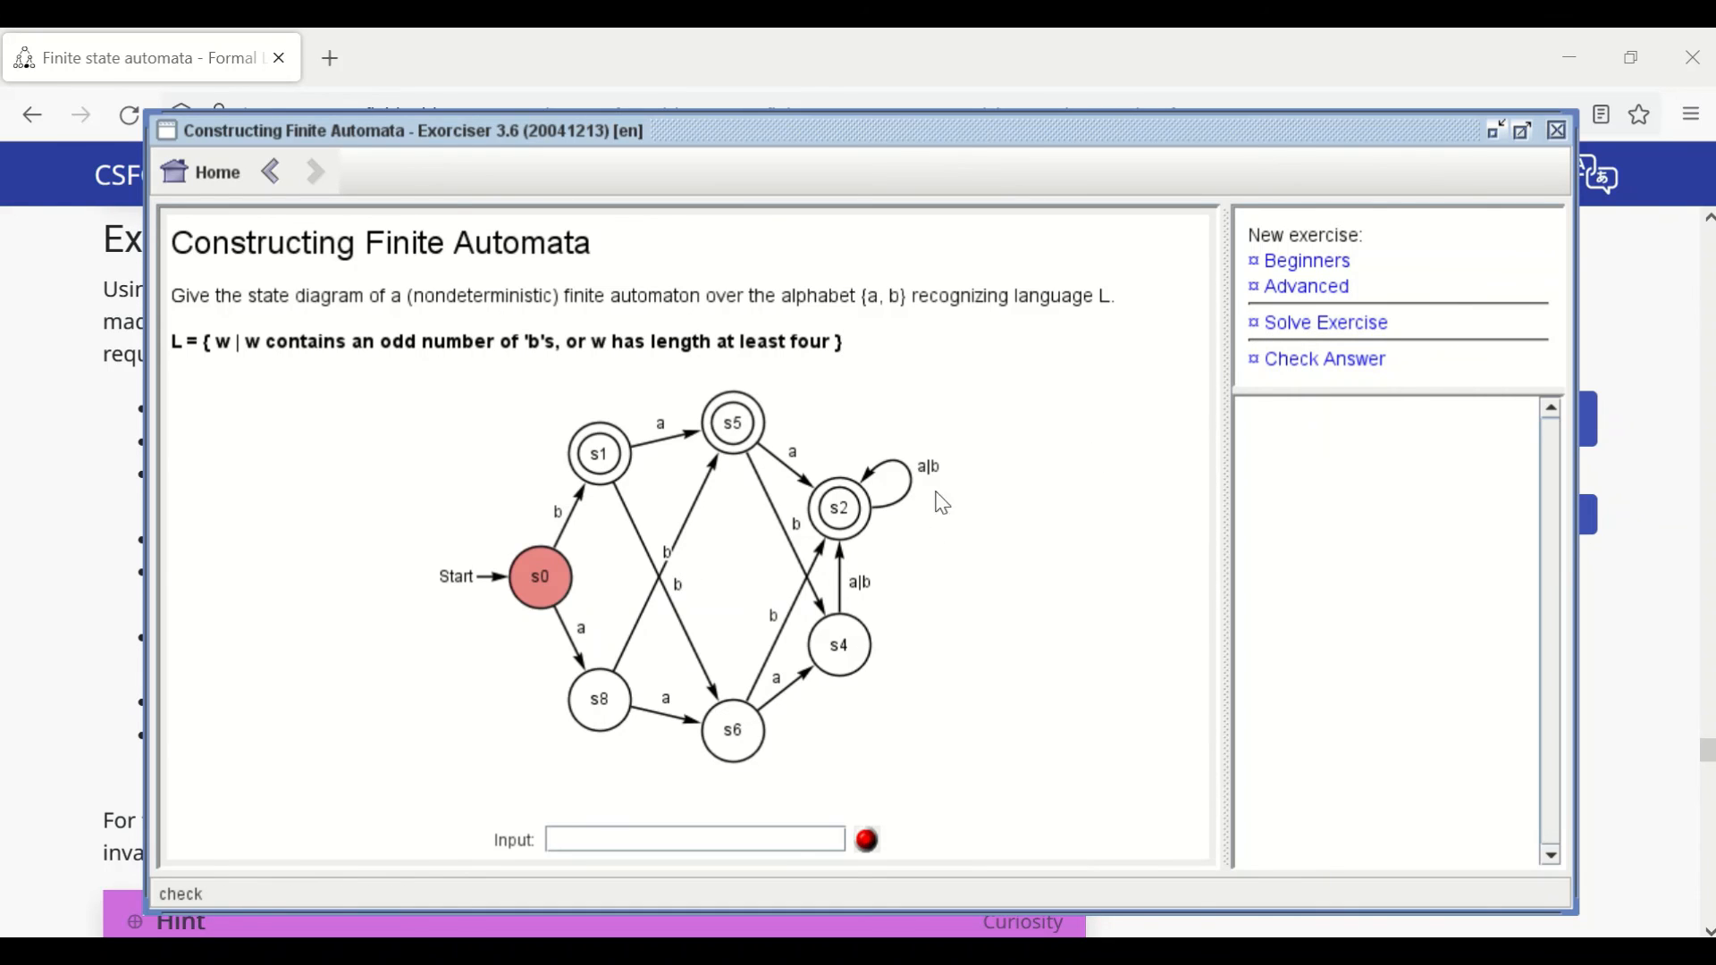
Step: Show solutions for two more Advanced exercises, on infix "aaa" and infix "ba" with length at most four, and generate another
click(1311, 290)
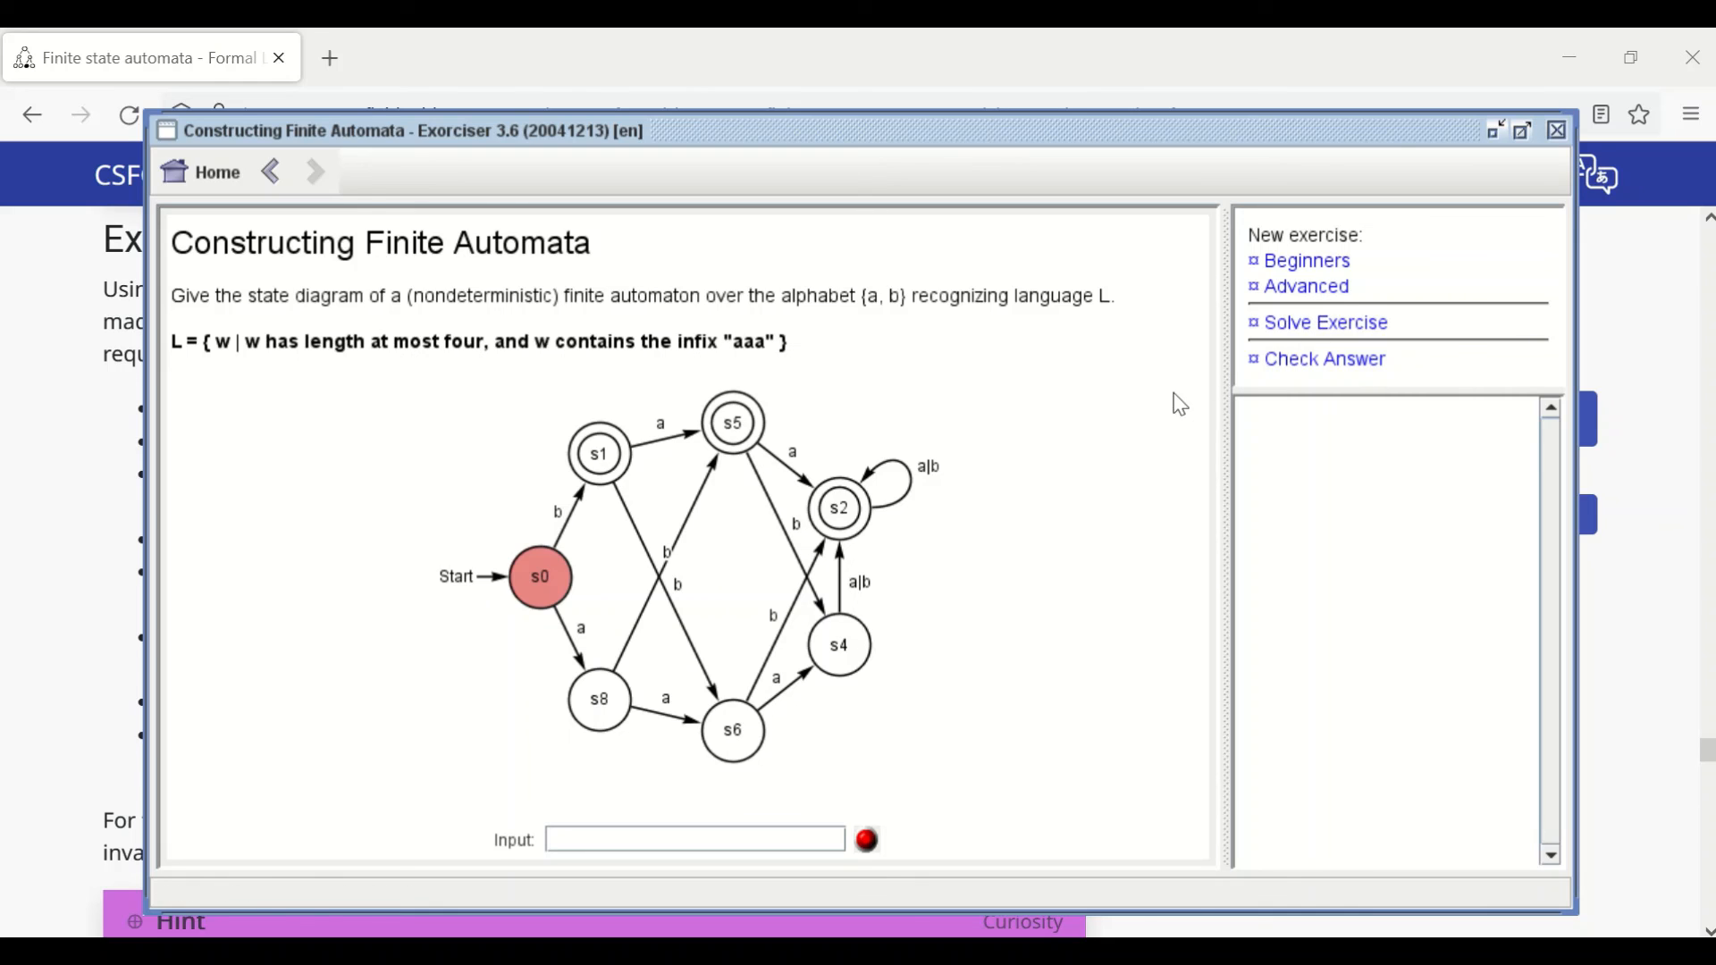
click(1276, 332)
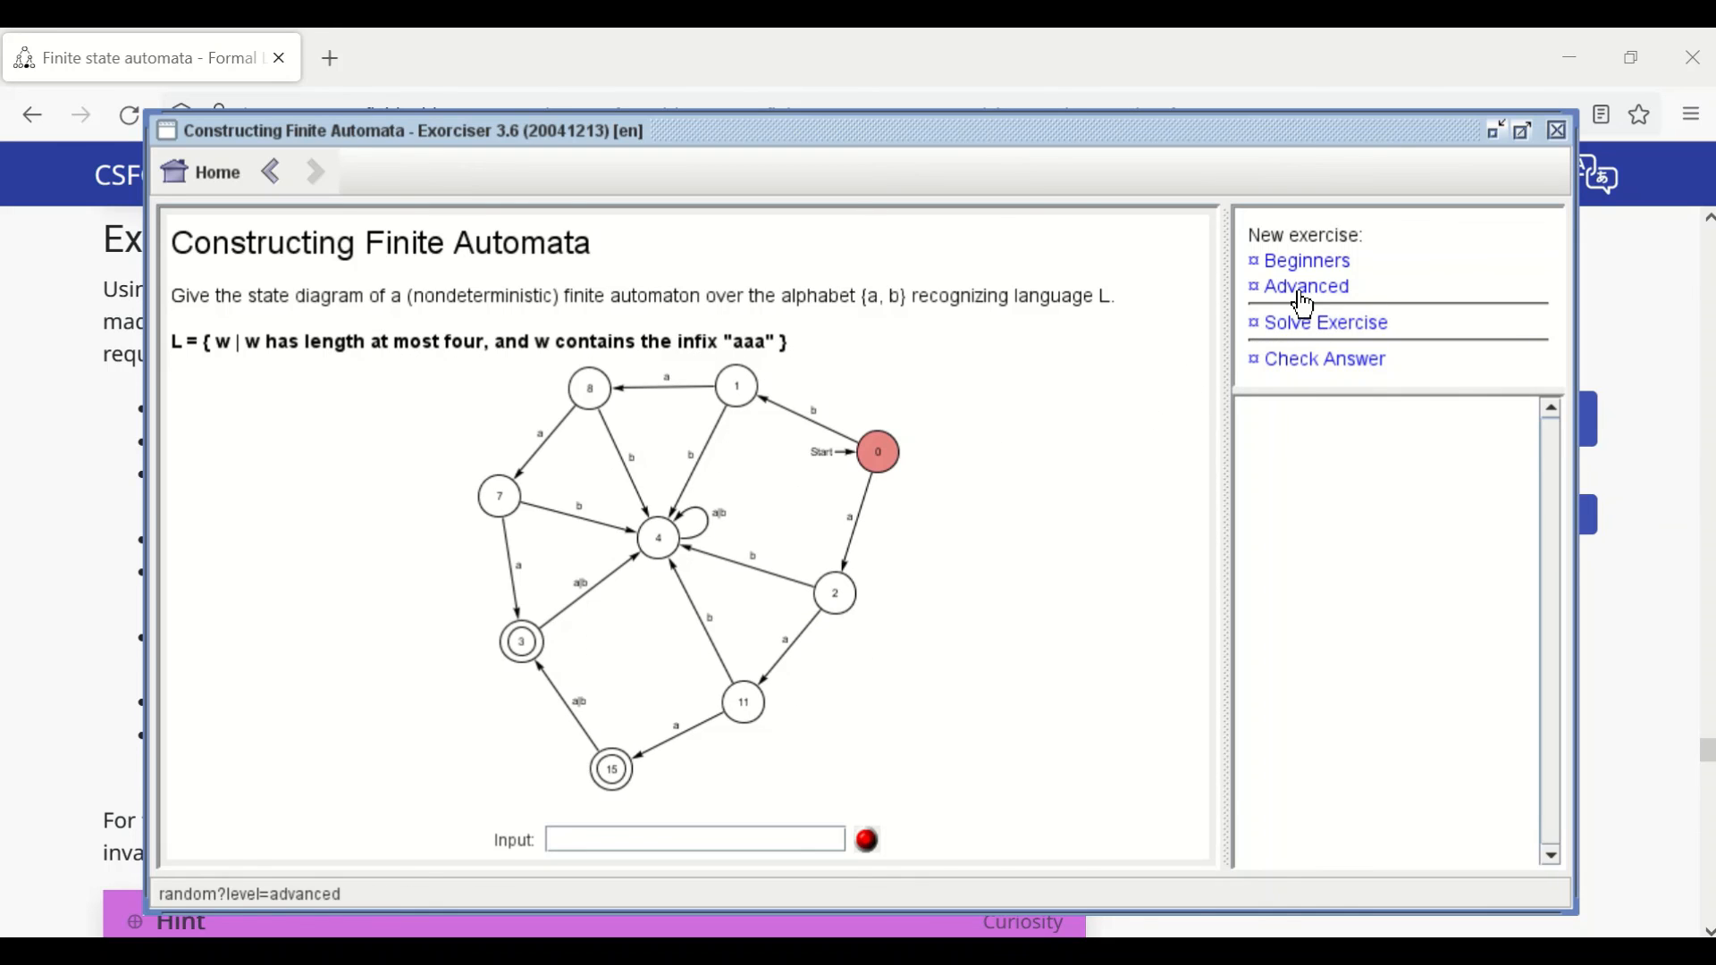
click(1304, 300)
click(1287, 327)
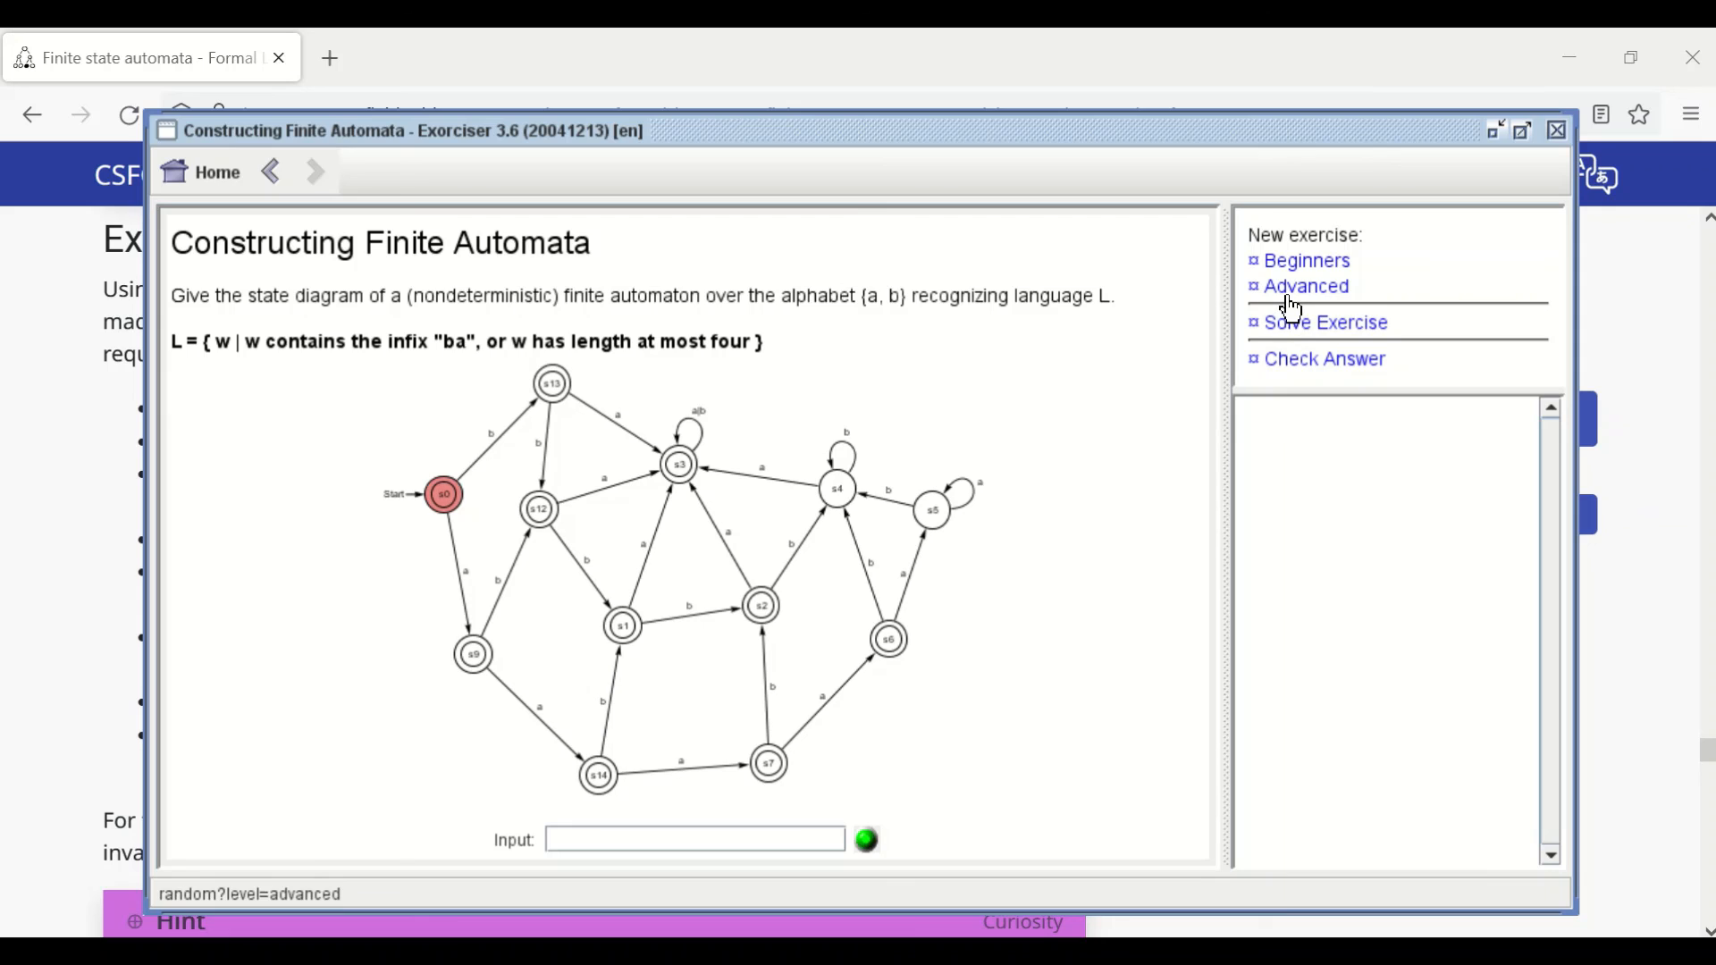
click(1294, 309)
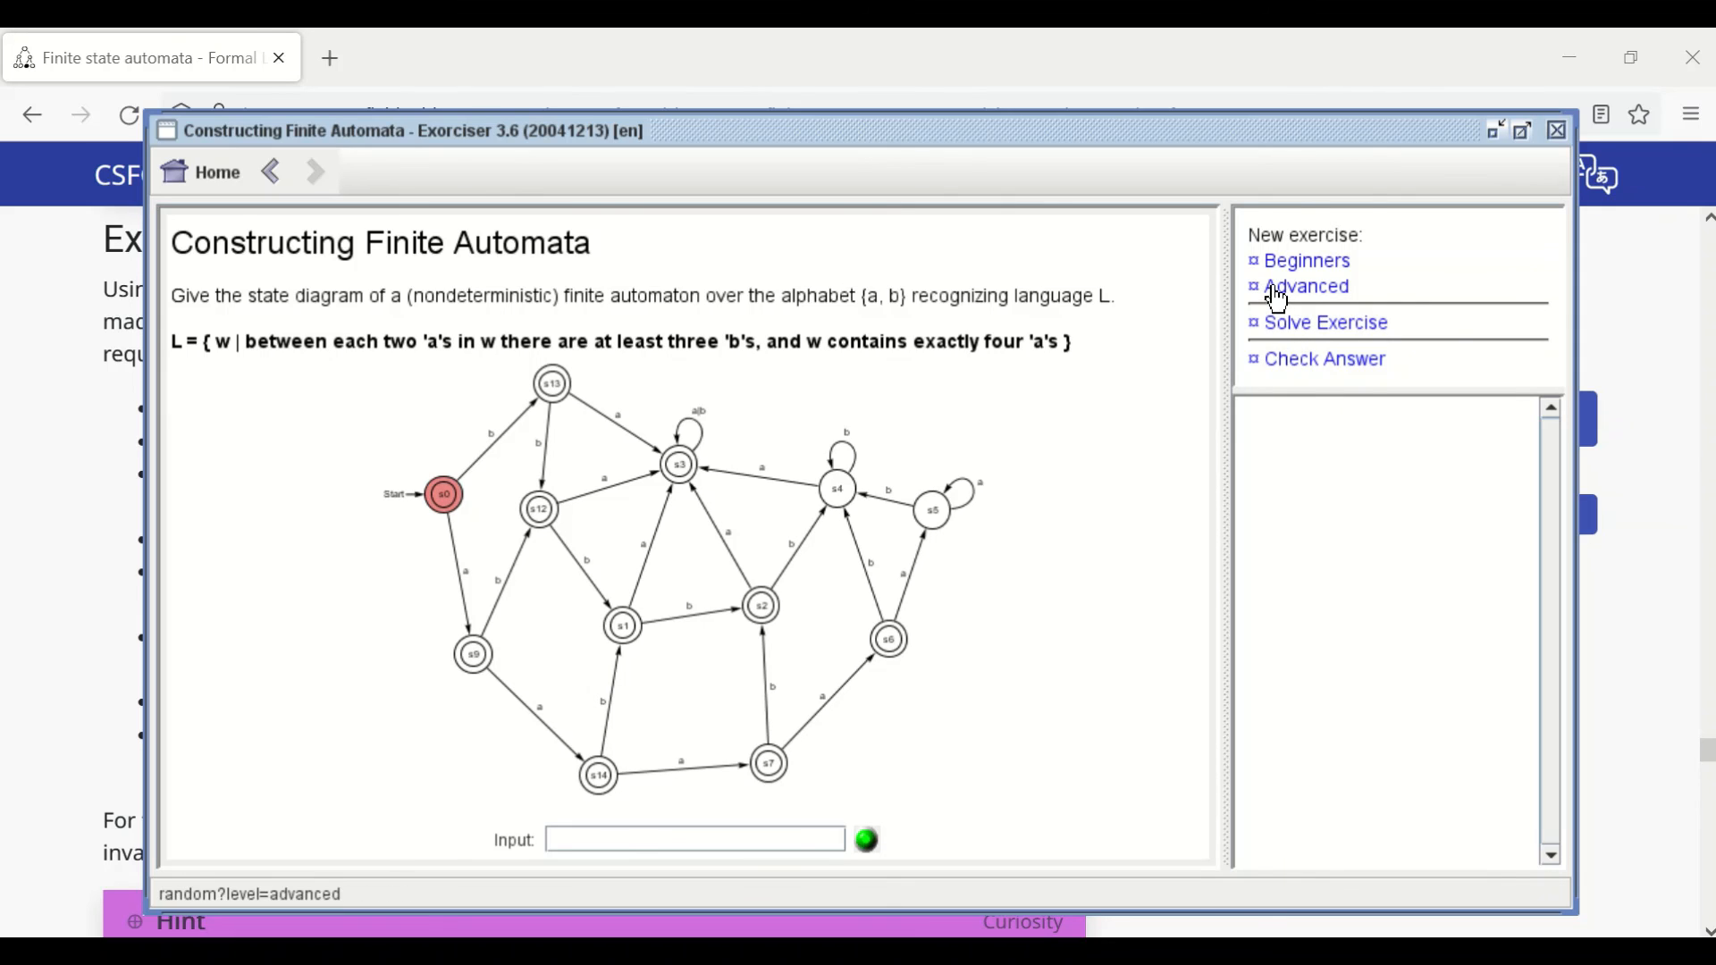
Step: Show the solution for a new Advanced exercise with suffix "aab", and highlight the list of Examples to try in the browser
click(1280, 298)
click(1291, 326)
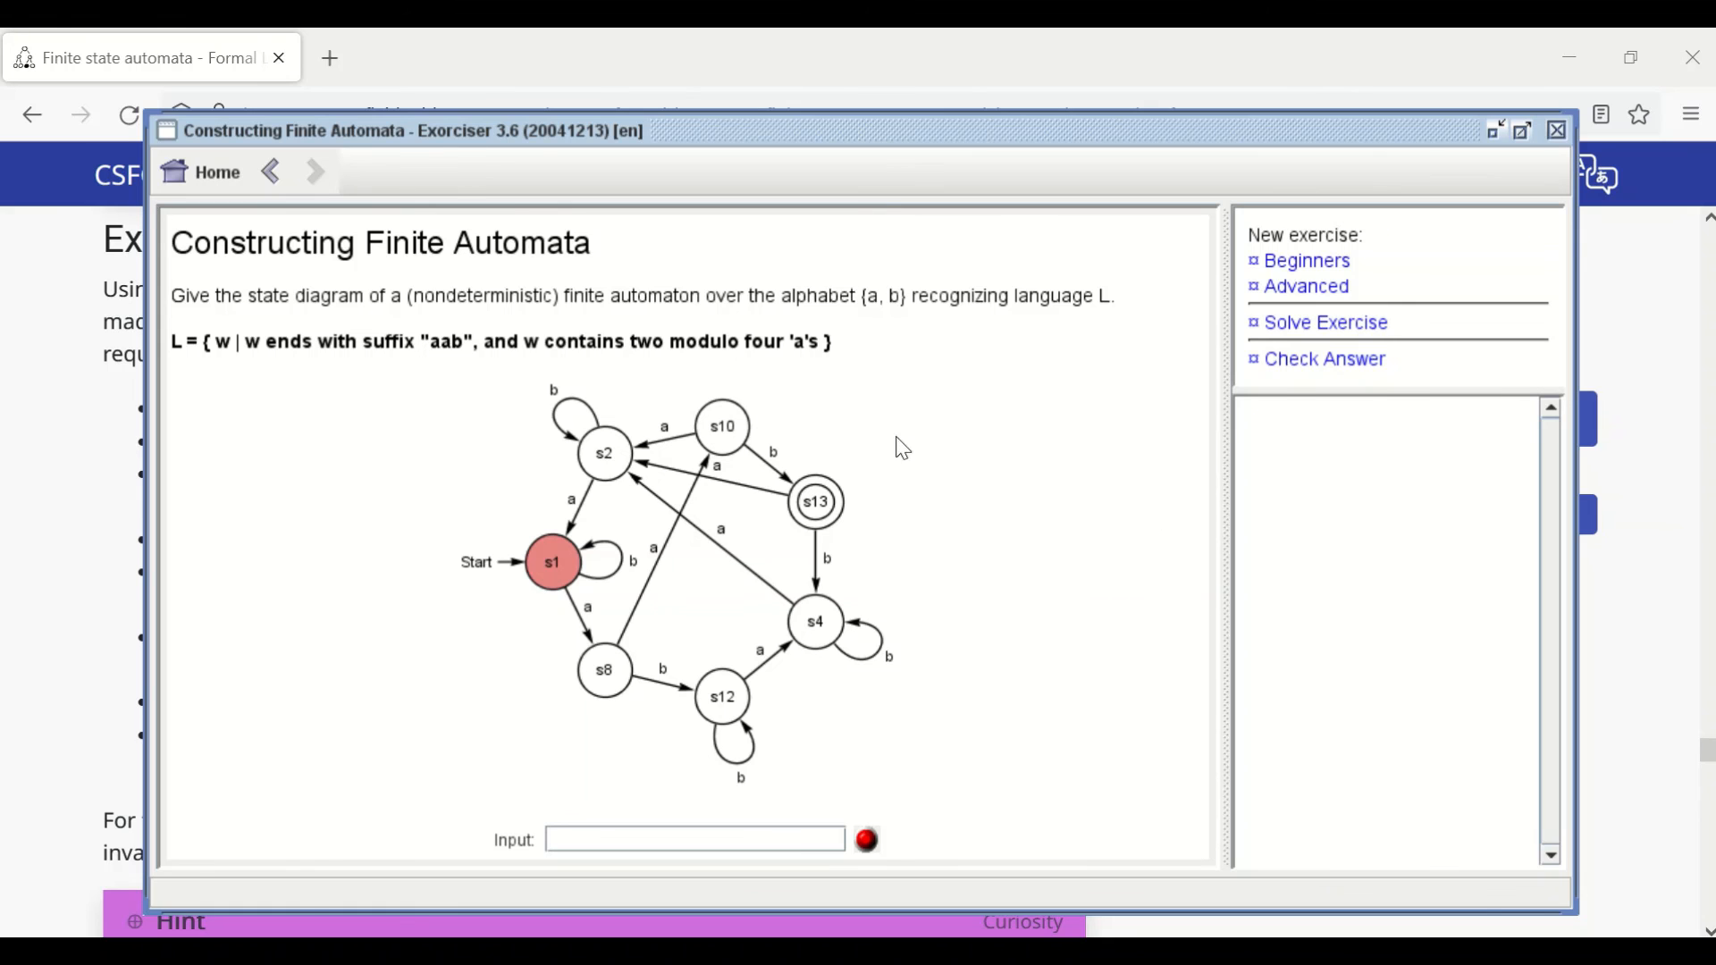
click(119, 474)
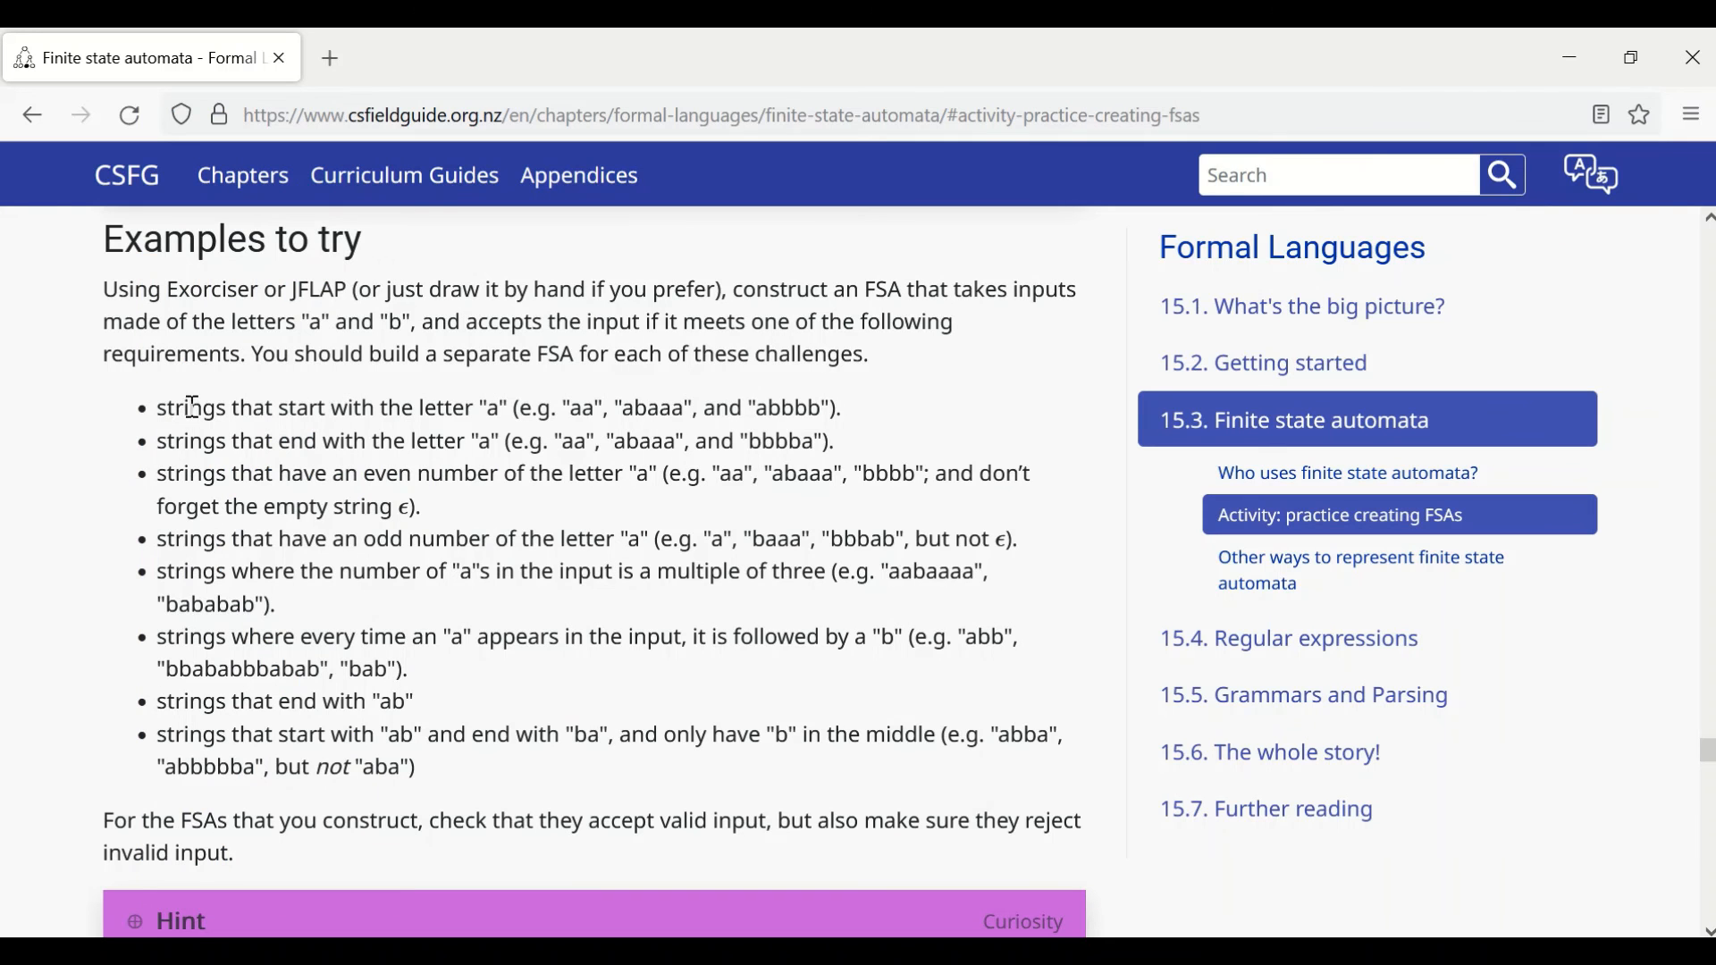
drag(193, 408, 521, 781)
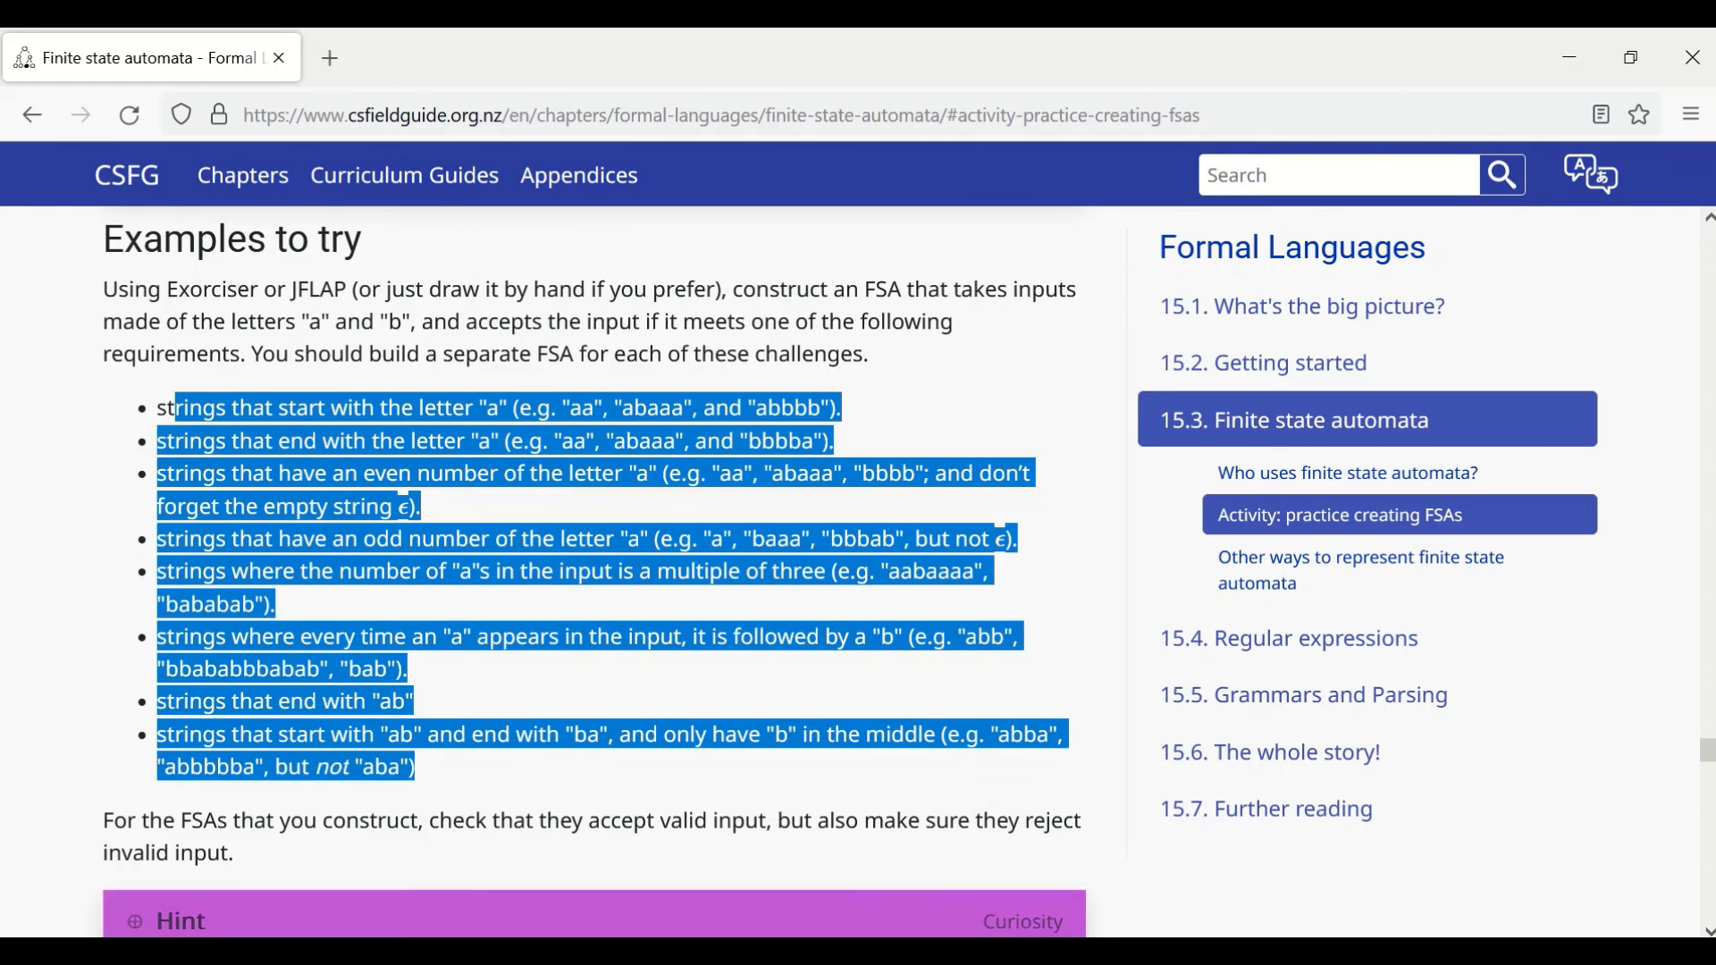
Step: Return to Exorciser and generate two Beginners exercises, showing the solution for the one with prefix "bbbb"
key(alt+Tab)
click(1320, 264)
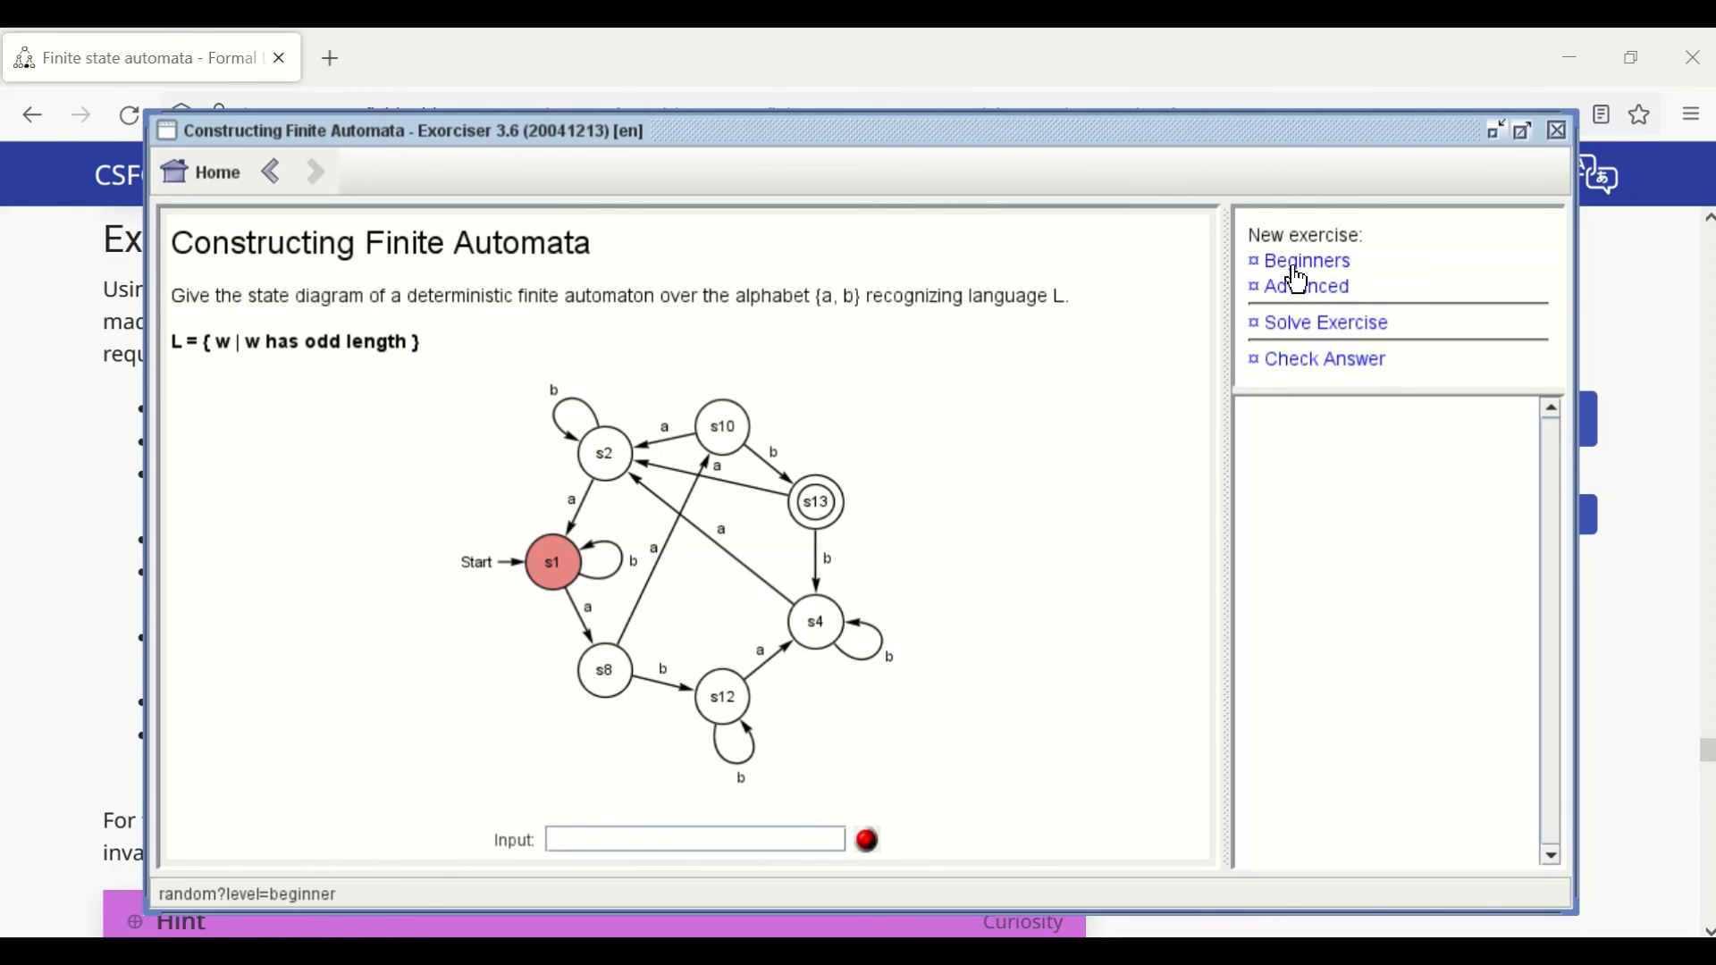
click(1291, 266)
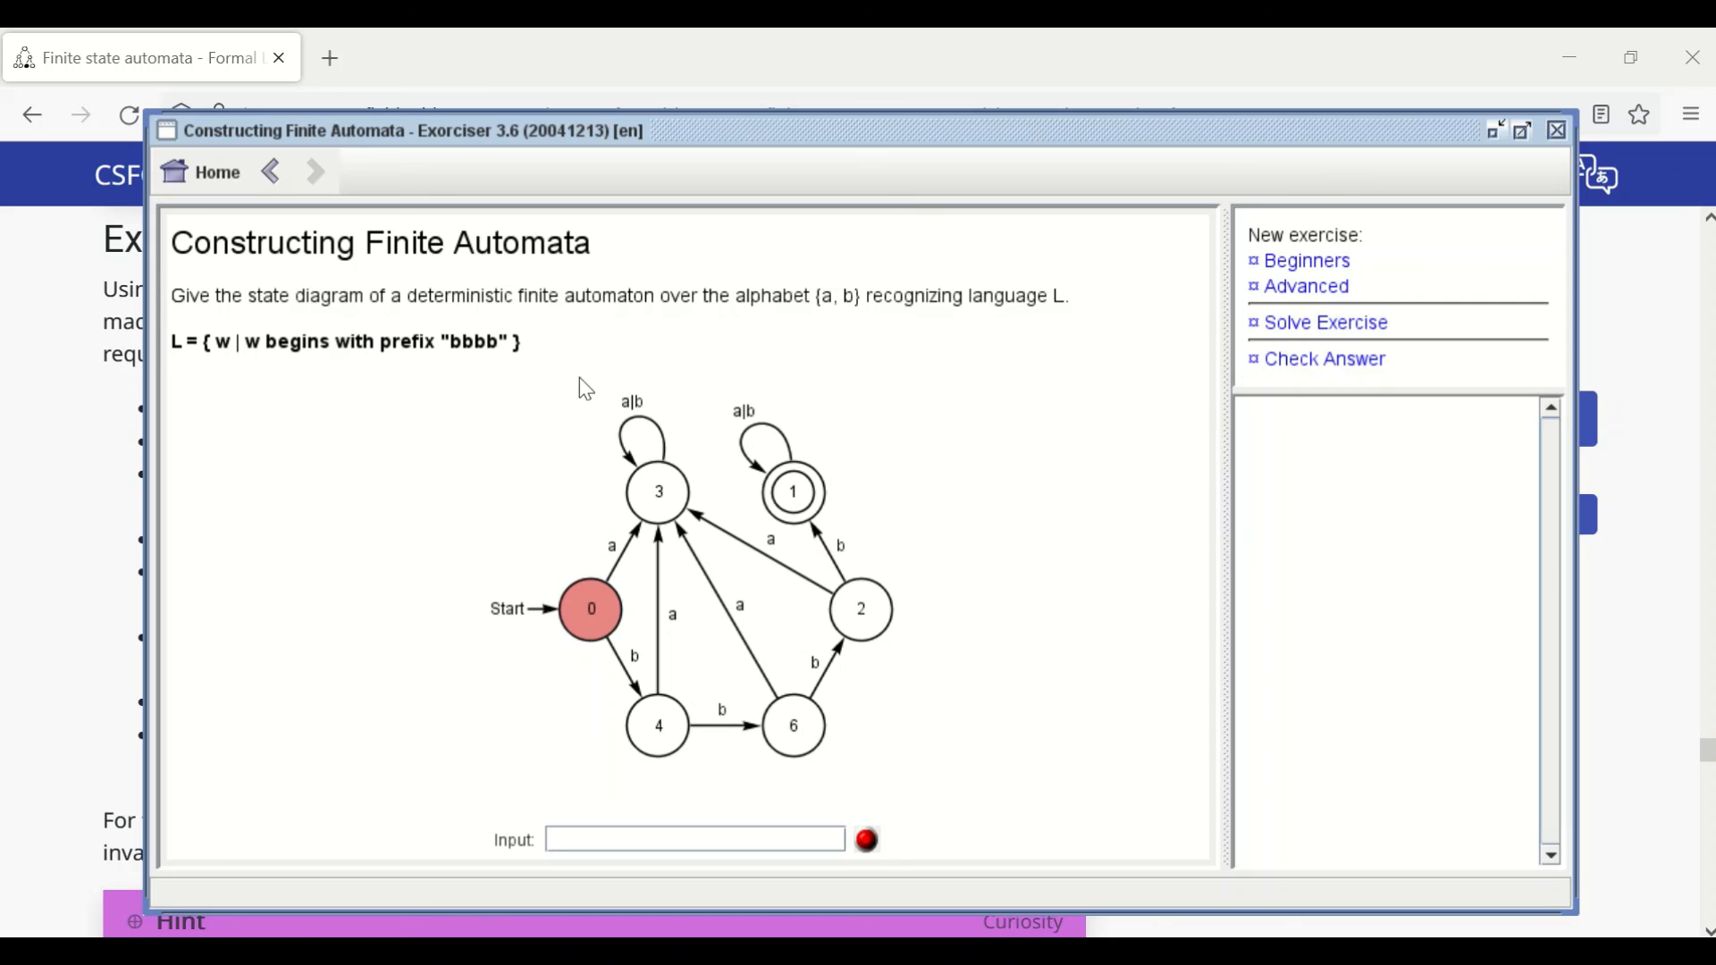
Step: Show the solution for a new Advanced exercise with exactly three 'b's and suffix "aa", and spread its states apart for readability
click(1300, 289)
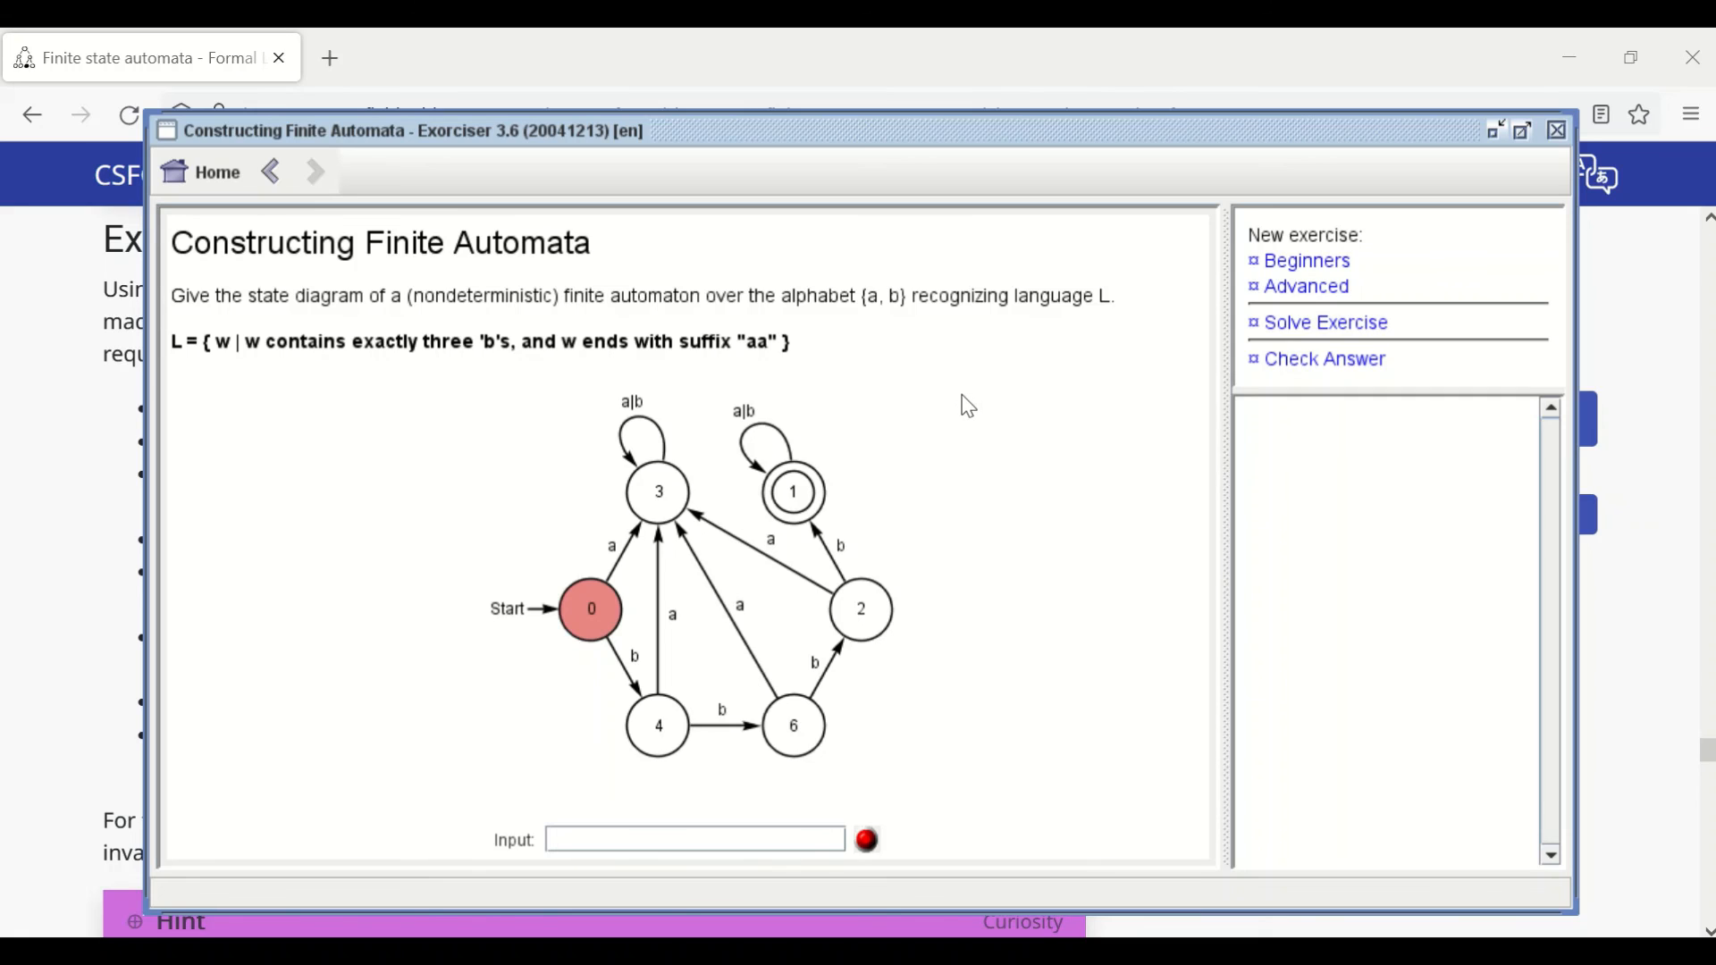
click(1294, 324)
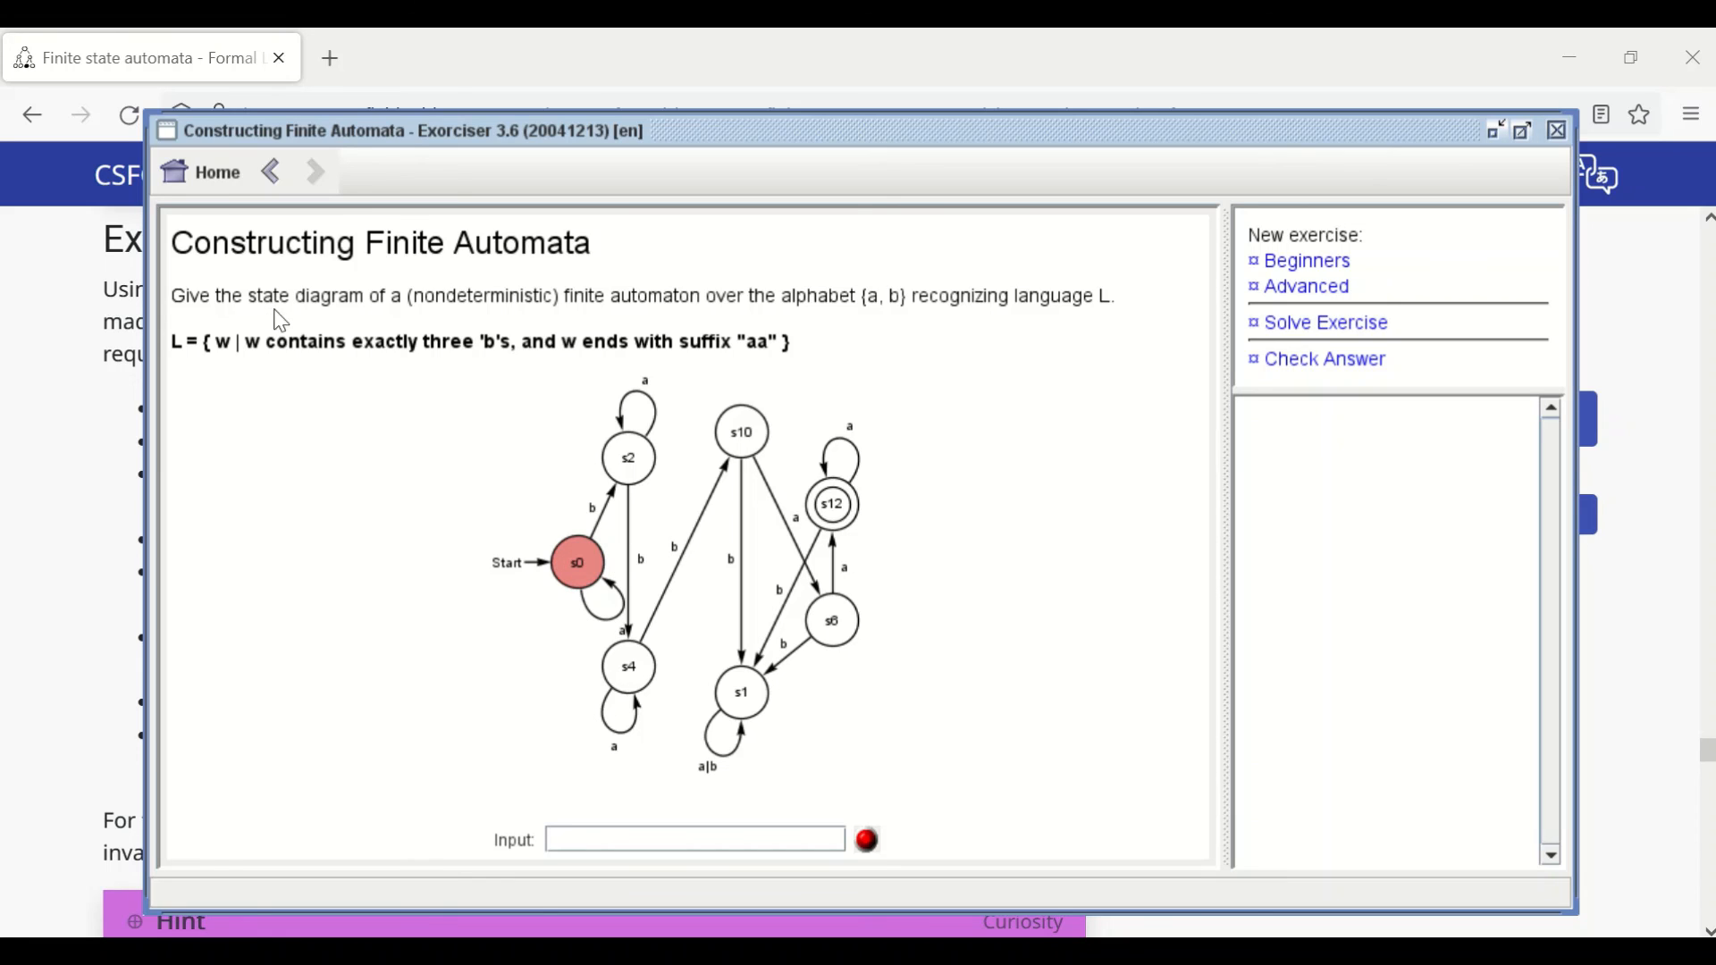
drag(577, 563, 518, 527)
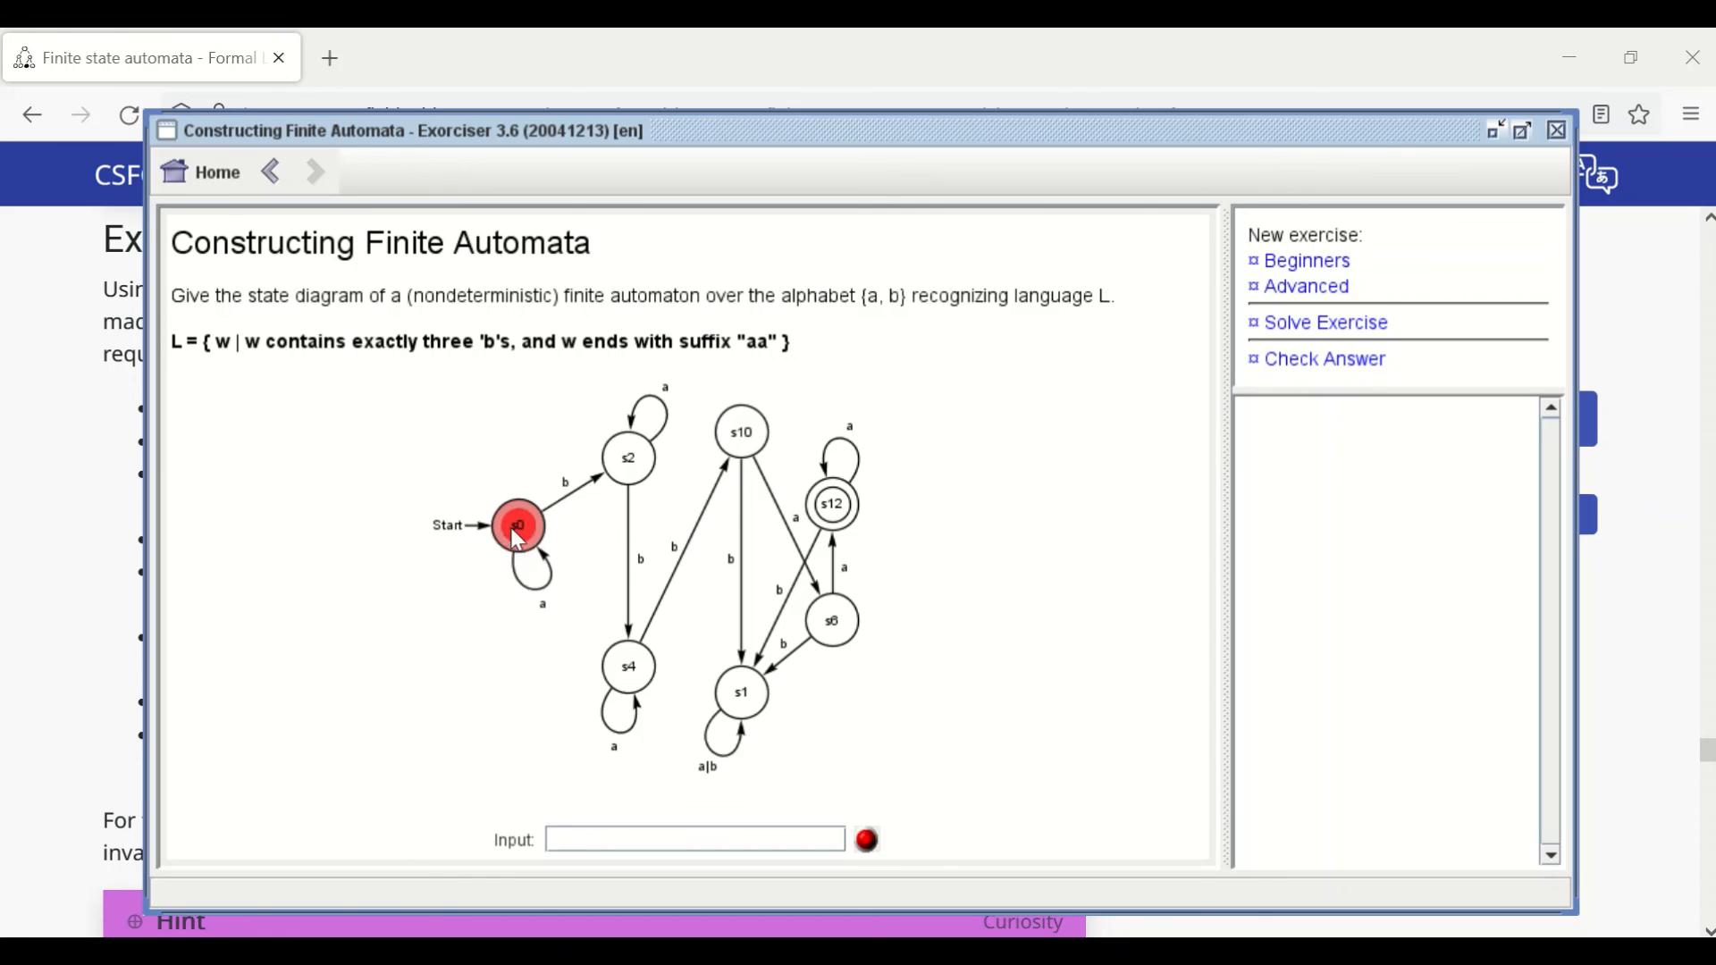
drag(630, 467, 563, 503)
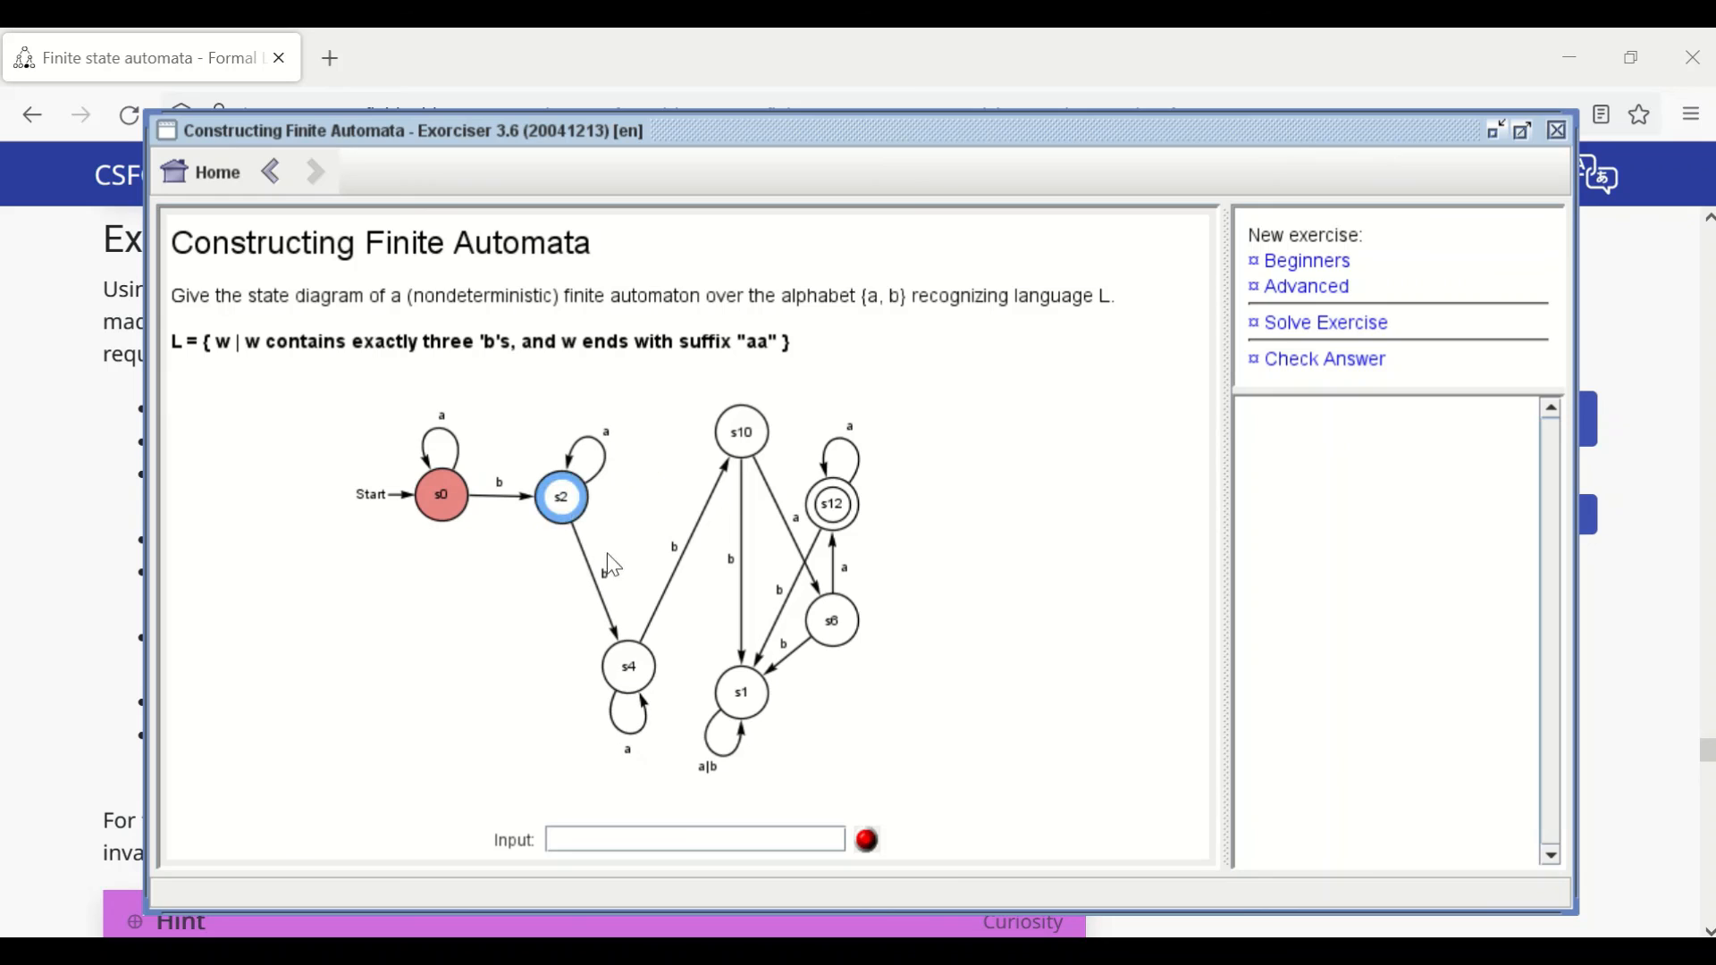
drag(854, 630, 994, 623)
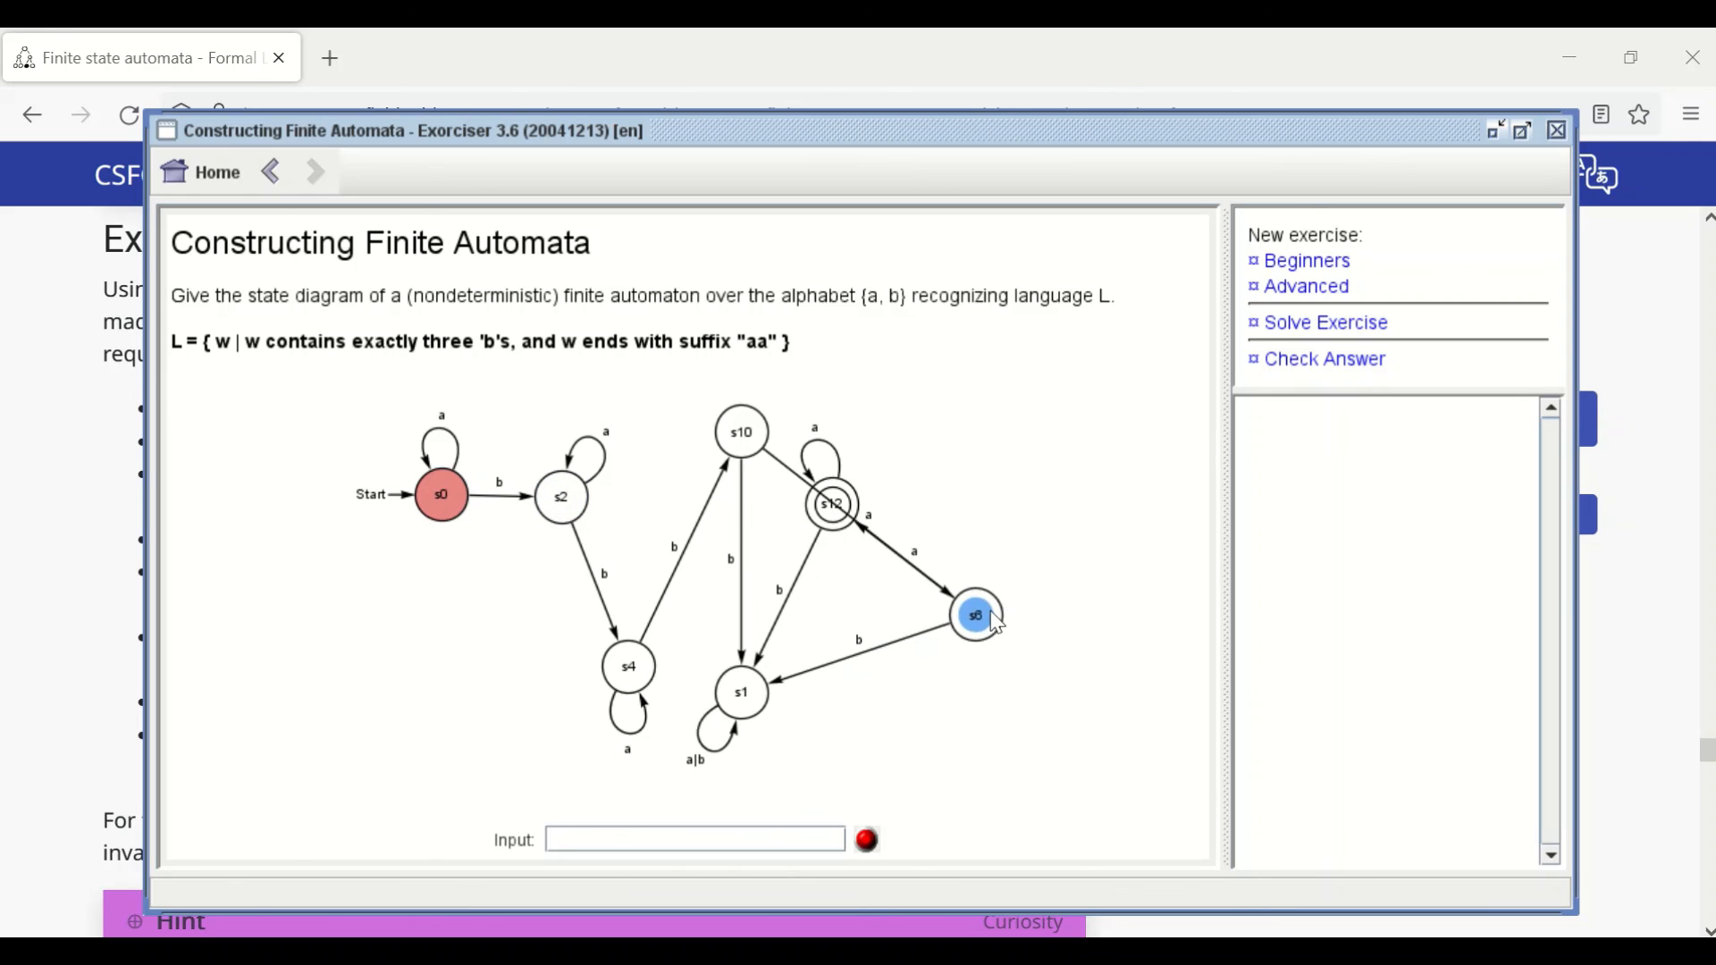
drag(835, 506, 1057, 499)
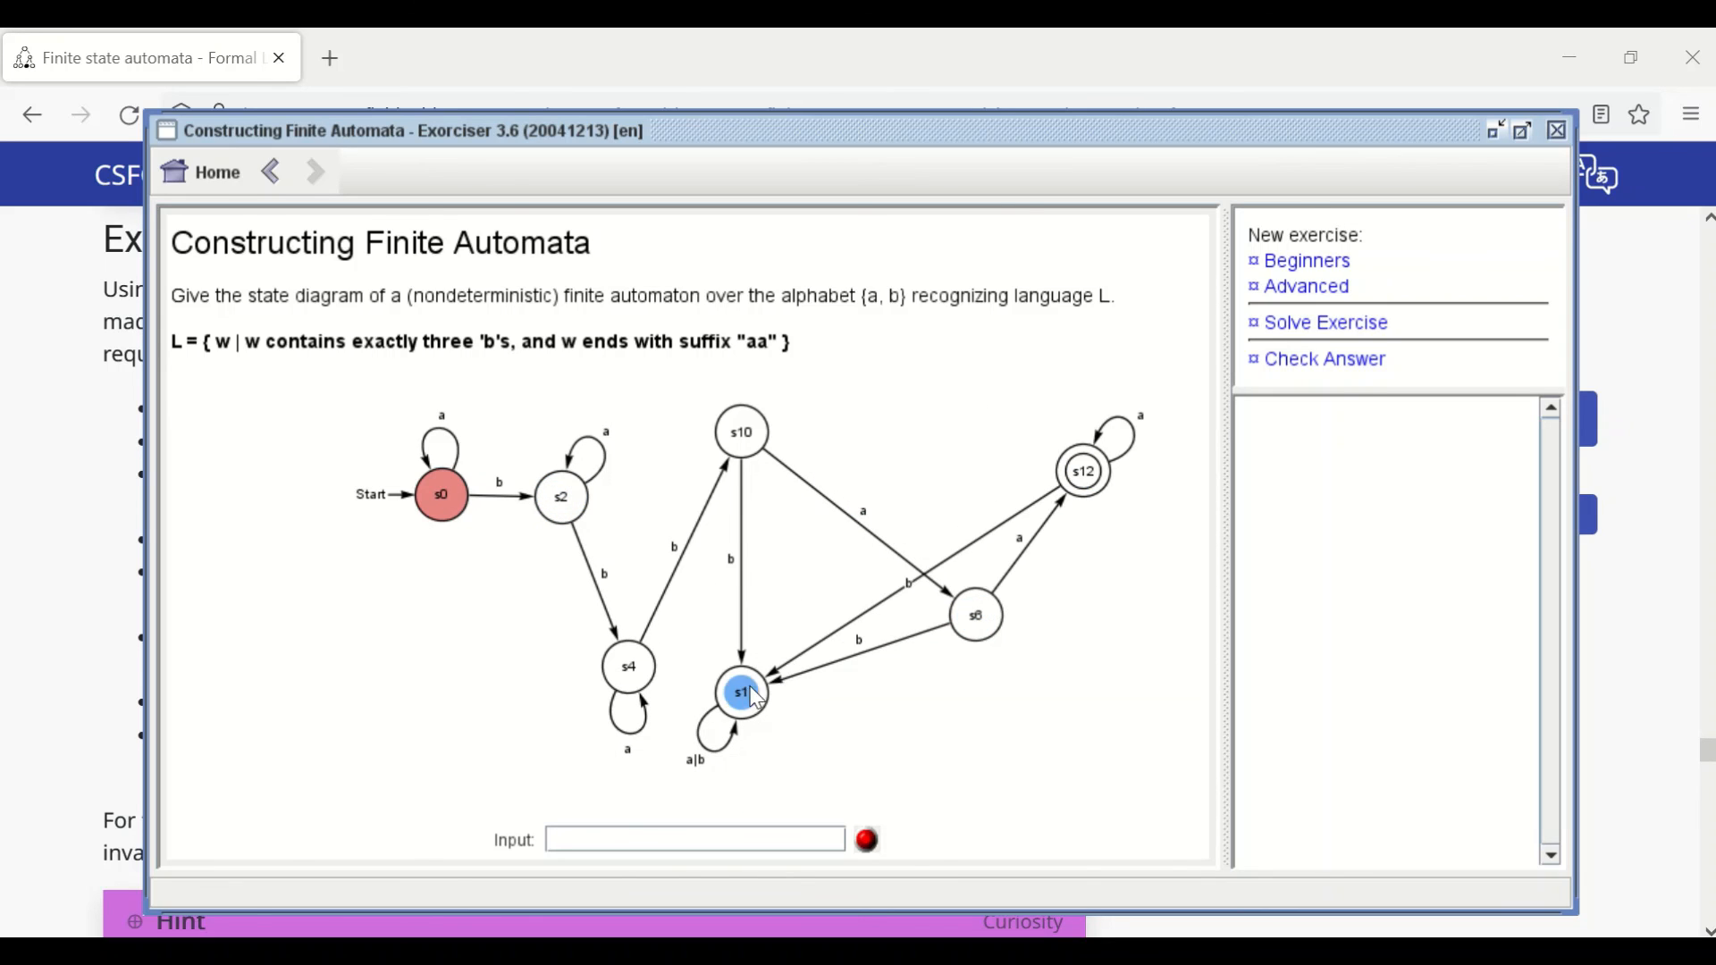
drag(741, 695, 854, 608)
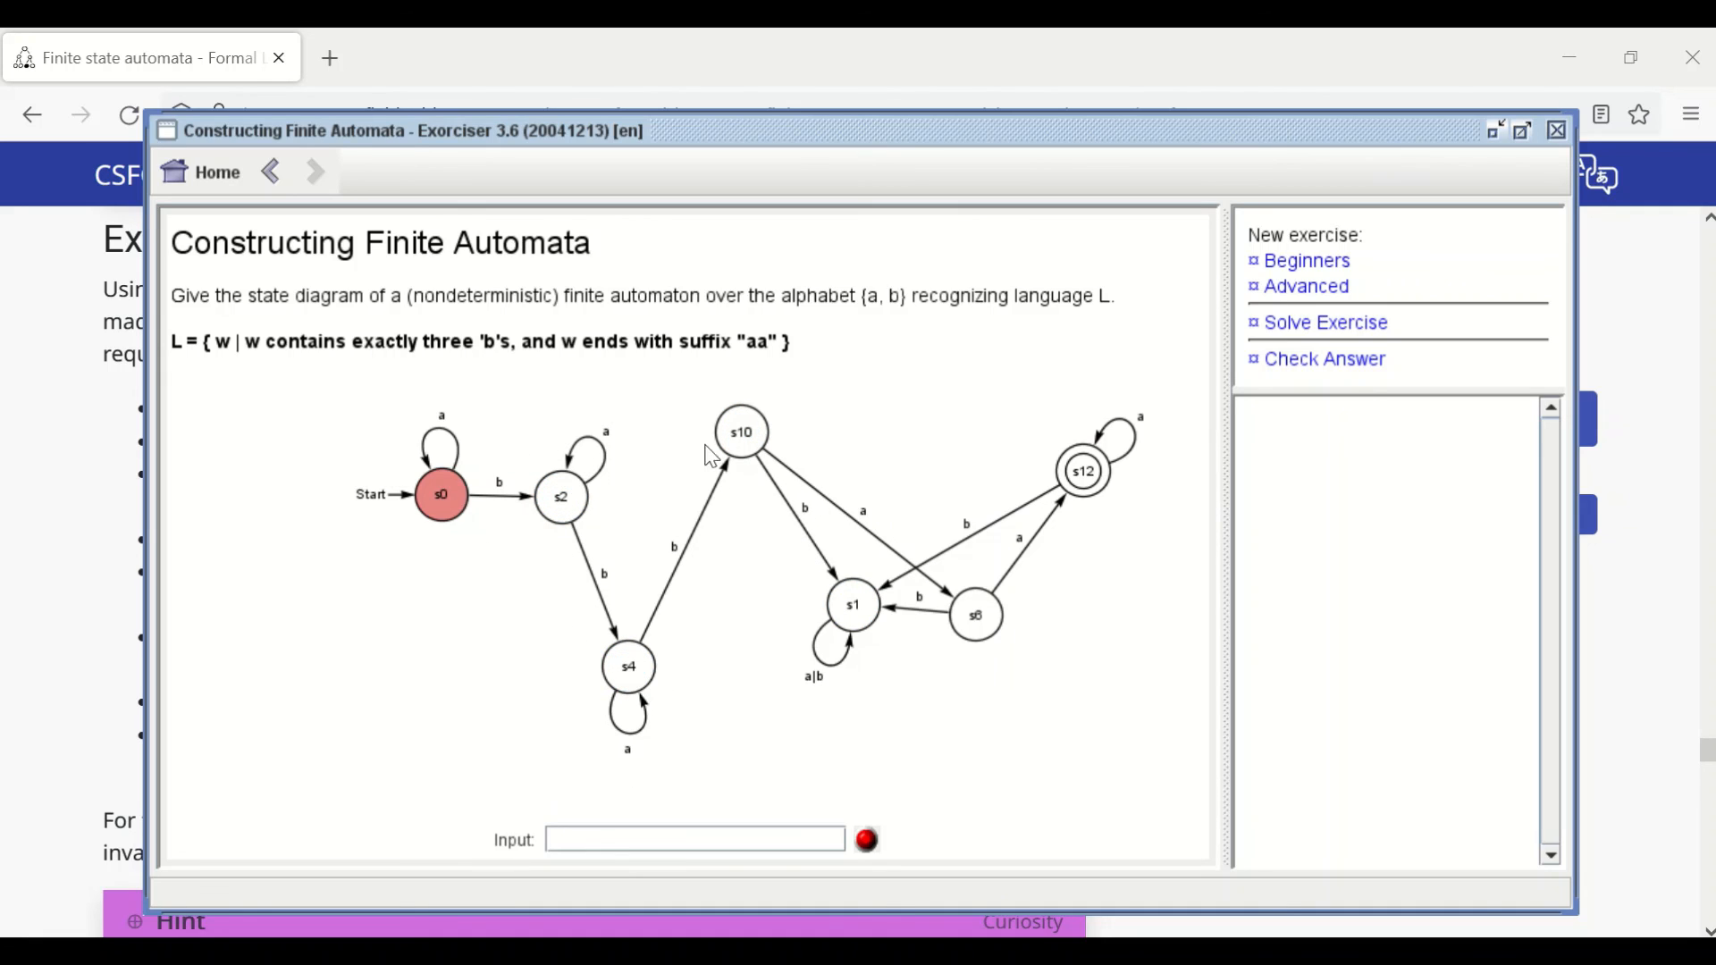
mouse_move(743, 434)
mouse_down()
mouse_move(772, 438)
mouse_move(748, 451)
mouse_up()
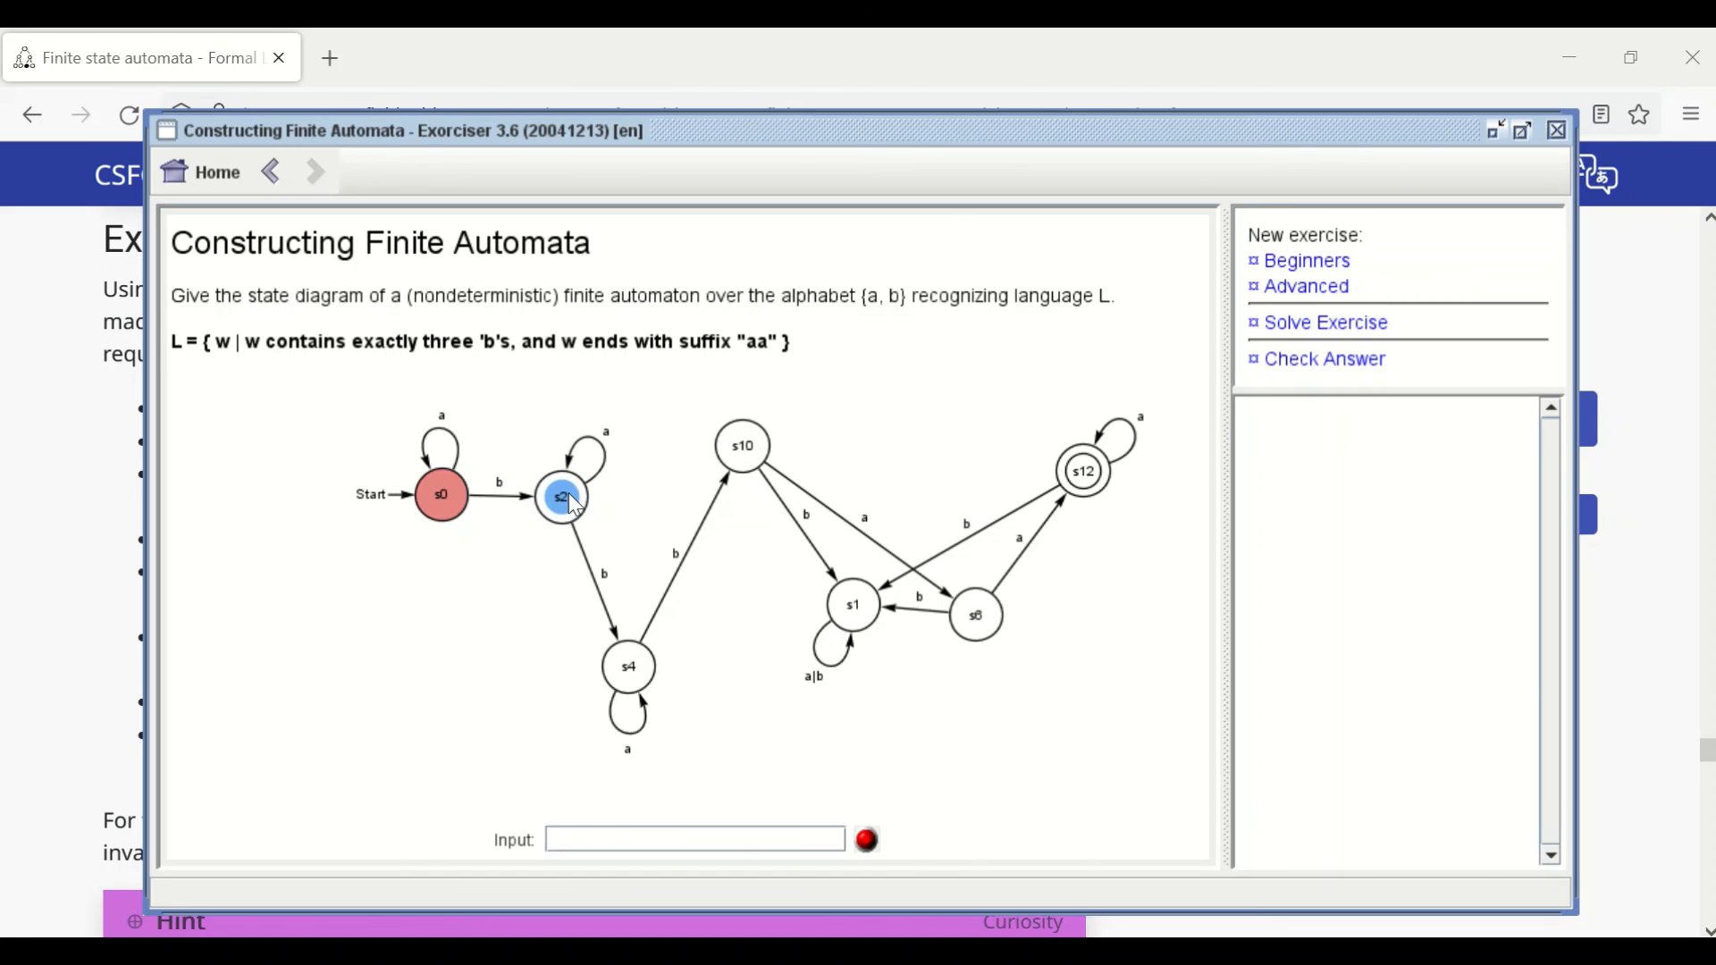
drag(574, 507, 595, 483)
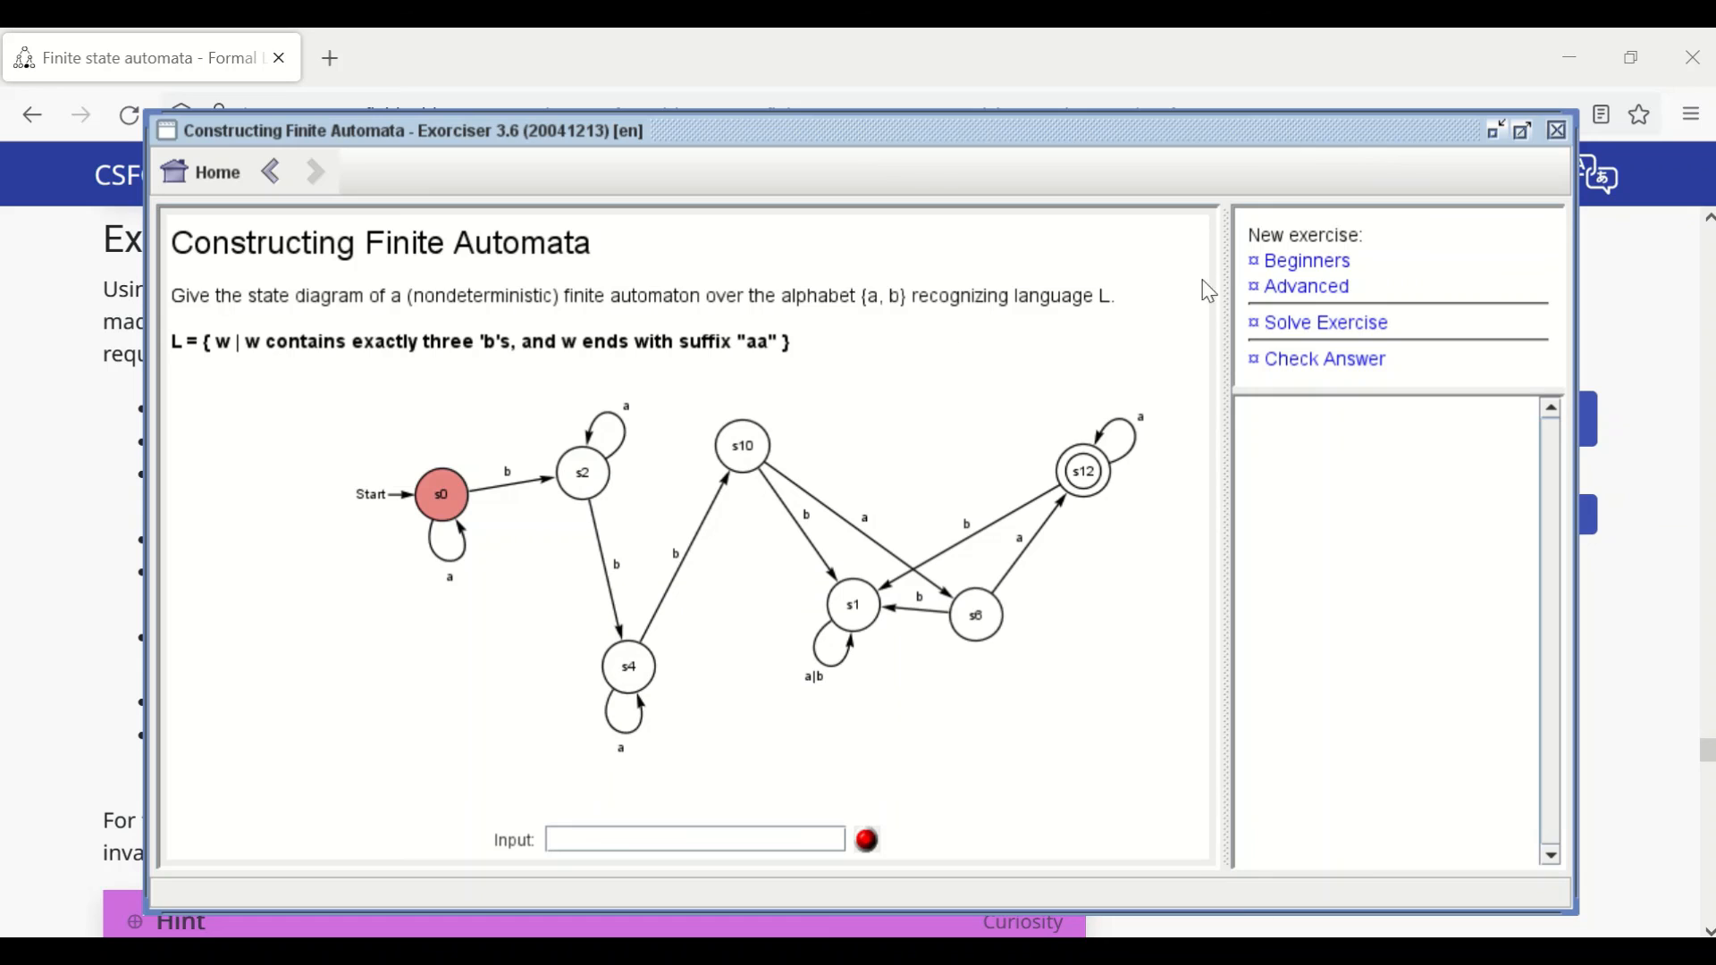
Step: Generate an Advanced exercise with suffix "ba" and infix "babb", and delete the whole old diagram from the answer area
click(1269, 287)
right_click(947, 387)
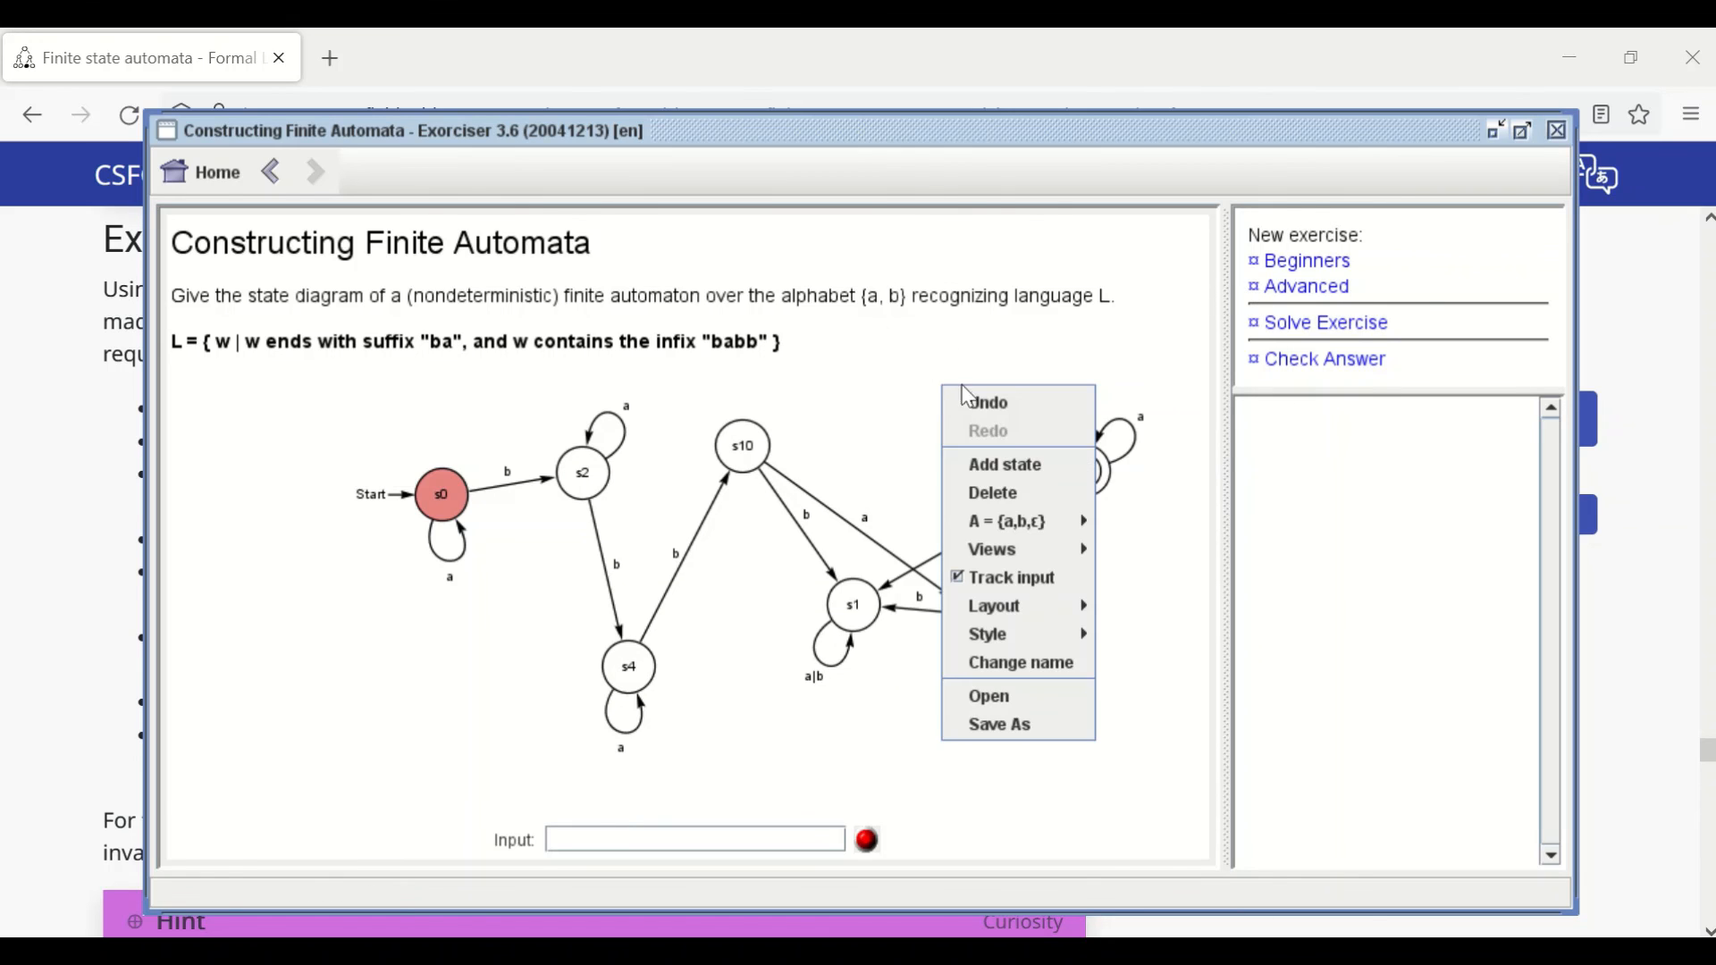
right_click(882, 407)
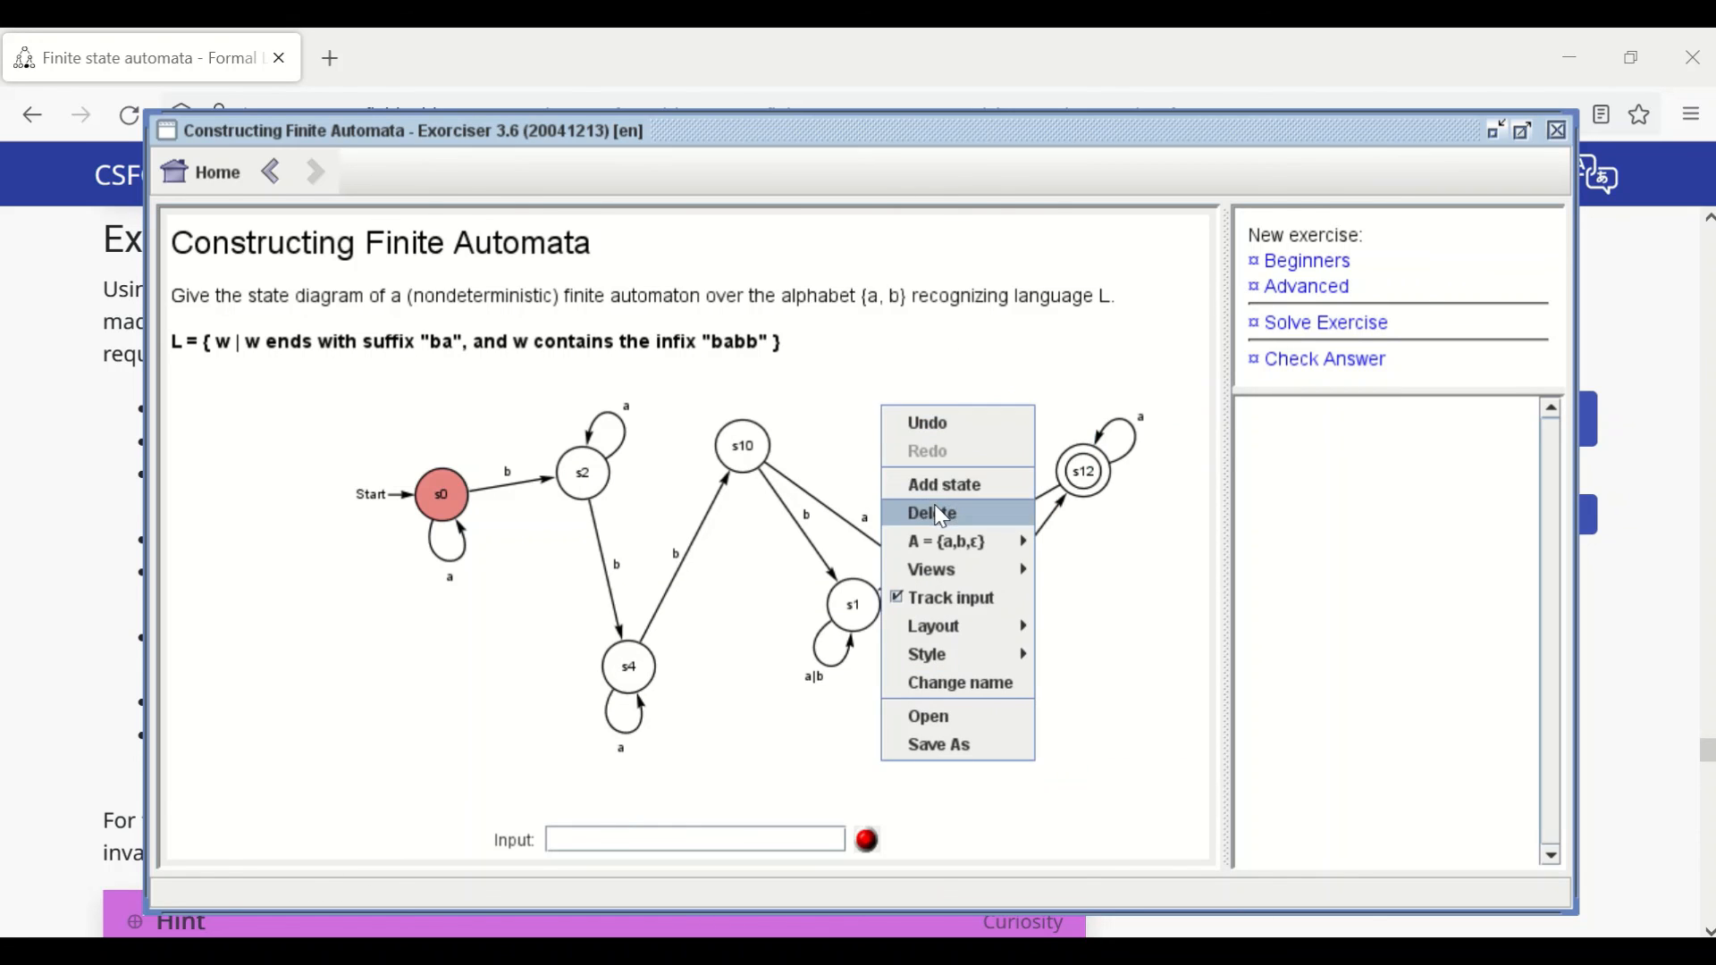
click(940, 515)
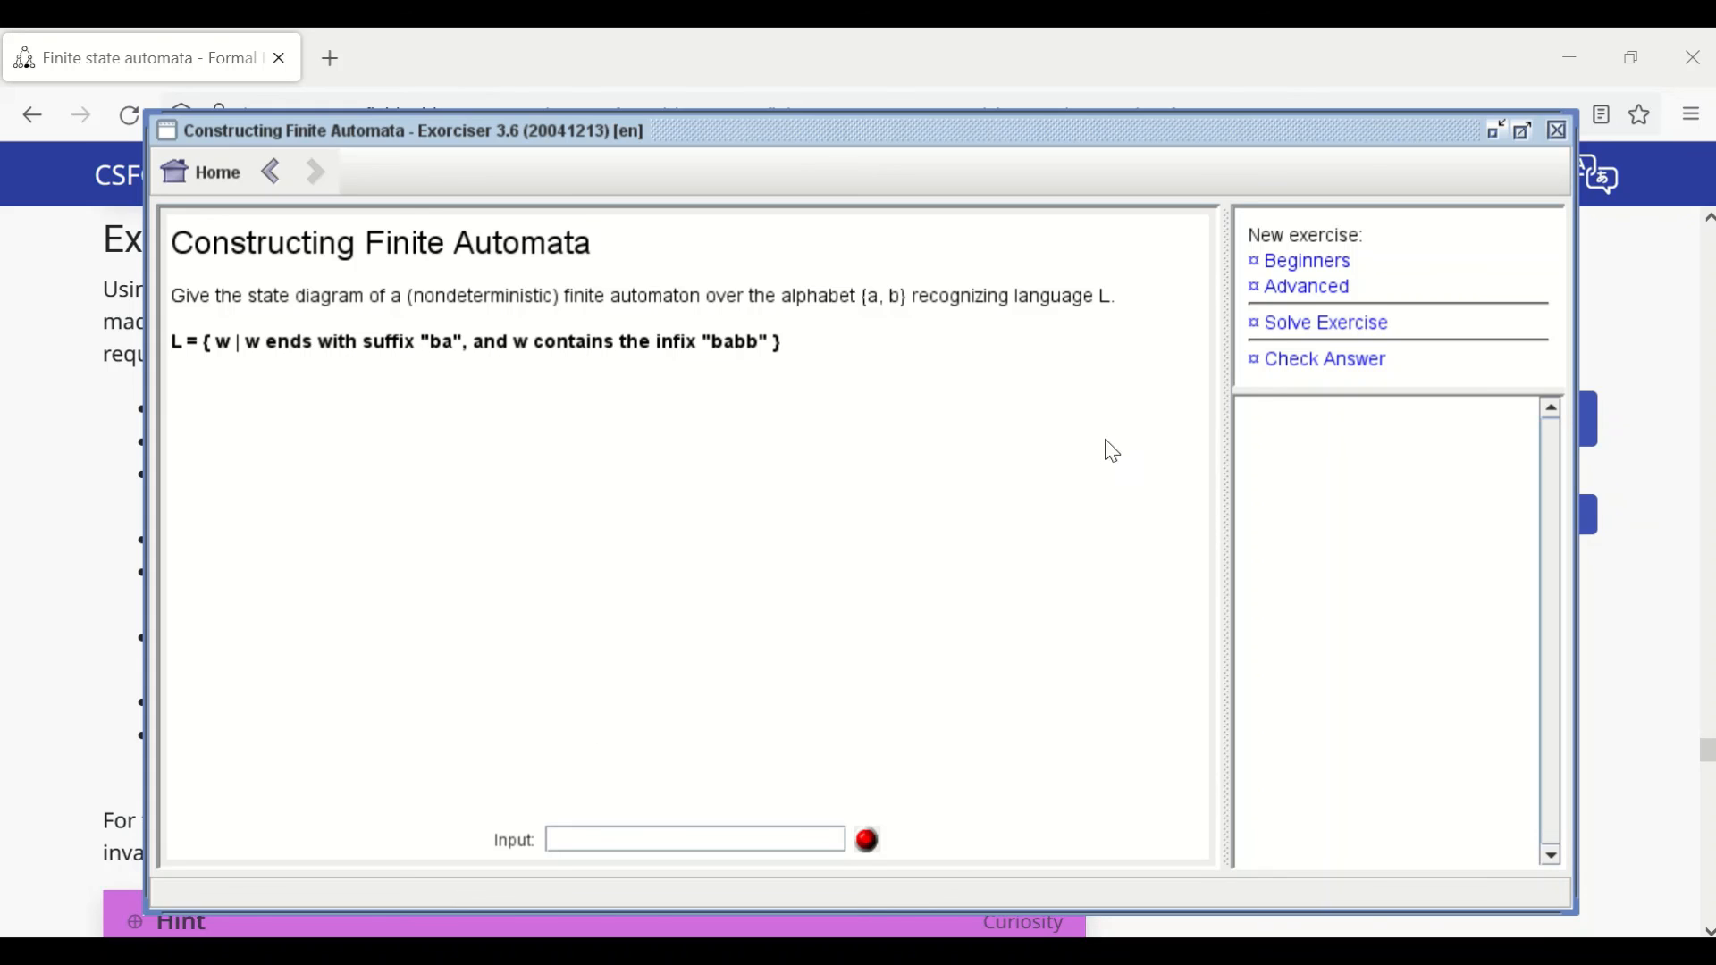
Step: Check the empty answer and show the solution for the suffix "ba" and infix "babb" exercise
click(1321, 370)
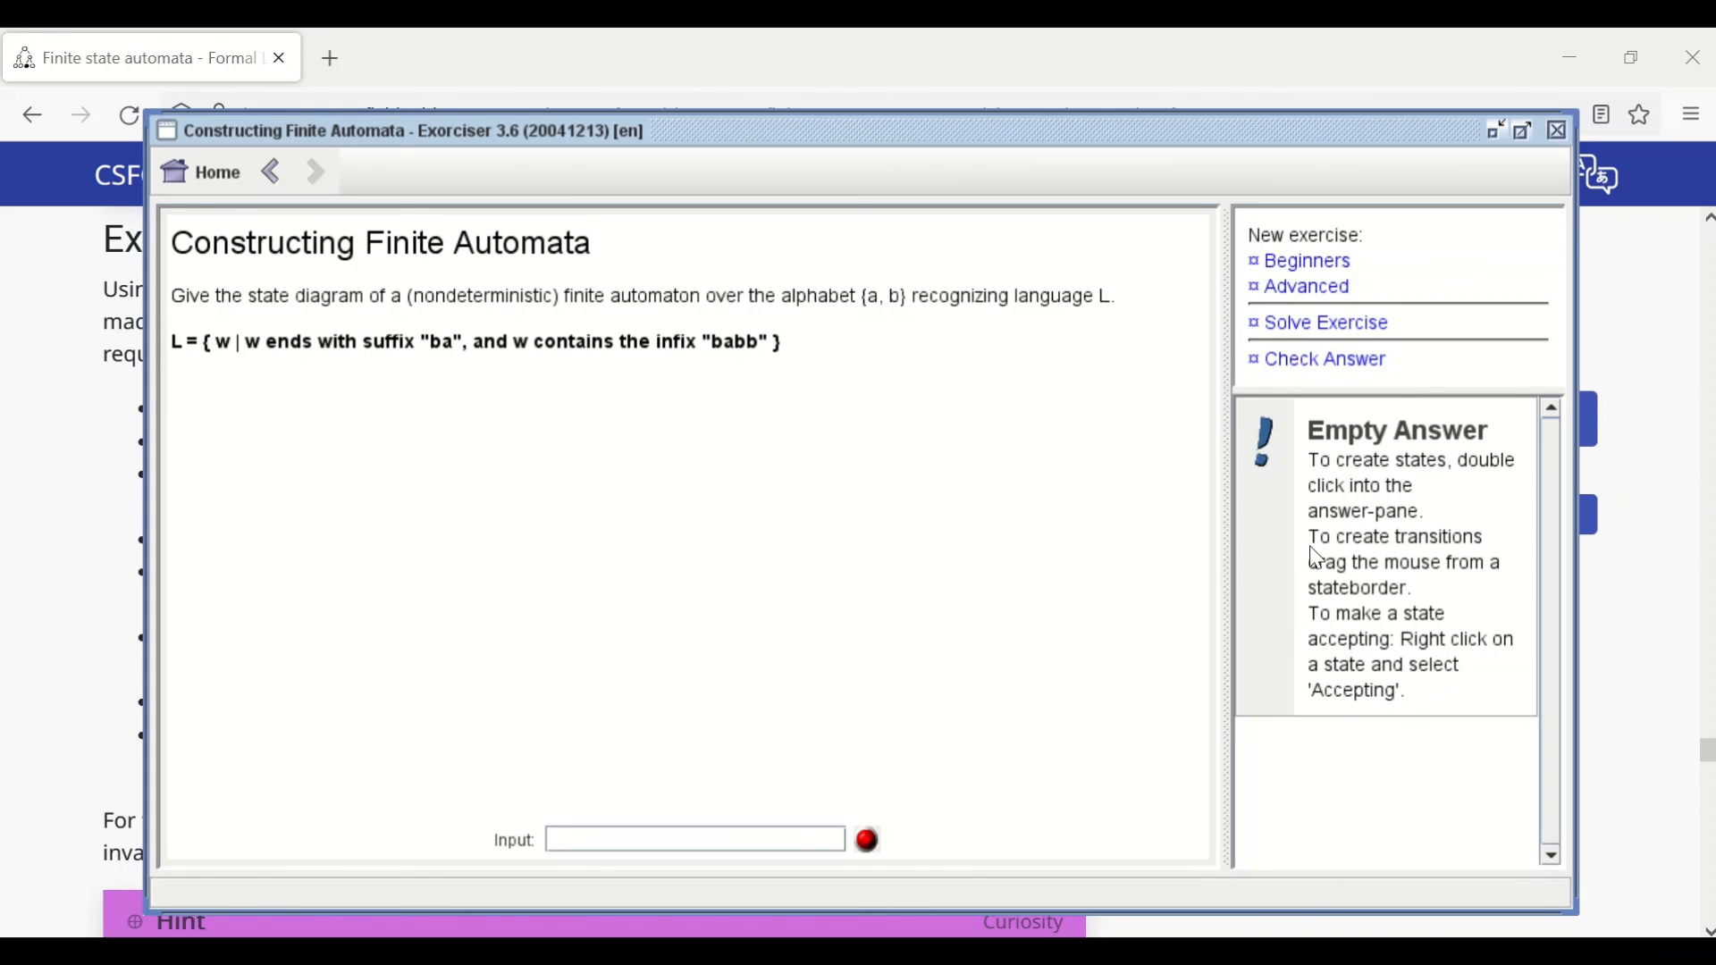
click(1295, 332)
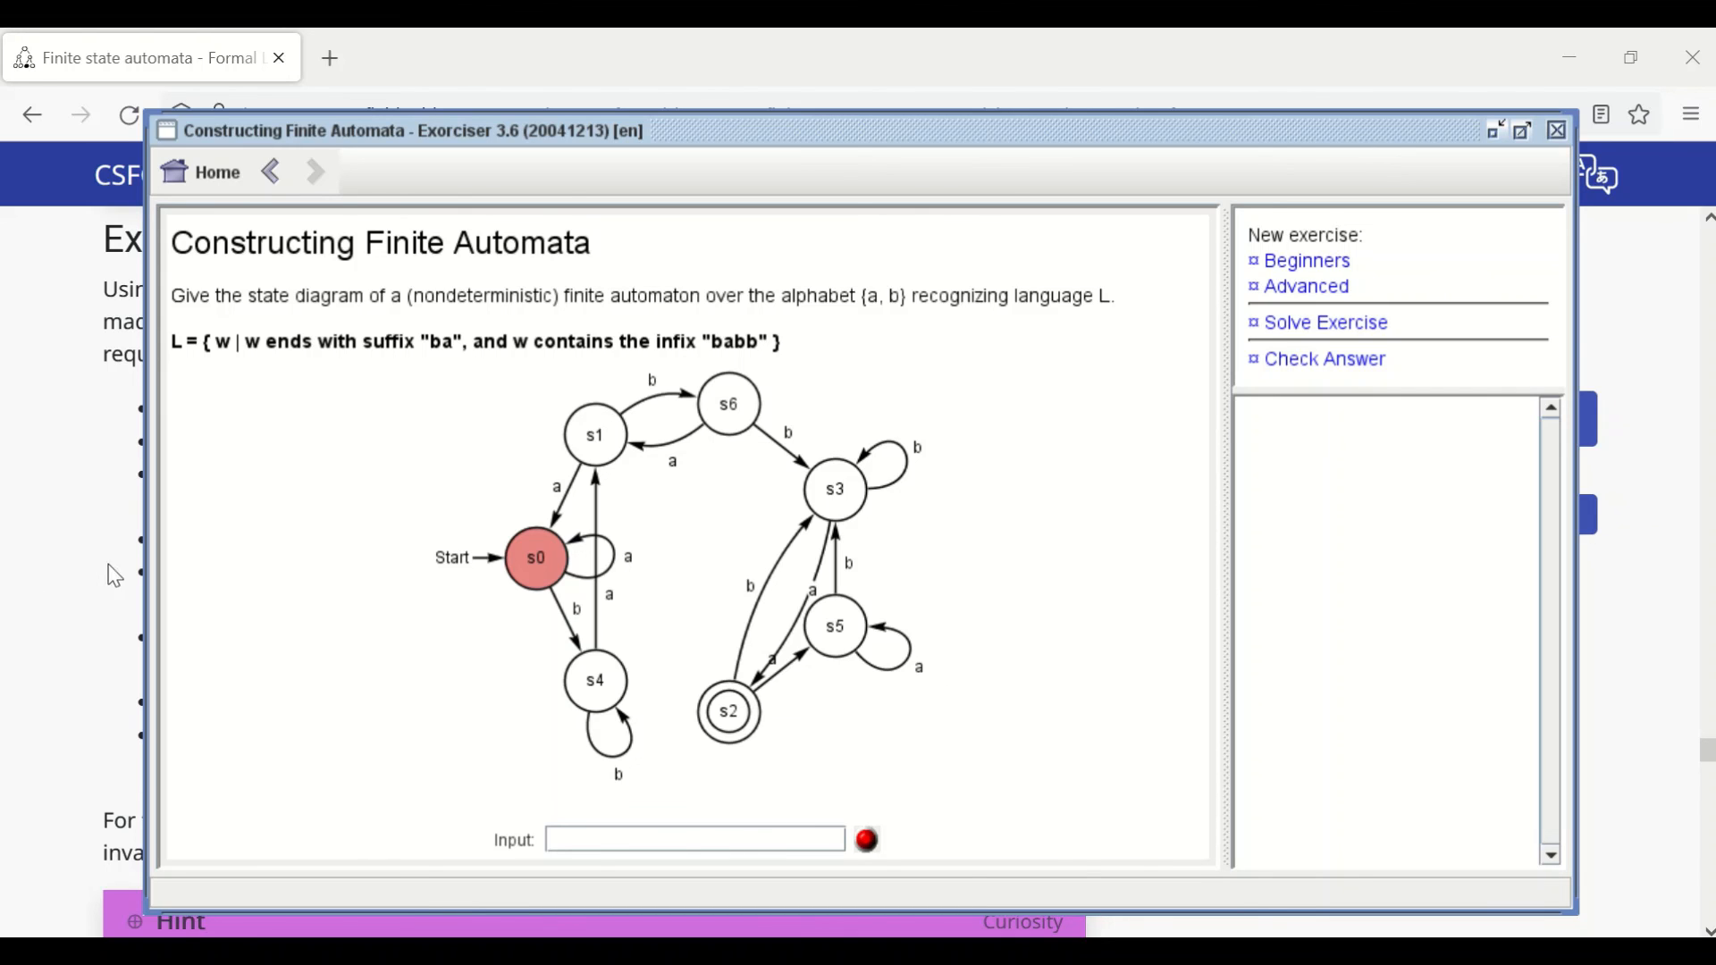
Step: Look at the Examples to try in the browser, return to Exorciser and delete the displayed solution diagram
click(101, 593)
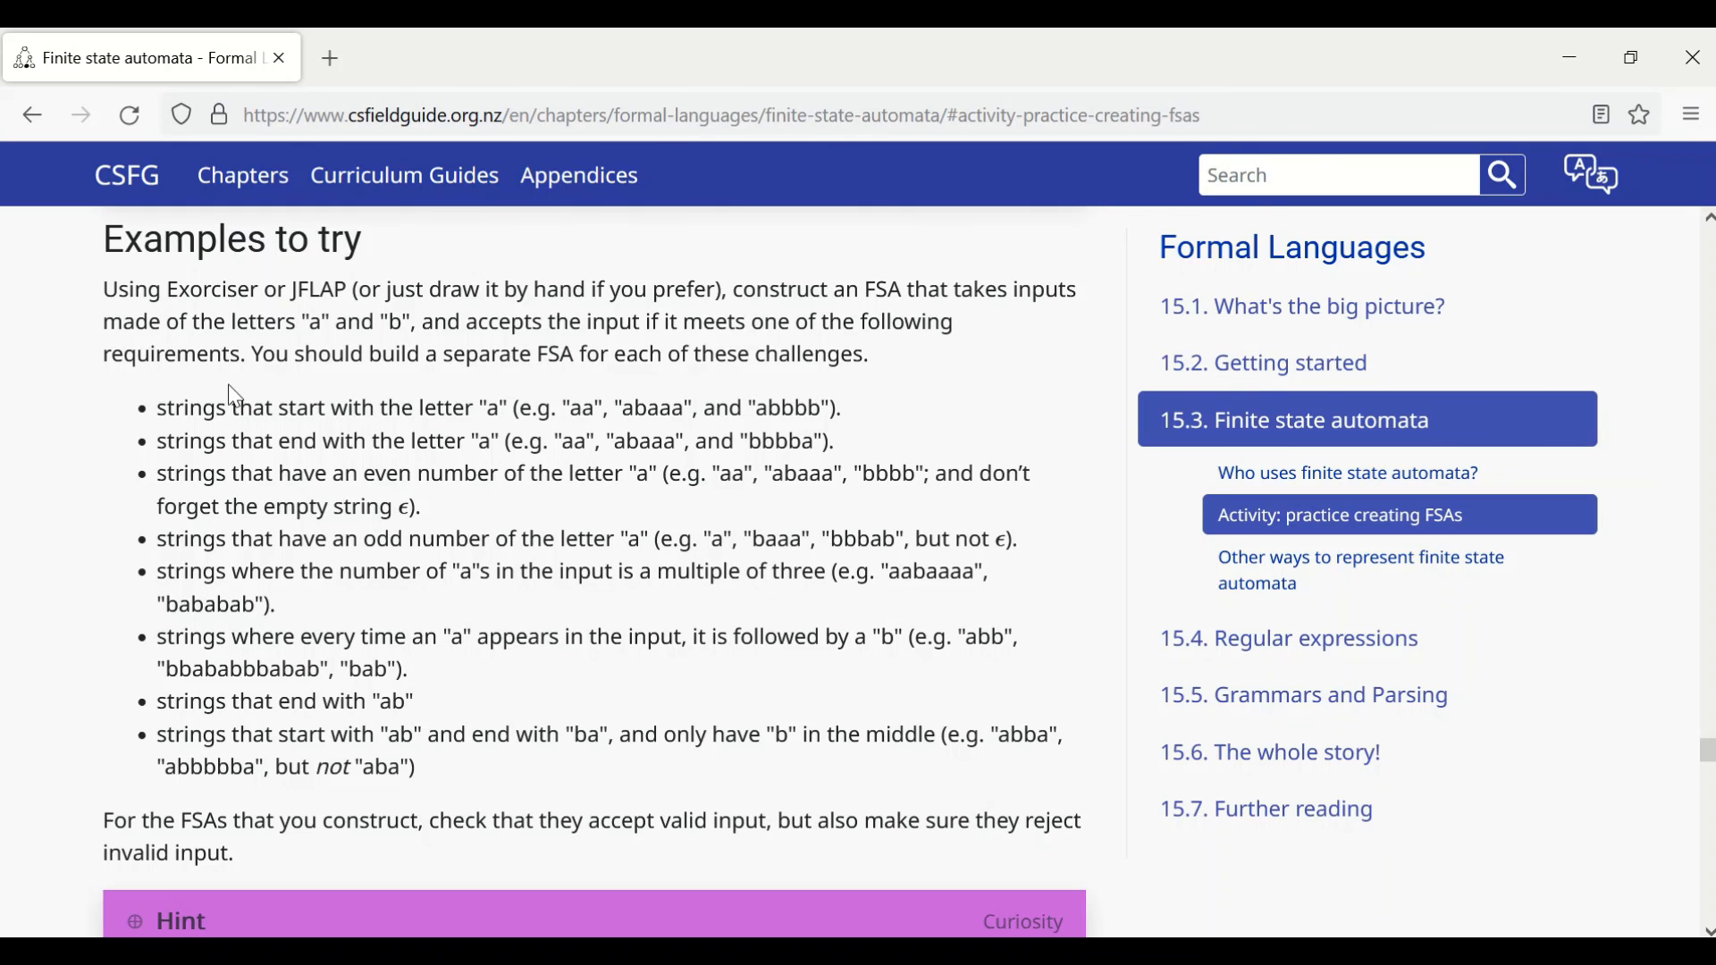
key(alt+Tab)
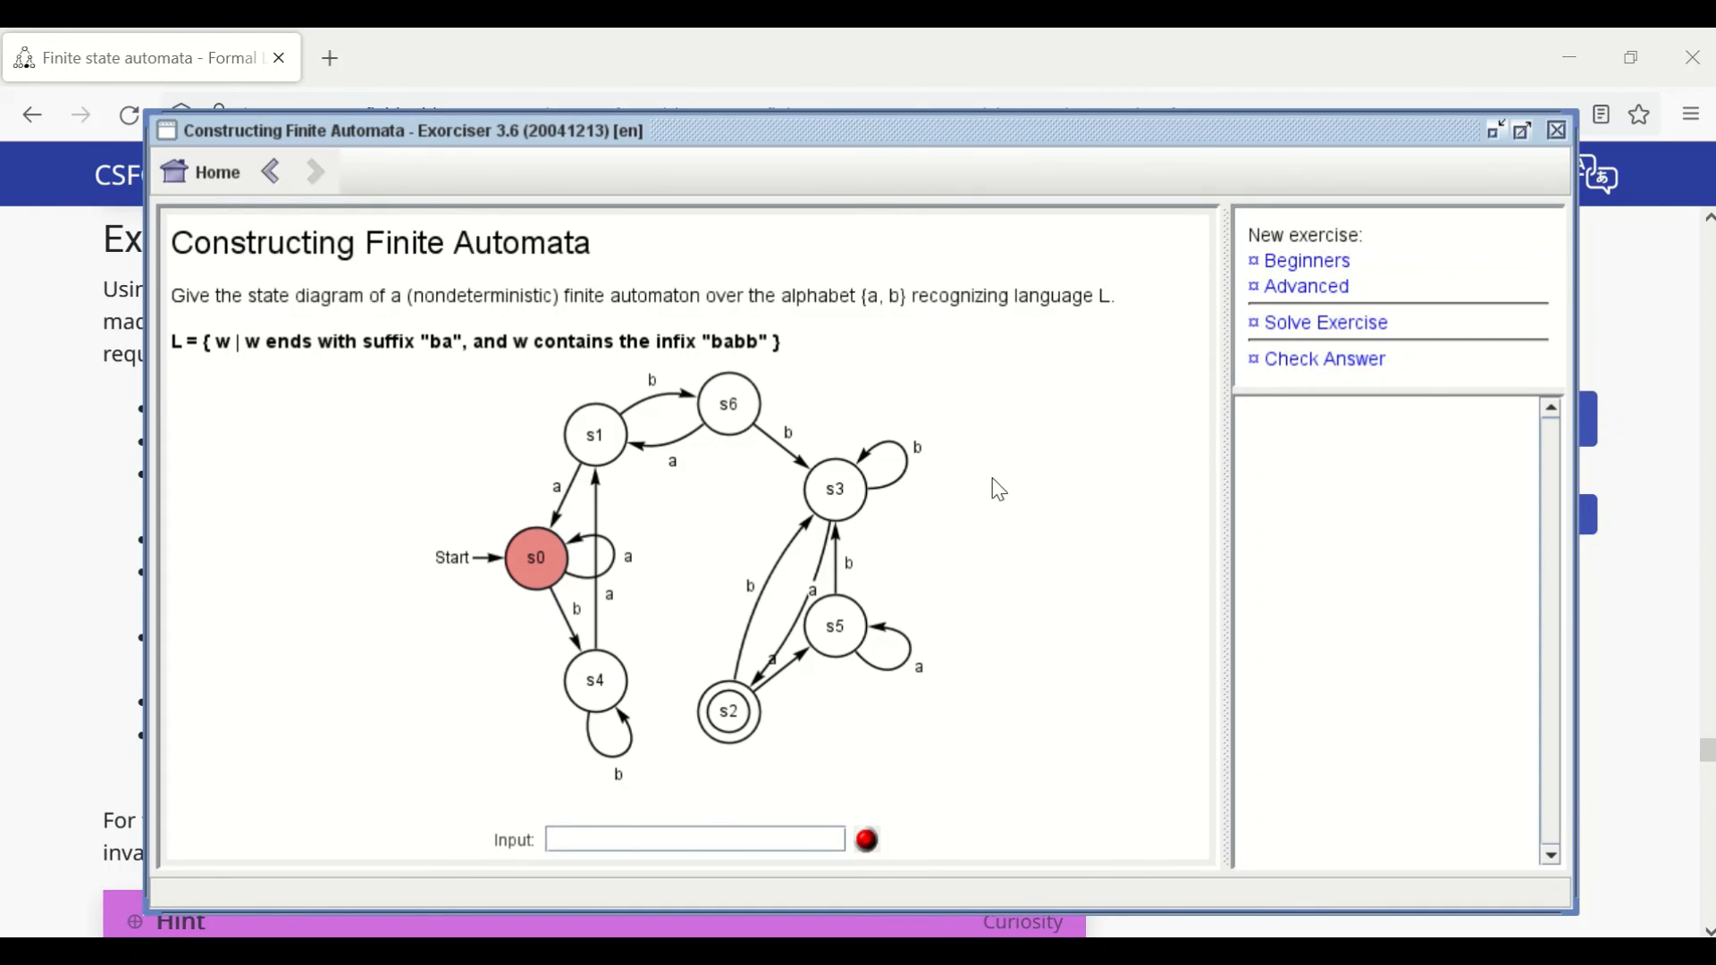
right_click(984, 405)
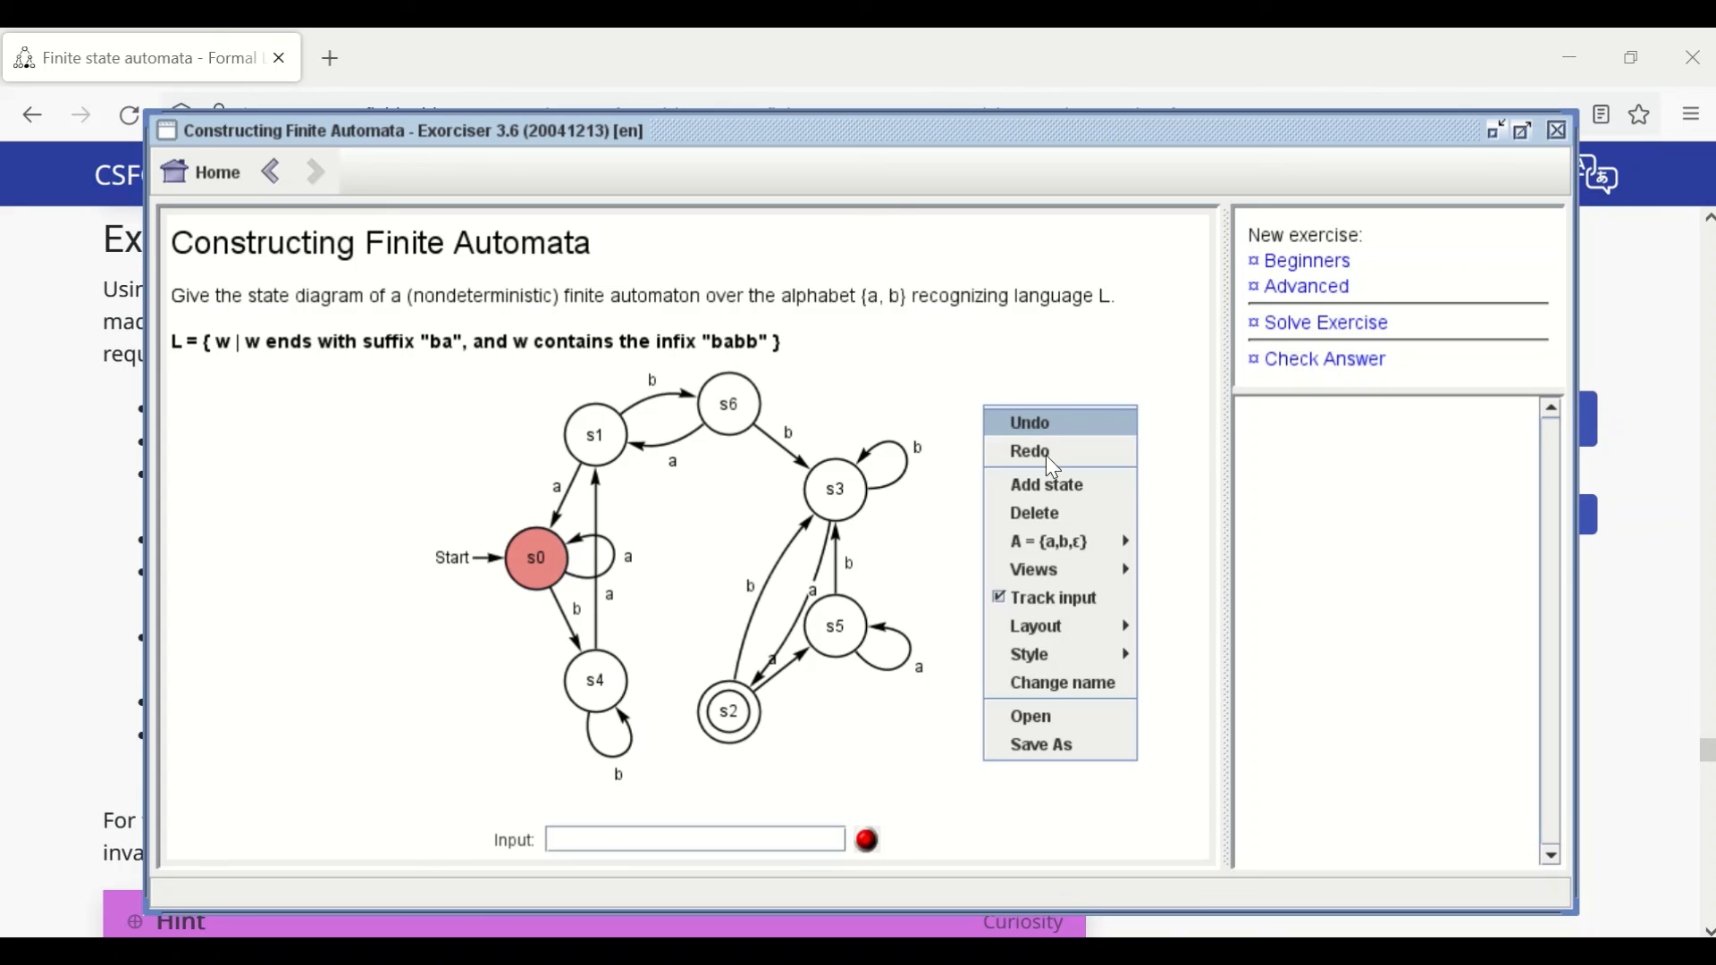
click(1044, 508)
Step: Add a start state and a second state with an 'a' transition back to the start, and enter "ababa" as the test input
double_click(398, 507)
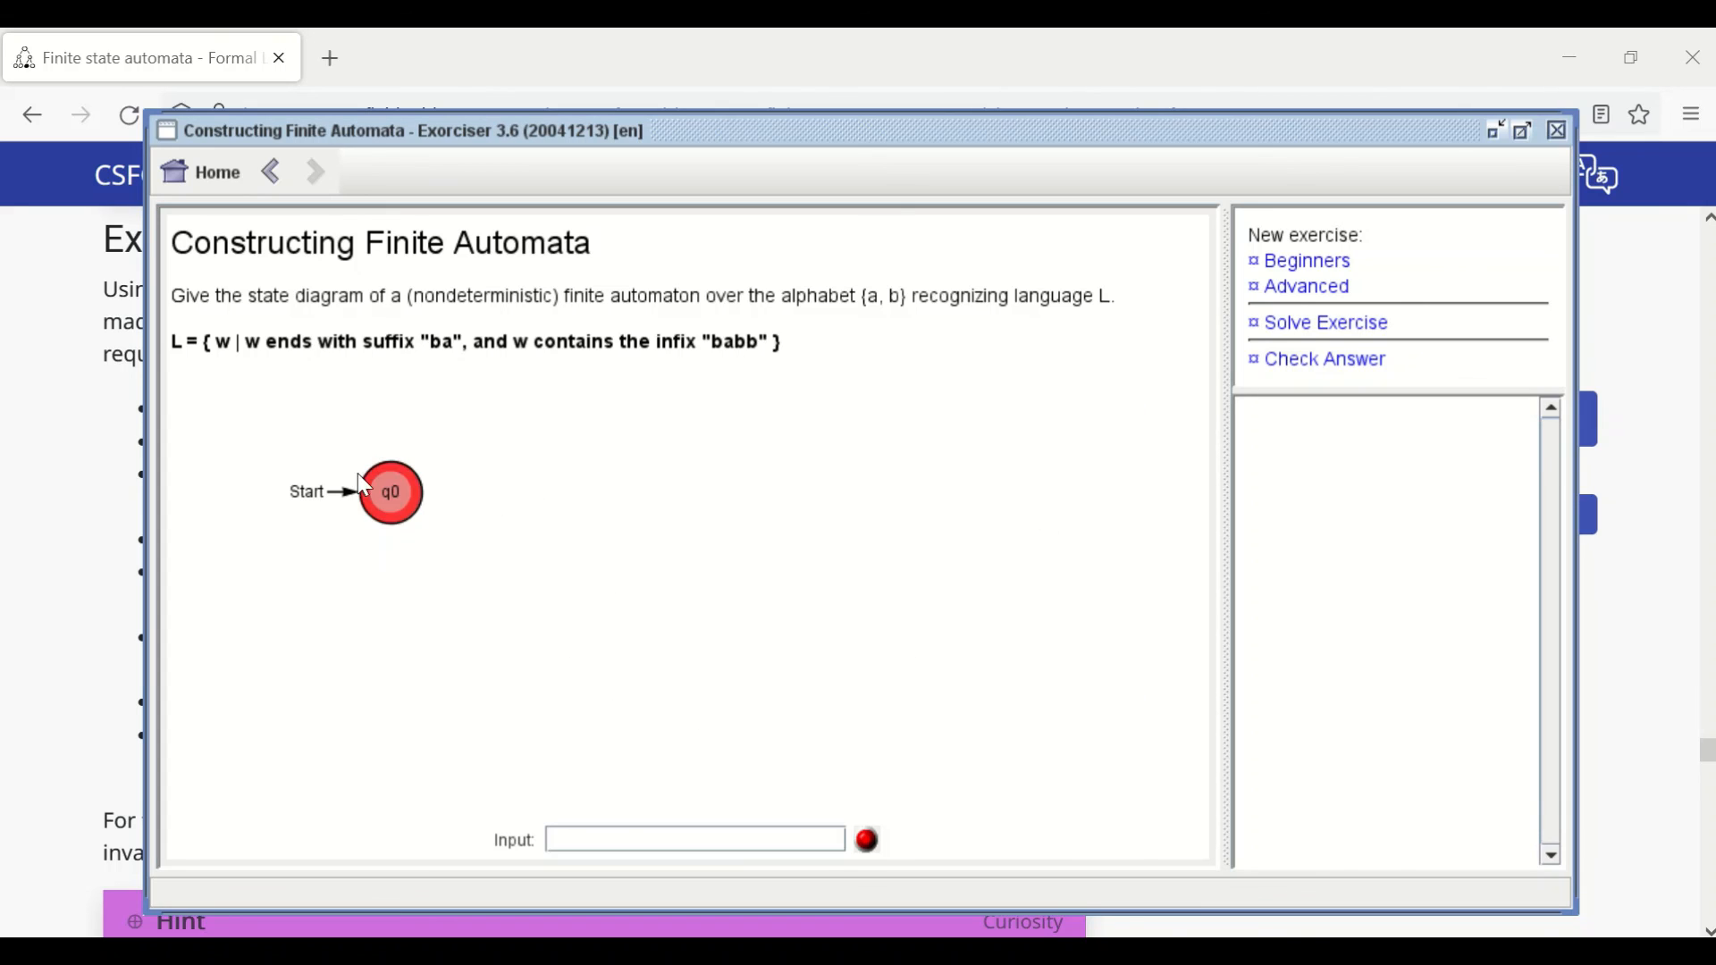
double_click(709, 494)
drag(706, 493, 421, 490)
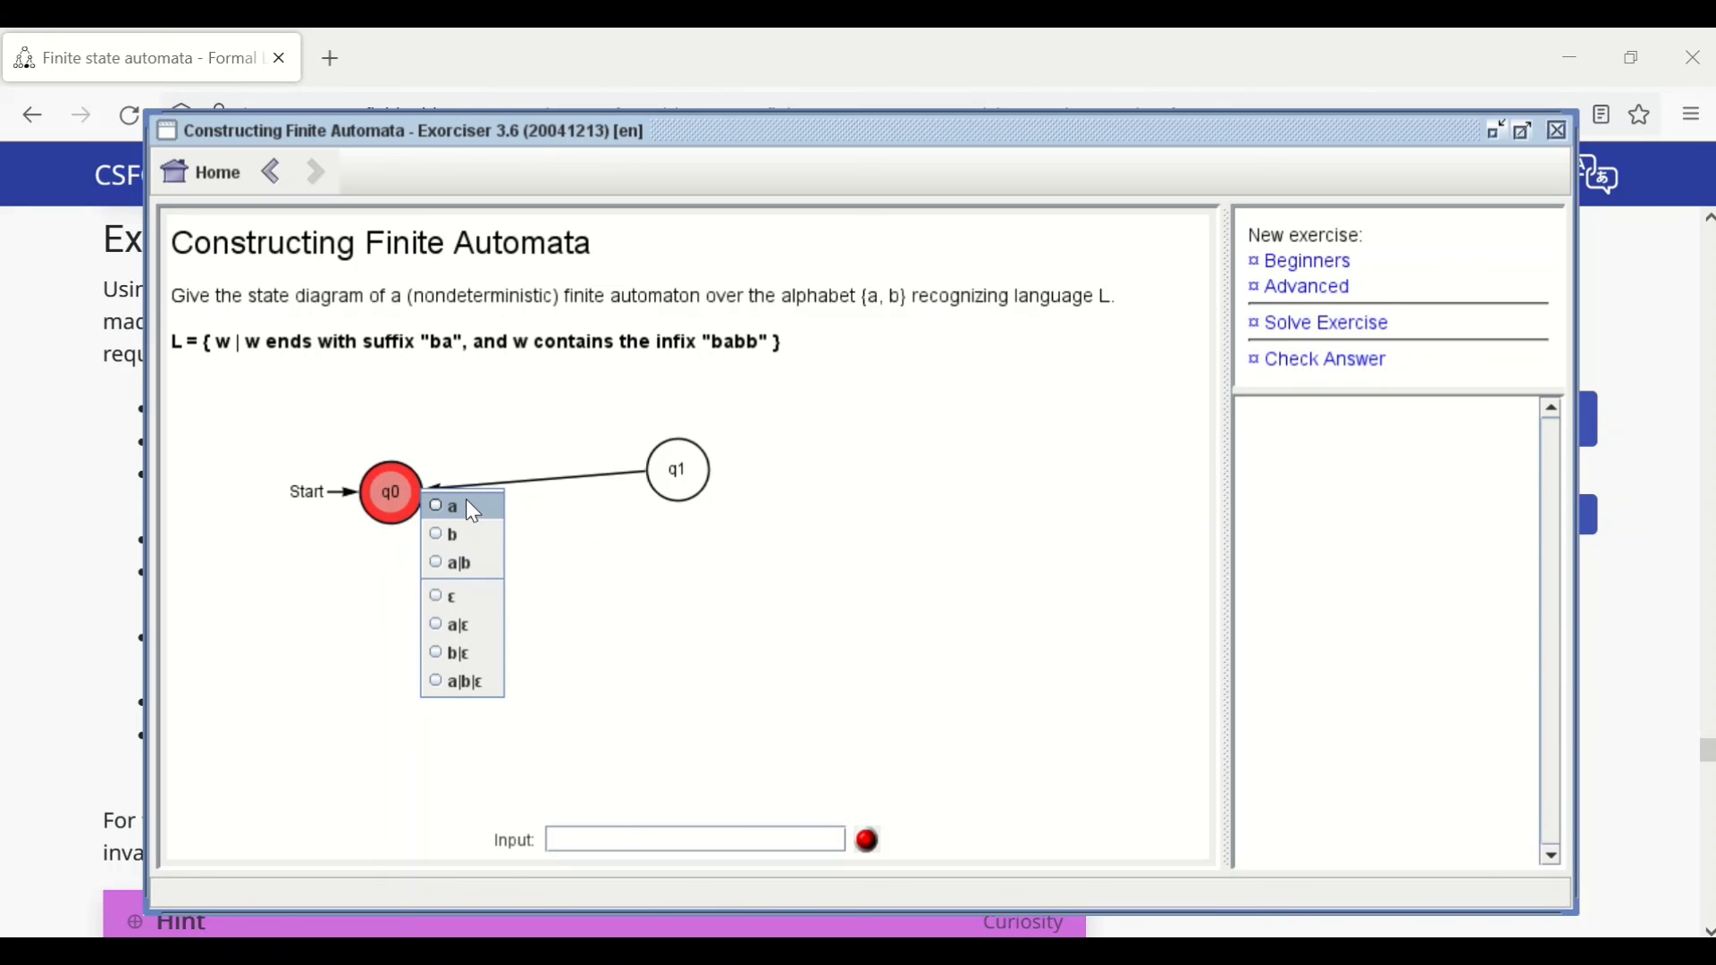
click(473, 510)
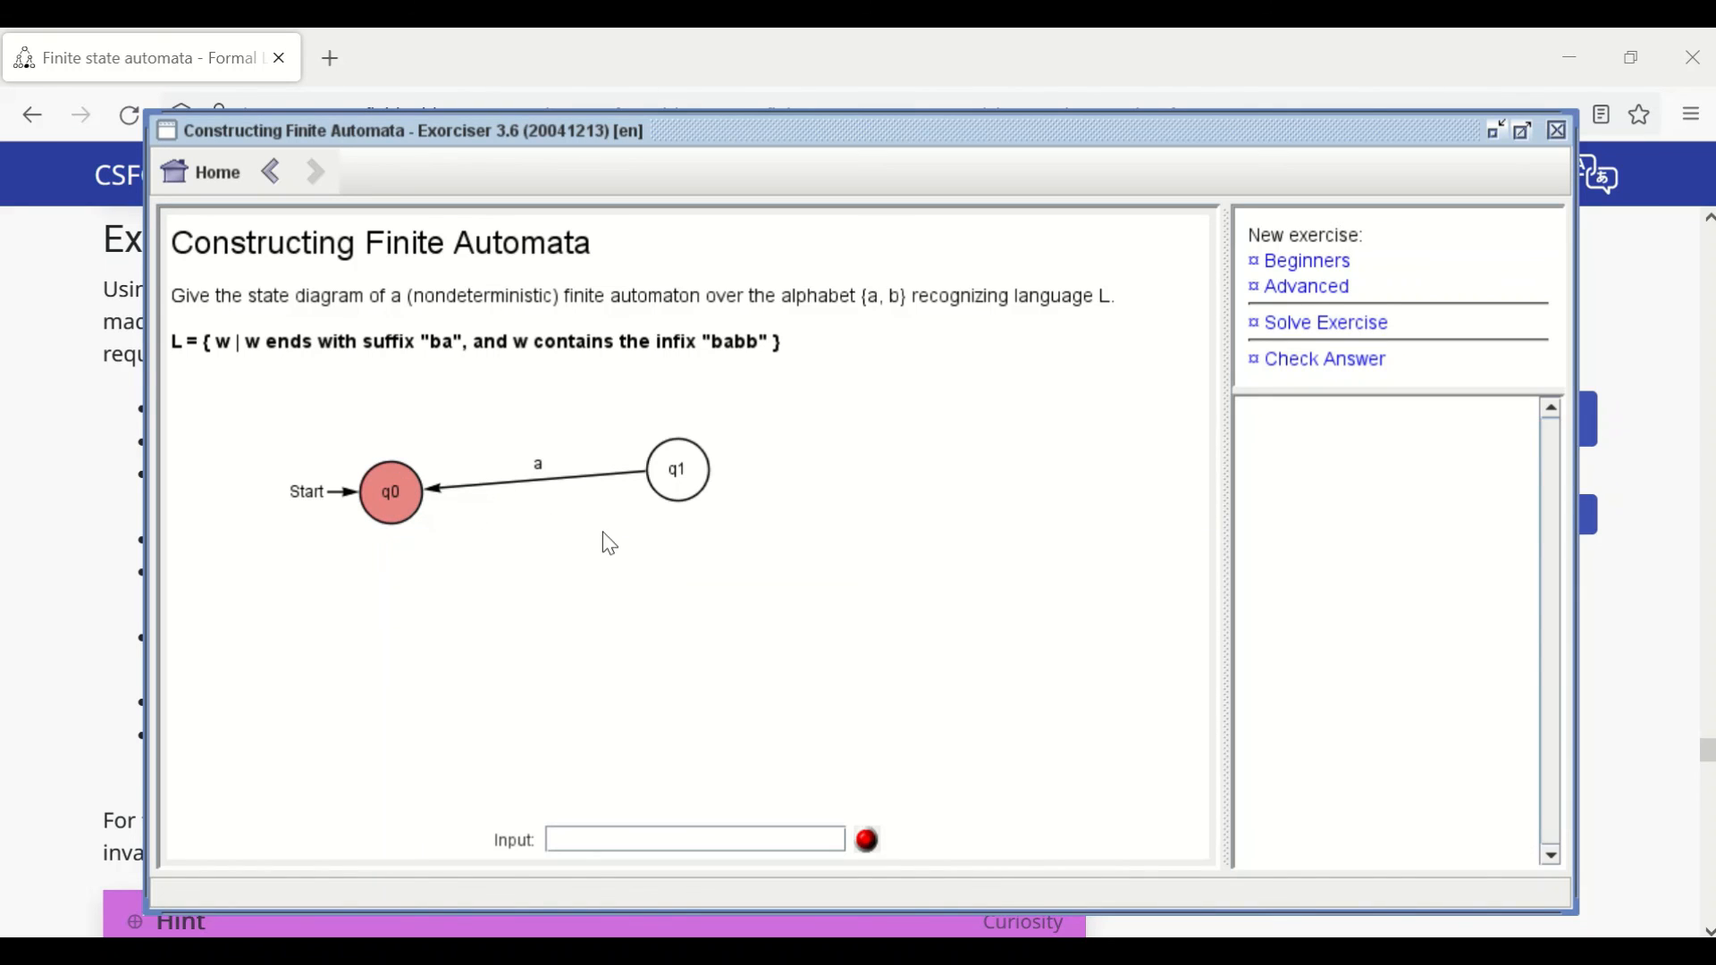
click(616, 837)
text(ababa)
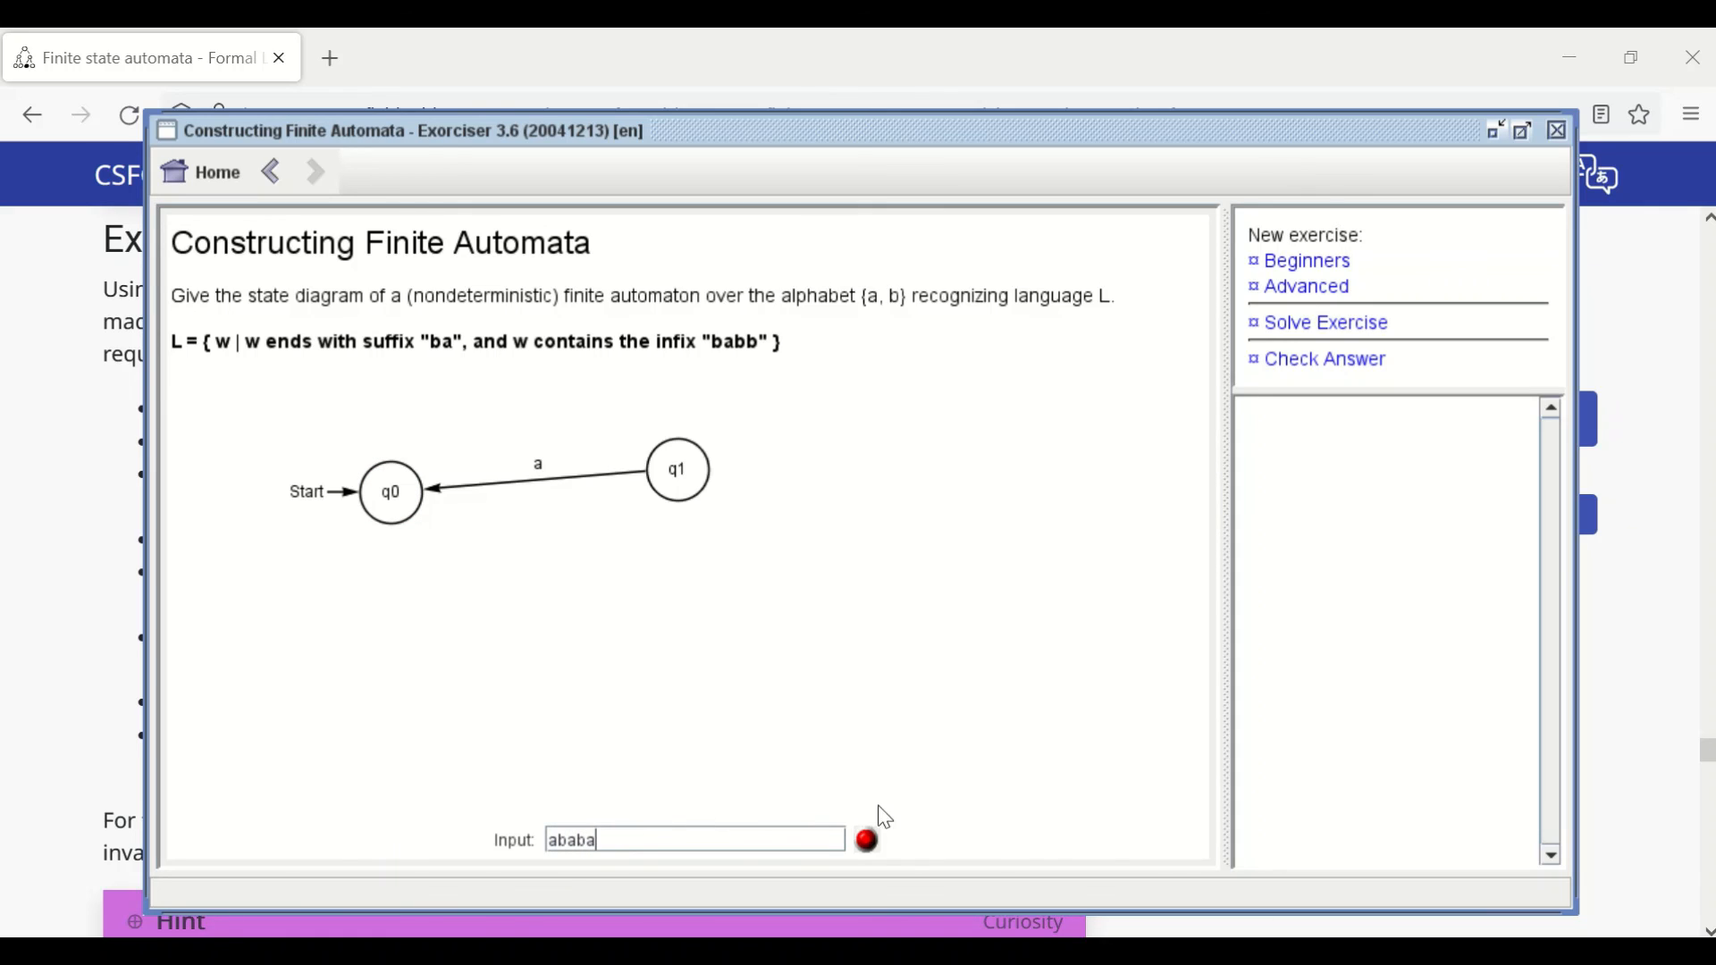